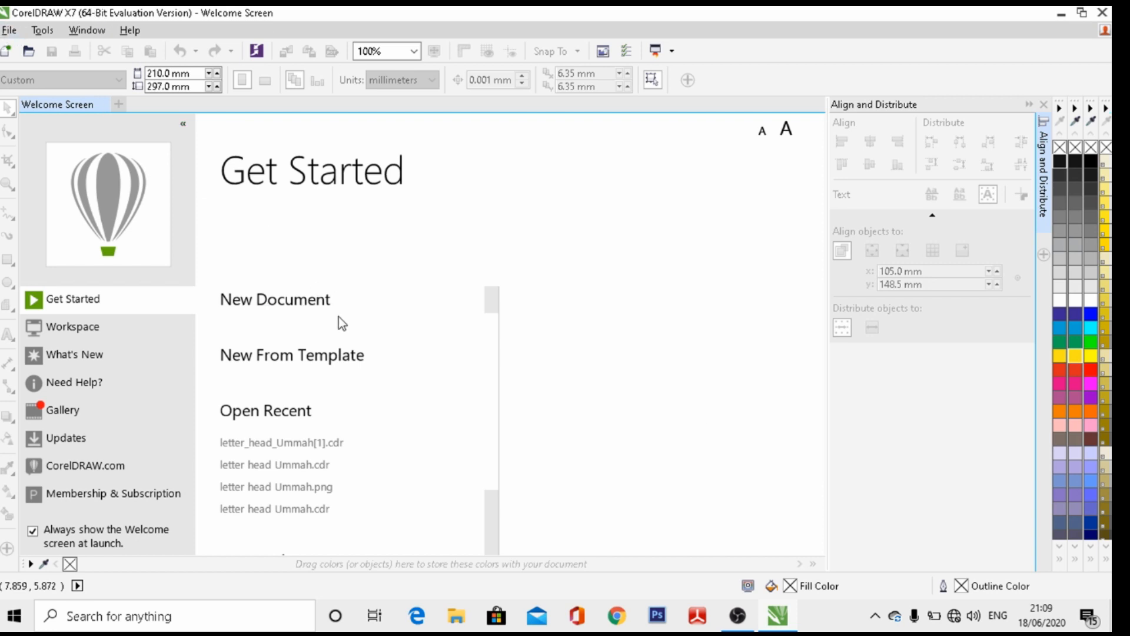
Start a new document and name it LETTER-HEAD
{"action": "left_click", "coordinate": [7, 30]}
{"action": "mouse_move", "coordinate": [43, 30]}
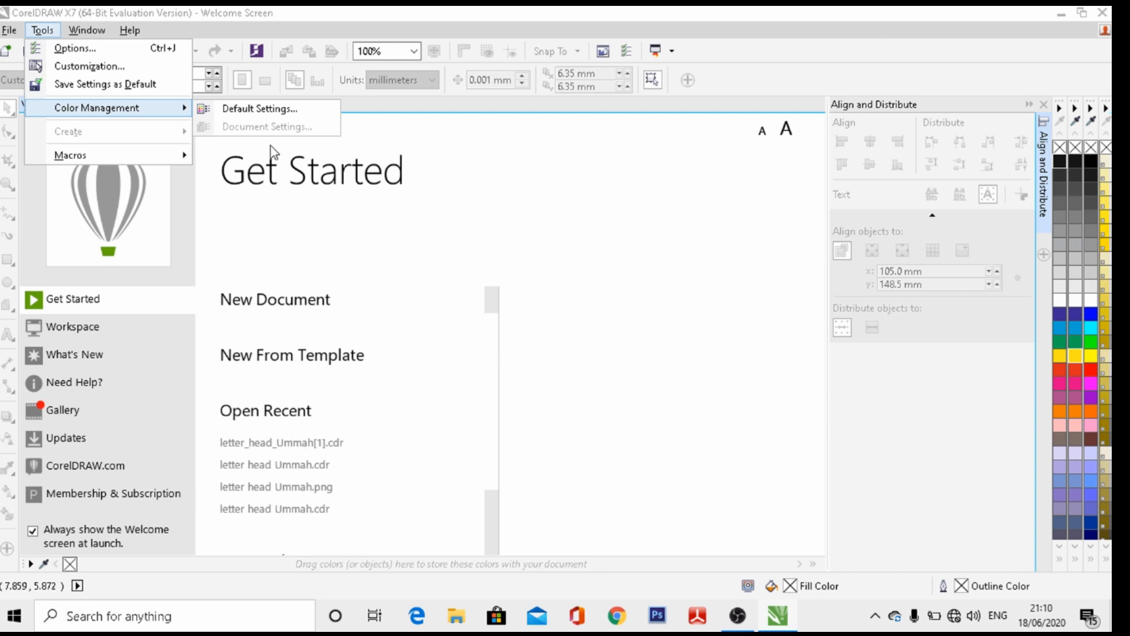
{"action": "mouse_move", "coordinate": [7, 32]}
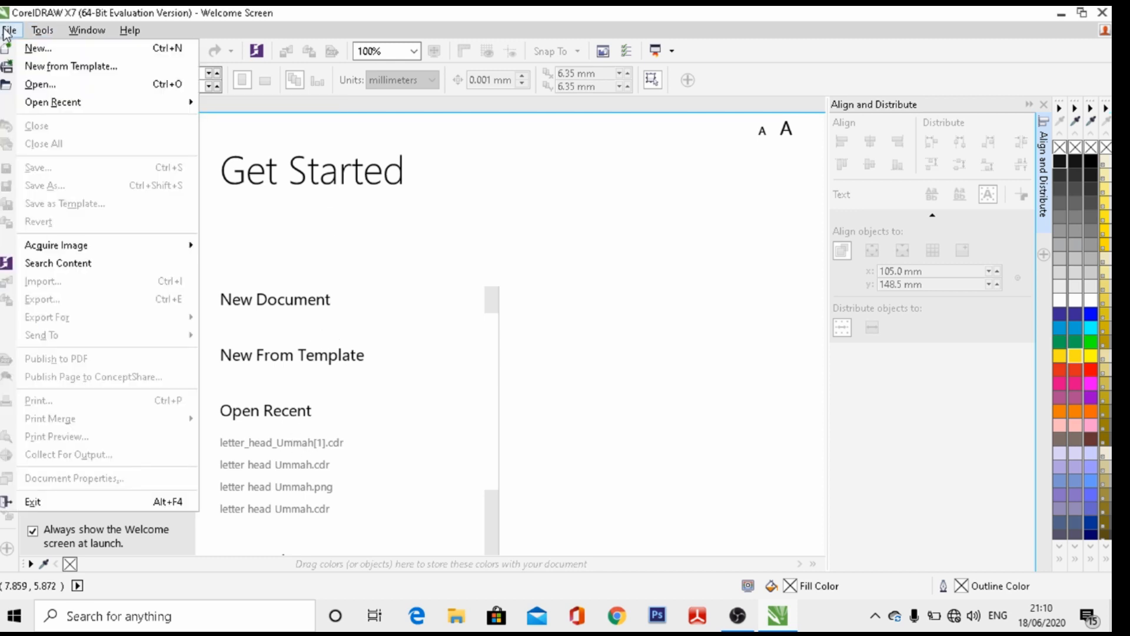
{"action": "left_click", "coordinate": [47, 47]}
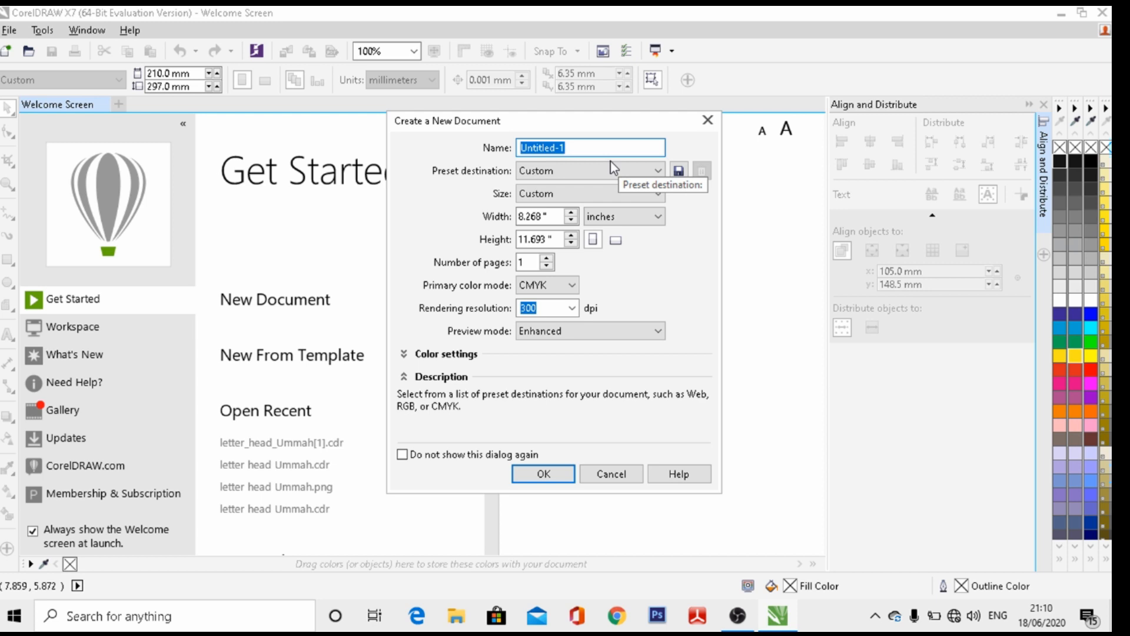
{"action": "type", "text": "LETTER HEAD"}
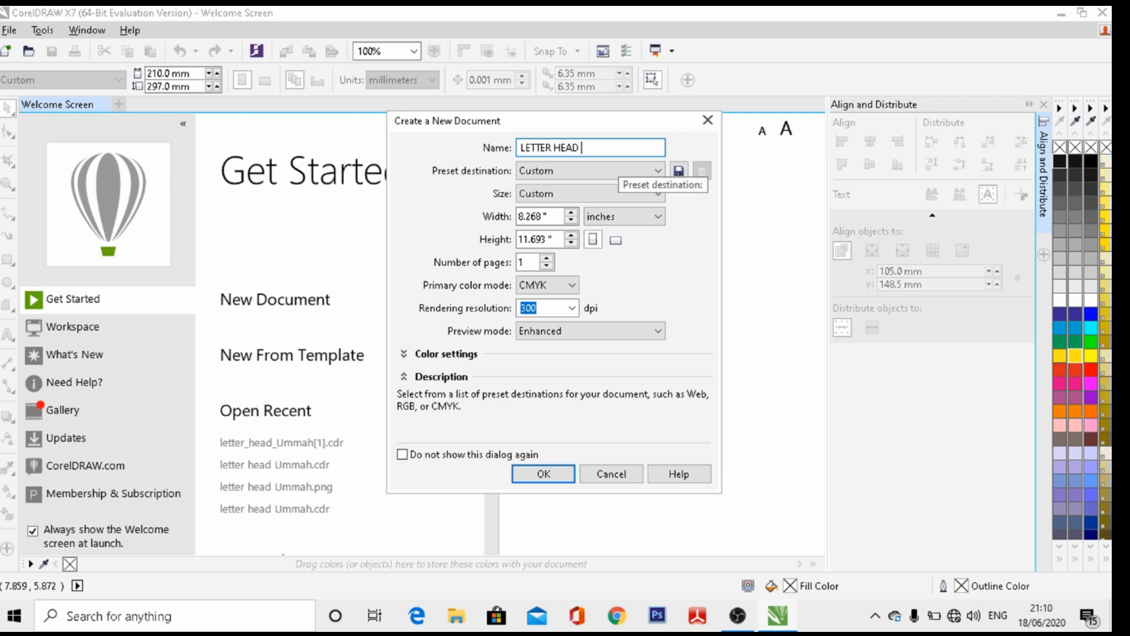
{"action": "left_click", "coordinate": [554, 148]}
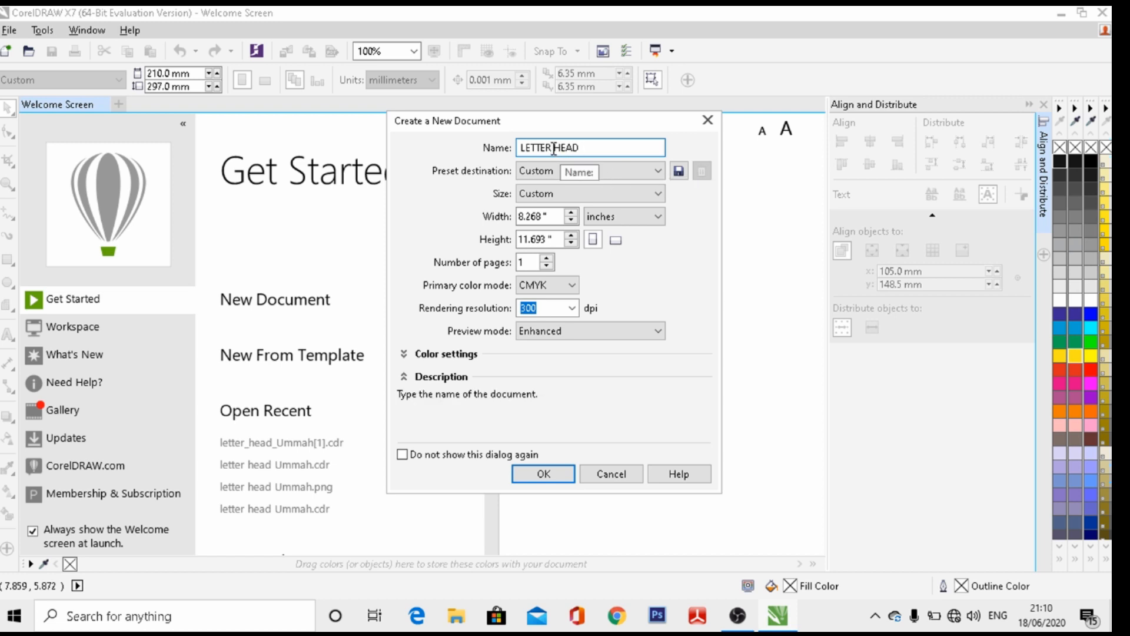
{"action": "key", "text": "Delete"}
{"action": "type", "text": "-"}
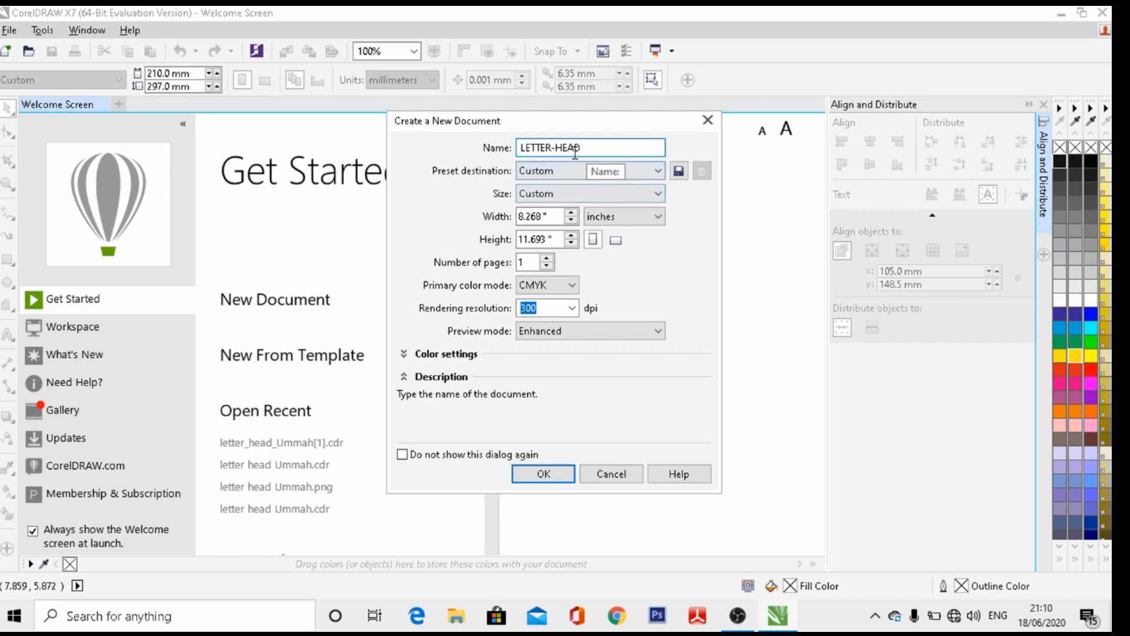
Keep the Custom preset destination and inches as the document units
{"action": "left_click", "coordinate": [656, 171]}
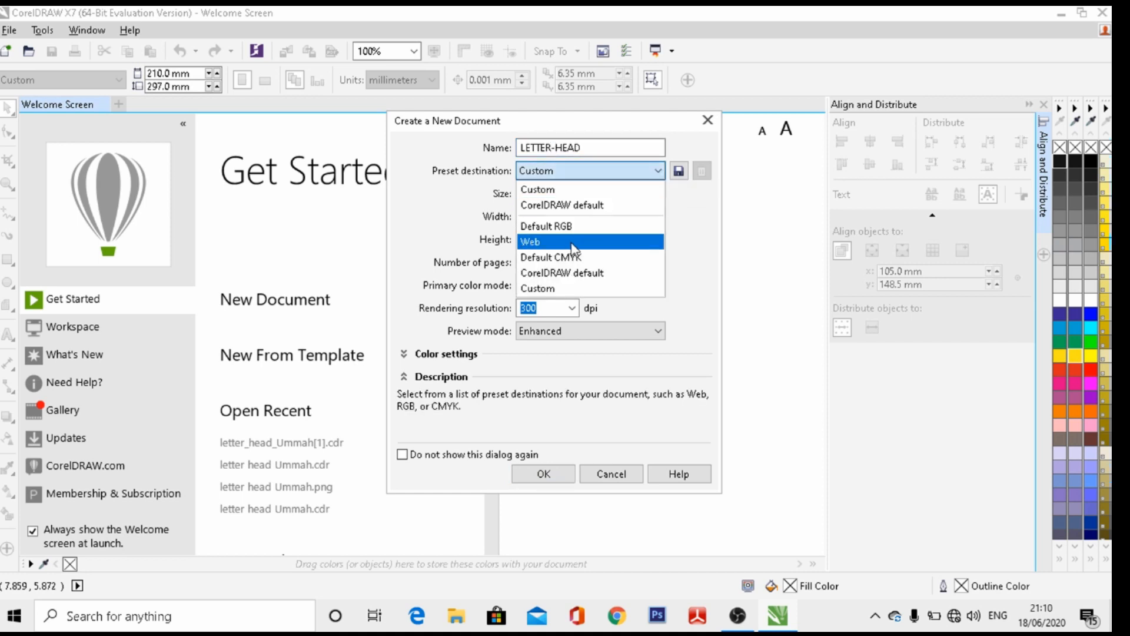
{"action": "left_click", "coordinate": [586, 194]}
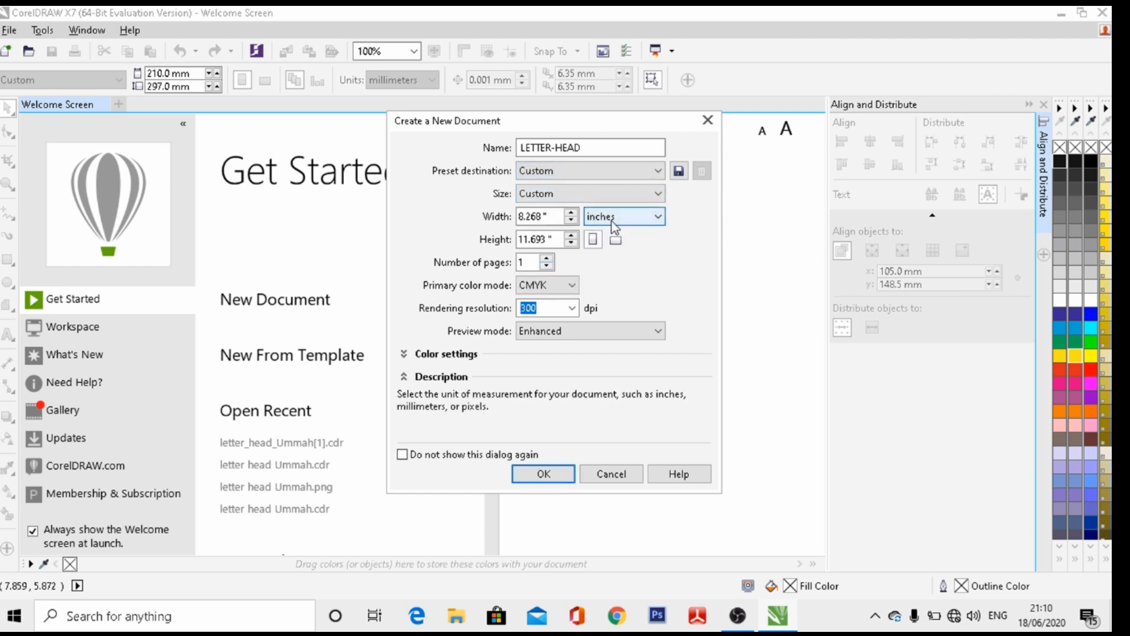
{"action": "left_click", "coordinate": [657, 217]}
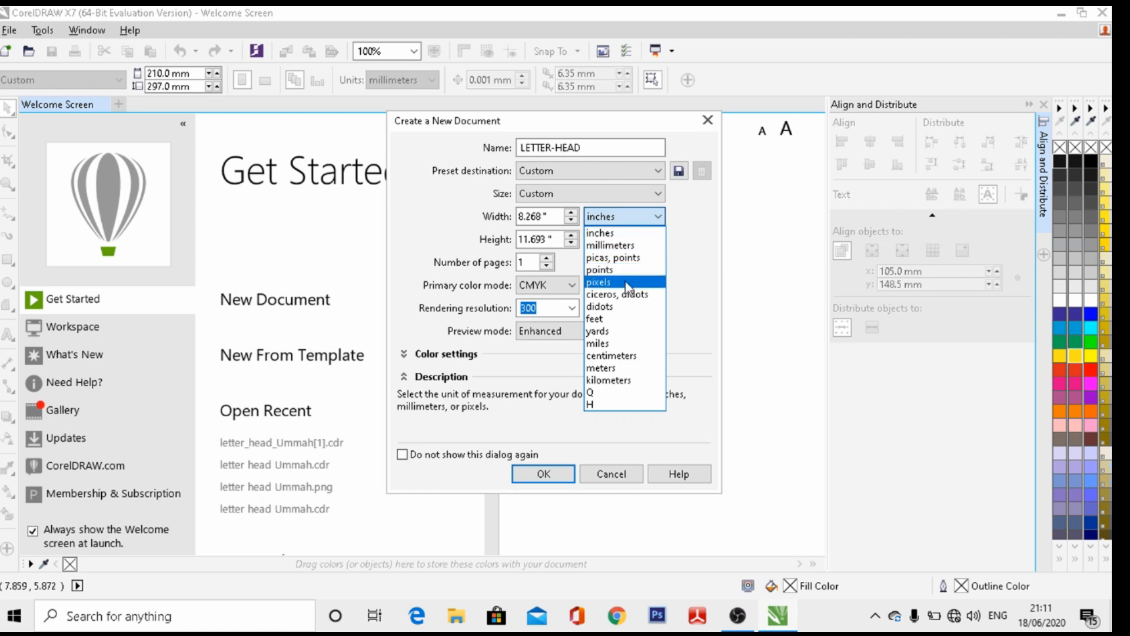
{"action": "left_click", "coordinate": [615, 234]}
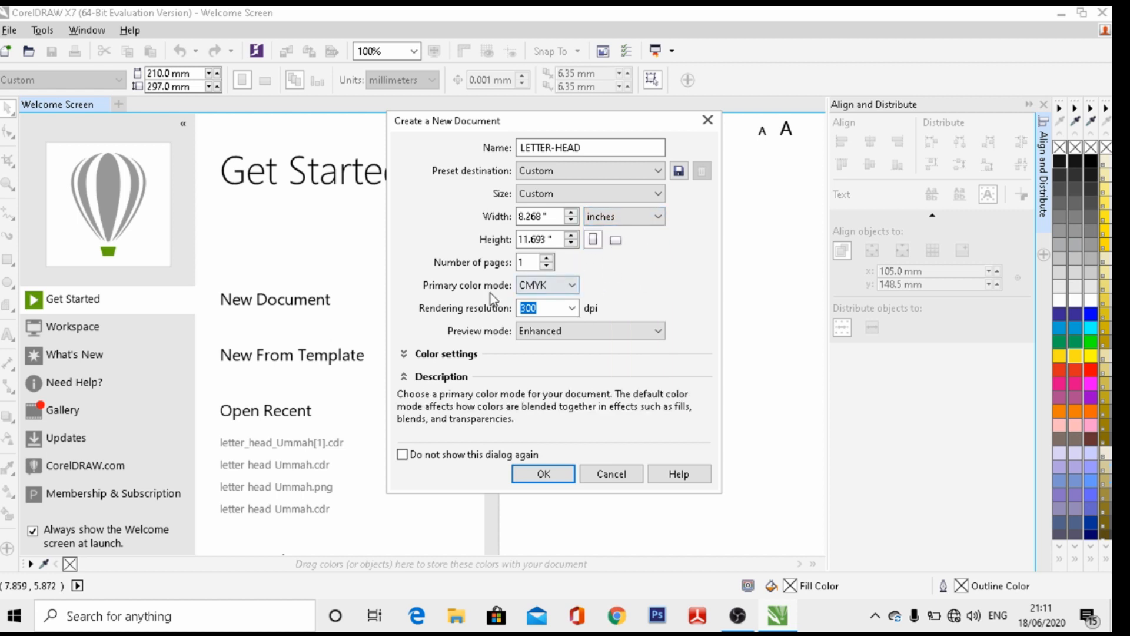
Keep CMYK colour mode and create the 8.268 x 11.693 inch LETTER-HEAD document
{"action": "left_click", "coordinate": [572, 287]}
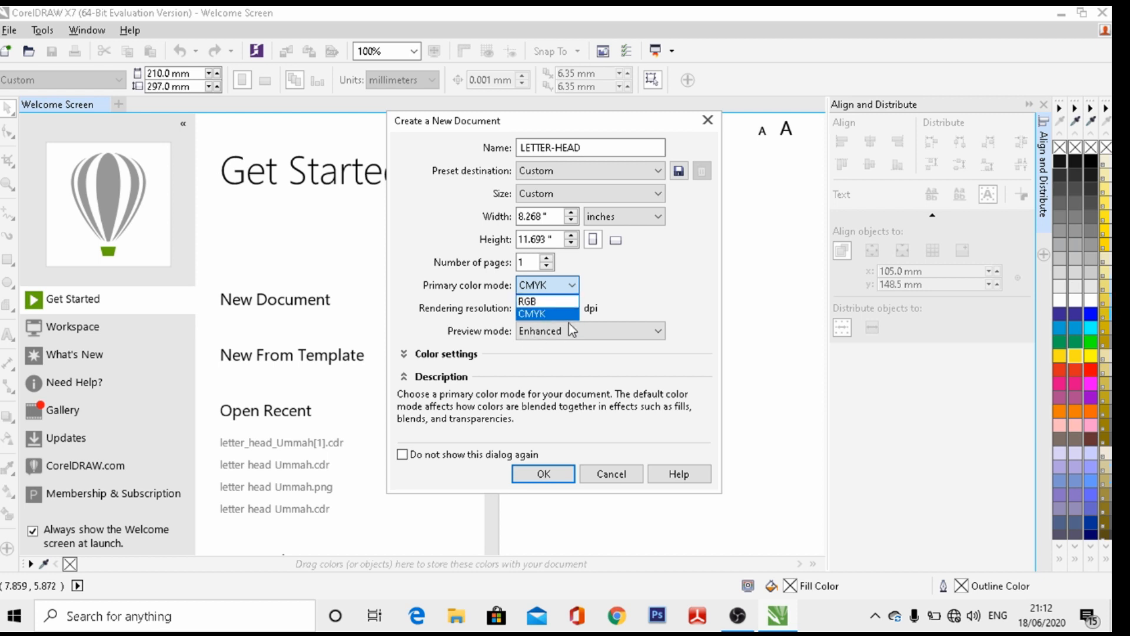
{"action": "left_click", "coordinate": [531, 315]}
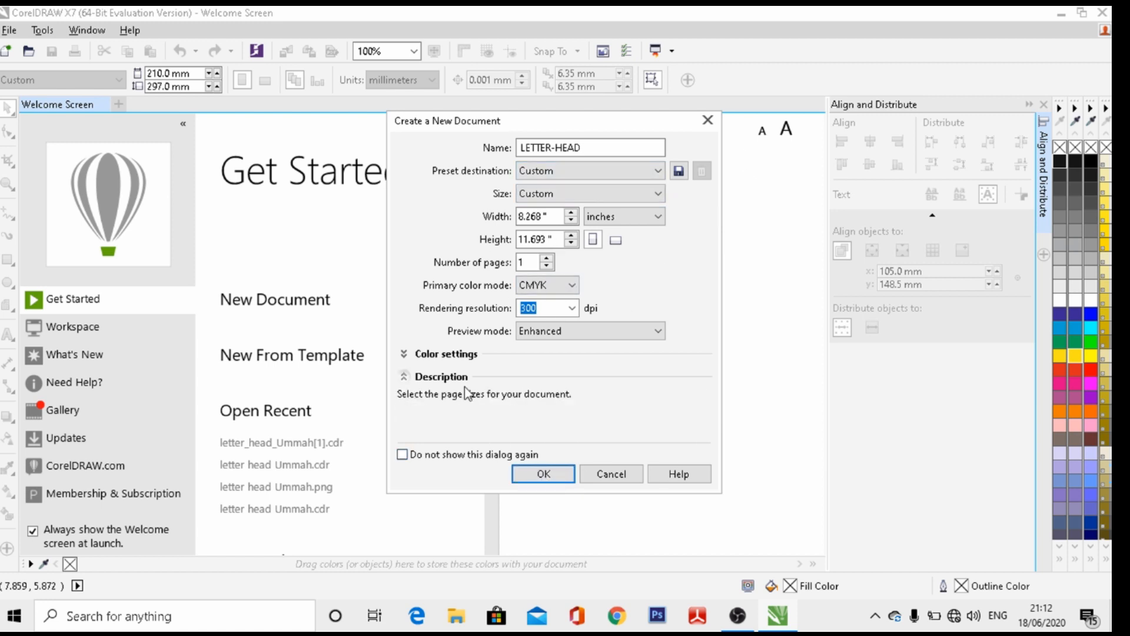
{"action": "left_click", "coordinate": [543, 476]}
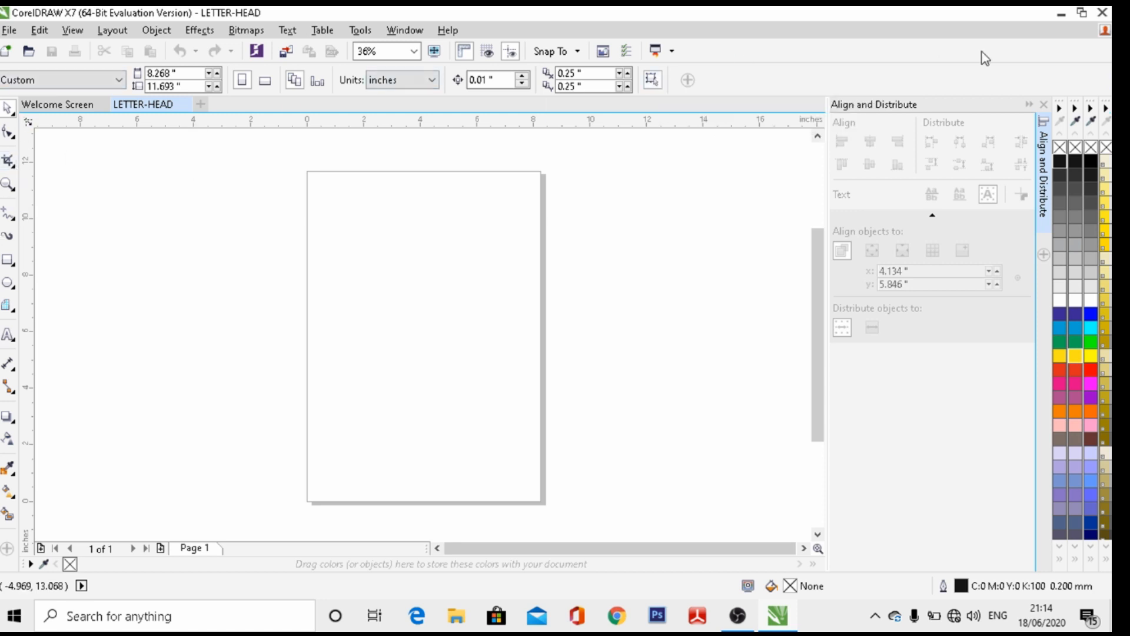
Close the Align and Distribute docker to free up drawing space
{"action": "left_click", "coordinate": [1043, 104]}
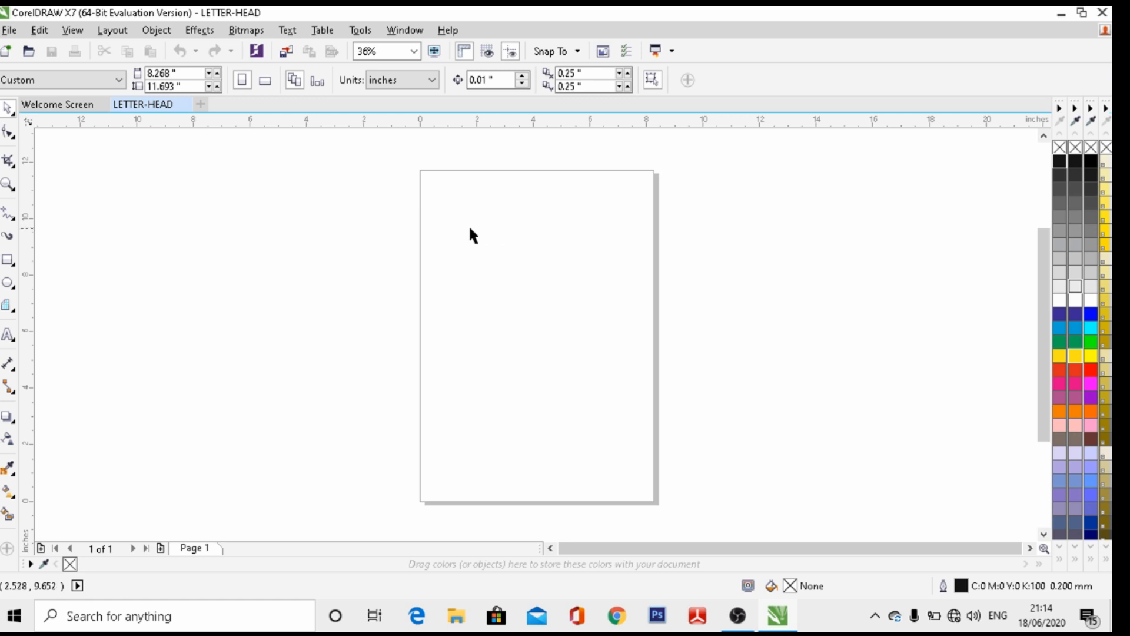
Draw a 9.03-inch-wide rectangle across the page top and set its height to 3 inches
{"action": "left_click", "coordinate": [9, 260]}
{"action": "double_click", "coordinate": [9, 259]}
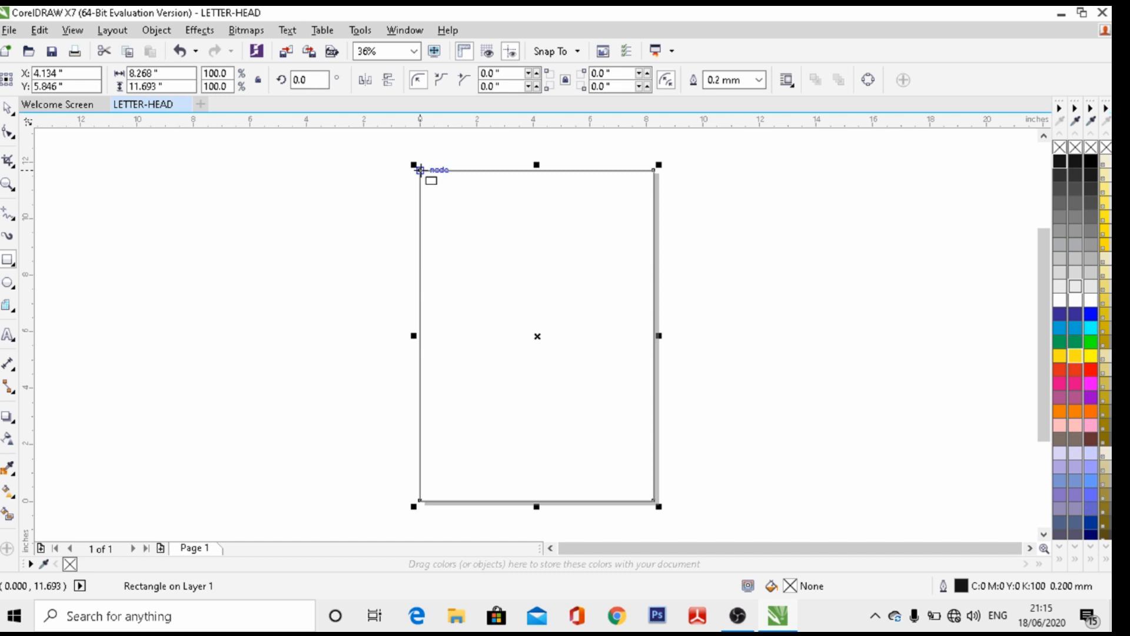
{"action": "left_click_drag", "start_coordinate": [411, 171], "coordinate": [667, 251]}
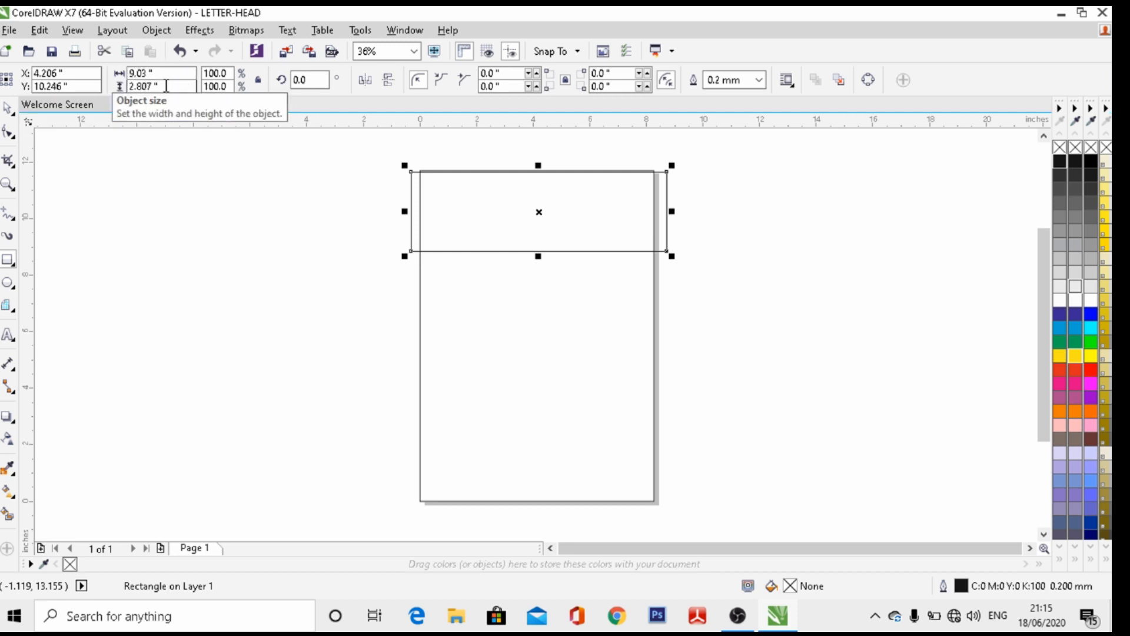
{"action": "left_click_drag", "start_coordinate": [166, 86], "coordinate": [127, 87]}
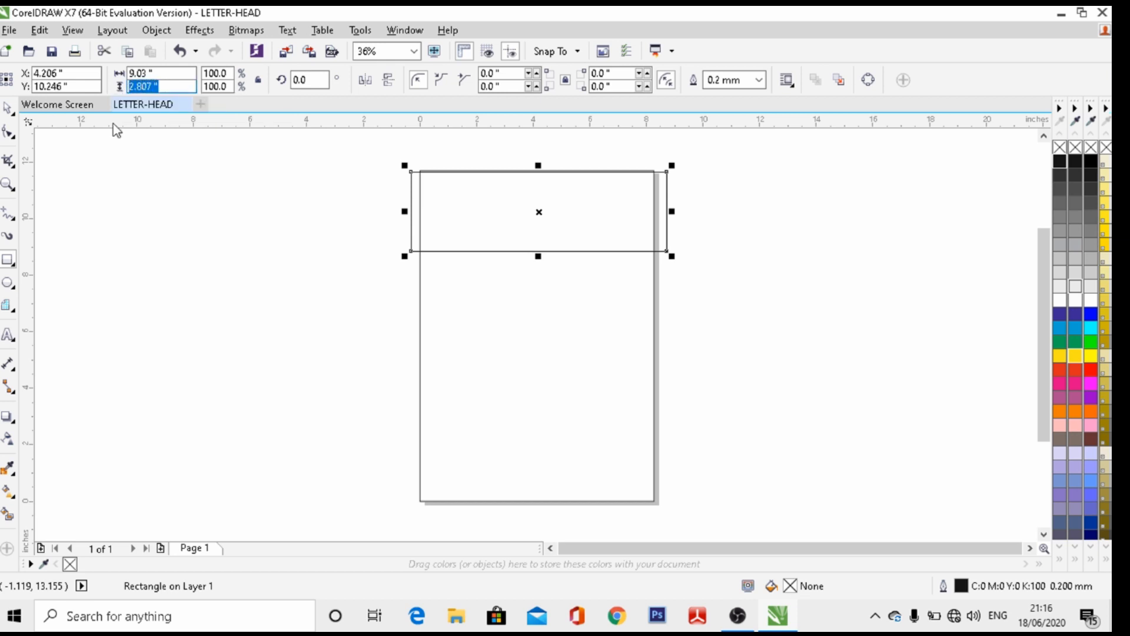
{"action": "type", "text": "3"}
{"action": "key", "text": "Return"}
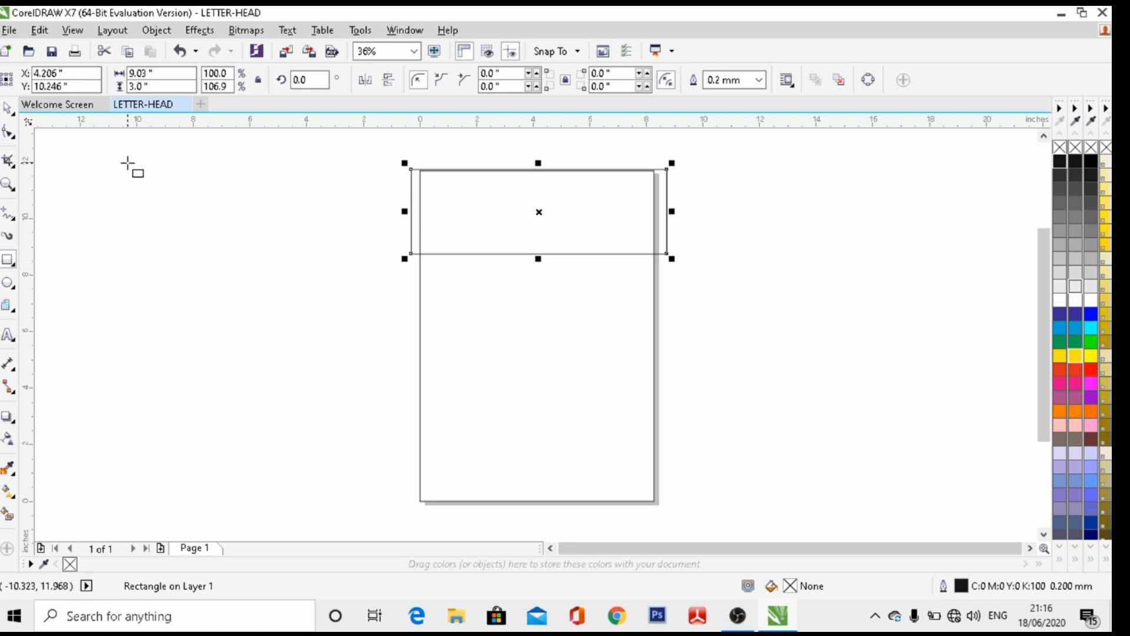
Convert the rectangle to curves, bend its bottom edge into a wave, and fill it yellow
{"action": "left_click", "coordinate": [868, 83]}
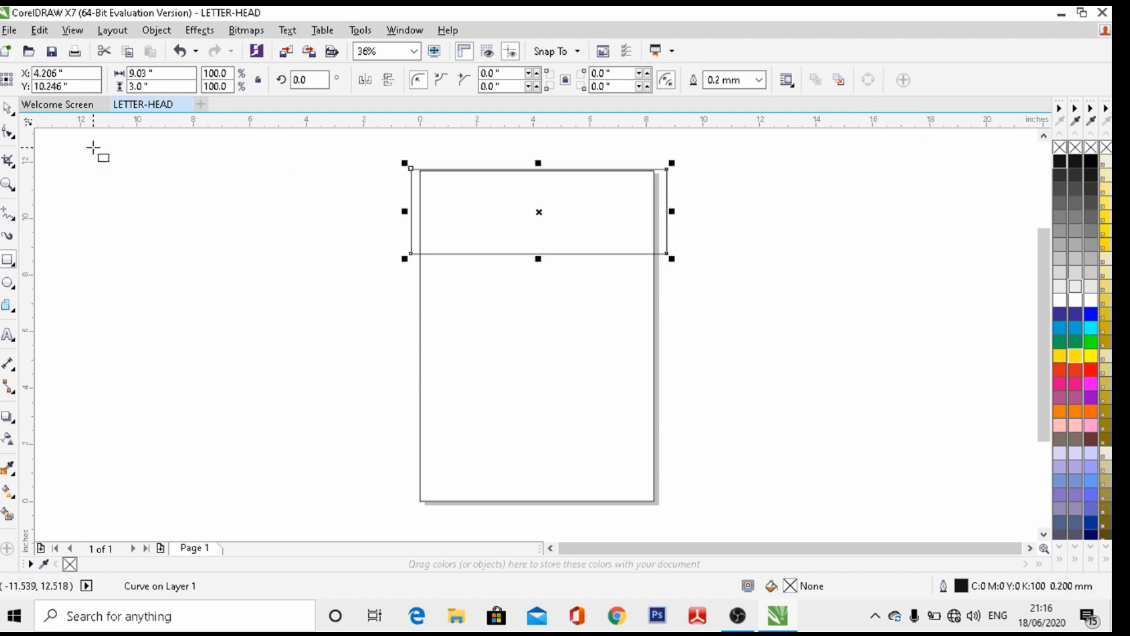
{"action": "left_click", "coordinate": [7, 134]}
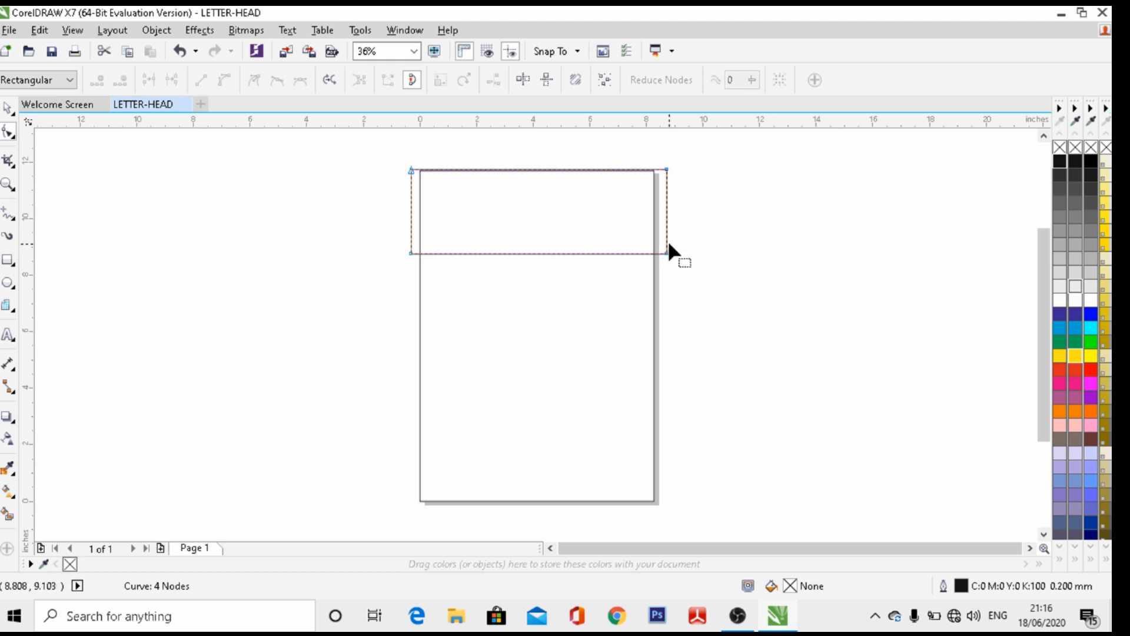
{"action": "left_click_drag", "start_coordinate": [666, 253], "coordinate": [665, 229]}
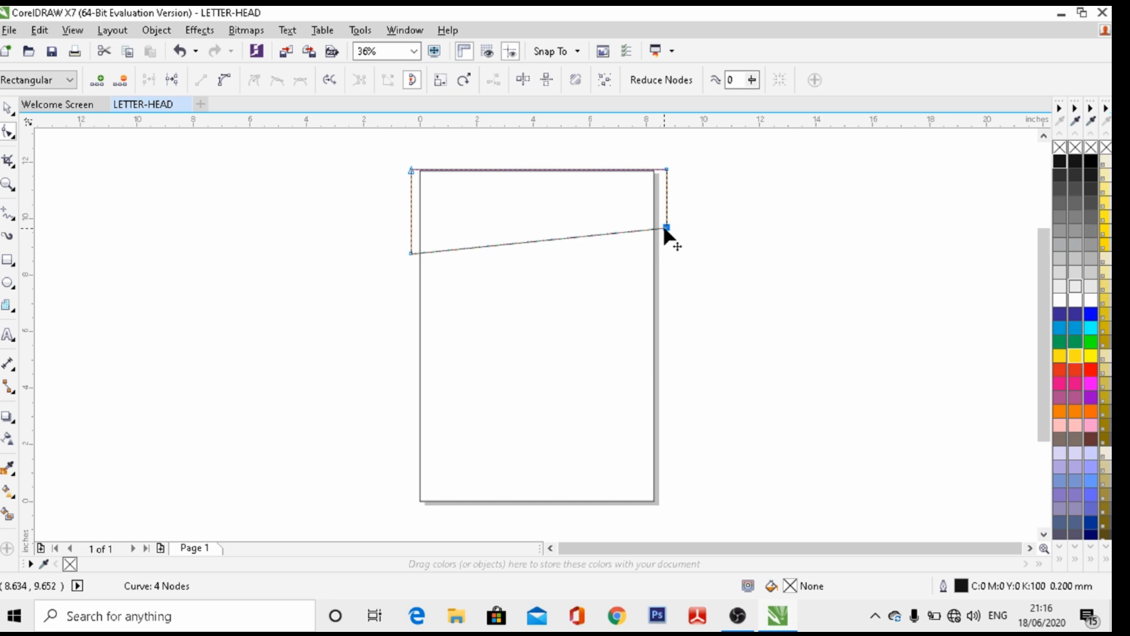
{"action": "left_click", "coordinate": [533, 240]}
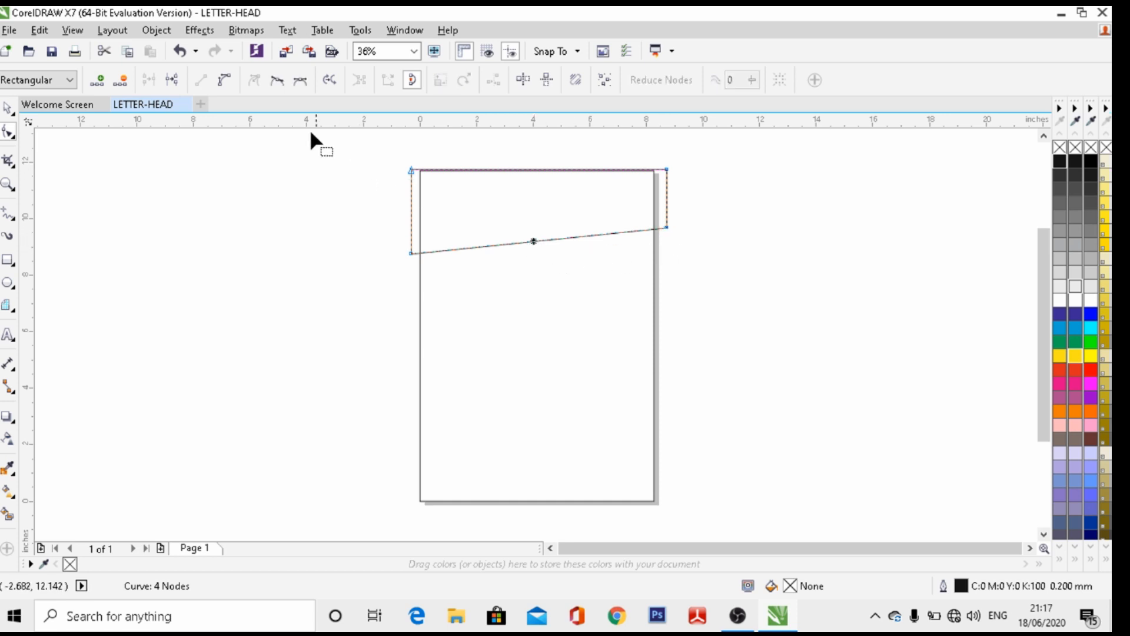
{"action": "left_click", "coordinate": [223, 84]}
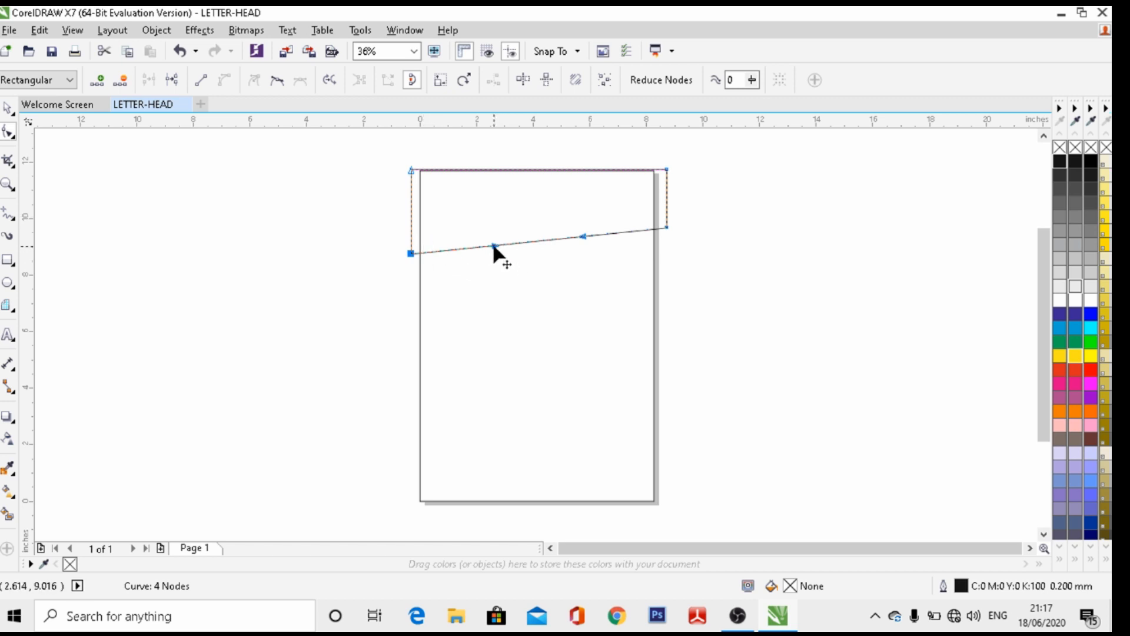
{"action": "left_click_drag", "start_coordinate": [493, 246], "coordinate": [494, 211]}
{"action": "left_click_drag", "start_coordinate": [582, 235], "coordinate": [576, 213]}
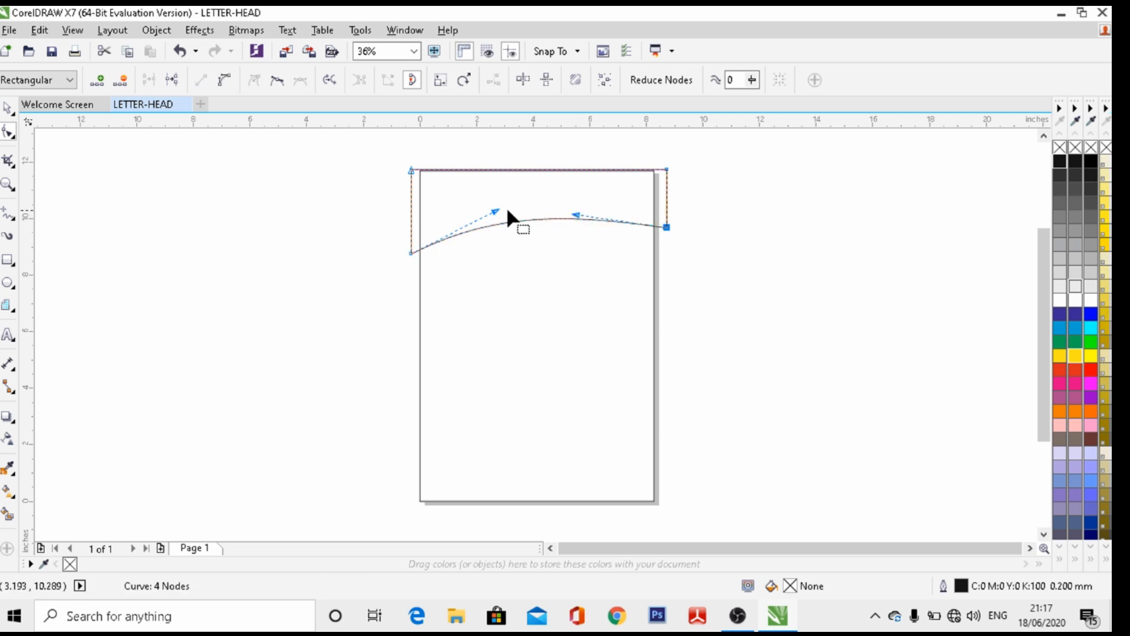
{"action": "left_click_drag", "start_coordinate": [498, 210], "coordinate": [494, 204]}
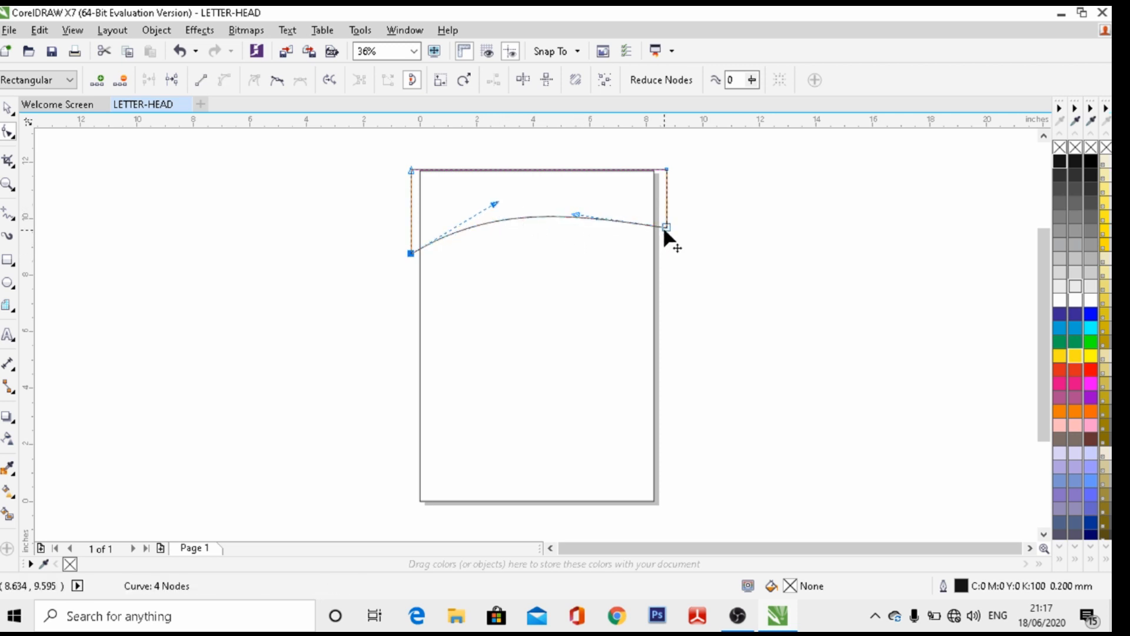
{"action": "left_click_drag", "start_coordinate": [666, 226], "coordinate": [667, 219]}
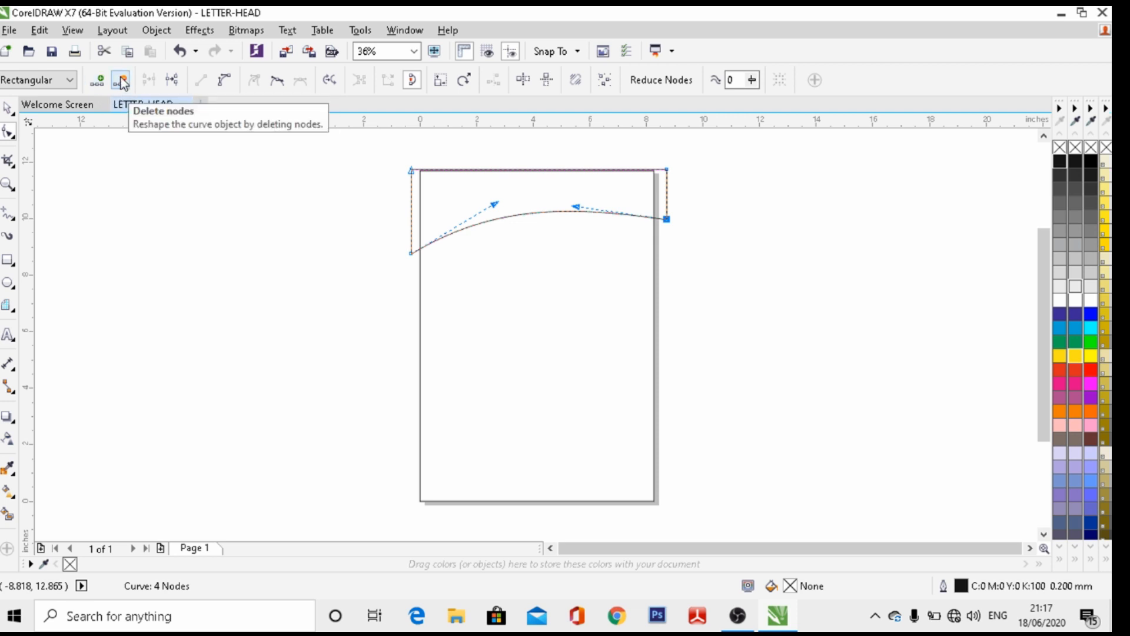
{"action": "left_click", "coordinate": [10, 112]}
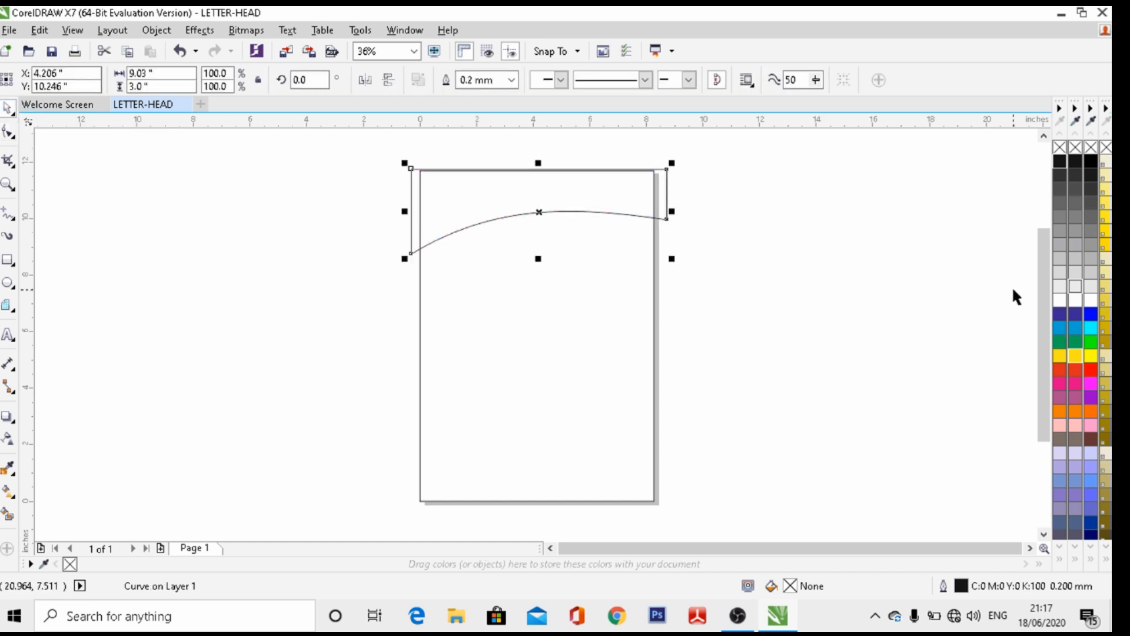
{"action": "left_click", "coordinate": [1061, 356]}
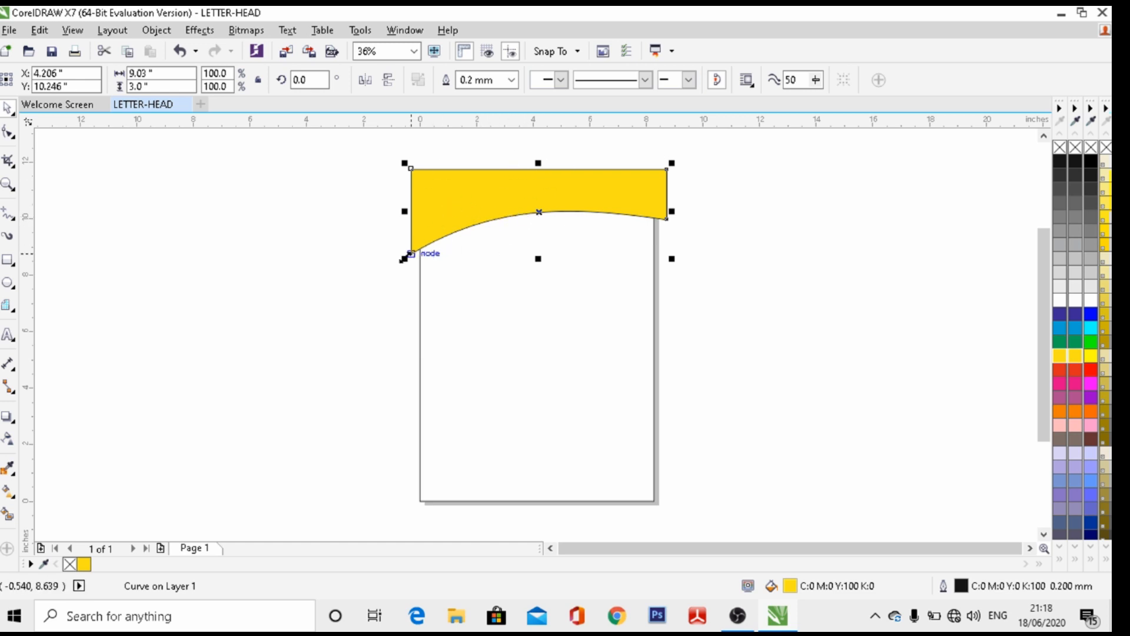
Drag the header's bottom-left and bottom-right nodes downward to deepen the curve
{"action": "left_click", "coordinate": [10, 260]}
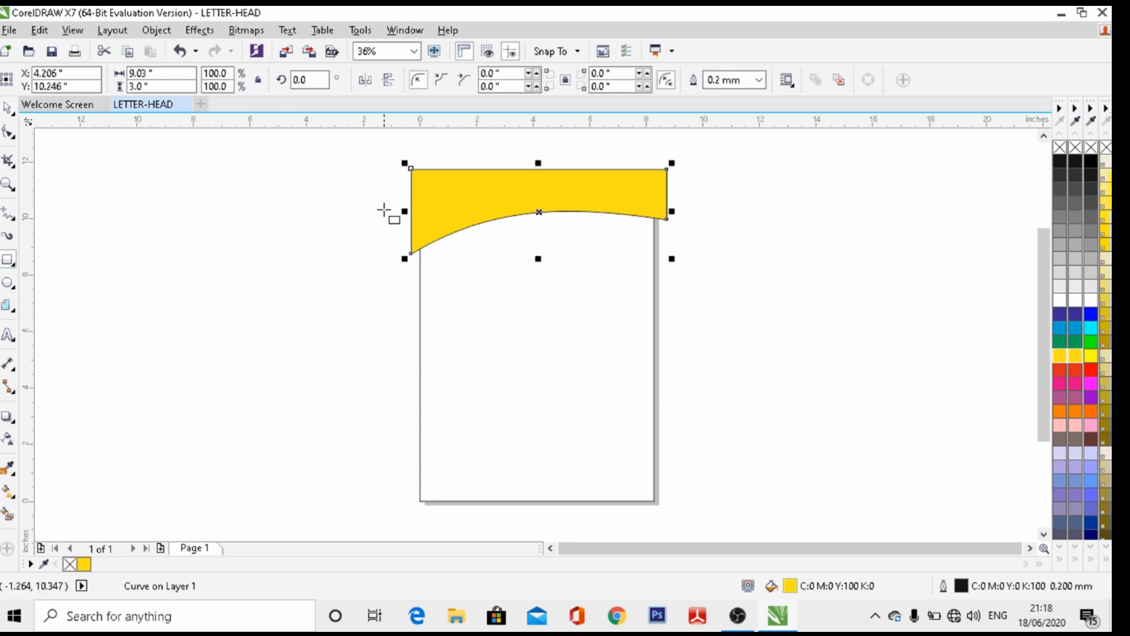
{"action": "left_click", "coordinate": [8, 132]}
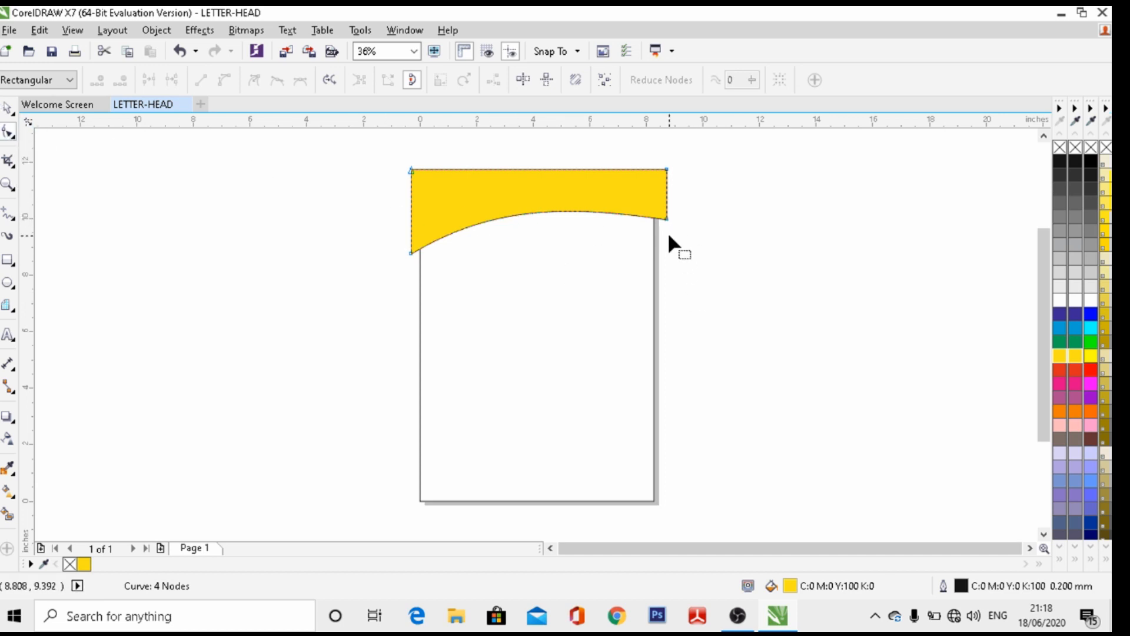
{"action": "left_click_drag", "start_coordinate": [667, 218], "coordinate": [667, 235]}
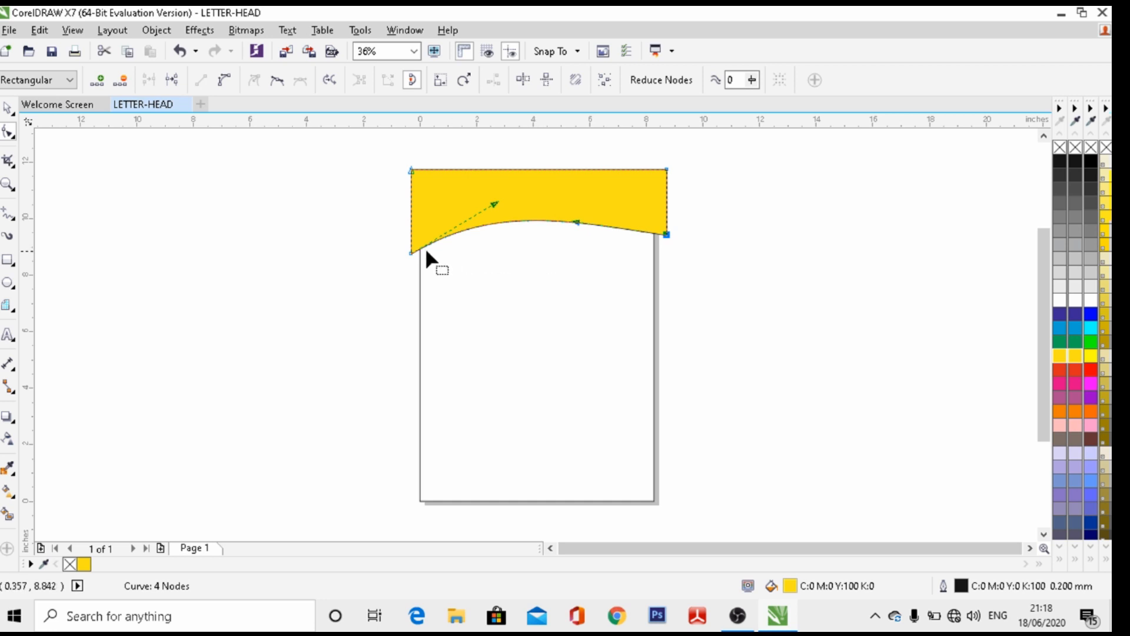
{"action": "left_click_drag", "start_coordinate": [411, 253], "coordinate": [410, 266]}
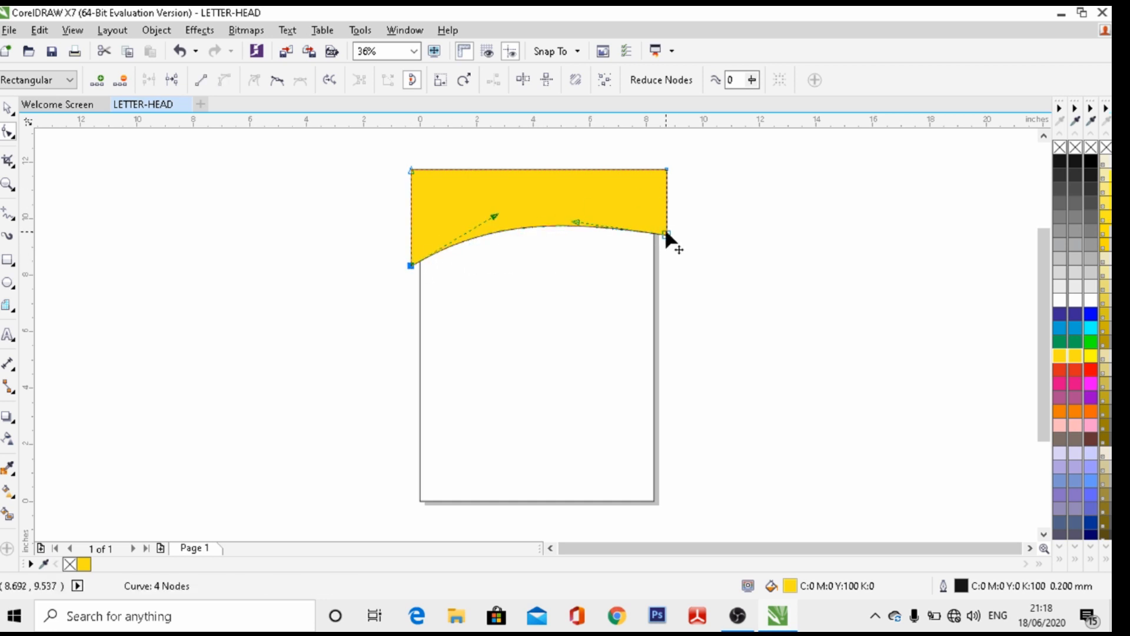
{"action": "left_click_drag", "start_coordinate": [666, 233], "coordinate": [666, 230]}
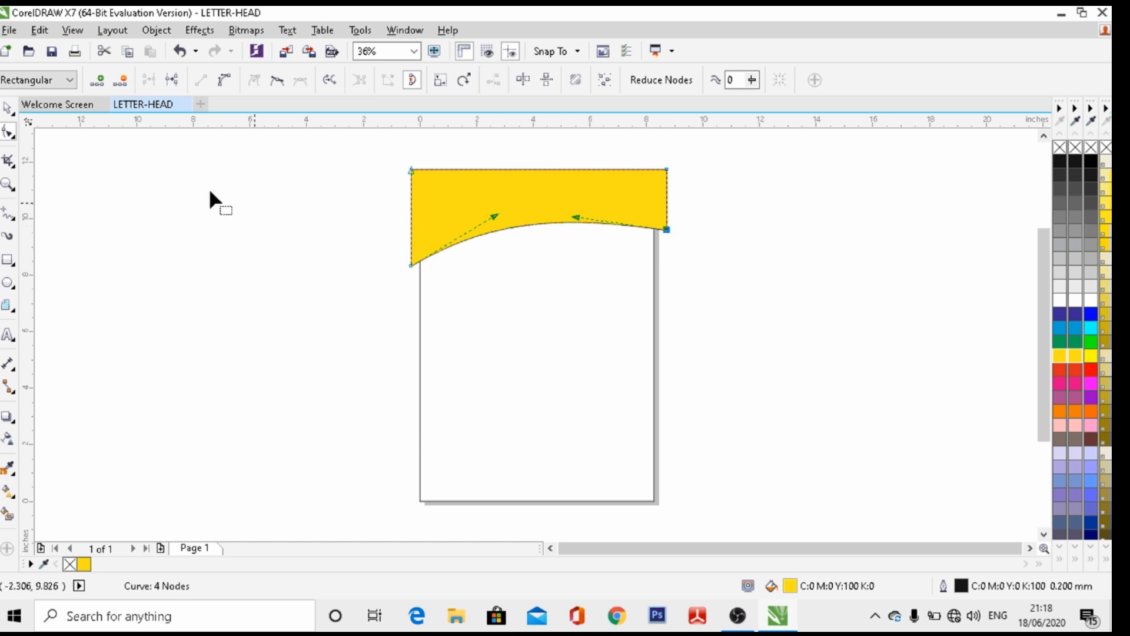
Draw a thin 10.854 x 0.868 inch rectangle and move it below the yellow header
{"action": "left_click", "coordinate": [7, 109]}
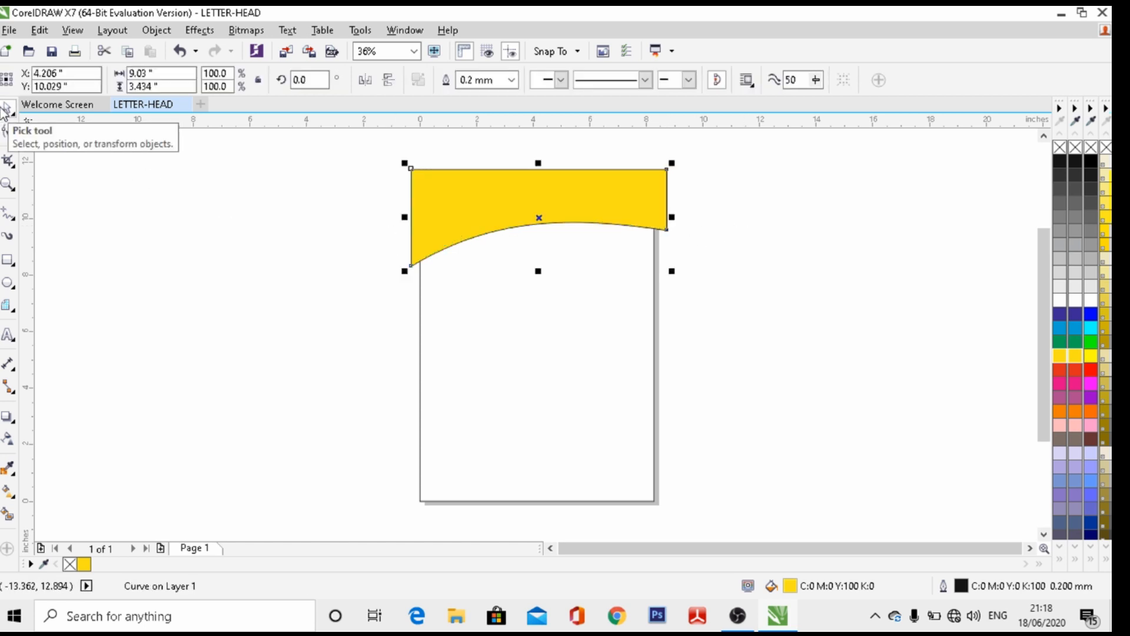
{"action": "left_click", "coordinate": [8, 262]}
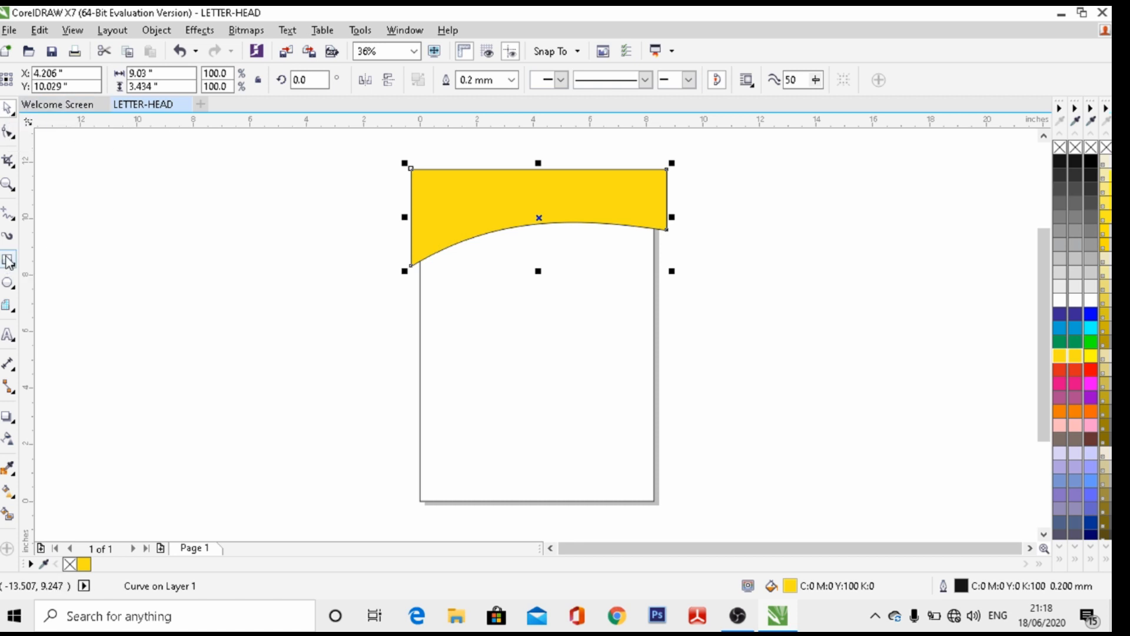
{"action": "left_click_drag", "start_coordinate": [396, 241], "coordinate": [704, 267]}
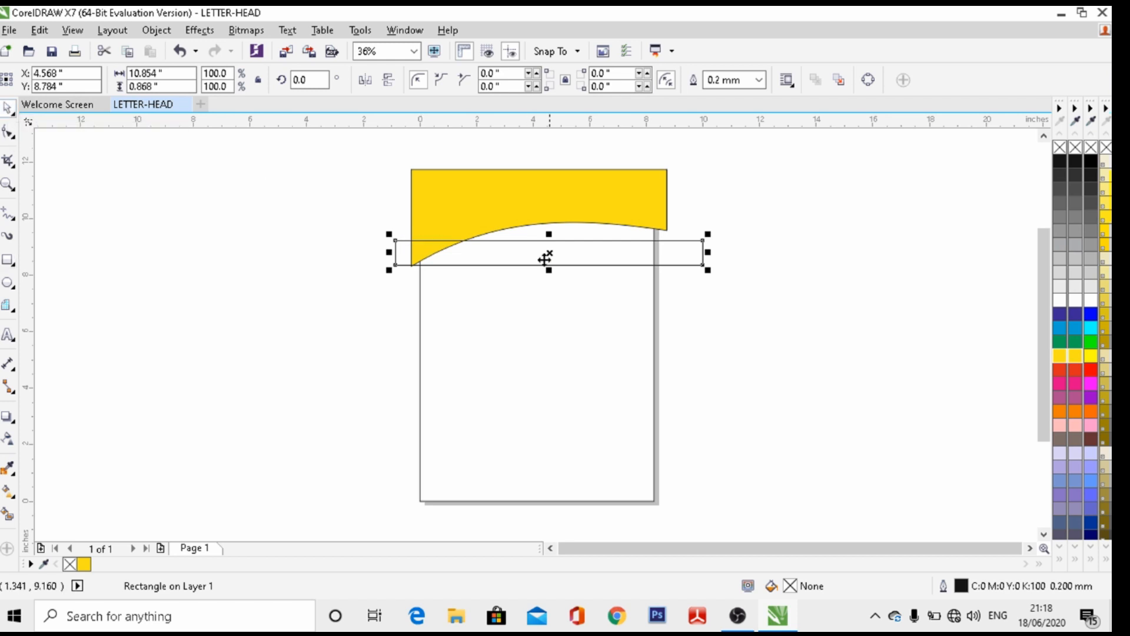
{"action": "left_click_drag", "start_coordinate": [549, 253], "coordinate": [546, 223]}
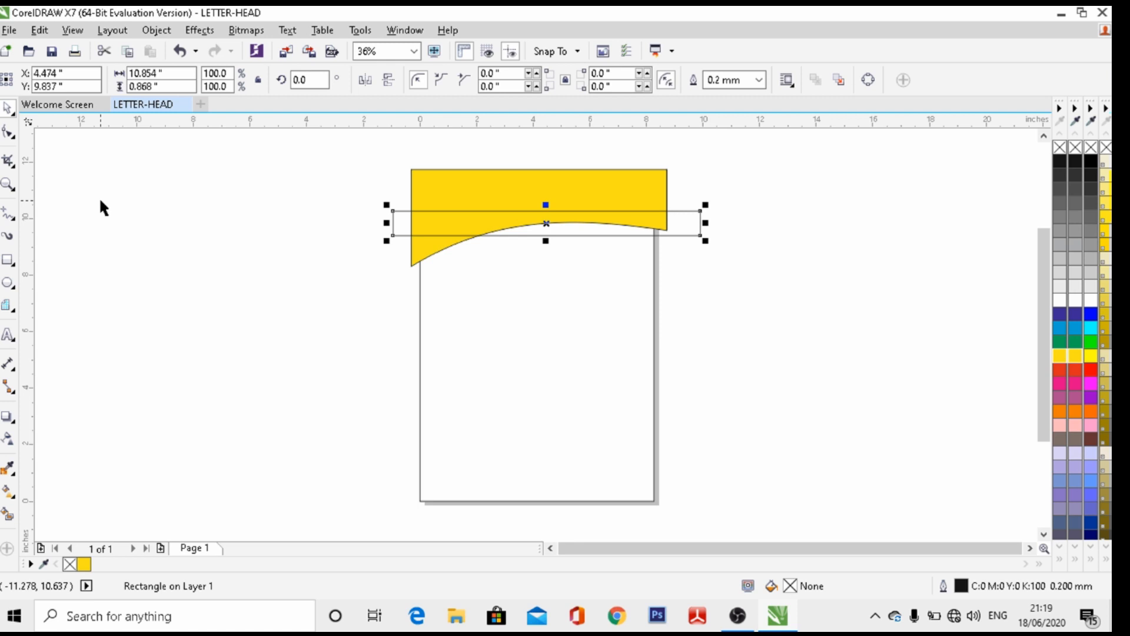
{"action": "left_click_drag", "start_coordinate": [554, 224], "coordinate": [466, 314]}
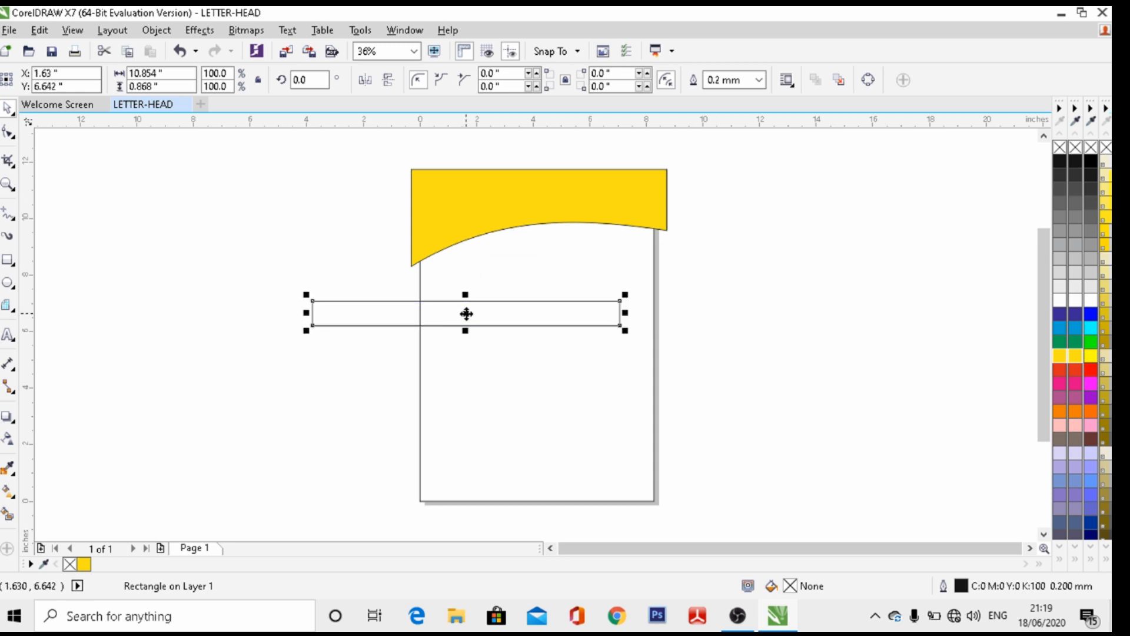
{"action": "left_click", "coordinate": [8, 139]}
Undo the last edit, nudge the thin rectangle onto the header's lower edge, and convert it to curves
{"action": "left_click", "coordinate": [452, 276]}
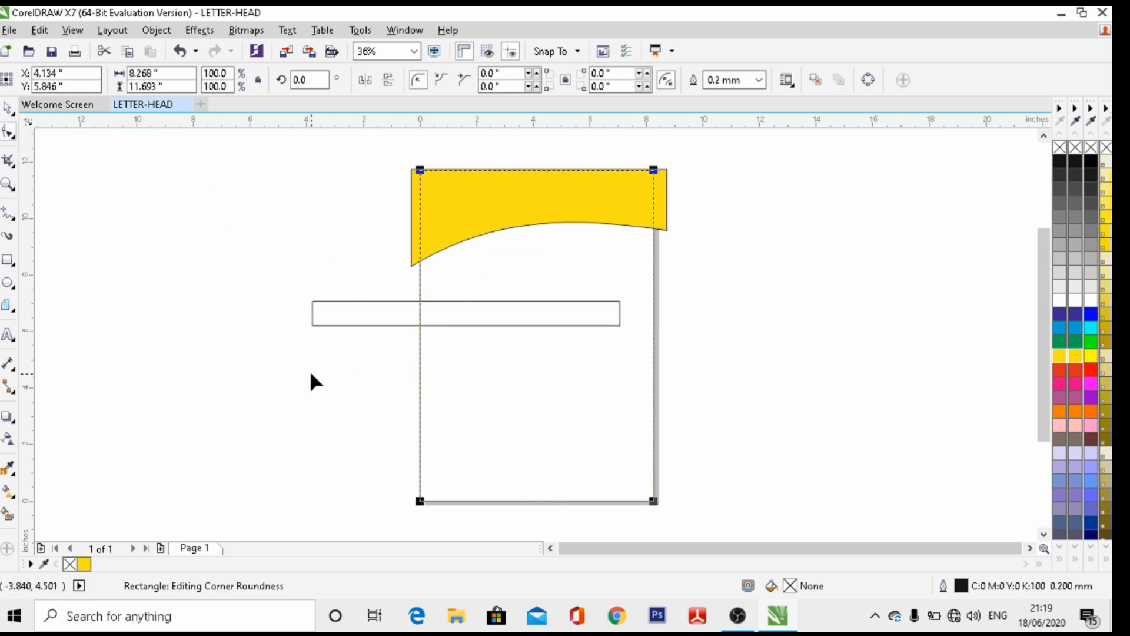
{"action": "key", "text": "ctrl+z"}
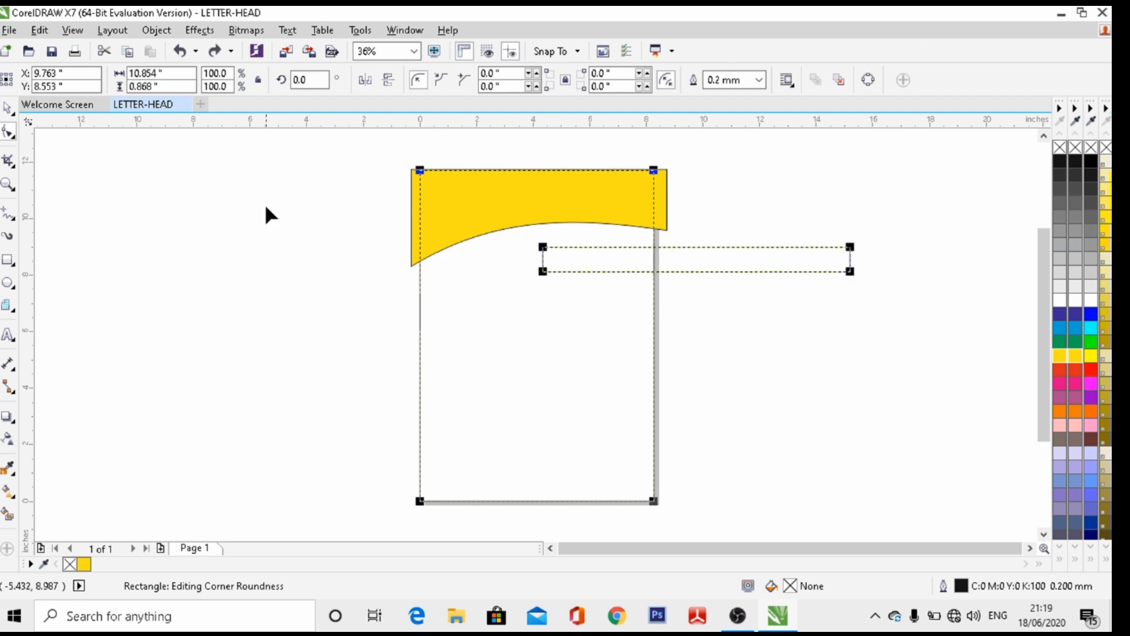
{"action": "left_click", "coordinate": [9, 110]}
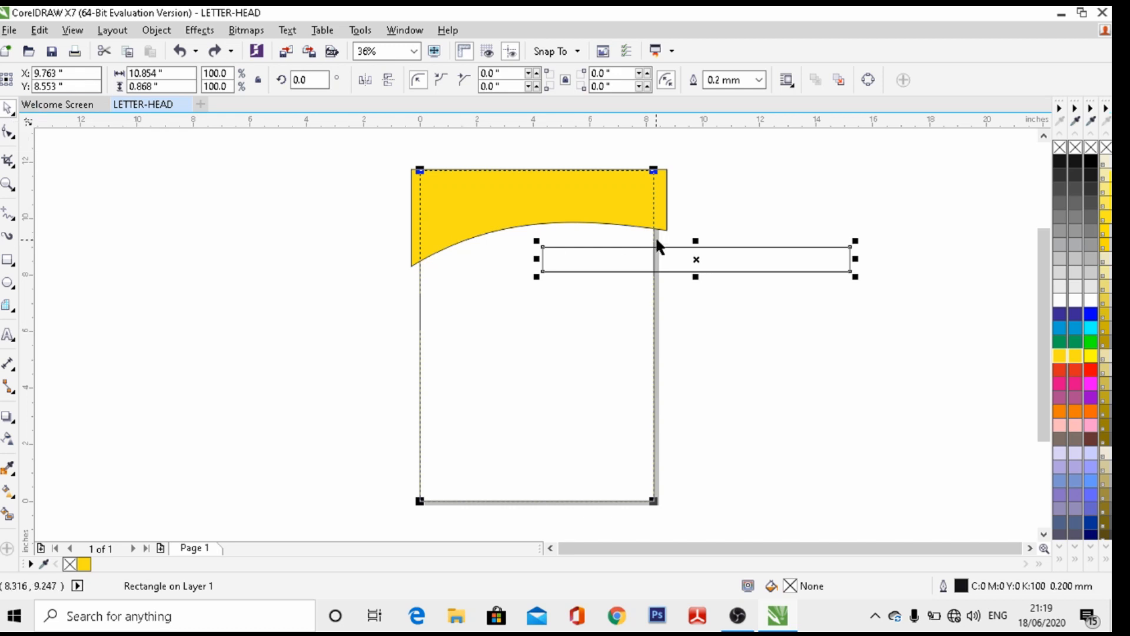
{"action": "left_click_drag", "start_coordinate": [697, 258], "coordinate": [535, 310]}
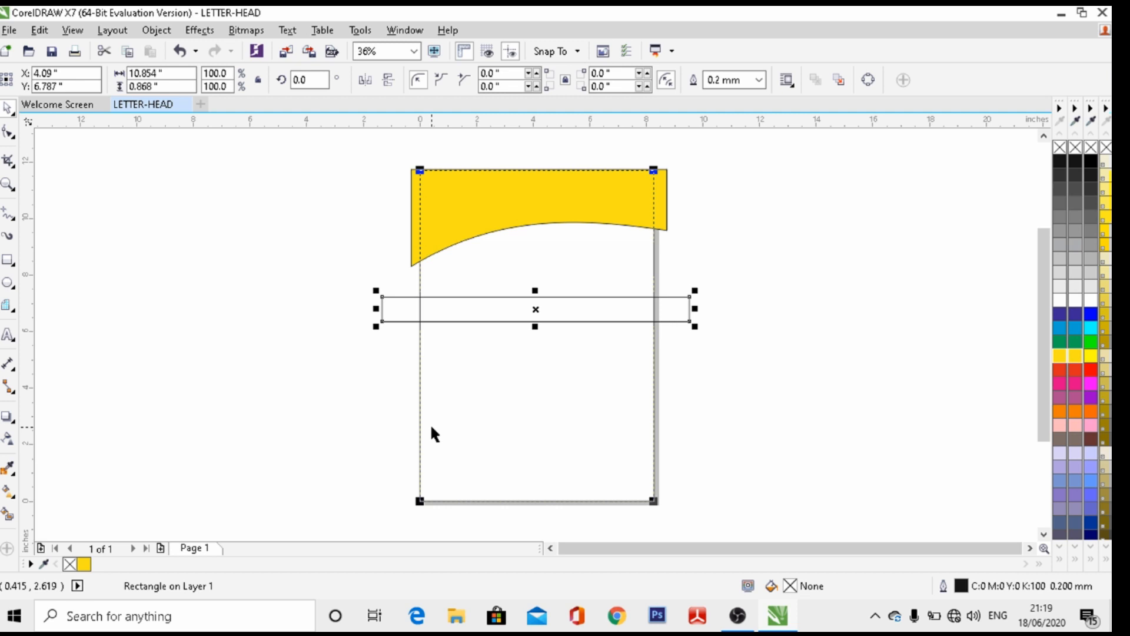
{"action": "key", "text": "Up"}
{"action": "key", "text": "Up"}
{"action": "key", "text": "Up"}
{"action": "key", "text": "Up"}
{"action": "key", "text": "Up"}
{"action": "key", "text": "Up"}
{"action": "key", "text": "Up"}
{"action": "key", "text": "Up"}
{"action": "key", "text": "Up"}
{"action": "key", "text": "Up"}
{"action": "key", "text": "Up"}
{"action": "key", "text": "Up"}
{"action": "key", "text": "Up"}
{"action": "key", "text": "Up"}
{"action": "key", "text": "Up"}
{"action": "key", "text": "Up"}
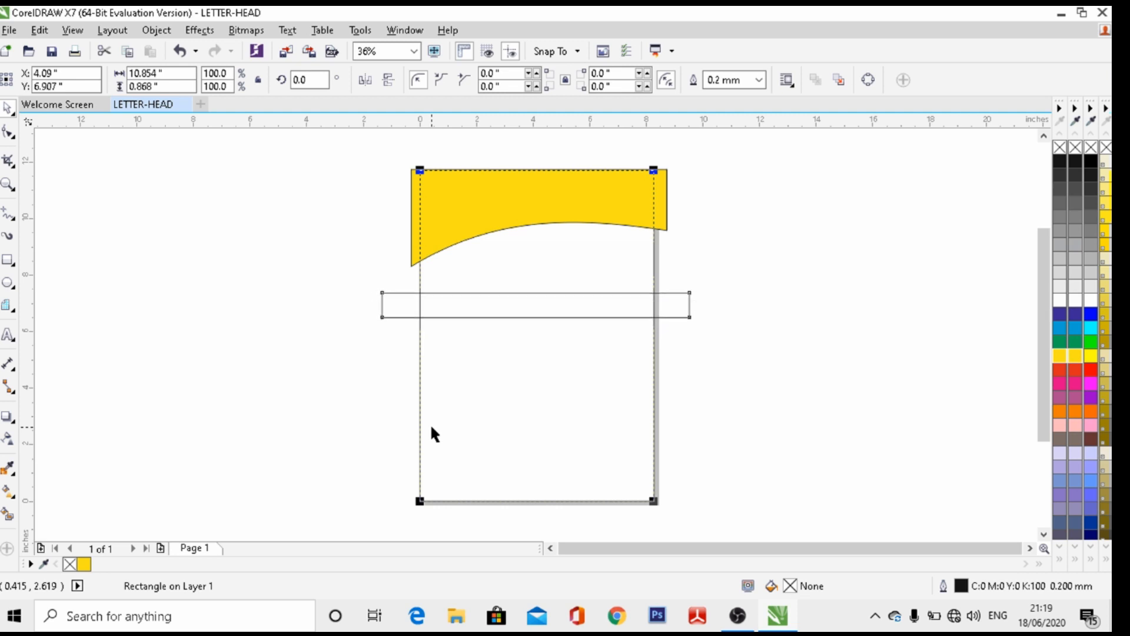
{"action": "key", "text": "Up"}
{"action": "key", "text": "Up"}
{"action": "key", "text": "Up"}
{"action": "key", "text": "Up"}
{"action": "key", "text": "Up"}
{"action": "key", "text": "Up"}
{"action": "key", "text": "Up"}
{"action": "key", "text": "Up"}
{"action": "key", "text": "Up"}
{"action": "key", "text": "Up"}
{"action": "key", "text": "Up"}
{"action": "key", "text": "Up"}
{"action": "key", "text": "Up"}
{"action": "key", "text": "Up"}
{"action": "key", "text": "Up"}
{"action": "key", "text": "Up"}
{"action": "key", "text": "Up"}
{"action": "key", "text": "Up"}
{"action": "key", "text": "Up"}
{"action": "key", "text": "Up"}
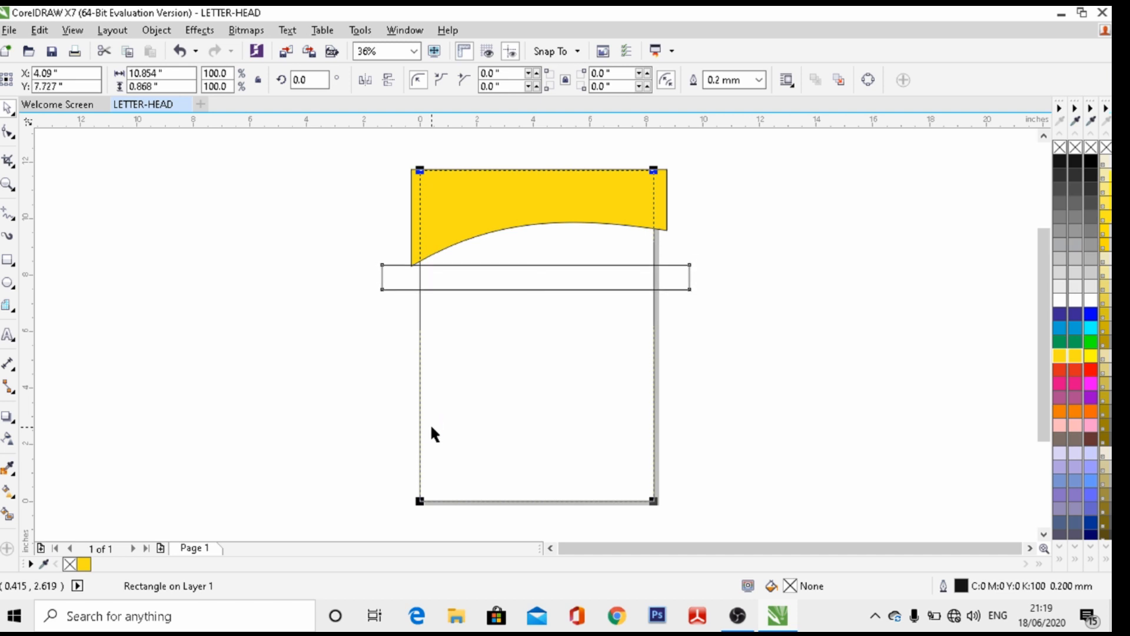
{"action": "key", "text": "Up"}
{"action": "key", "text": "Up"}
{"action": "key", "text": "Up"}
{"action": "key", "text": "Up"}
{"action": "key", "text": "Up"}
{"action": "key", "text": "Up"}
{"action": "key", "text": "Up"}
{"action": "key", "text": "Up"}
{"action": "key", "text": "Up"}
{"action": "key", "text": "Up"}
{"action": "key", "text": "Up"}
{"action": "key", "text": "Up"}
{"action": "key", "text": "Up"}
{"action": "key", "text": "Up"}
{"action": "key", "text": "Up"}
{"action": "key", "text": "Up"}
{"action": "key", "text": "Up"}
{"action": "key", "text": "Up"}
{"action": "key", "text": "Up"}
{"action": "key", "text": "Up"}
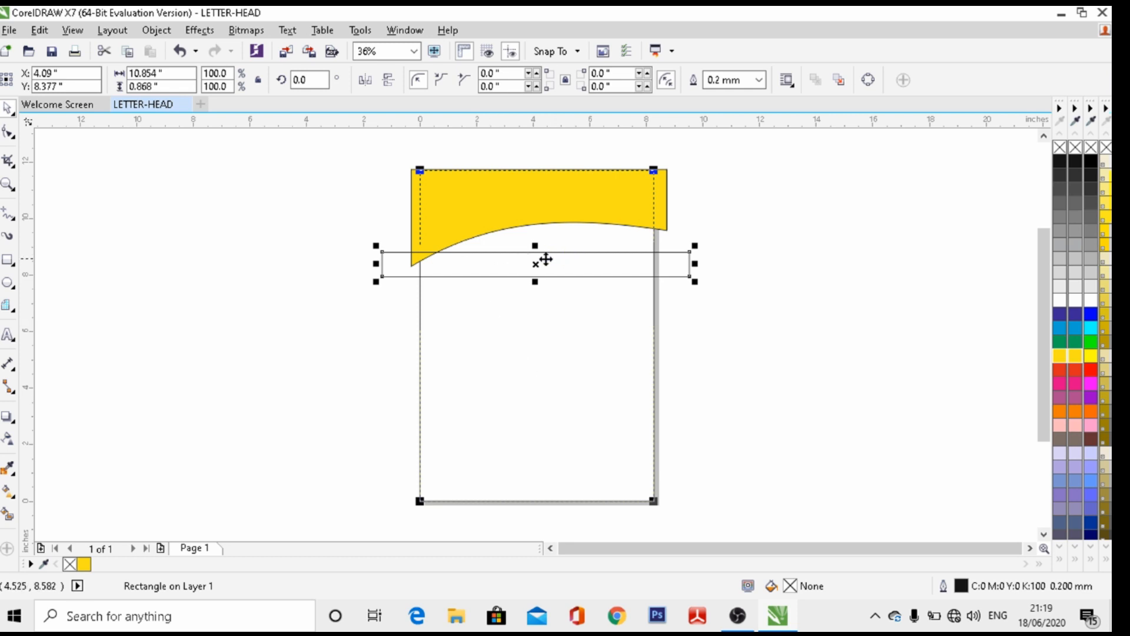
{"action": "left_click_drag", "start_coordinate": [537, 264], "coordinate": [537, 224]}
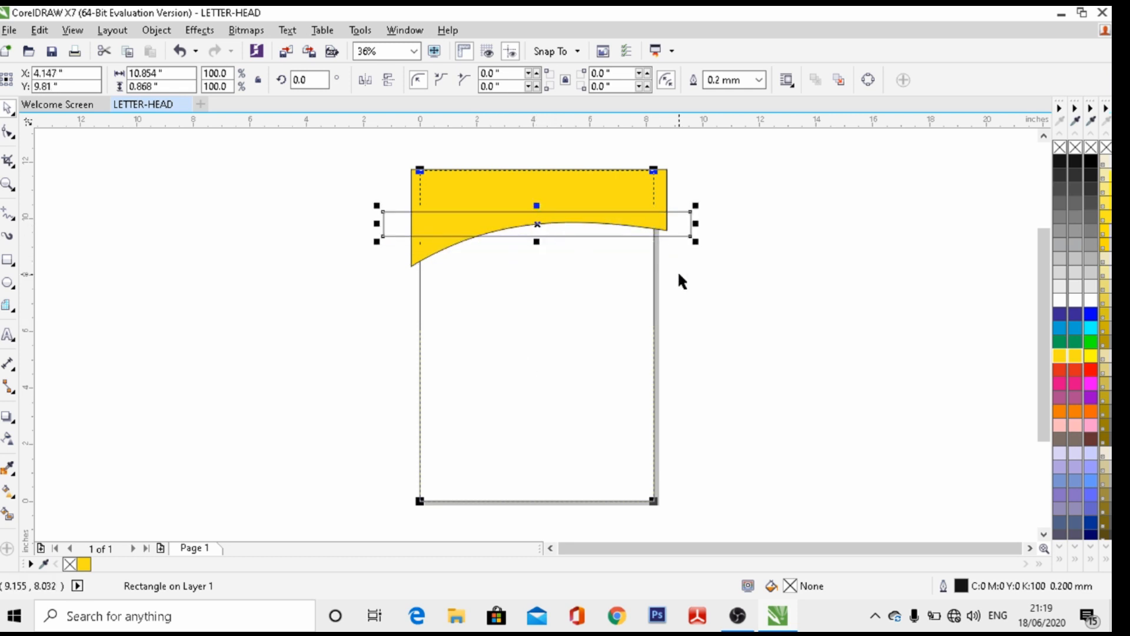
{"action": "key", "text": "Right"}
{"action": "key", "text": "Right"}
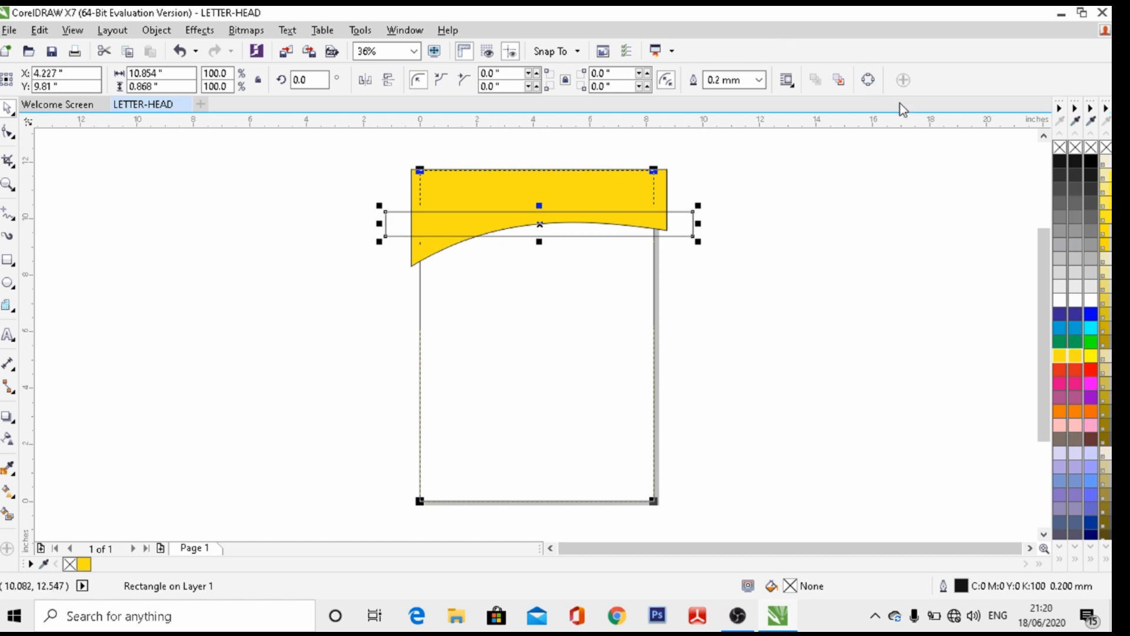
{"action": "left_click", "coordinate": [869, 84]}
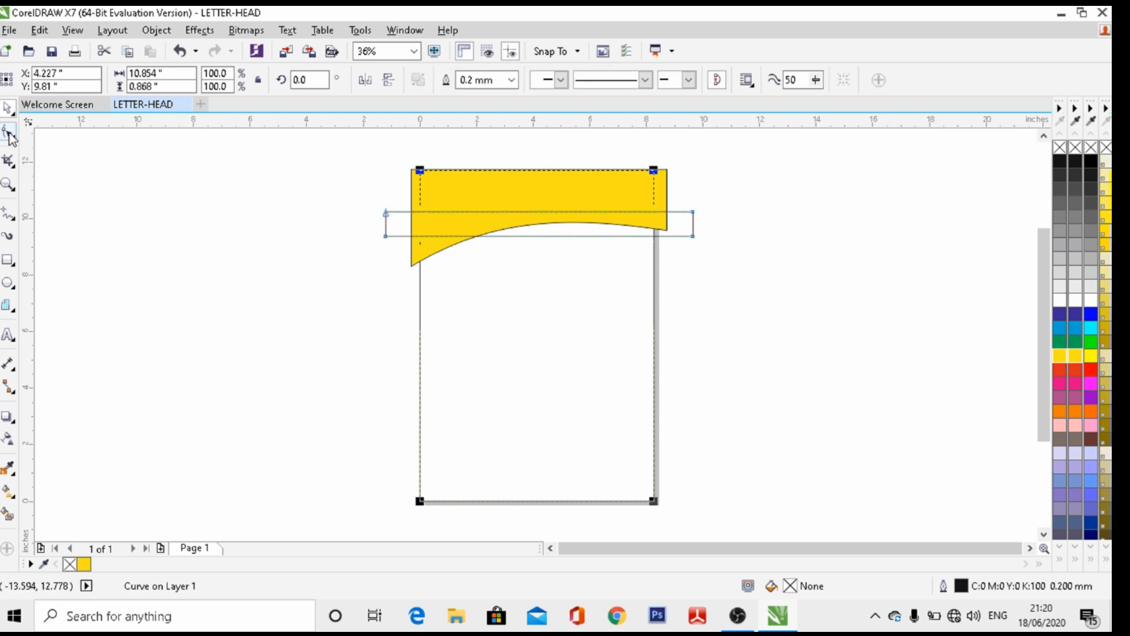
Raise the band's bottom end nodes, fill it black, and bulge its top edge upward
{"action": "left_click", "coordinate": [9, 134]}
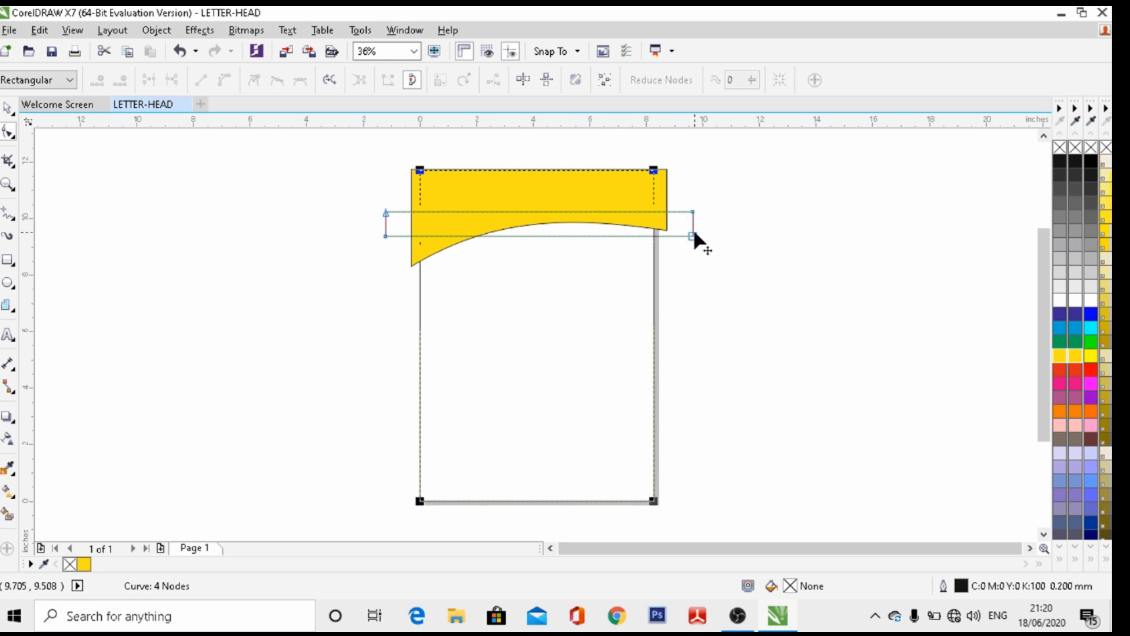
{"action": "left_click_drag", "start_coordinate": [692, 236], "coordinate": [693, 223]}
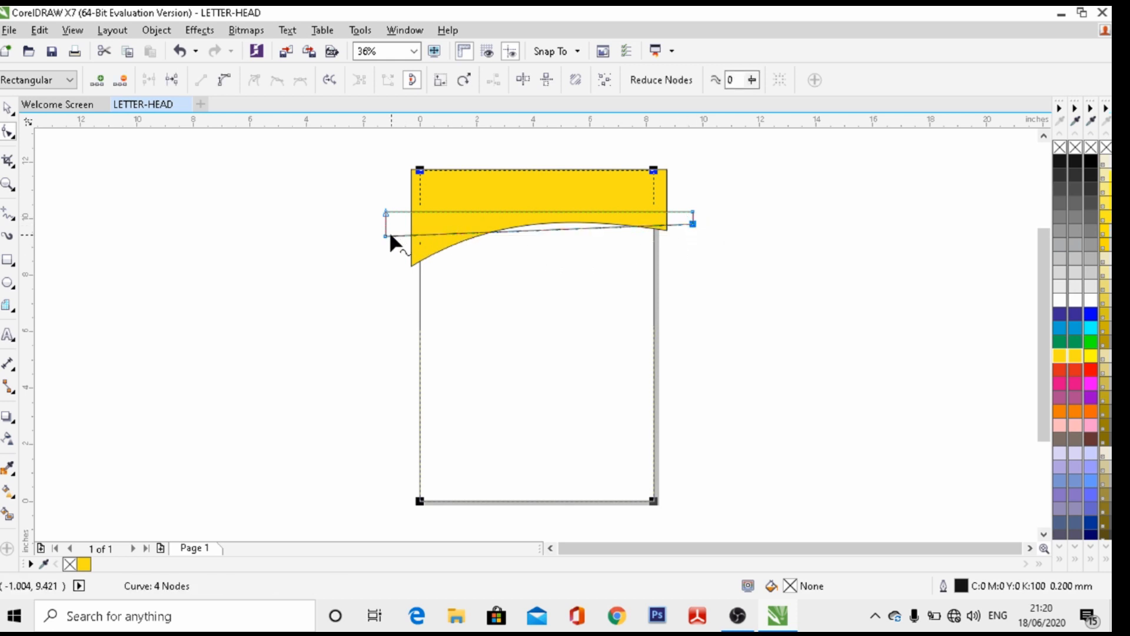
{"action": "left_click_drag", "start_coordinate": [386, 236], "coordinate": [384, 231]}
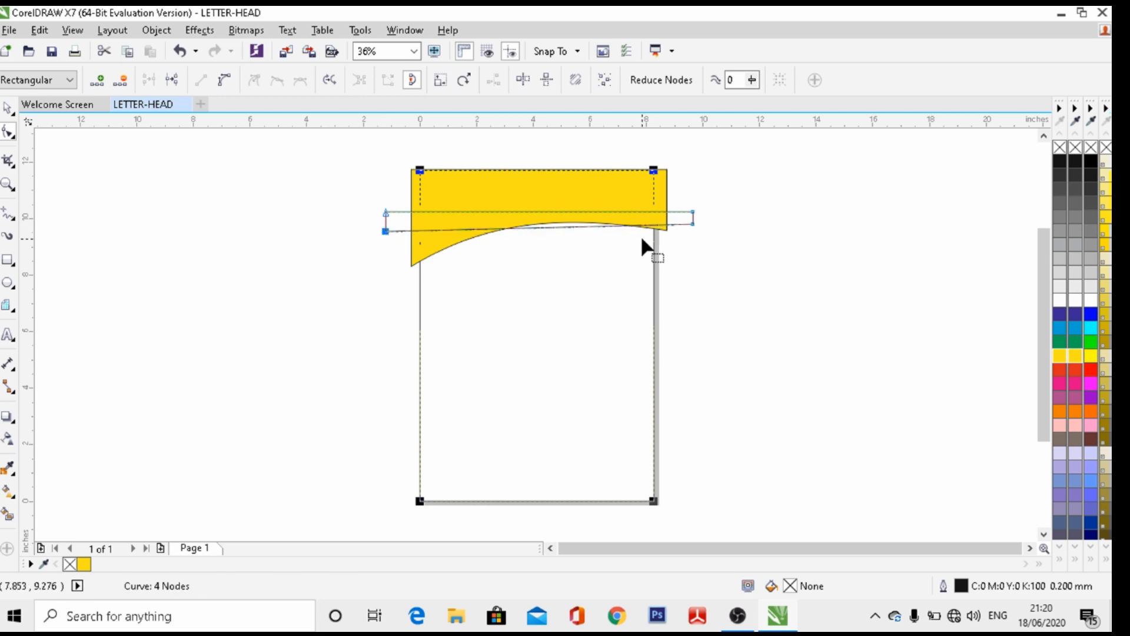
{"action": "left_click", "coordinate": [1059, 161]}
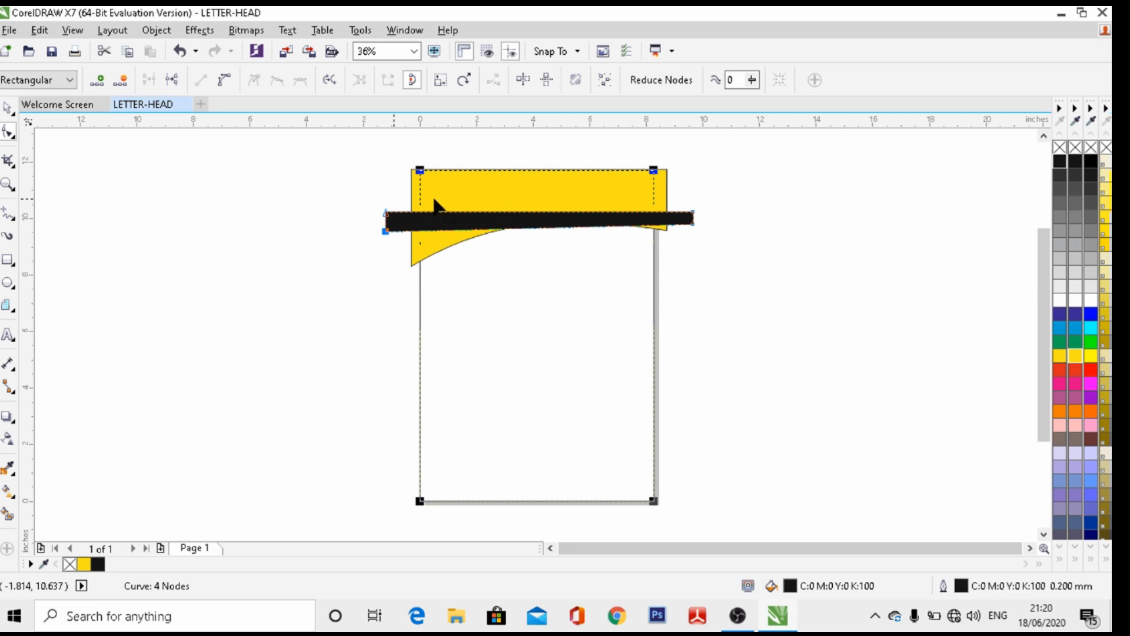
{"action": "left_click", "coordinate": [521, 213]}
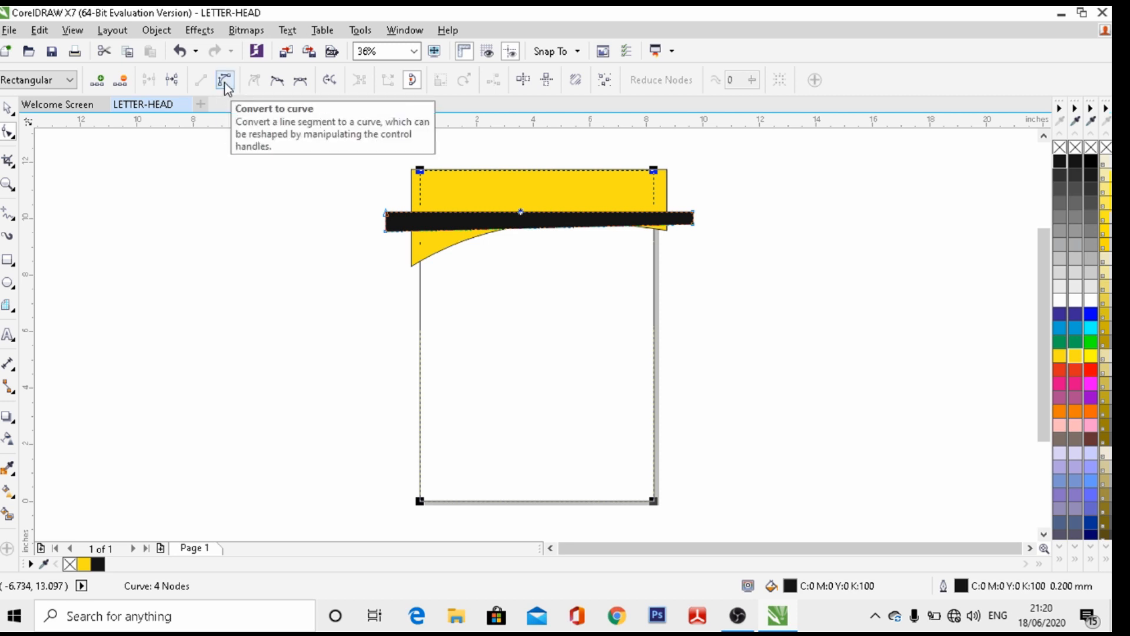
{"action": "left_click", "coordinate": [226, 84]}
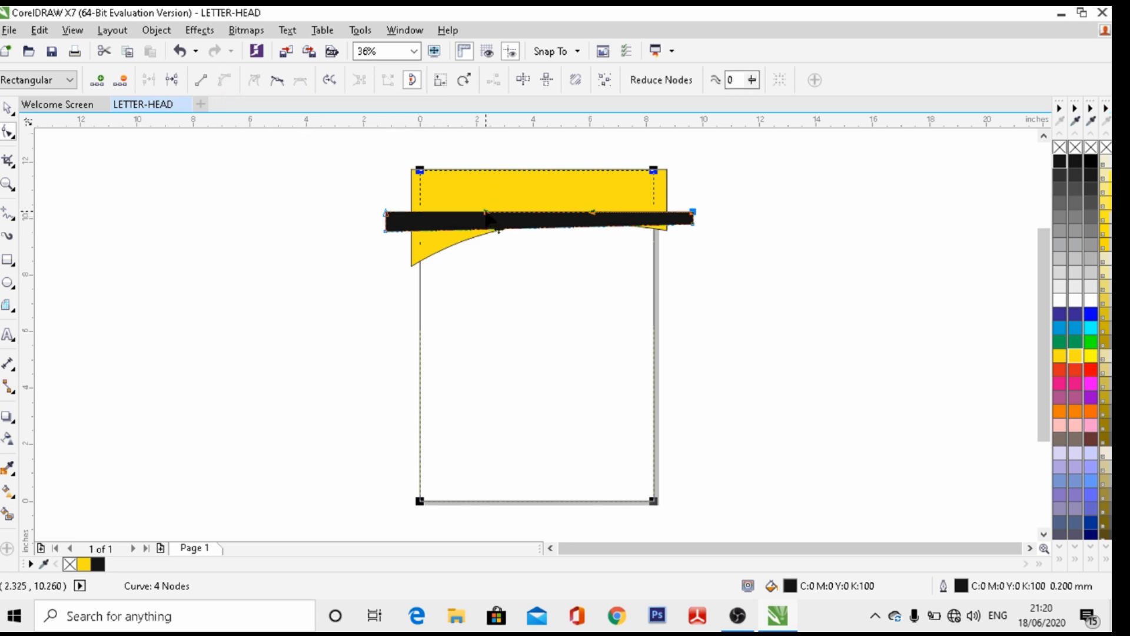
{"action": "left_click_drag", "start_coordinate": [488, 221], "coordinate": [491, 177]}
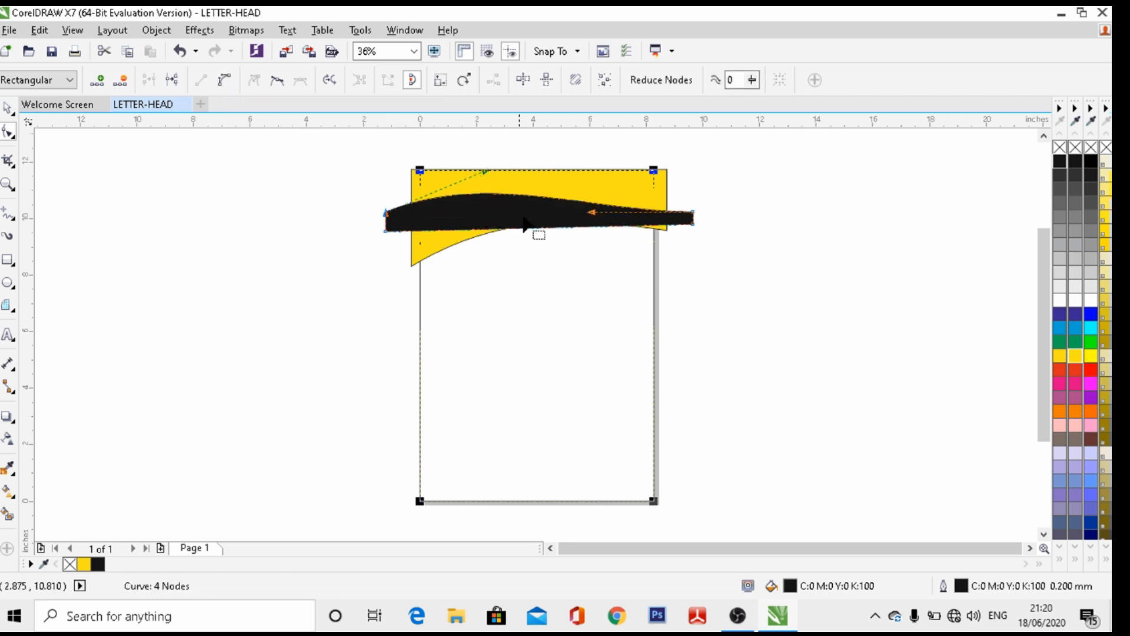
{"action": "left_click_drag", "start_coordinate": [600, 213], "coordinate": [568, 227]}
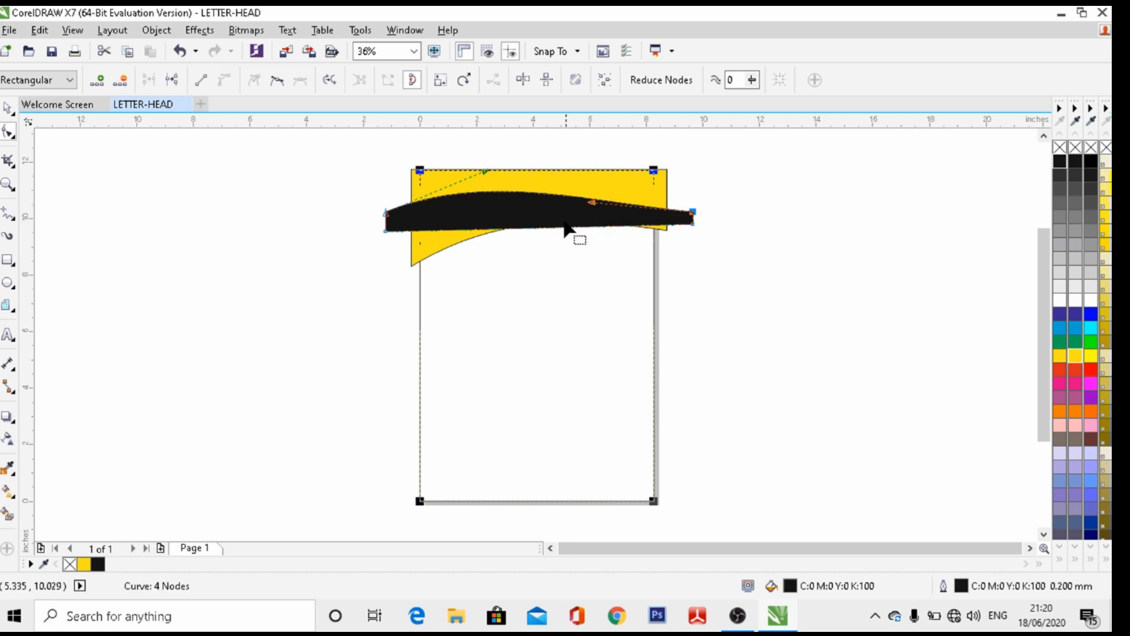
Turn the band's lower segment into a curve and arch it upward along the header
{"action": "left_click", "coordinate": [551, 229]}
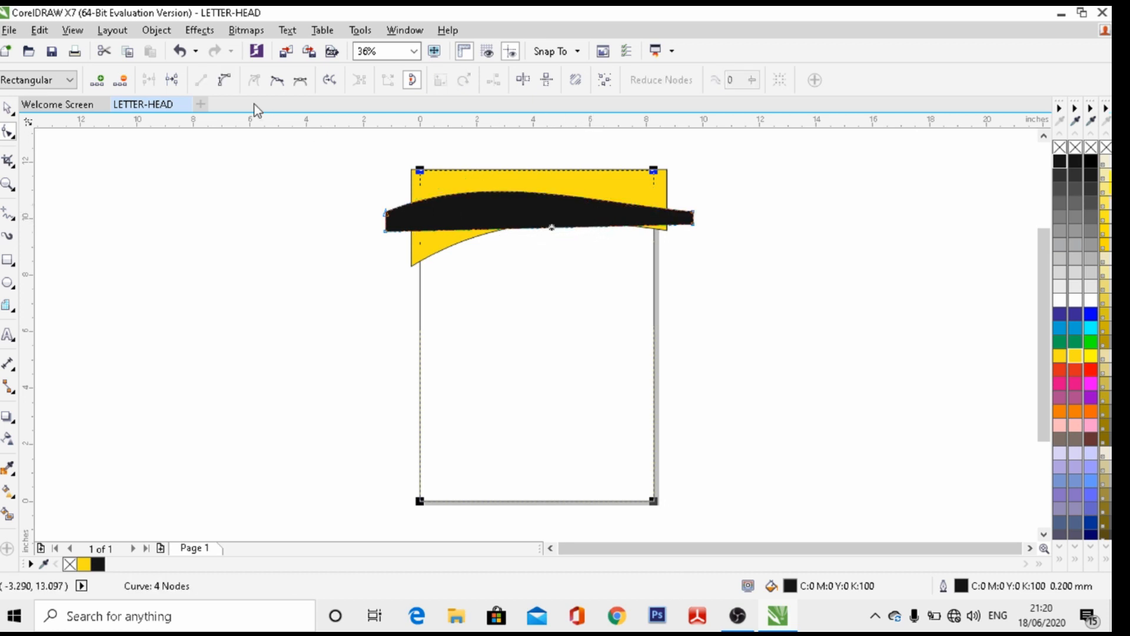
{"action": "left_click", "coordinate": [221, 86]}
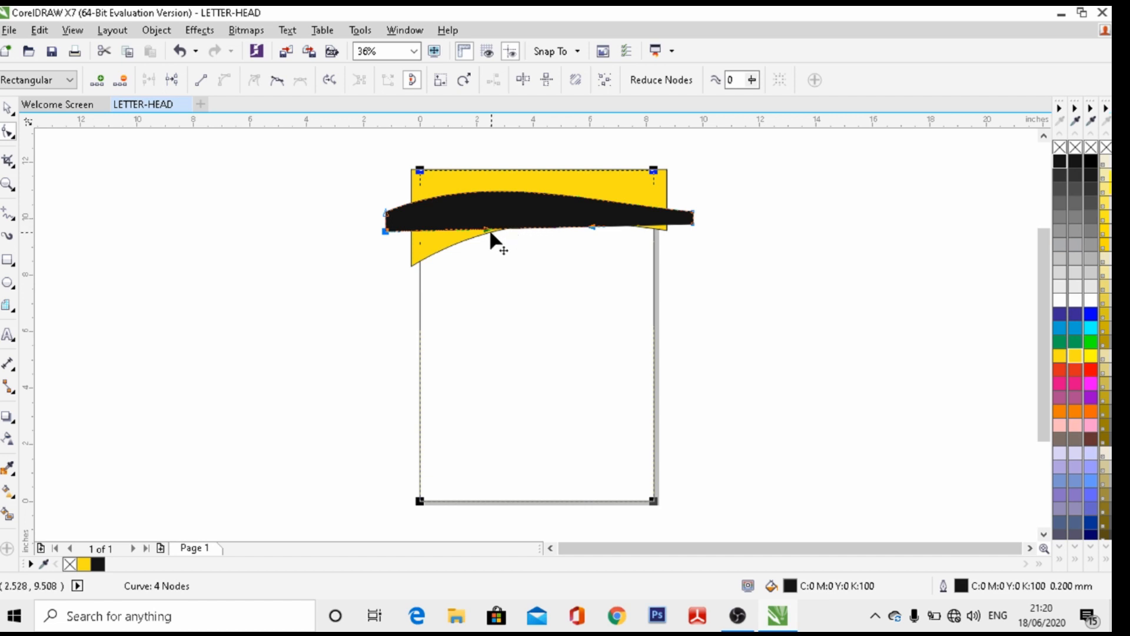
{"action": "left_click_drag", "start_coordinate": [489, 229], "coordinate": [492, 198]}
{"action": "left_click_drag", "start_coordinate": [598, 235], "coordinate": [606, 226]}
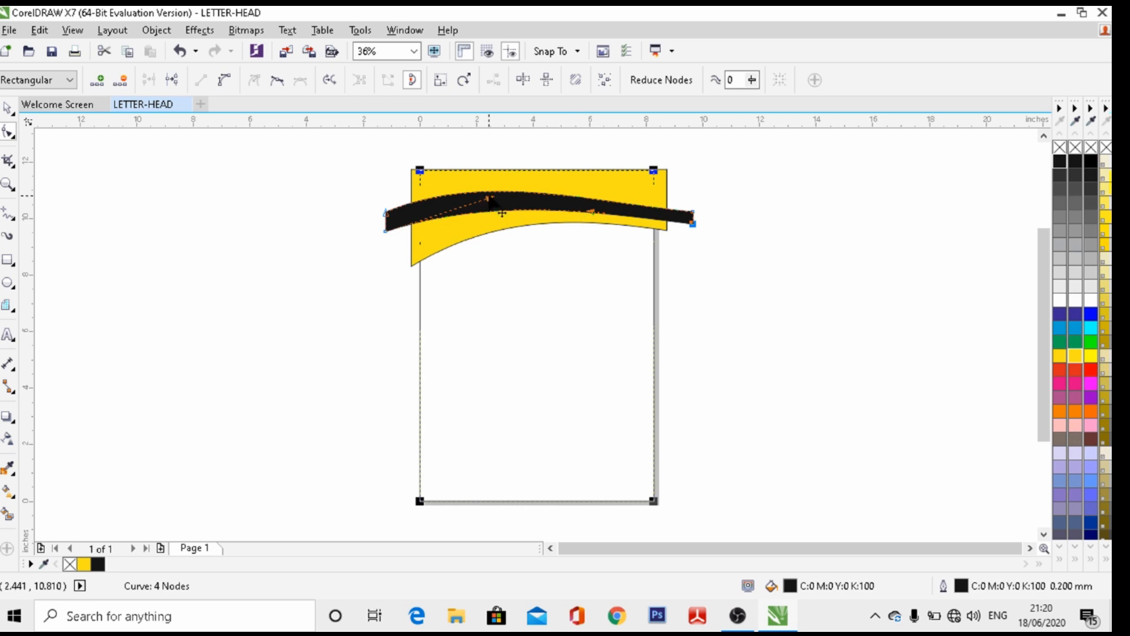
{"action": "left_click_drag", "start_coordinate": [488, 200], "coordinate": [477, 187]}
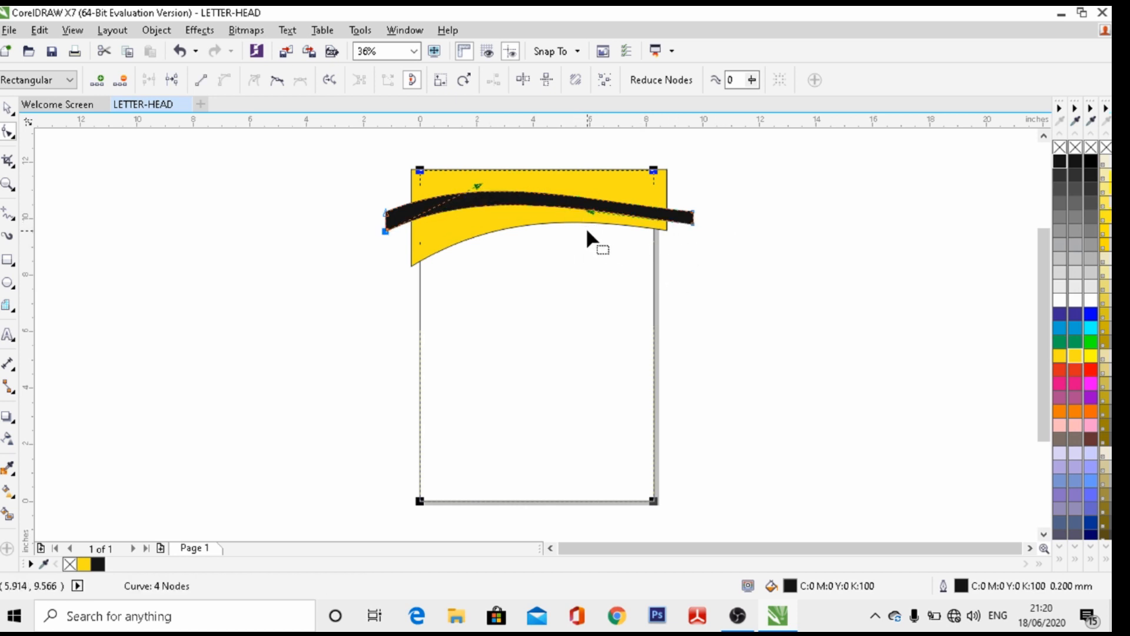
{"action": "left_click", "coordinate": [692, 224]}
{"action": "left_click_drag", "start_coordinate": [692, 225], "coordinate": [690, 212]}
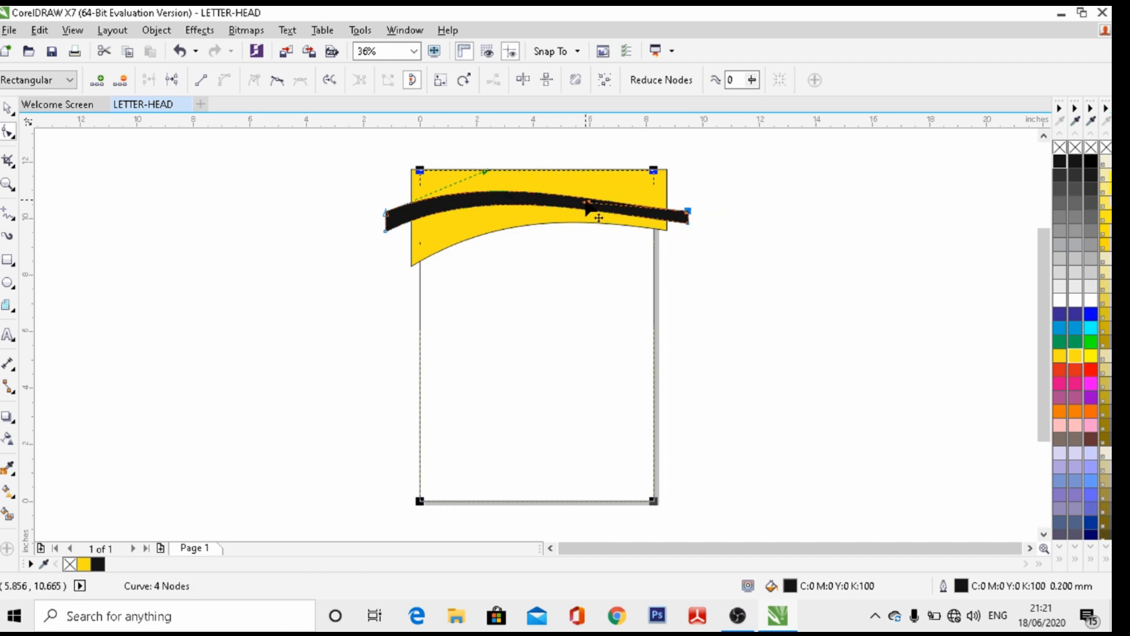
{"action": "left_click_drag", "start_coordinate": [585, 201], "coordinate": [588, 189]}
Refine the arch by lifting the band's middle and adjusting its end nodes
{"action": "left_click", "coordinate": [565, 208]}
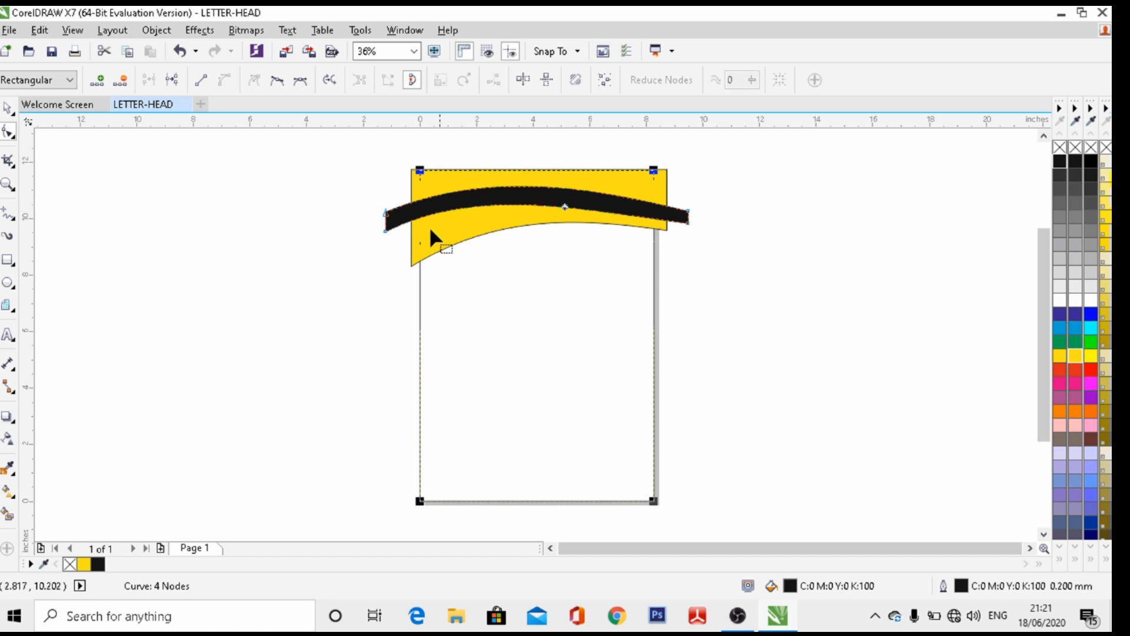
{"action": "left_click_drag", "start_coordinate": [375, 225], "coordinate": [394, 233]}
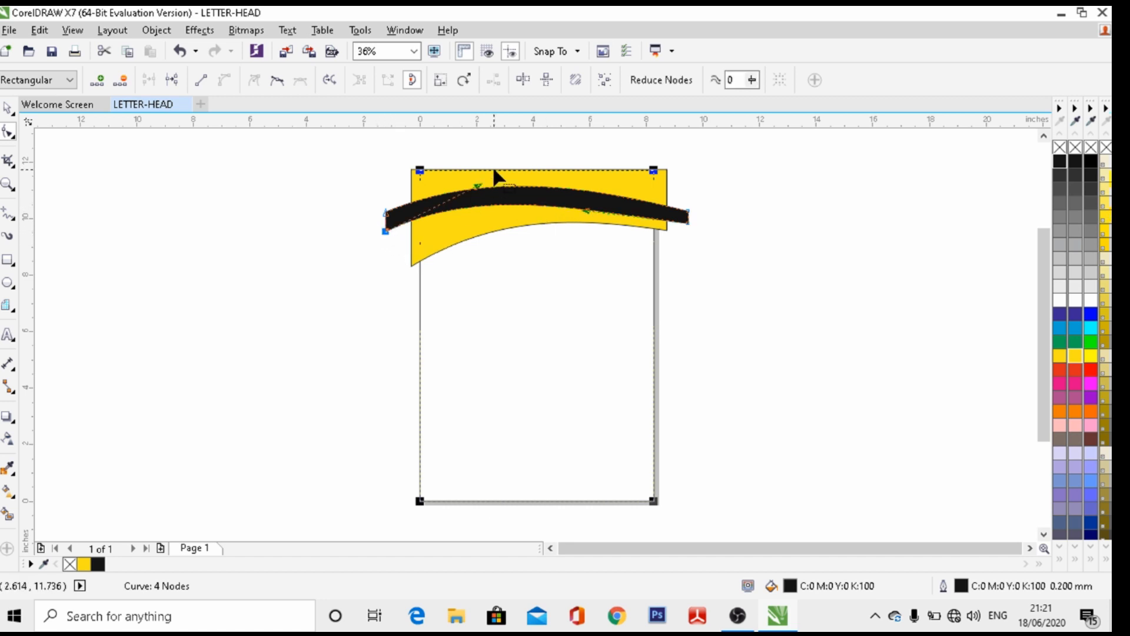
{"action": "left_click", "coordinate": [587, 216]}
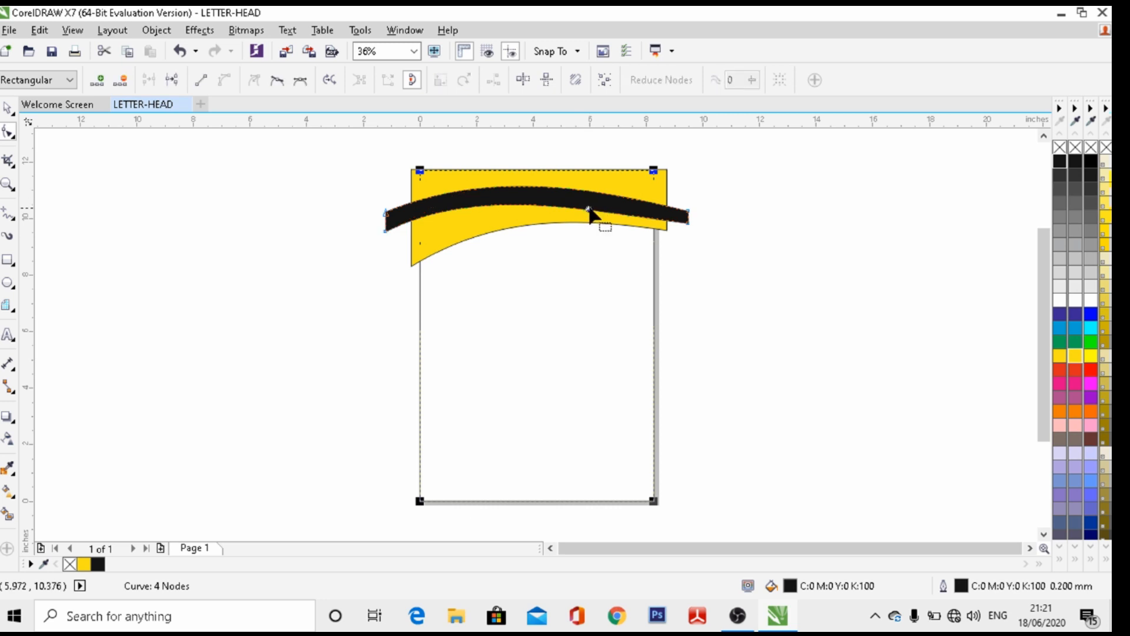
{"action": "left_click", "coordinate": [689, 222]}
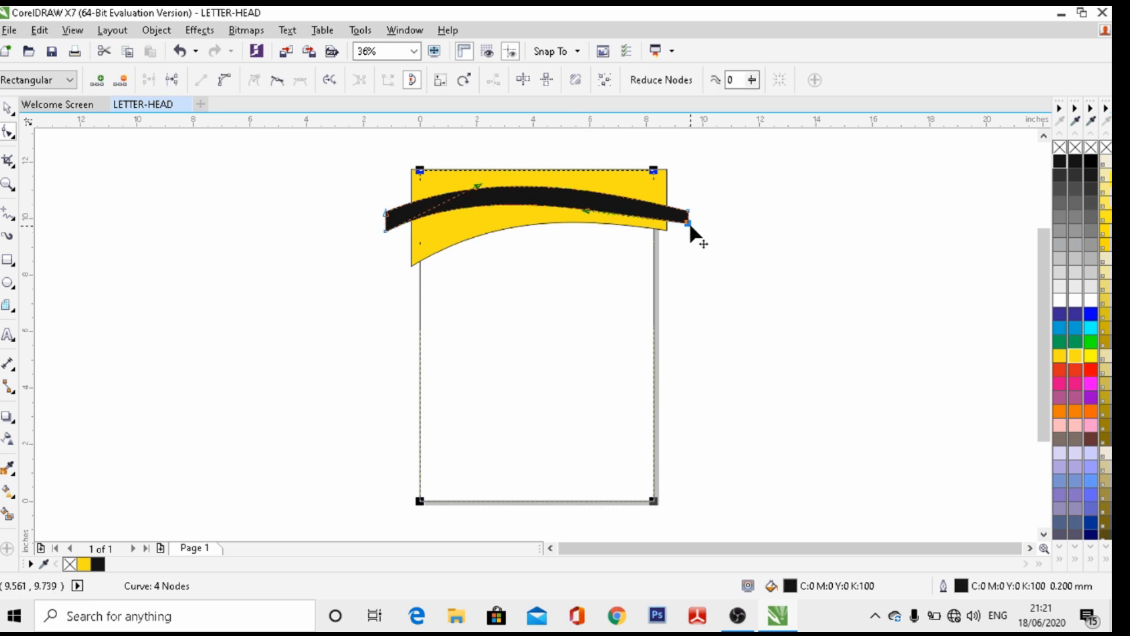
{"action": "left_click_drag", "start_coordinate": [590, 216], "coordinate": [592, 202]}
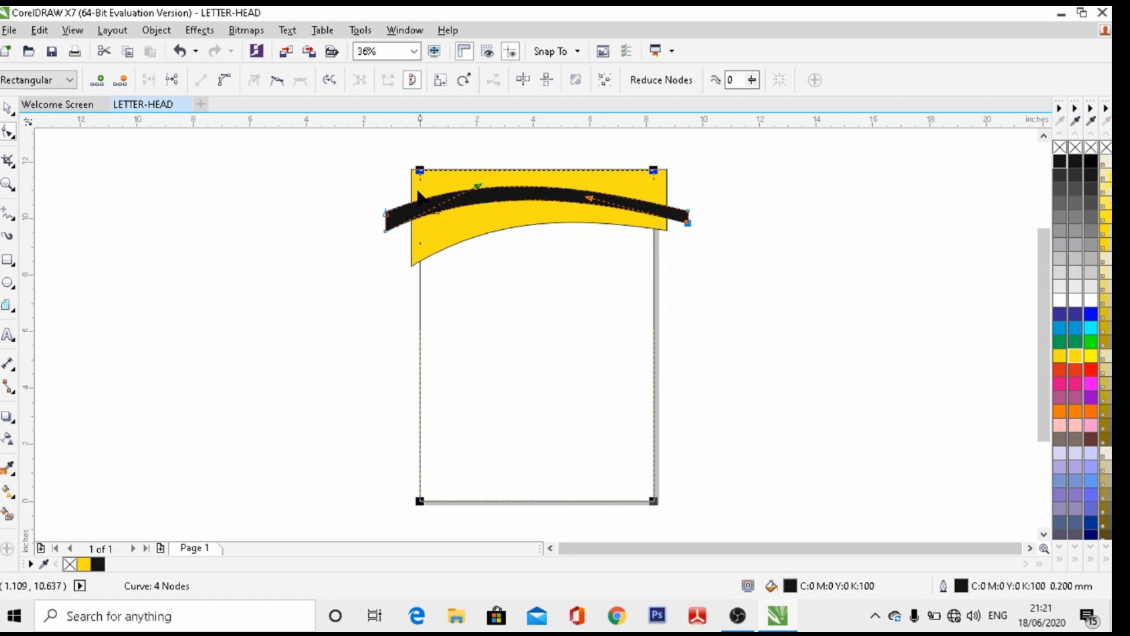
{"action": "left_click", "coordinate": [9, 110]}
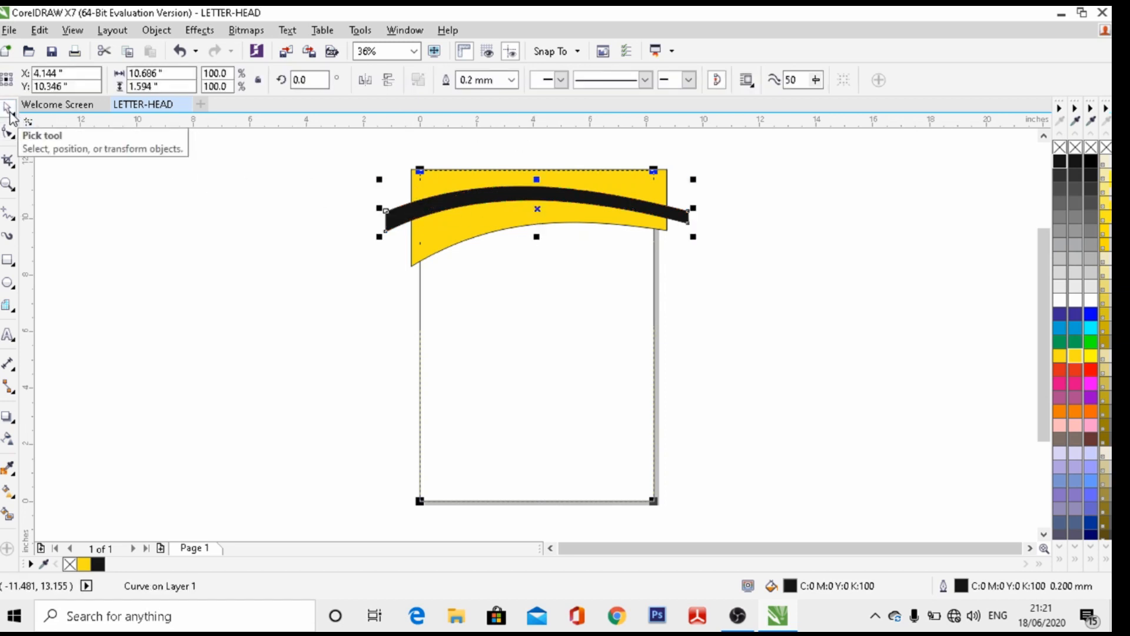
Nudge the black band down, rotate it about 4.5°, then nudge it lower
{"action": "key", "text": "Down"}
{"action": "key", "text": "Down"}
{"action": "key", "text": "Down"}
{"action": "key", "text": "Down"}
{"action": "key", "text": "Down"}
{"action": "key", "text": "Down"}
{"action": "key", "text": "Down"}
{"action": "key", "text": "Down"}
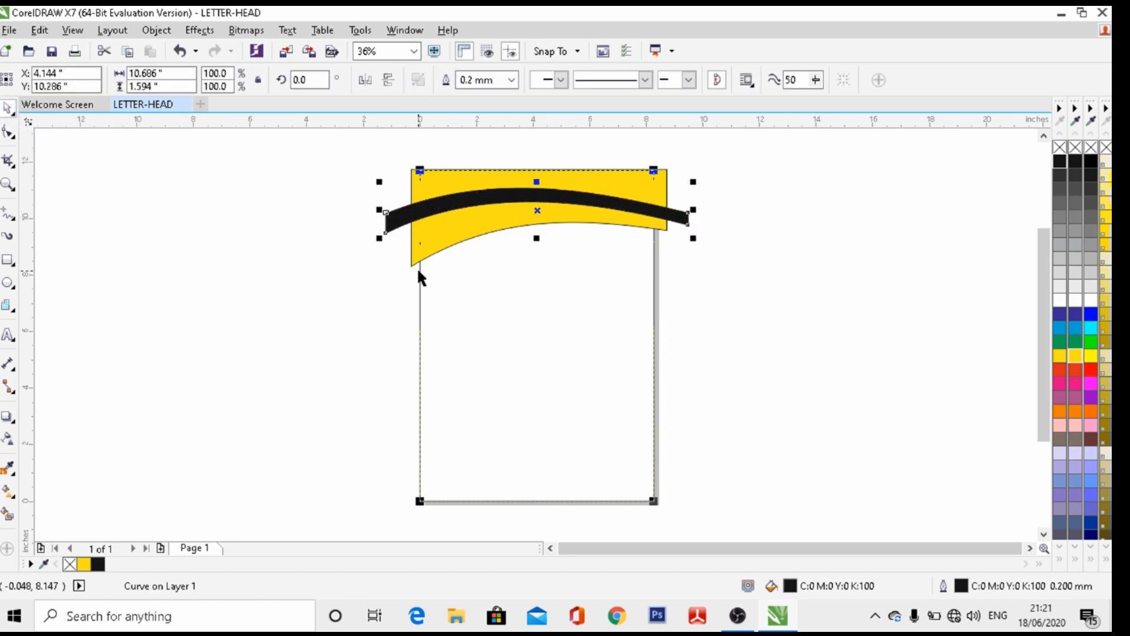
{"action": "key", "text": "Down"}
{"action": "key", "text": "Down"}
{"action": "key", "text": "Down"}
{"action": "key", "text": "Down"}
{"action": "key", "text": "Down"}
{"action": "key", "text": "Down"}
{"action": "key", "text": "Down"}
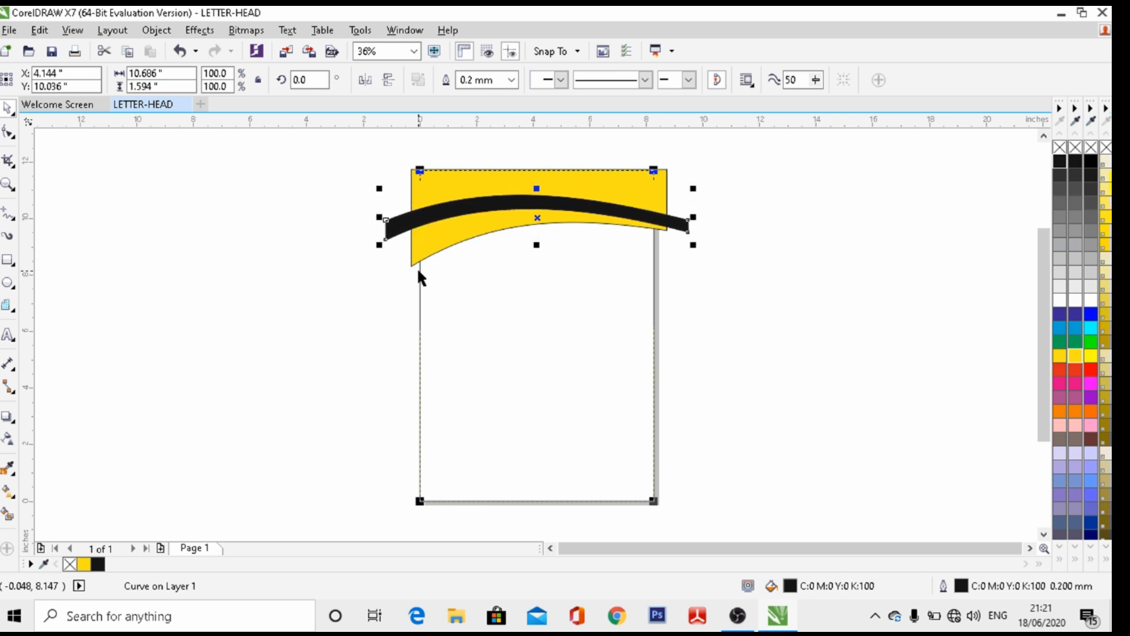
{"action": "key", "text": "Down"}
{"action": "key", "text": "Down"}
{"action": "key", "text": "Down"}
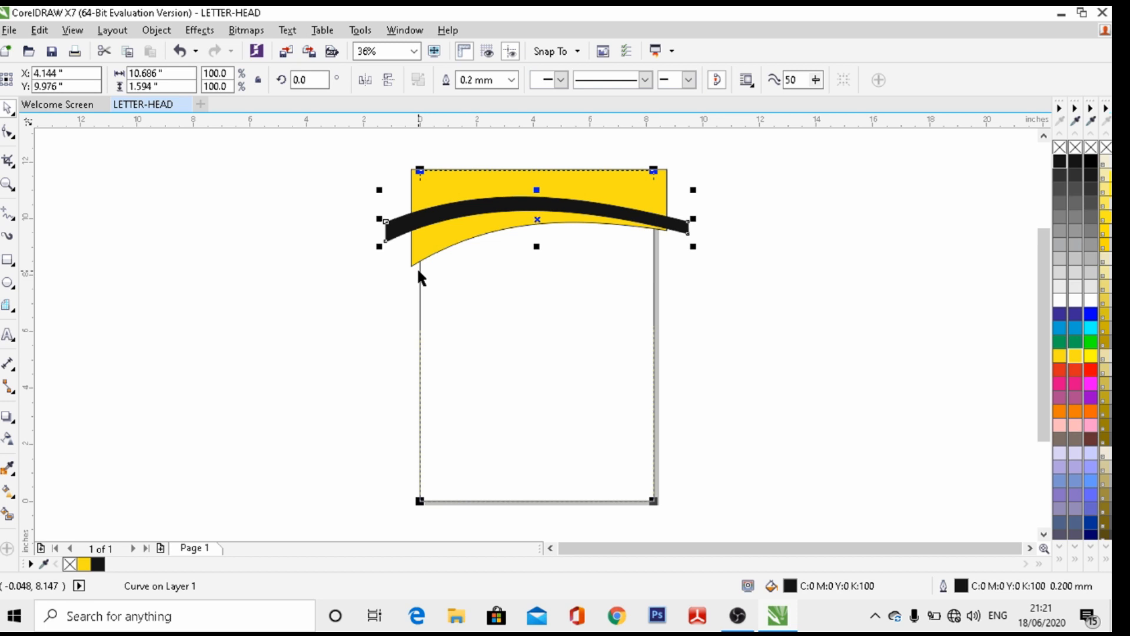
{"action": "key", "text": "Down"}
{"action": "key", "text": "Down"}
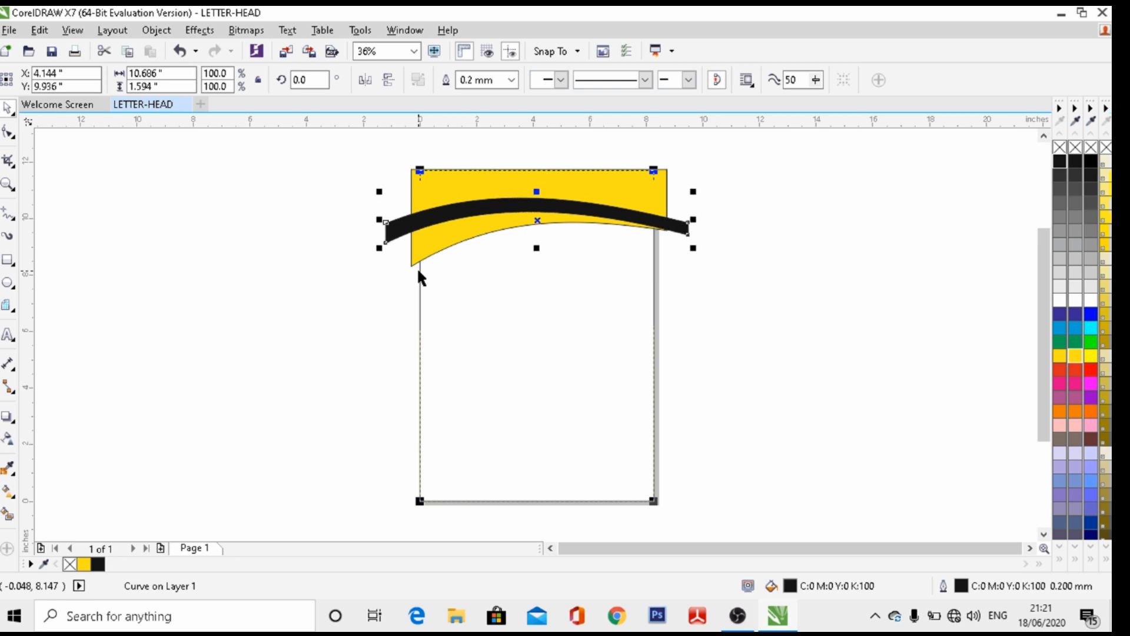
{"action": "key", "text": "Down"}
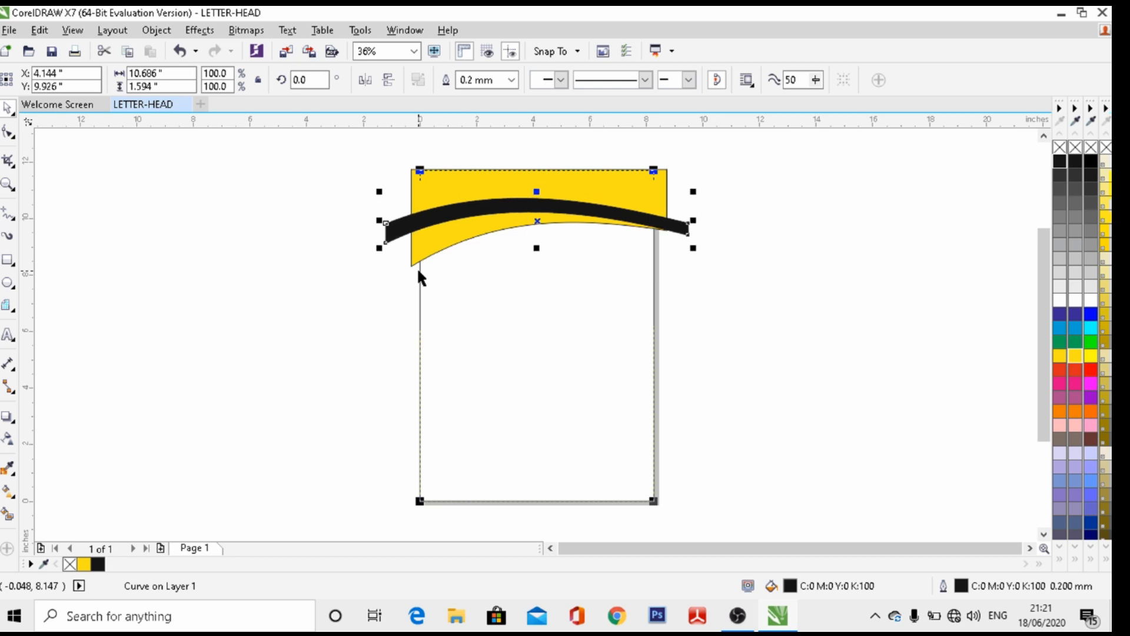
{"action": "left_click", "coordinate": [538, 220]}
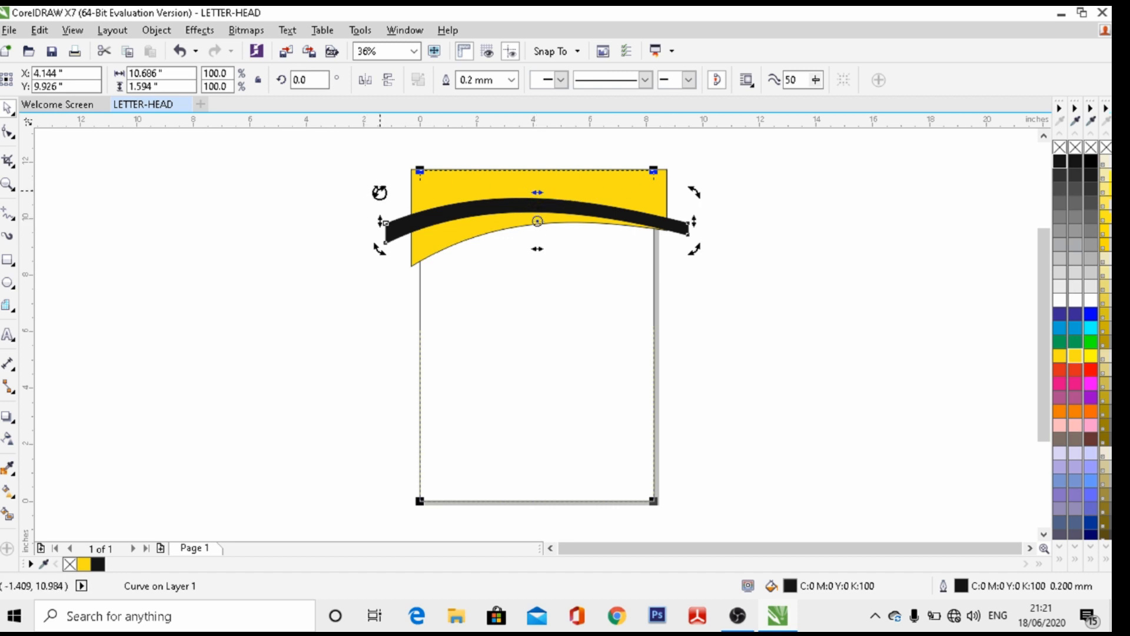
{"action": "left_click_drag", "start_coordinate": [378, 192], "coordinate": [377, 205]}
{"action": "key", "text": "Down"}
{"action": "key", "text": "Down"}
{"action": "key", "text": "Down"}
{"action": "key", "text": "Down"}
{"action": "key", "text": "Down"}
{"action": "key", "text": "Down"}
{"action": "key", "text": "Down"}
{"action": "key", "text": "Down"}
{"action": "key", "text": "Down"}
{"action": "key", "text": "Down"}
{"action": "key", "text": "Down"}
{"action": "key", "text": "Down"}
{"action": "key", "text": "Down"}
{"action": "key", "text": "Down"}
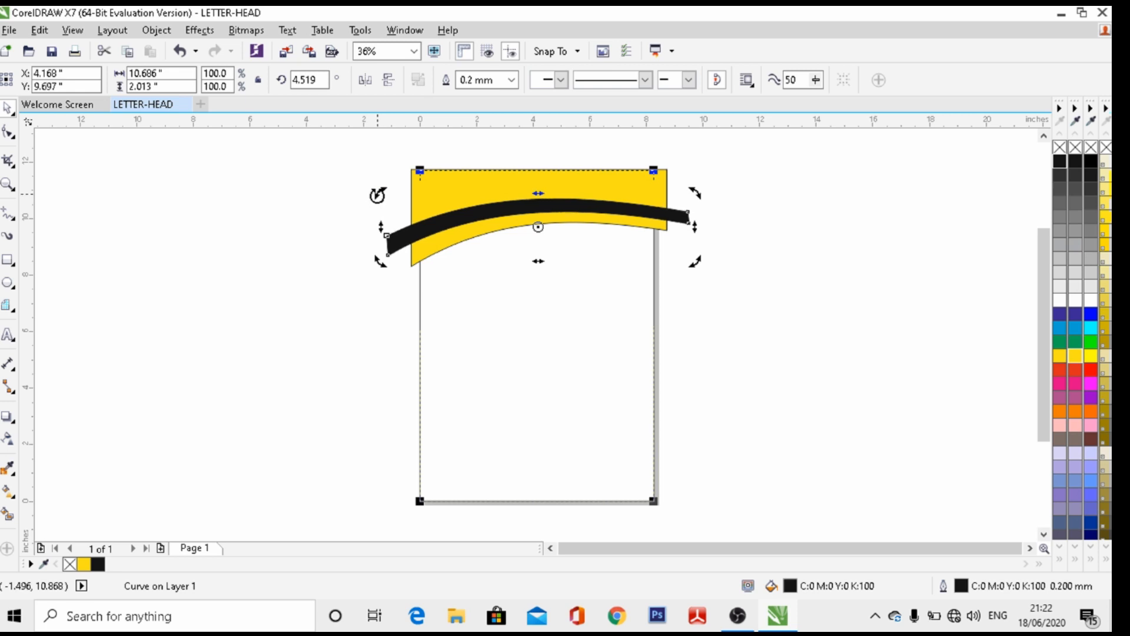
{"action": "key", "text": "Down"}
{"action": "key", "text": "Down"}
{"action": "key", "text": "Down"}
{"action": "key", "text": "Down"}
{"action": "key", "text": "Down"}
{"action": "key", "text": "Down"}
{"action": "key", "text": "Down"}
{"action": "key", "text": "Down"}
{"action": "key", "text": "Down"}
{"action": "key", "text": "Down"}
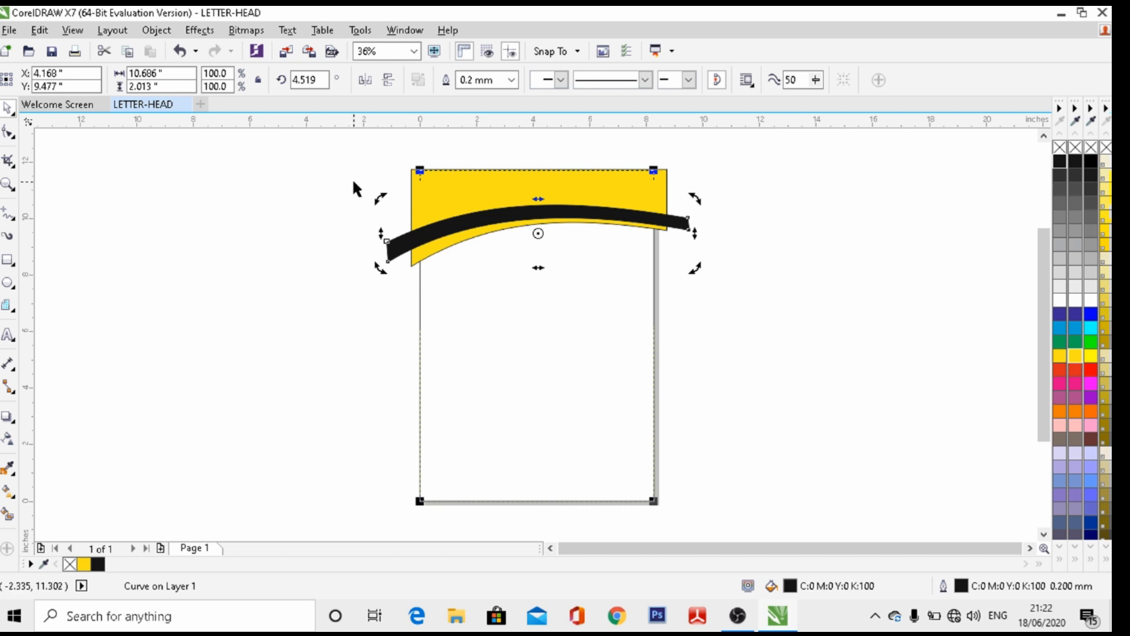
{"action": "left_click", "coordinate": [9, 133]}
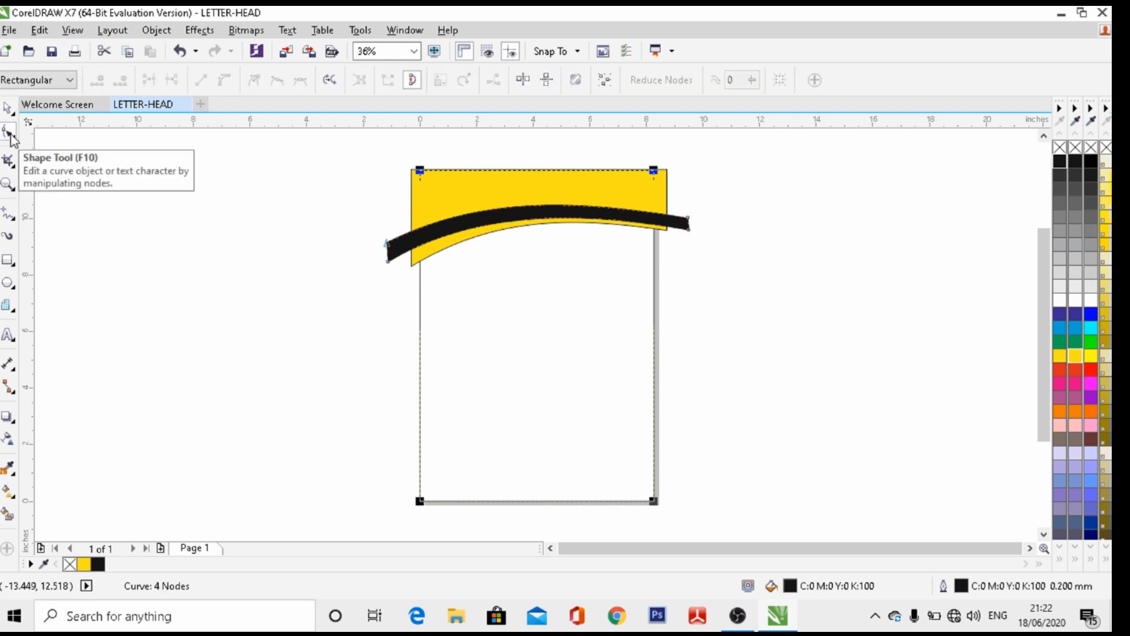
Drag the right end node's control handle up to raise the band's arch
{"action": "left_click", "coordinate": [546, 217]}
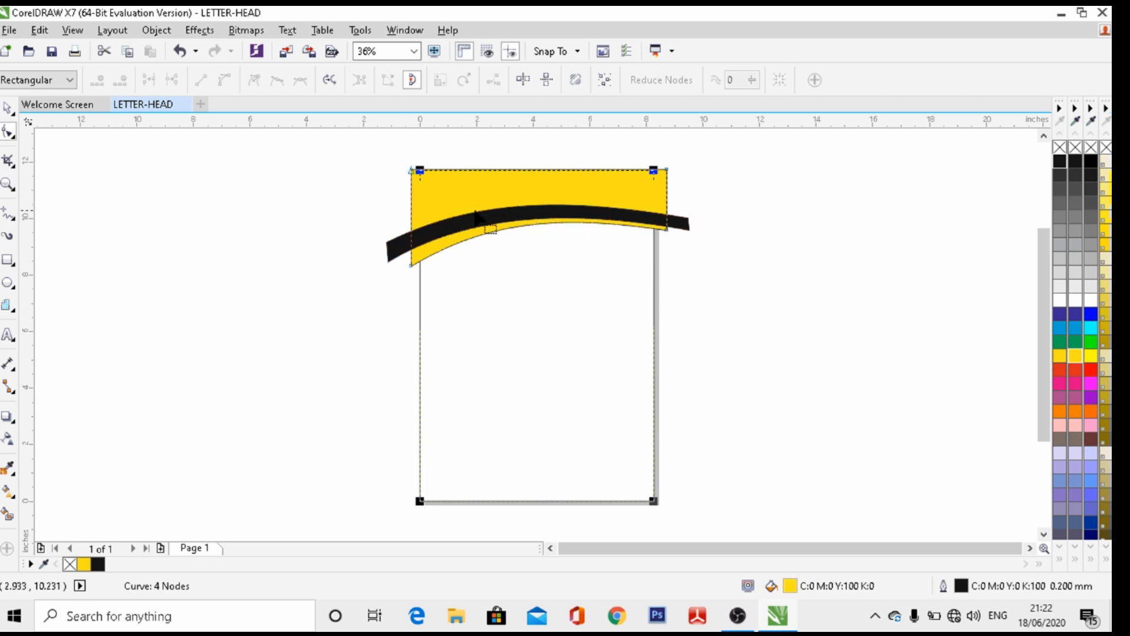
{"action": "left_click", "coordinate": [410, 255]}
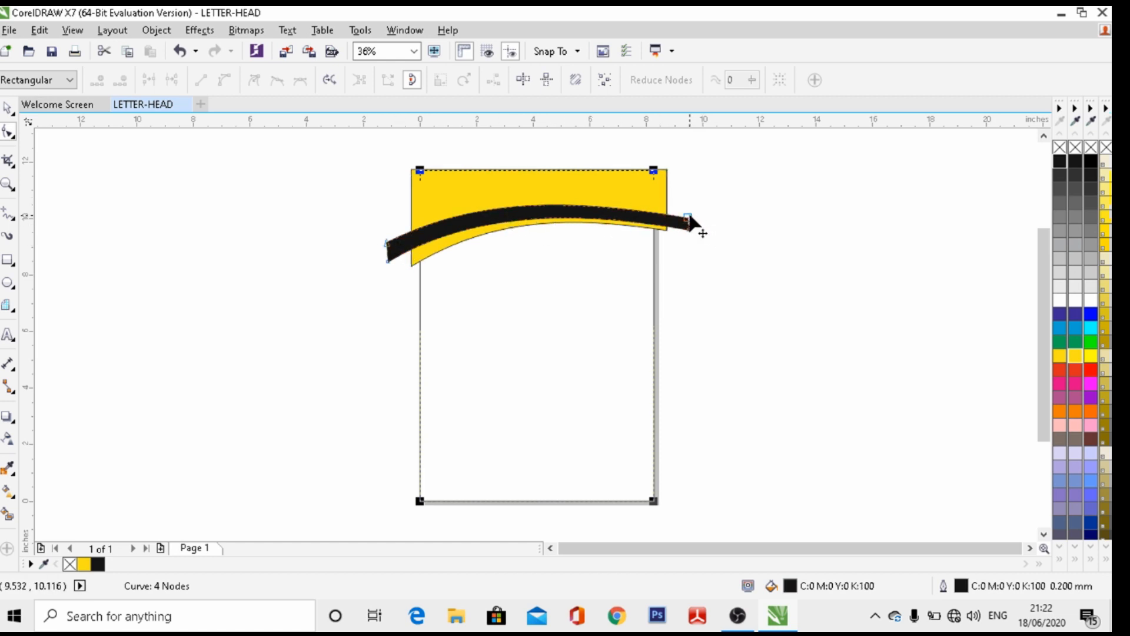
{"action": "left_click", "coordinate": [692, 229]}
{"action": "left_click", "coordinate": [589, 217]}
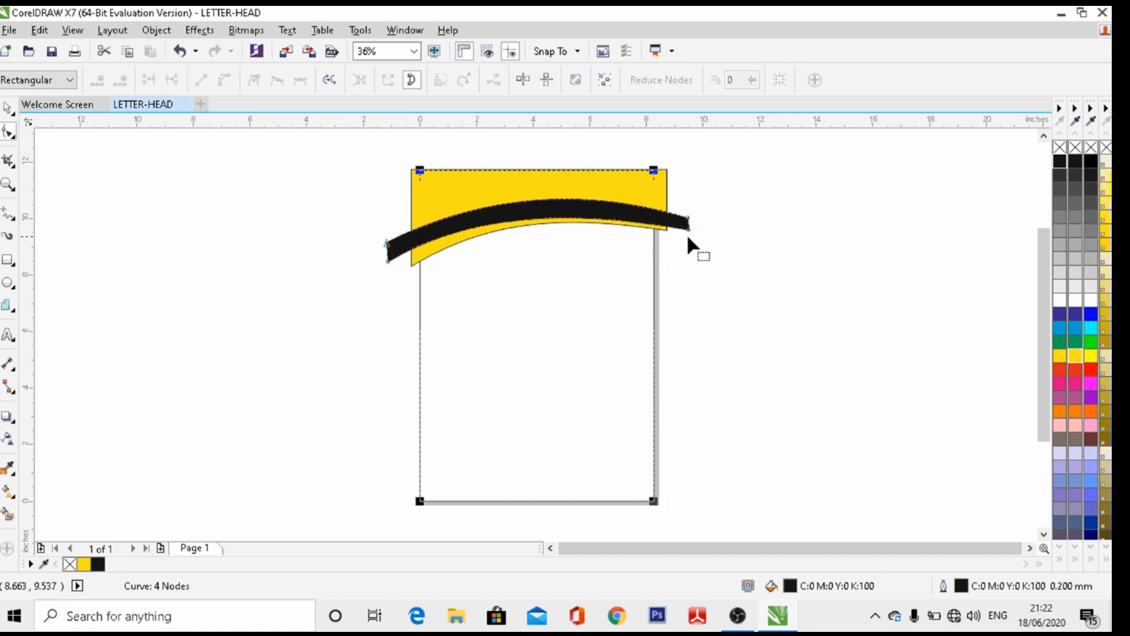
{"action": "left_click", "coordinate": [689, 229]}
{"action": "left_click_drag", "start_coordinate": [590, 216], "coordinate": [591, 202]}
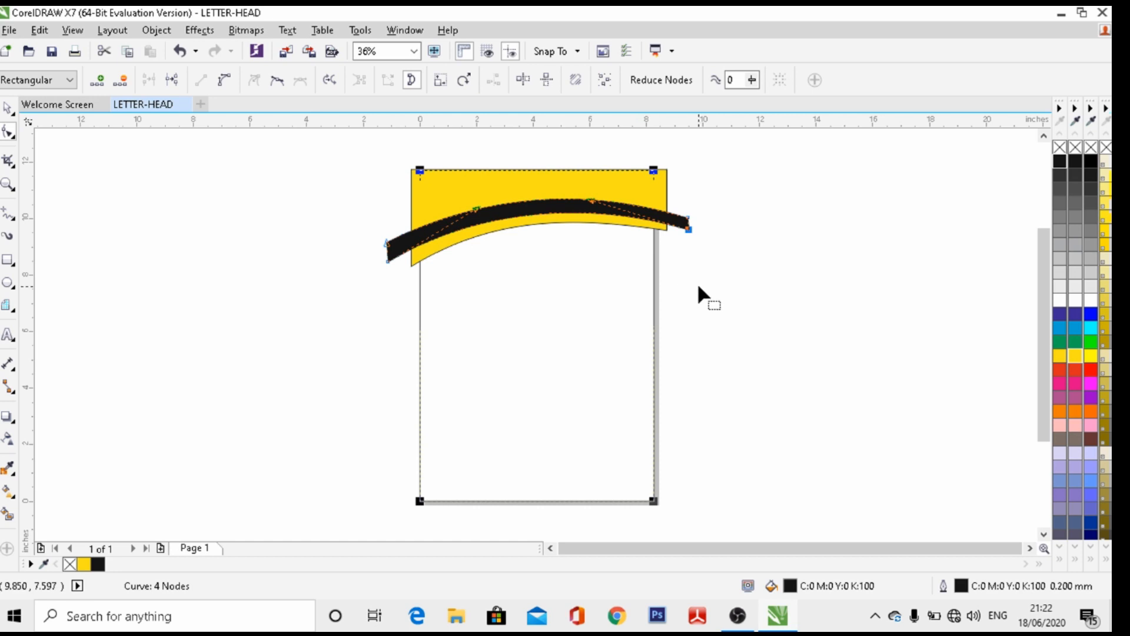
{"action": "key", "text": "Down"}
{"action": "key", "text": "Down"}
{"action": "key", "text": "Down"}
{"action": "key", "text": "Down"}
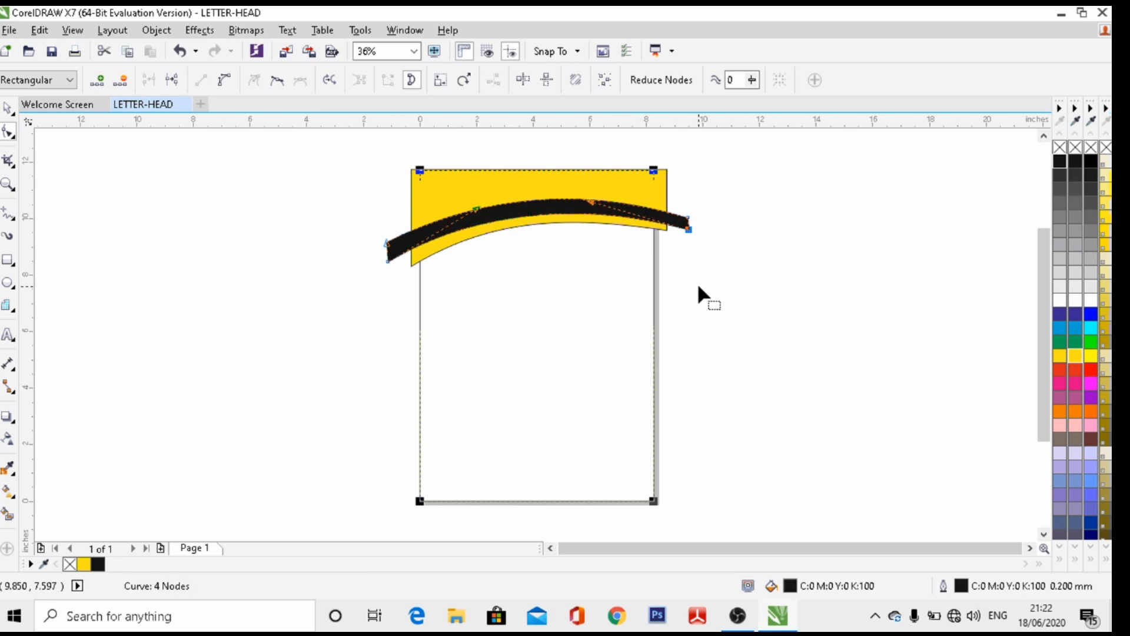
{"action": "key", "text": "Up"}
{"action": "key", "text": "Up"}
{"action": "key", "text": "Up"}
{"action": "key", "text": "Up"}
{"action": "key", "text": "Up"}
{"action": "key", "text": "Up"}
{"action": "key", "text": "Up"}
{"action": "key", "text": "Up"}
{"action": "key", "text": "Up"}
{"action": "key", "text": "Up"}
{"action": "key", "text": "Up"}
{"action": "key", "text": "Up"}
{"action": "key", "text": "Up"}
{"action": "key", "text": "Up"}
{"action": "key", "text": "Up"}
{"action": "key", "text": "Up"}
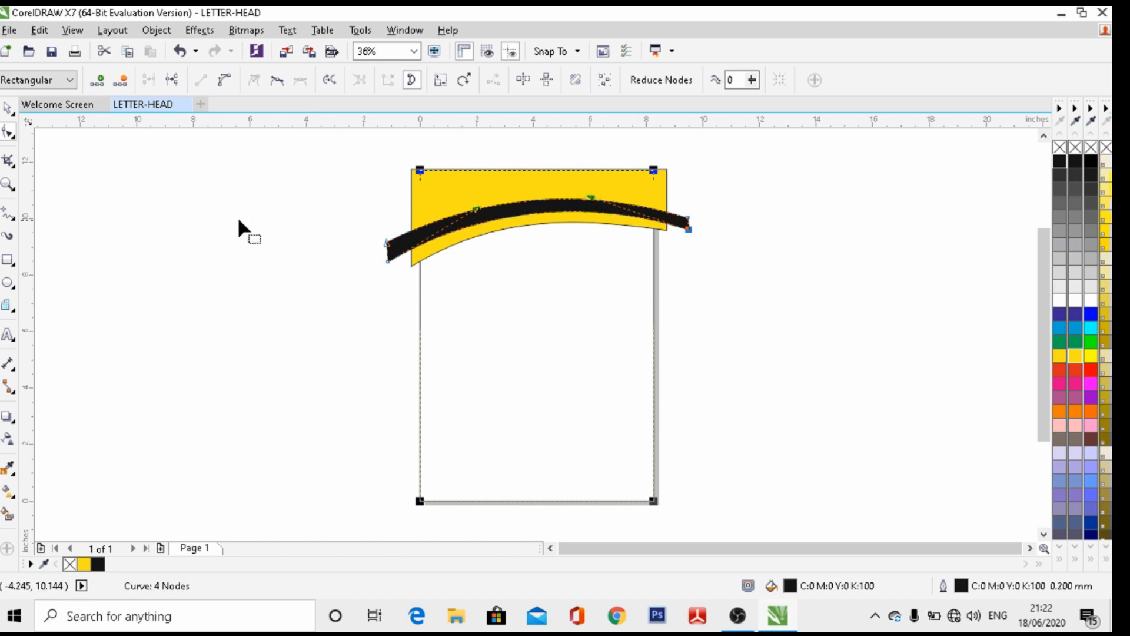
Nudge the whole black band down to Y 9.362 inches
{"action": "left_click", "coordinate": [7, 108]}
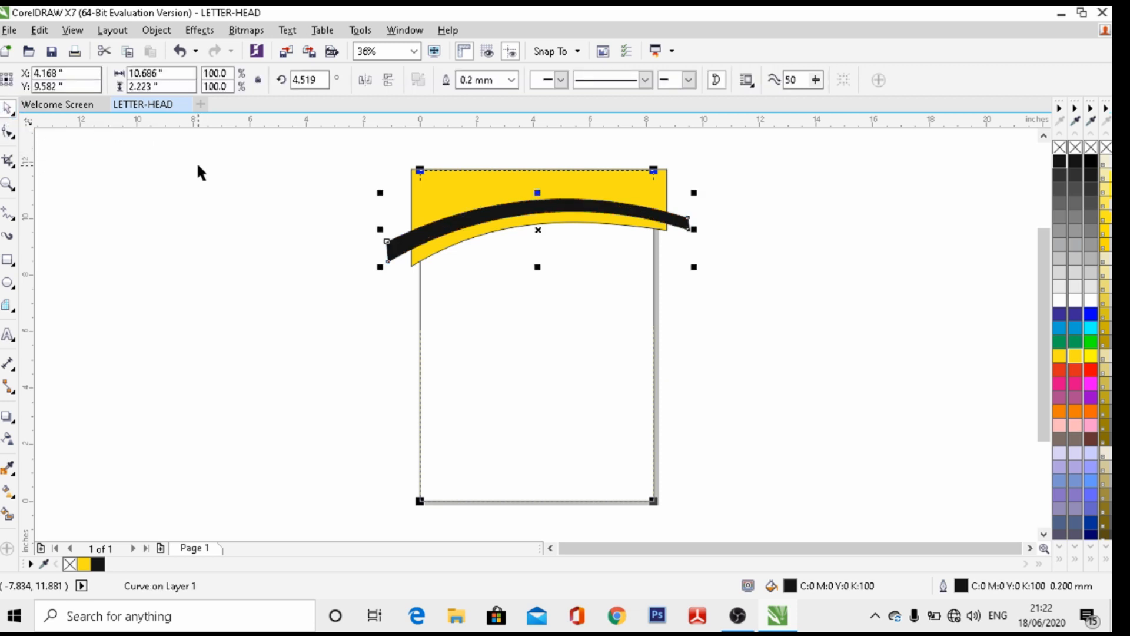
{"action": "key", "text": "Down"}
{"action": "key", "text": "Down"}
{"action": "key", "text": "Down"}
{"action": "key", "text": "Down"}
{"action": "key", "text": "Down"}
{"action": "key", "text": "Down"}
{"action": "key", "text": "Down"}
{"action": "key", "text": "Down"}
{"action": "key", "text": "Down"}
{"action": "key", "text": "Down"}
{"action": "key", "text": "Down"}
{"action": "key", "text": "Down"}
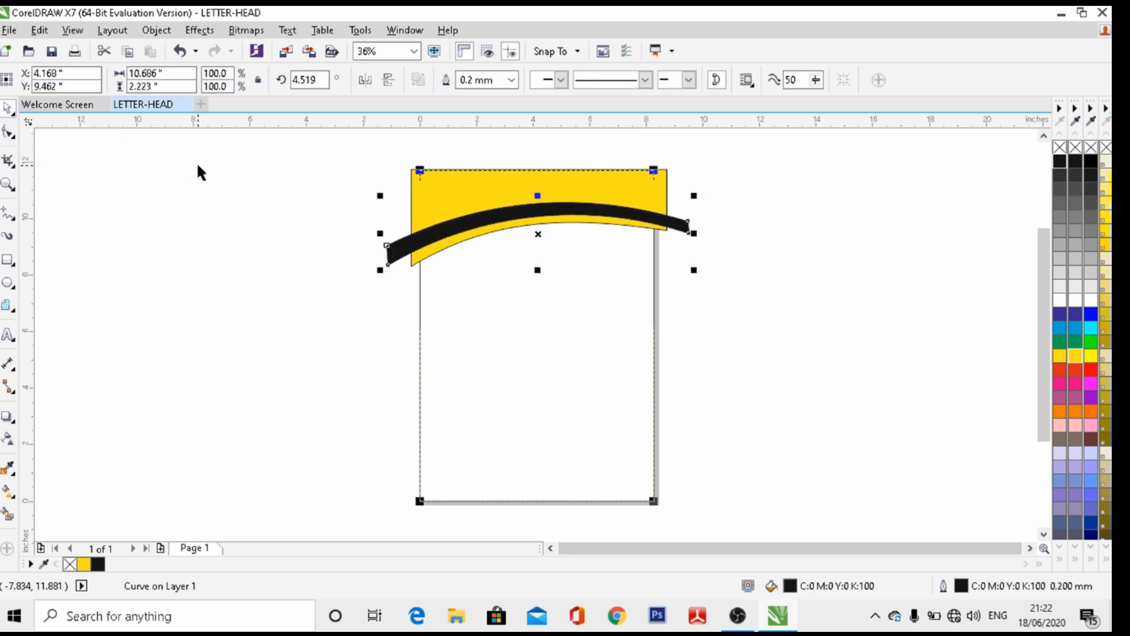
{"action": "key", "text": "Down"}
{"action": "key", "text": "Down"}
{"action": "key", "text": "Down"}
{"action": "key", "text": "Down"}
{"action": "key", "text": "Down"}
{"action": "key", "text": "Down"}
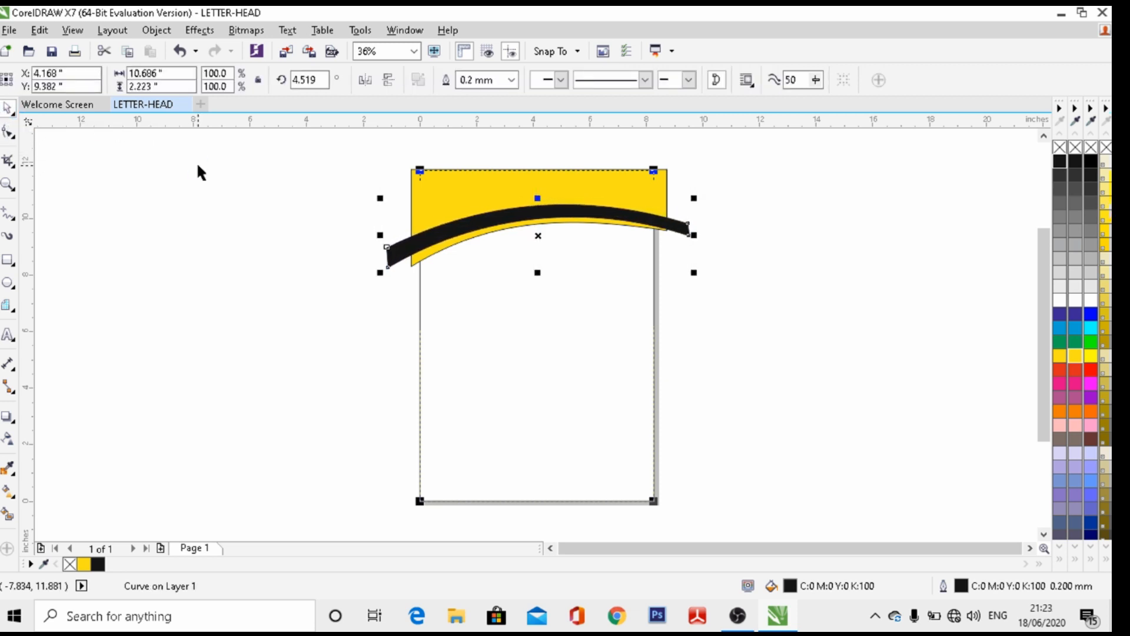
{"action": "key", "text": "Down"}
{"action": "key", "text": "Down"}
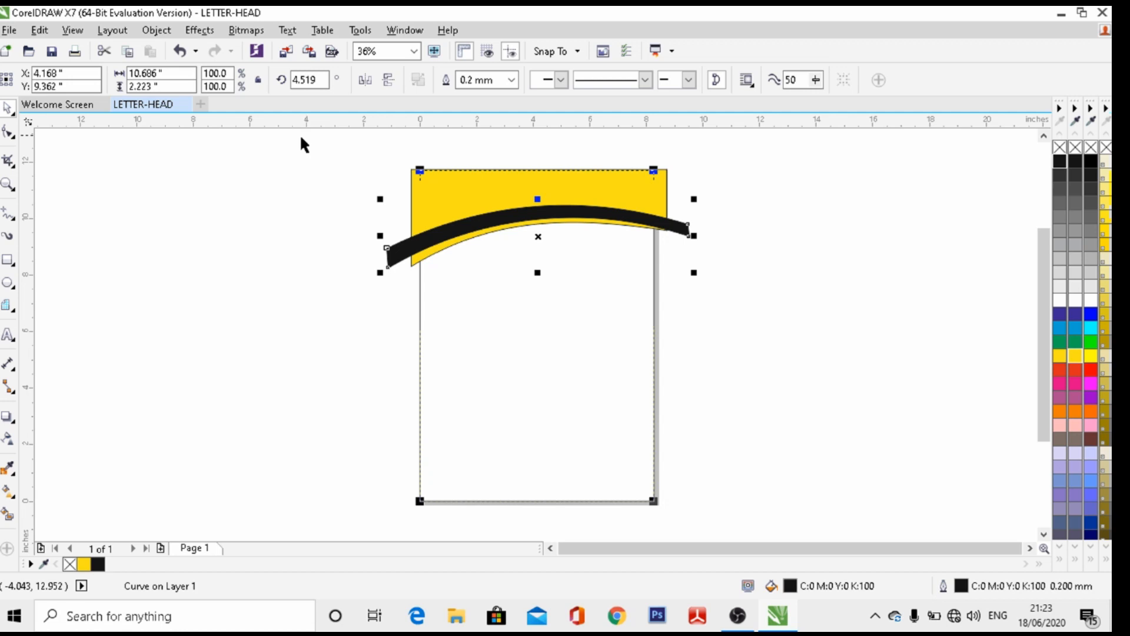
Group the yellow header and black curved band into one 10.686 x 3.495 inch object
{"action": "left_click", "coordinate": [245, 200]}
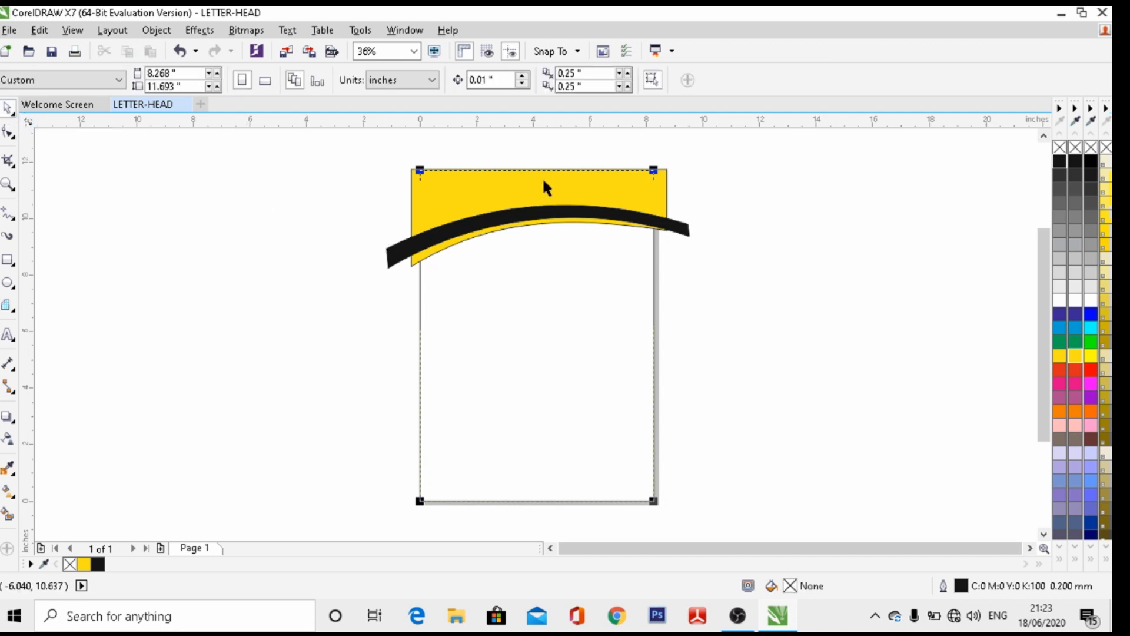
{"action": "right_click", "coordinate": [460, 173]}
{"action": "key", "text": "Escape"}
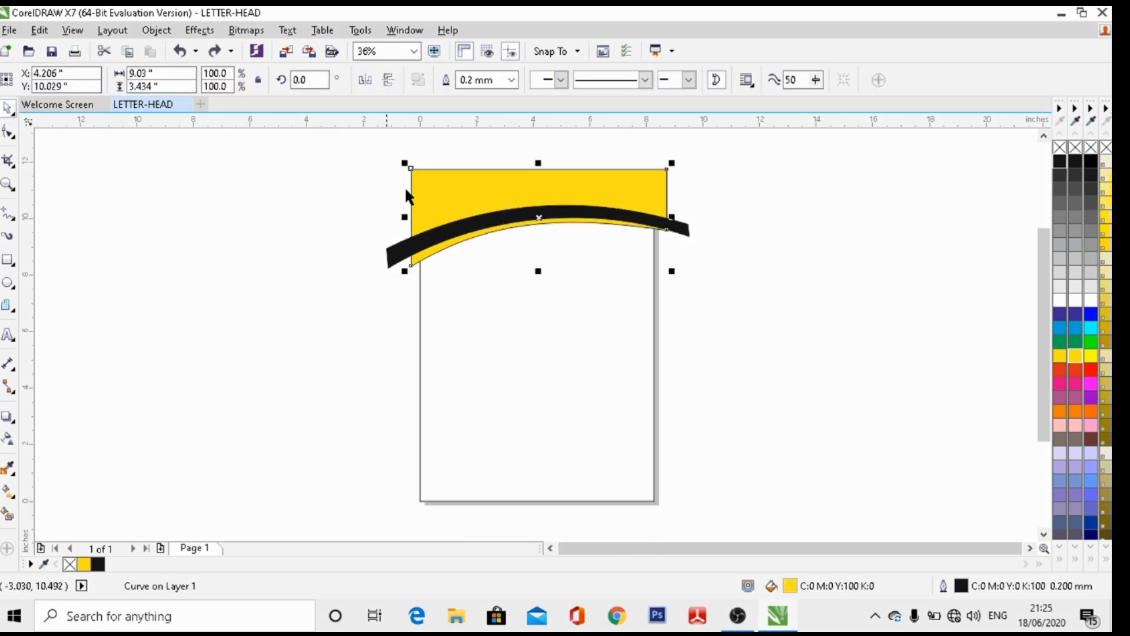
{"action": "left_click", "coordinate": [467, 189]}
{"action": "left_click", "coordinate": [327, 246]}
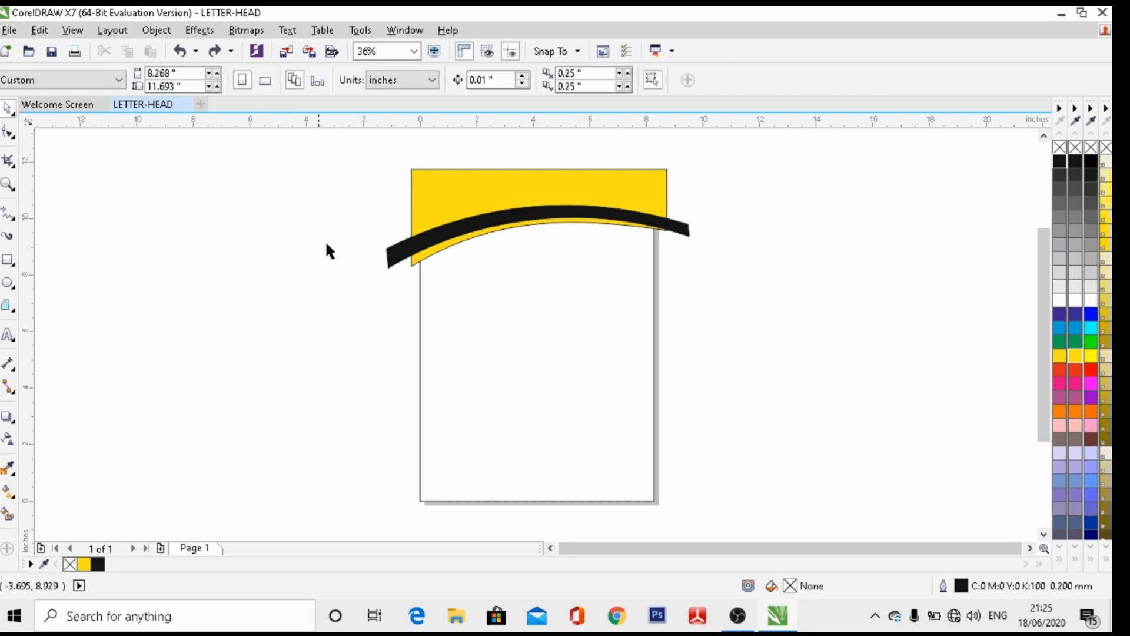
{"action": "left_click", "coordinate": [466, 196]}
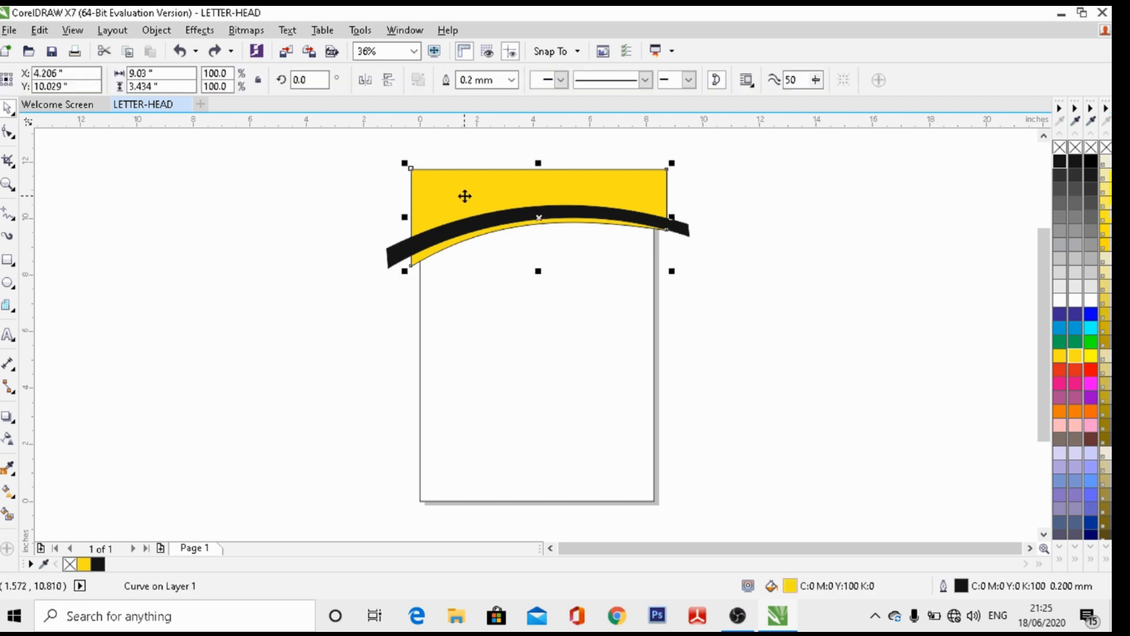
{"action": "left_click", "coordinate": [396, 262], "text": "shift"}
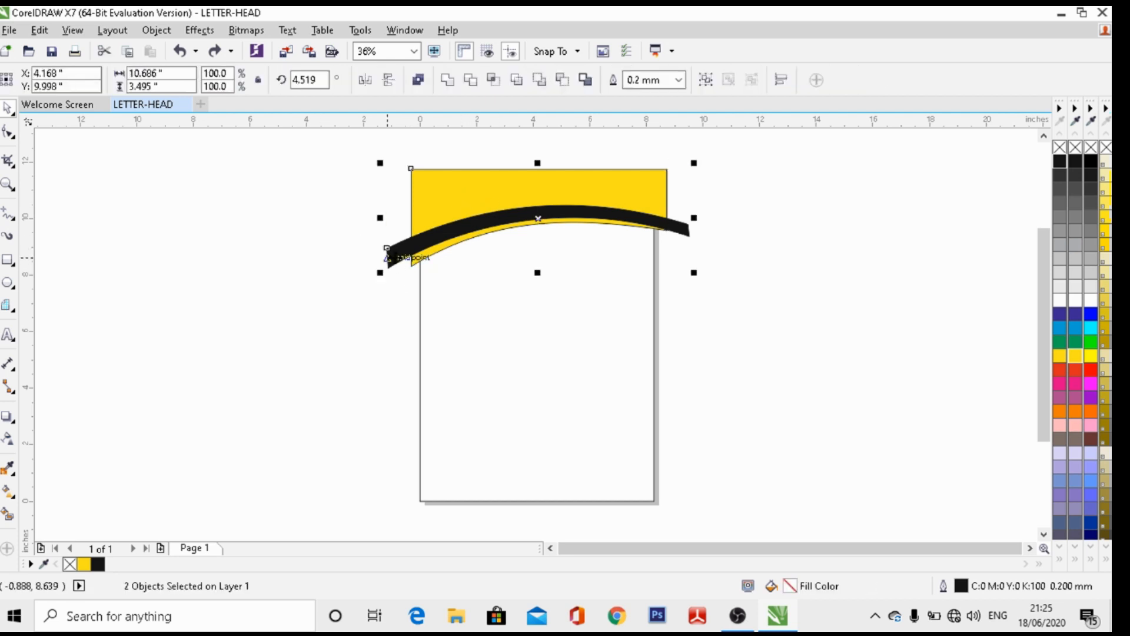
{"action": "left_click", "coordinate": [703, 84]}
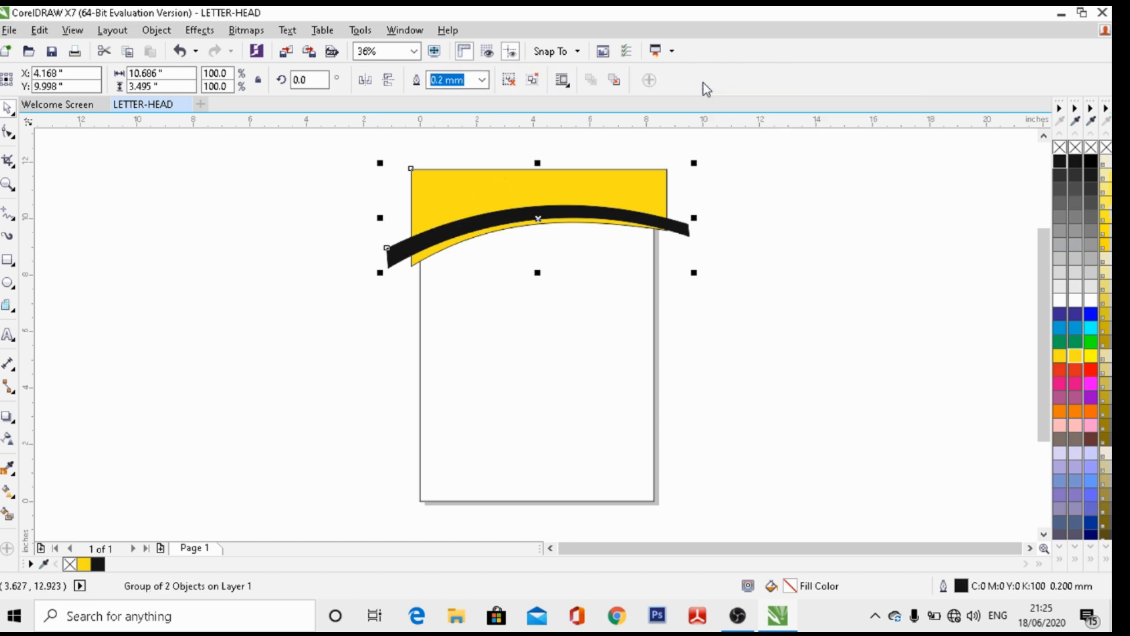
PowerClip the header group into the page rectangle, then undo the attempt
{"action": "right_click", "coordinate": [541, 195]}
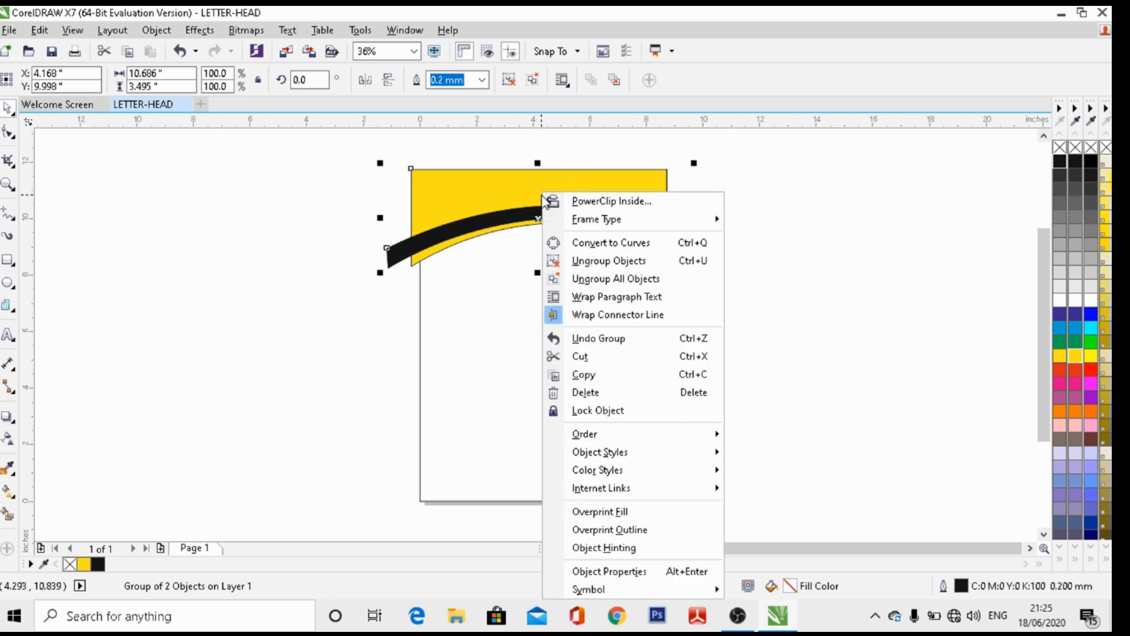
{"action": "left_click", "coordinate": [607, 202]}
{"action": "left_click", "coordinate": [436, 282]}
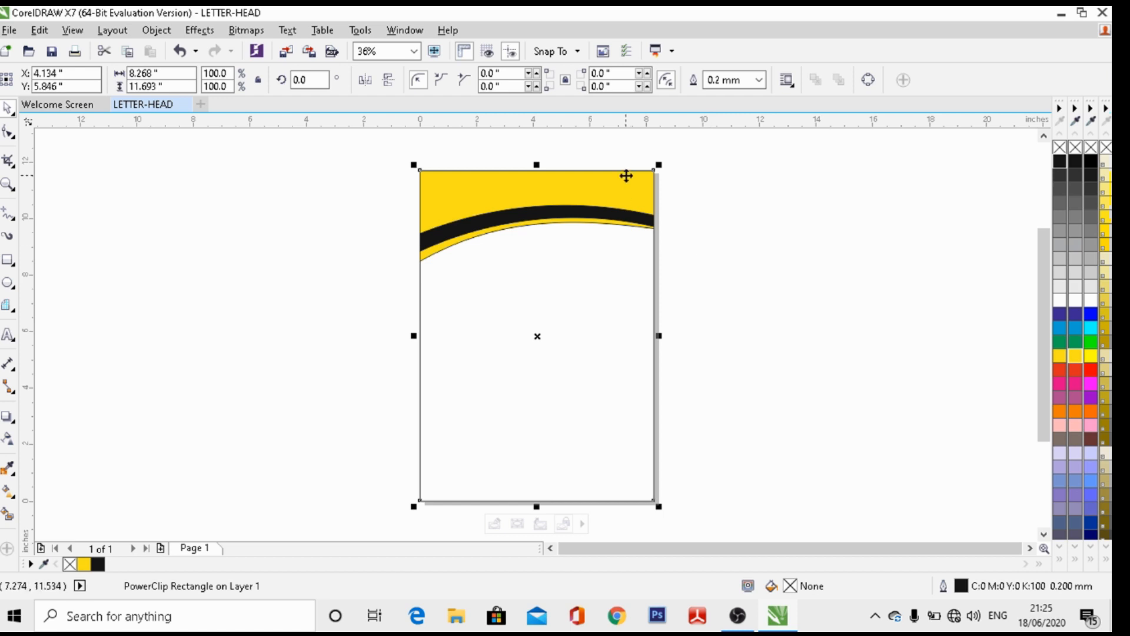
{"action": "key", "text": "ctrl+z"}
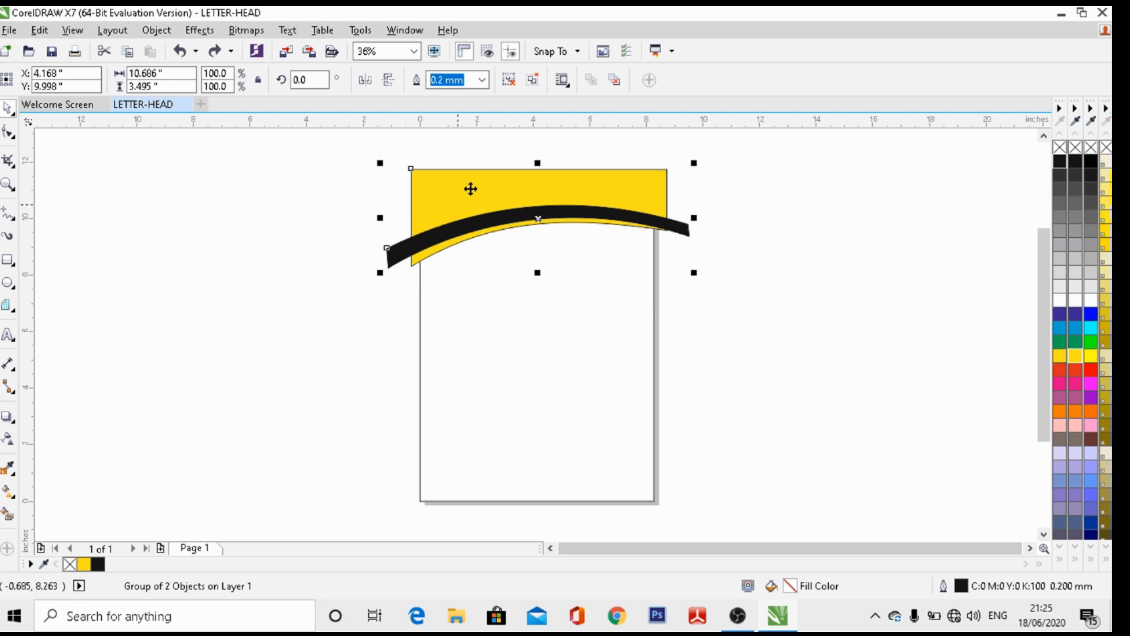
Redo the PowerClip of the header group inside the 8.268 x 11.693 inch page rectangle
{"action": "right_click", "coordinate": [514, 191]}
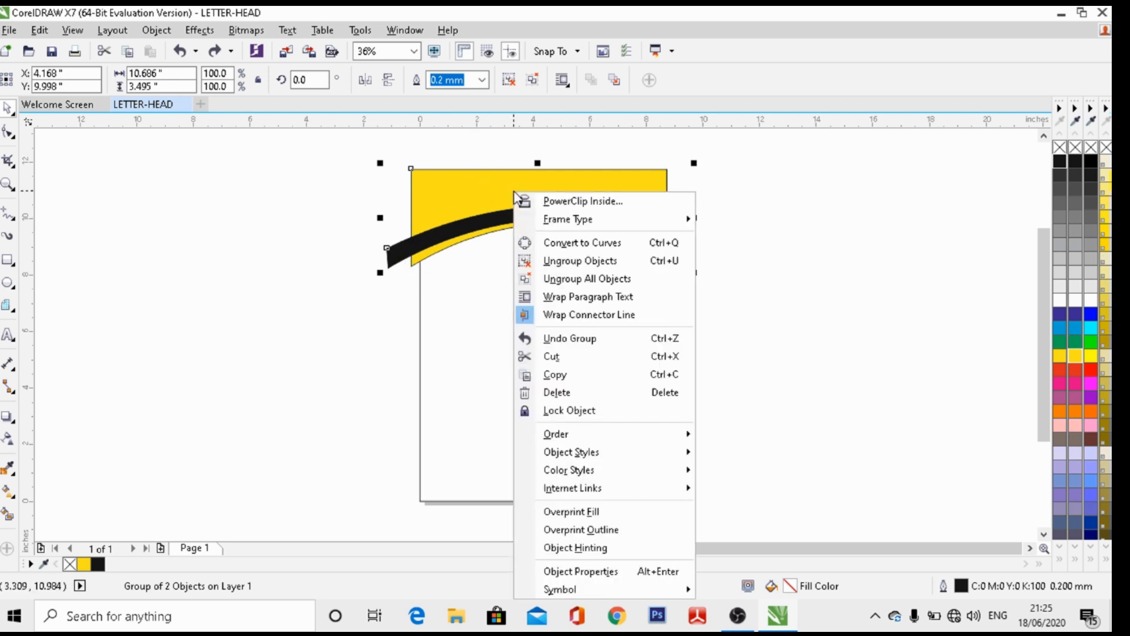
{"action": "left_click", "coordinate": [555, 203]}
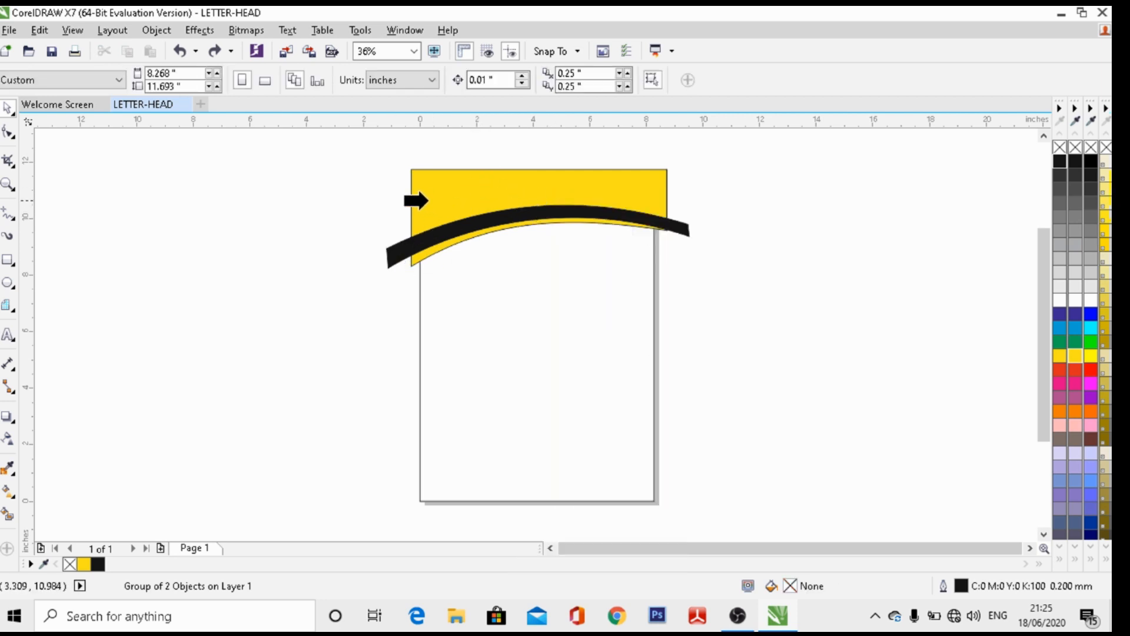
{"action": "left_click", "coordinate": [430, 205]}
{"action": "left_click", "coordinate": [544, 339]}
{"action": "left_click", "coordinate": [425, 291]}
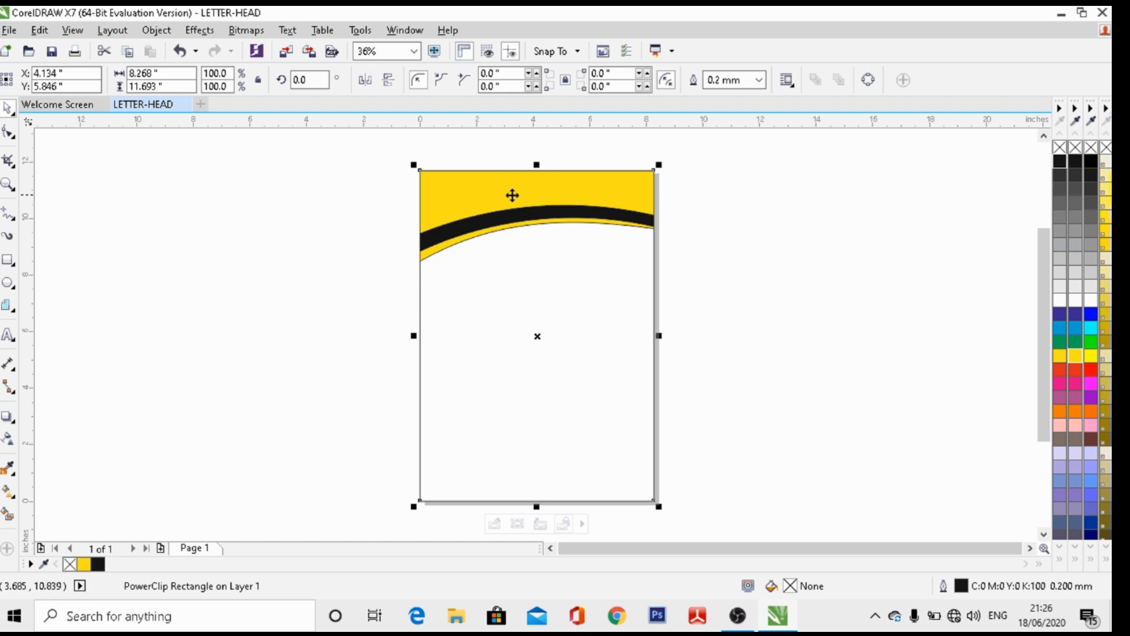
{"action": "left_click", "coordinate": [242, 238]}
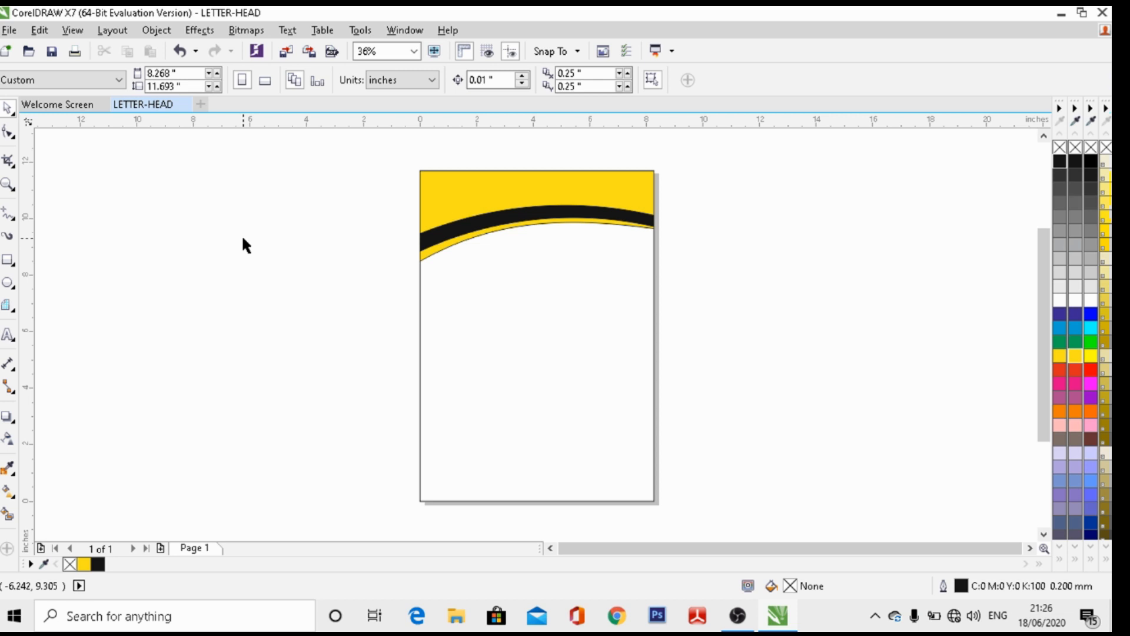
Import LOGO(1).png from the Desktop via File > Import
{"action": "left_click", "coordinate": [5, 31]}
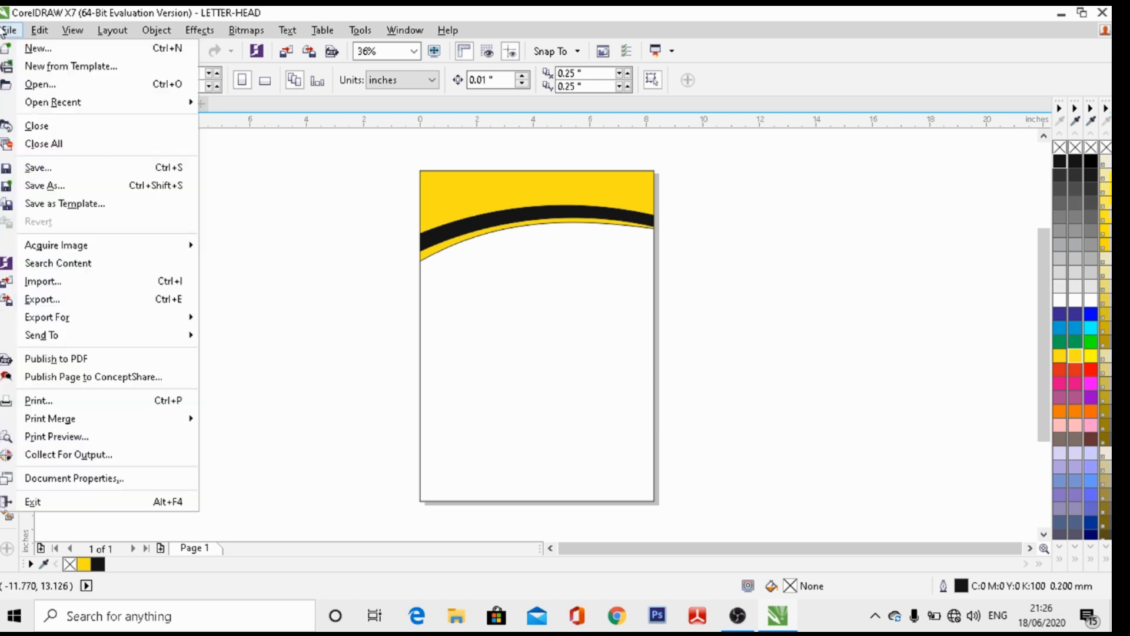
{"action": "left_click", "coordinate": [61, 285]}
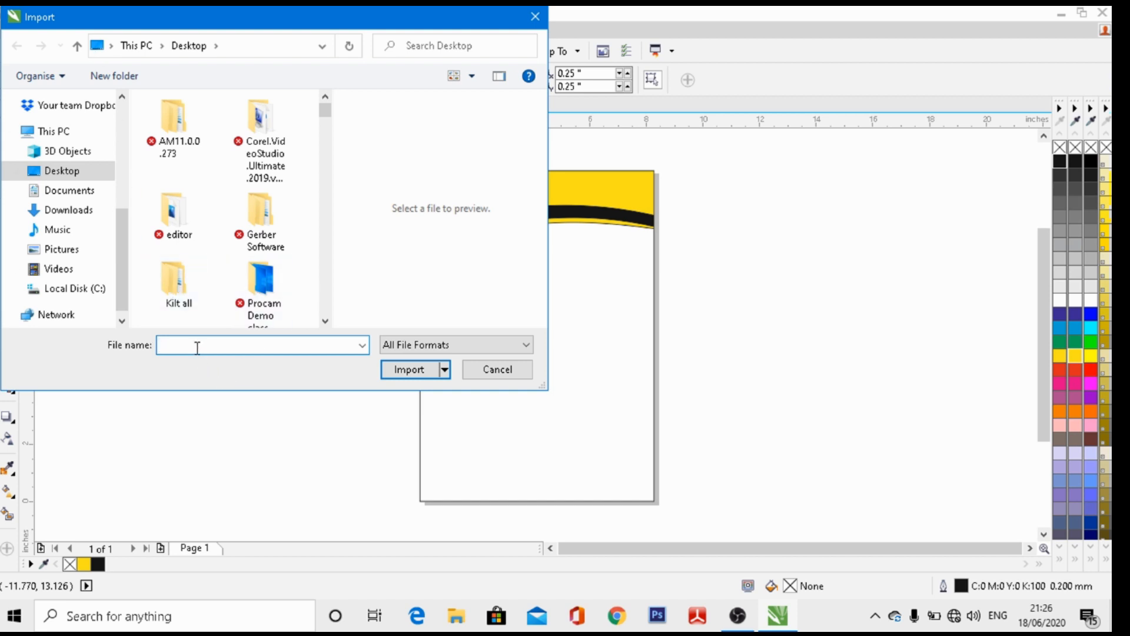
{"action": "type", "text": "LO"}
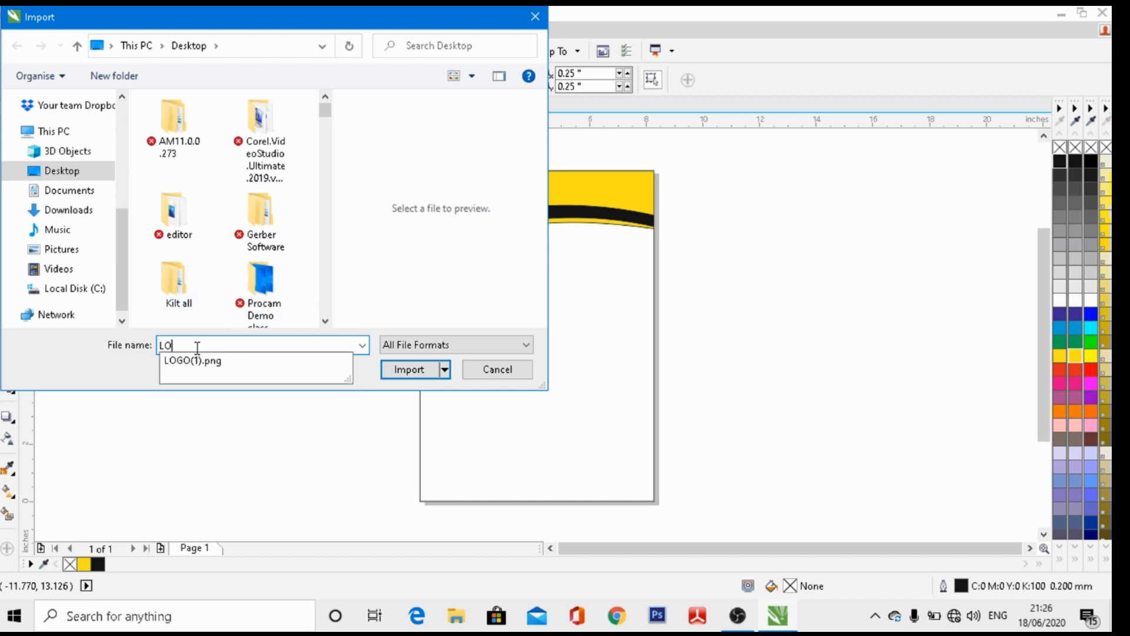
{"action": "type", "text": "GO"}
{"action": "left_click", "coordinate": [217, 360]}
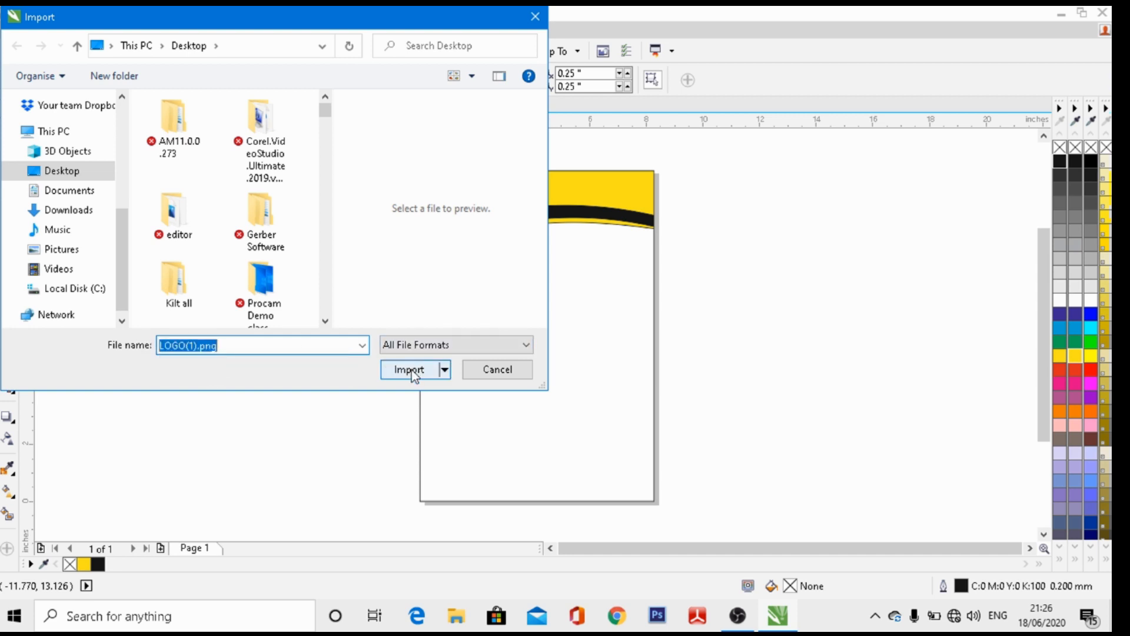
{"action": "left_click", "coordinate": [408, 369]}
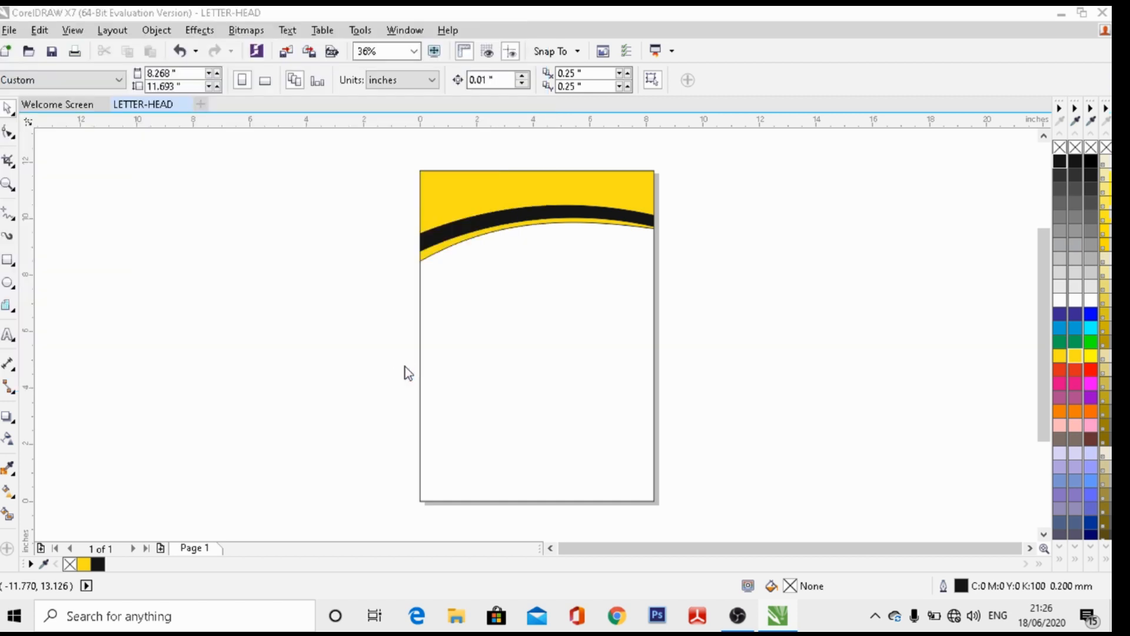
Place the imported logo below the yellow header, scaled down to 1.708 x 1.708 inches
{"action": "left_click", "coordinate": [509, 317]}
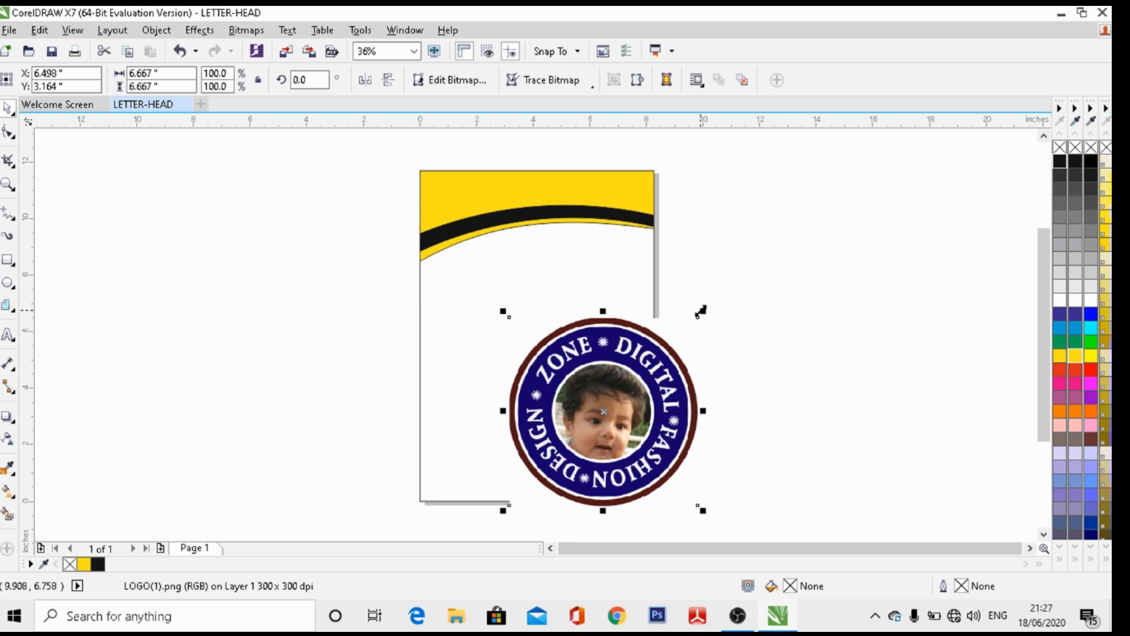
{"action": "left_click_drag", "start_coordinate": [700, 311], "coordinate": [643, 356]}
{"action": "left_click_drag", "start_coordinate": [551, 451], "coordinate": [562, 326]}
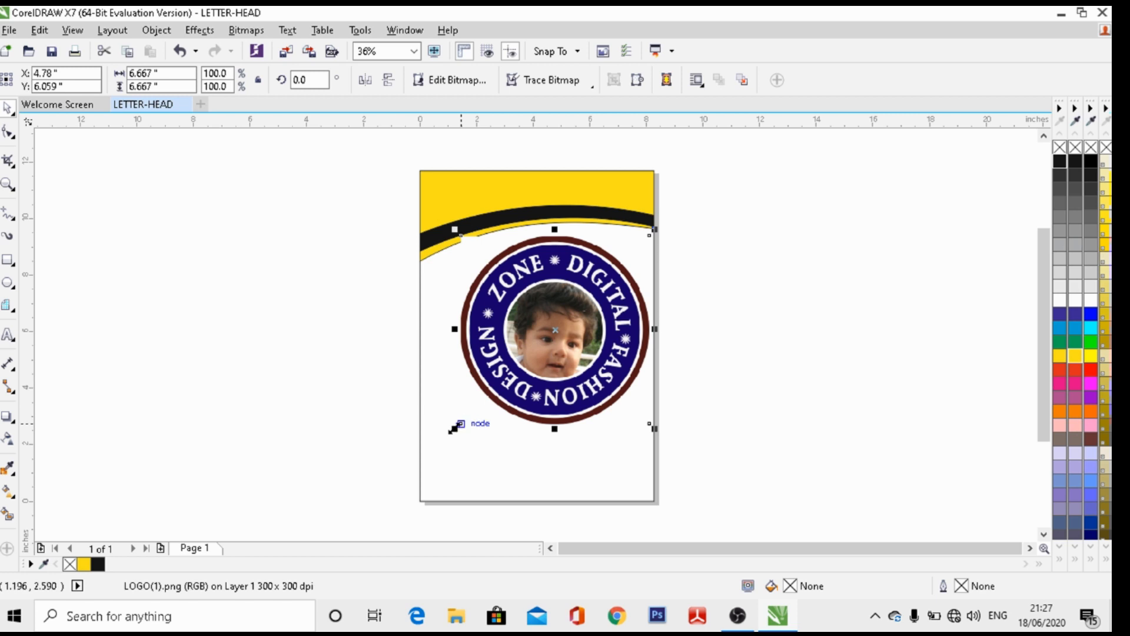
{"action": "left_click_drag", "start_coordinate": [454, 428], "coordinate": [564, 287]}
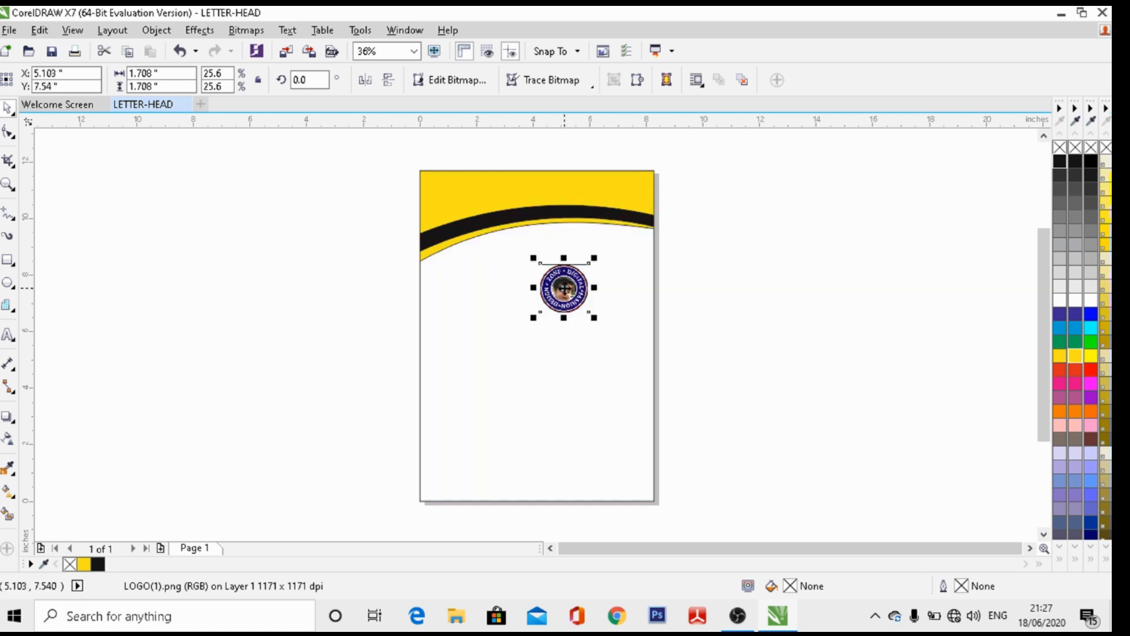
{"action": "left_click", "coordinate": [718, 294]}
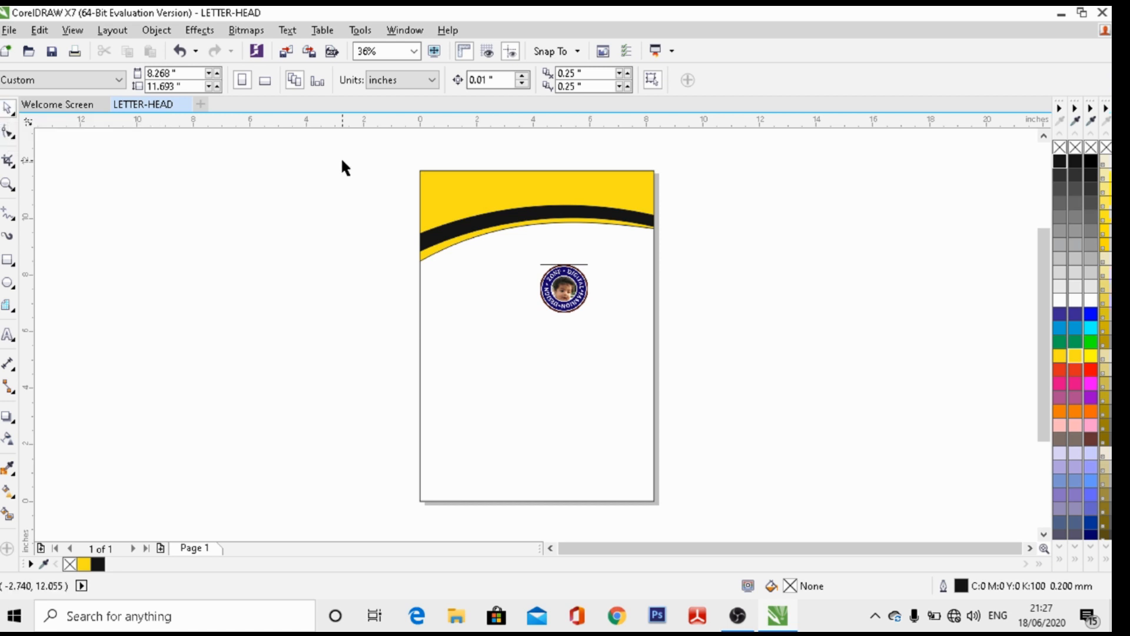
Select the page-sized PowerClip rectangle and open its contents for editing
{"action": "left_click", "coordinate": [476, 221]}
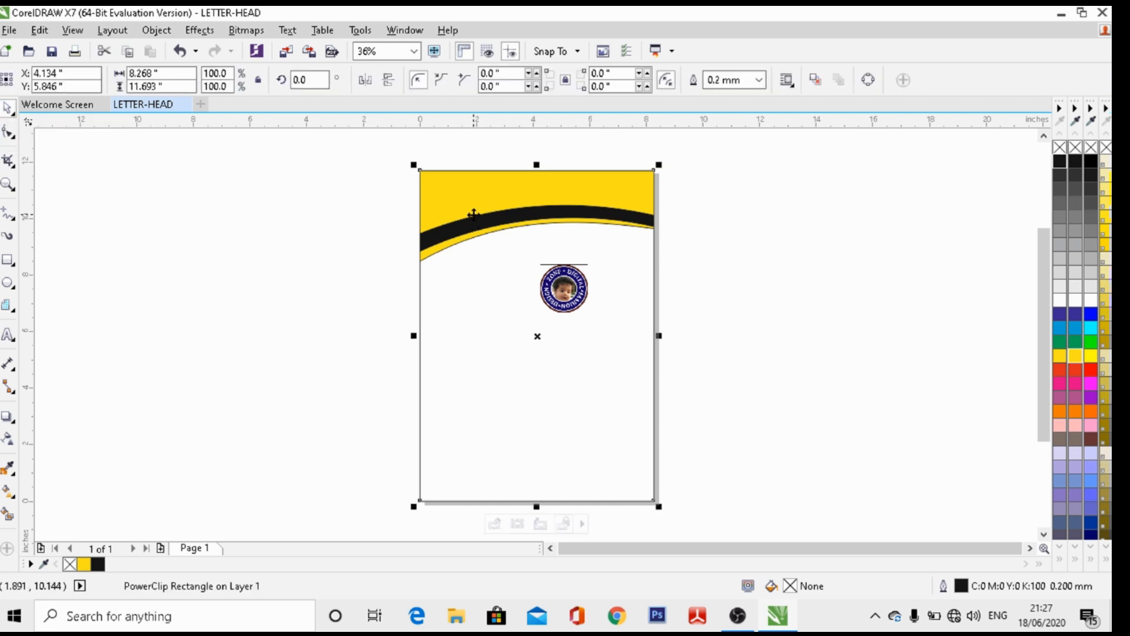
{"action": "left_click", "coordinate": [364, 246]}
{"action": "left_click", "coordinate": [500, 186]}
{"action": "left_click", "coordinate": [369, 236]}
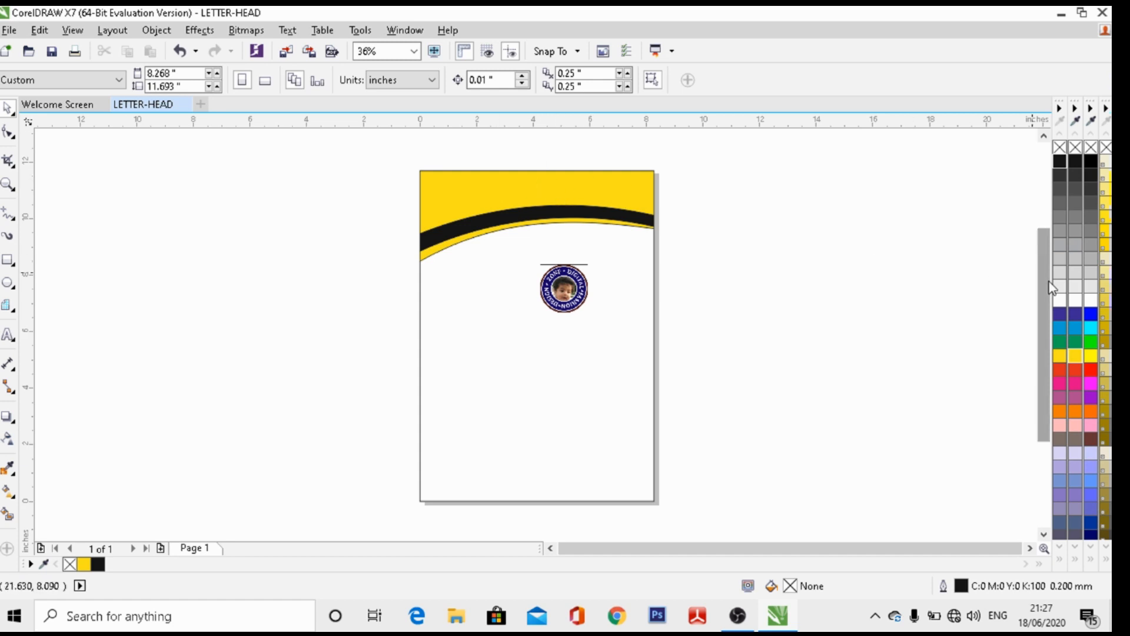
{"action": "left_click_drag", "start_coordinate": [1048, 281], "coordinate": [1048, 267]}
{"action": "left_click", "coordinate": [599, 212]}
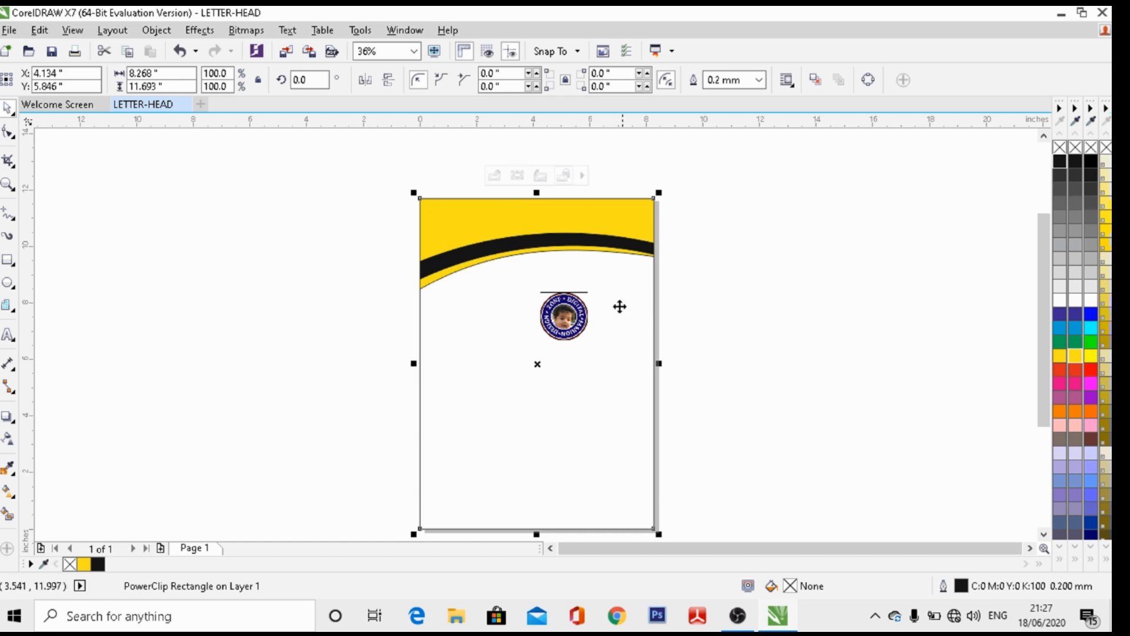
{"action": "left_click", "coordinate": [494, 177]}
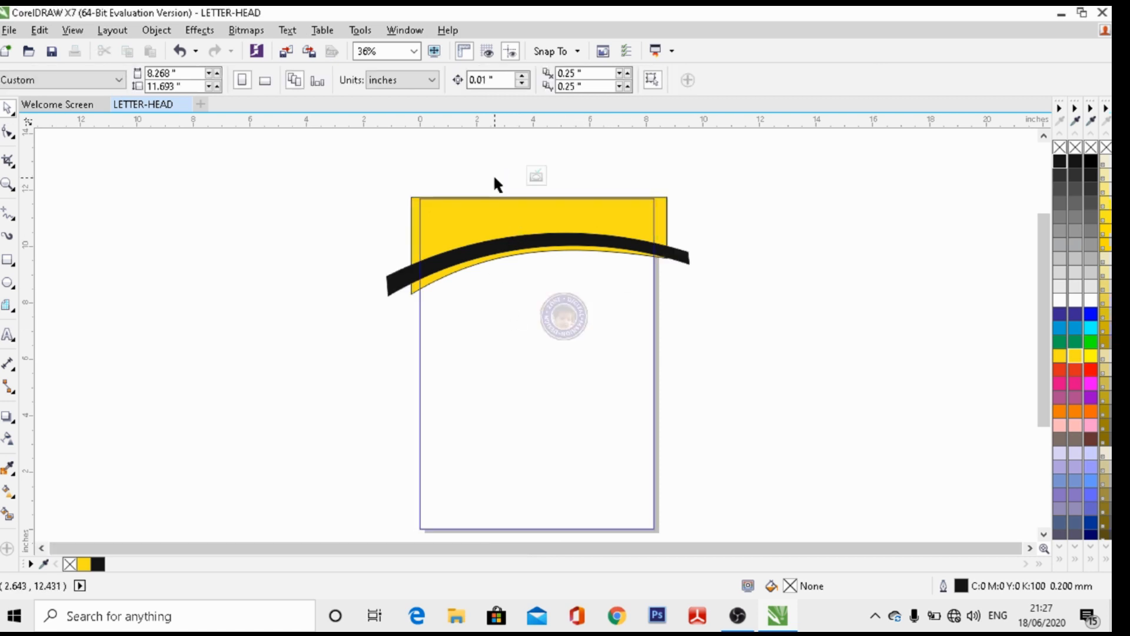
Flatten and narrow the header group to 10.365 x 2.093 inches, then stop editing the PowerClip
{"action": "left_click", "coordinate": [391, 282]}
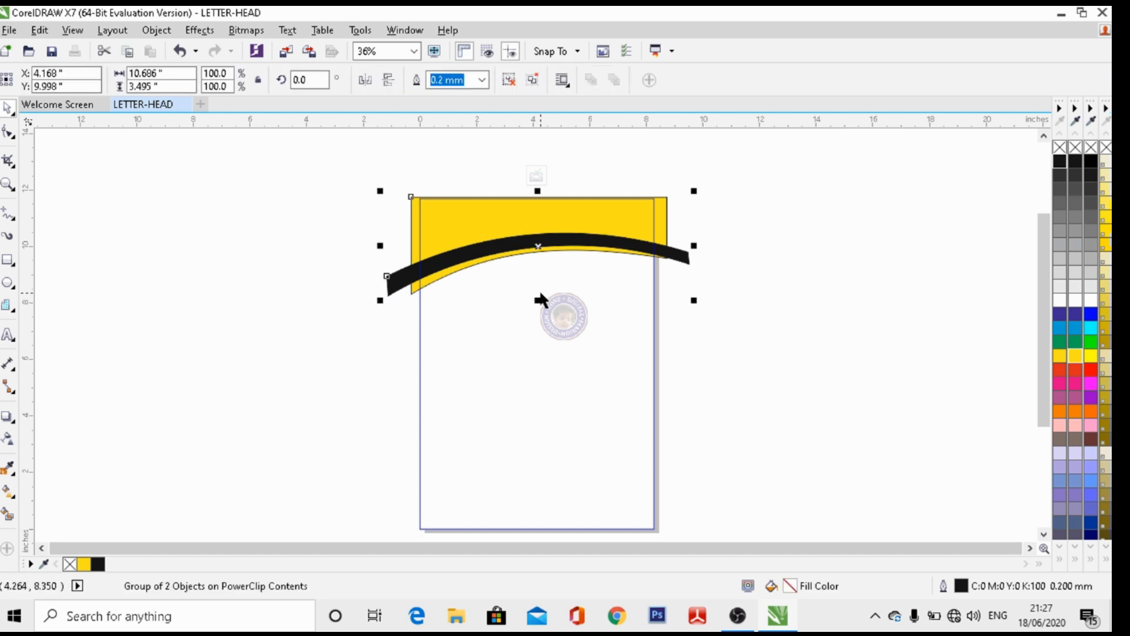
{"action": "left_click_drag", "start_coordinate": [537, 300], "coordinate": [539, 280]}
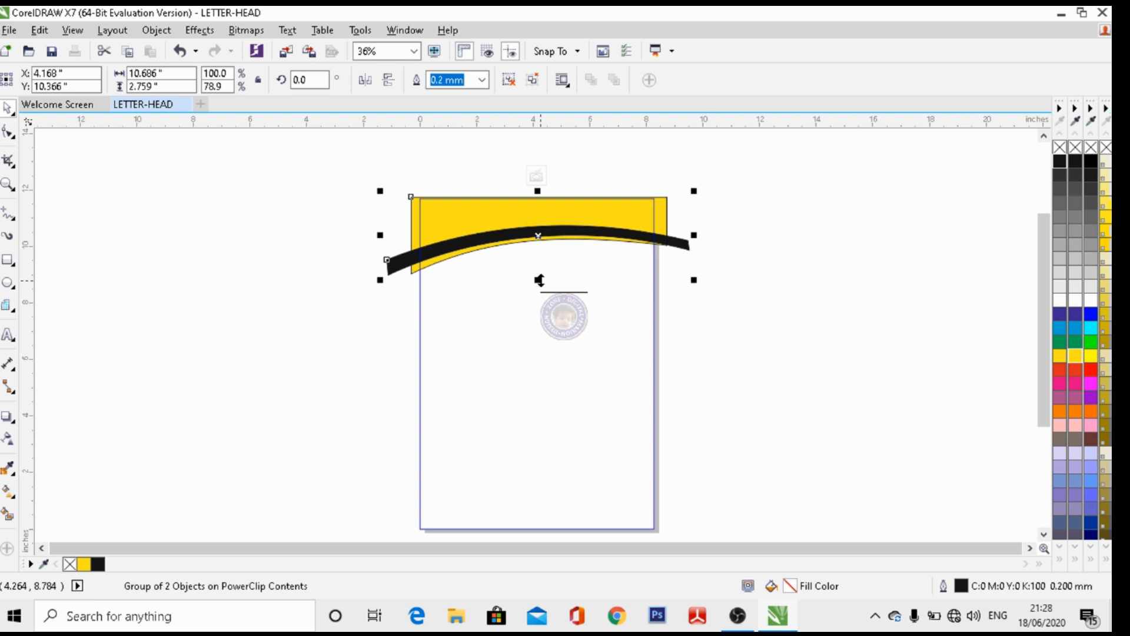
{"action": "left_click_drag", "start_coordinate": [693, 234], "coordinate": [684, 234]}
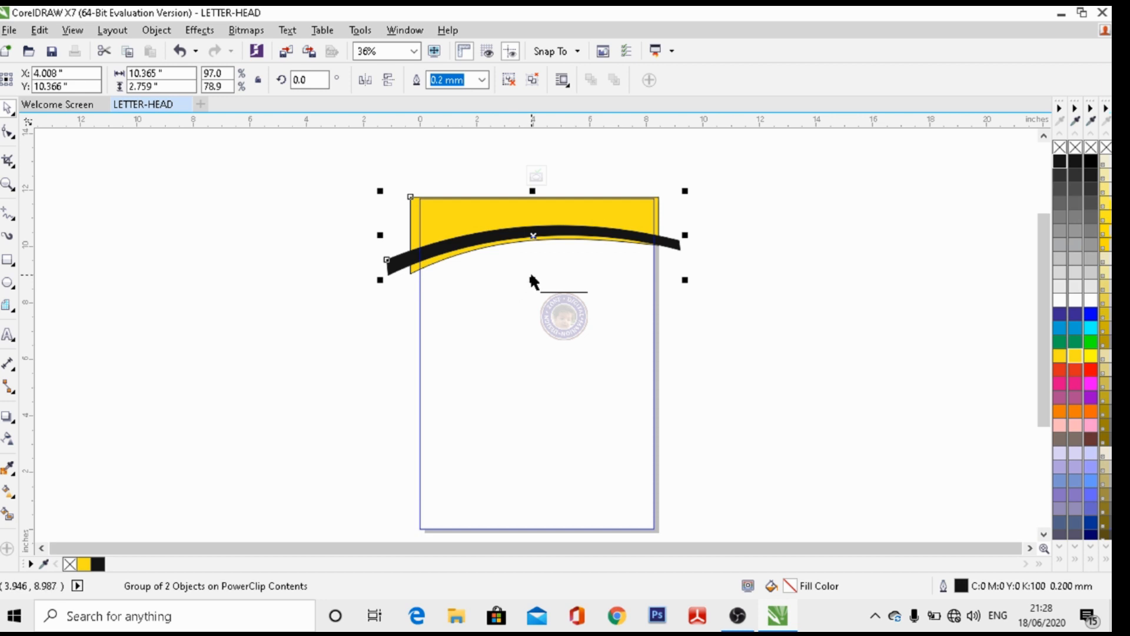
{"action": "left_click_drag", "start_coordinate": [531, 280], "coordinate": [532, 260]}
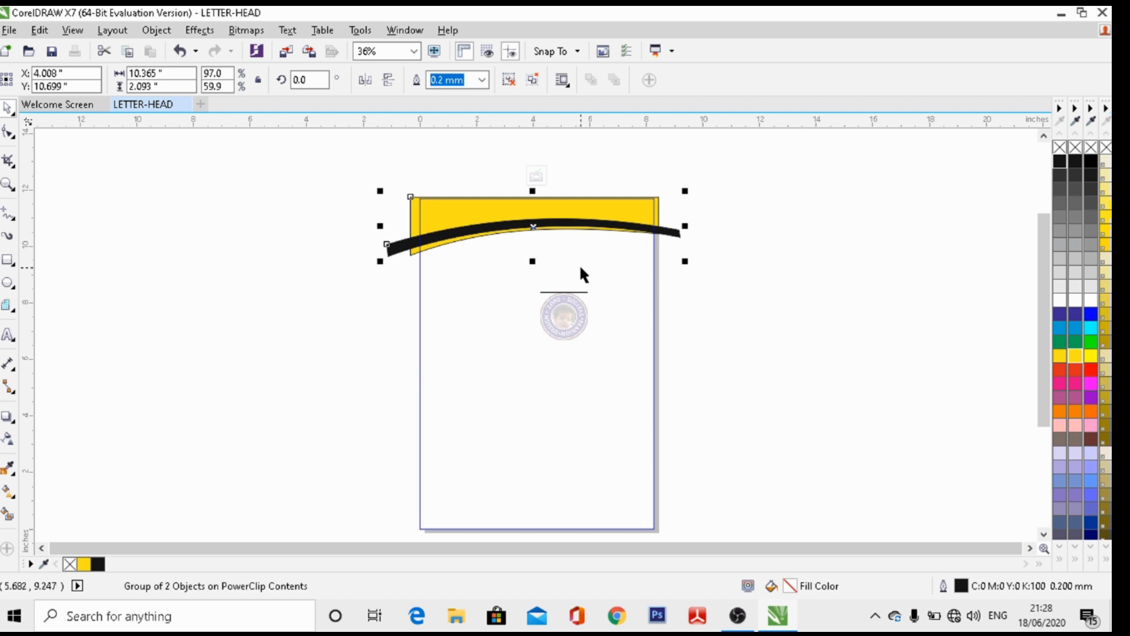
{"action": "left_click", "coordinate": [536, 176]}
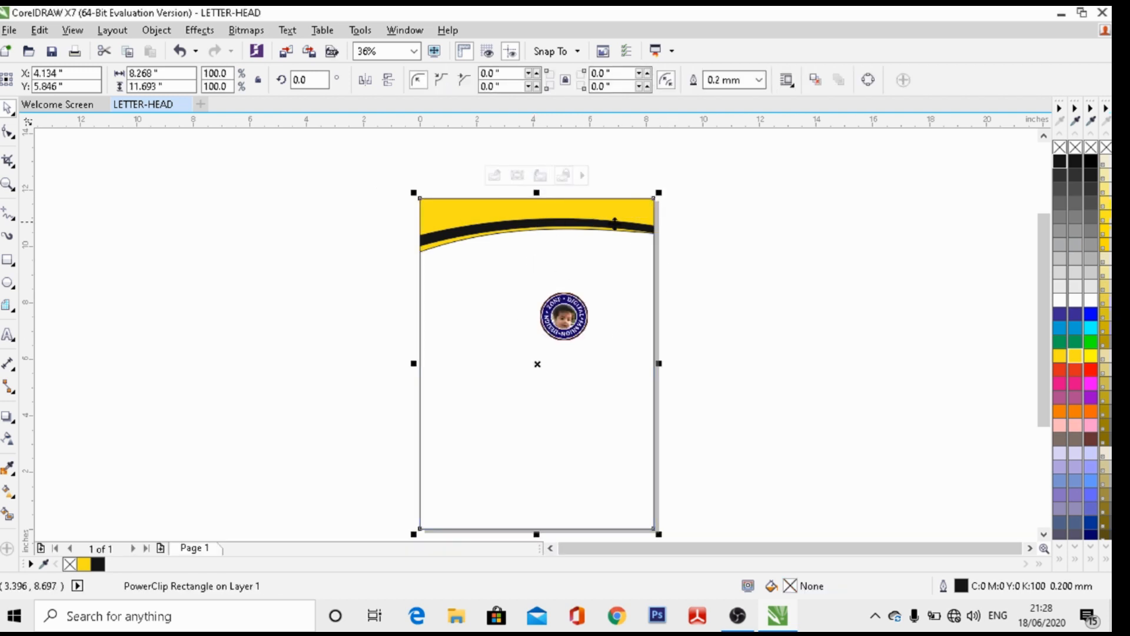
Move the logo to the top-right corner under the header and enlarge it to 1.954 inches
{"action": "left_click", "coordinate": [566, 315]}
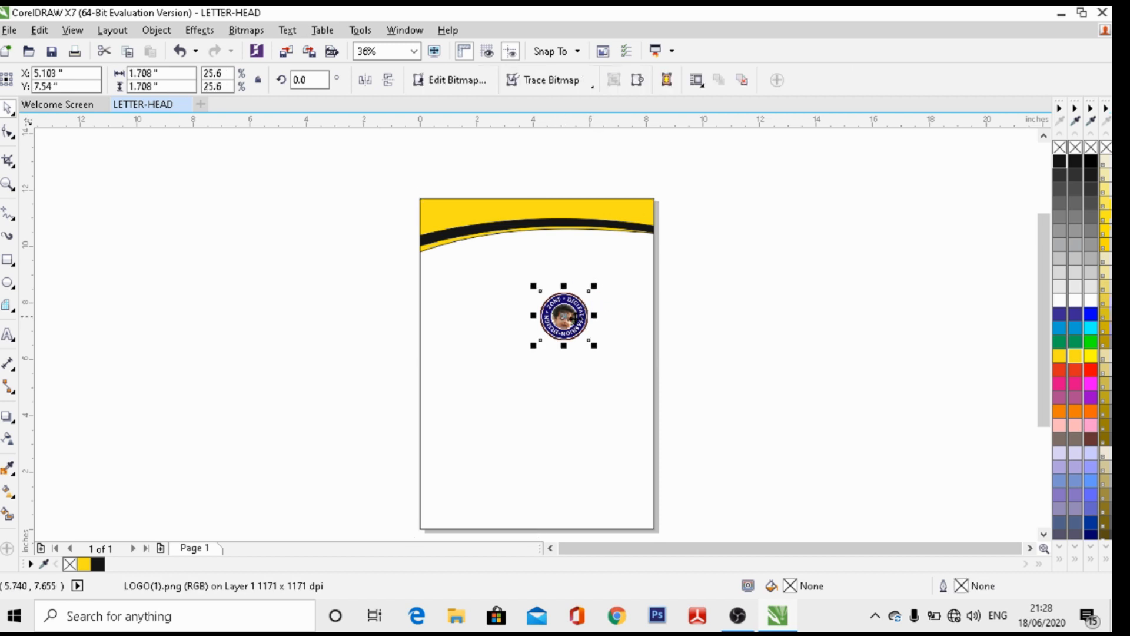
{"action": "left_click_drag", "start_coordinate": [568, 316], "coordinate": [630, 266]}
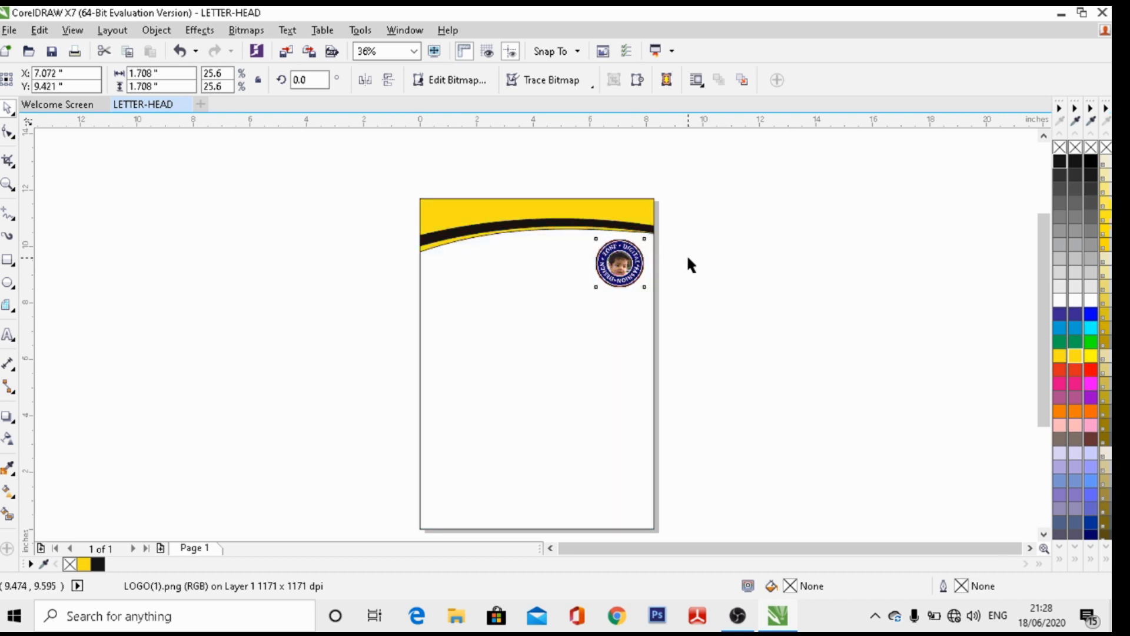
{"action": "left_click", "coordinate": [687, 258]}
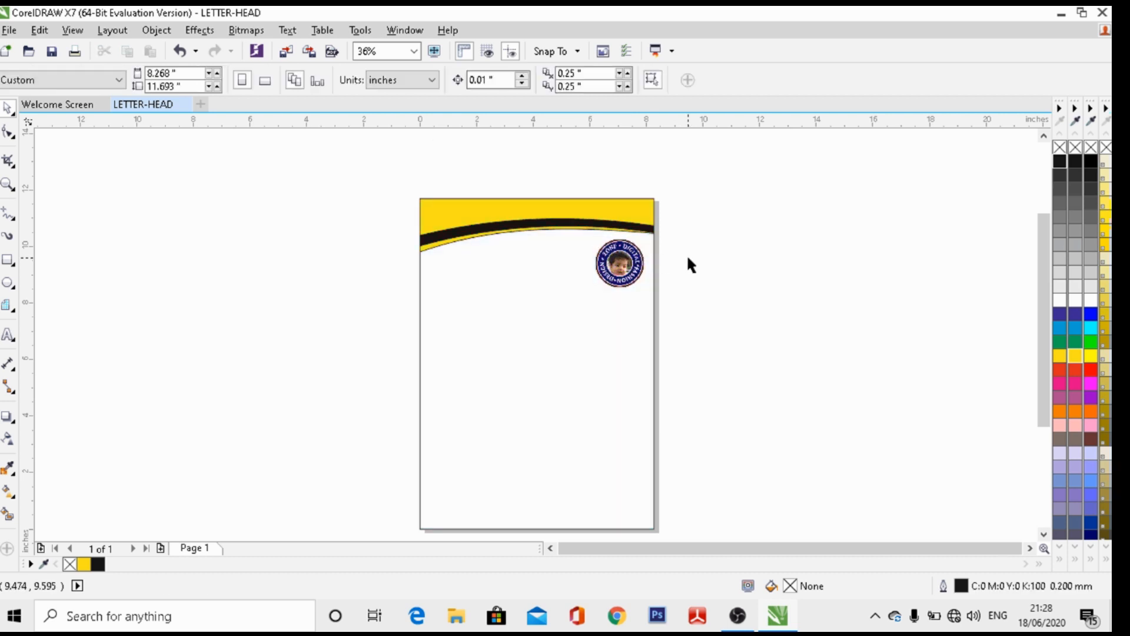
{"action": "left_click", "coordinate": [622, 274]}
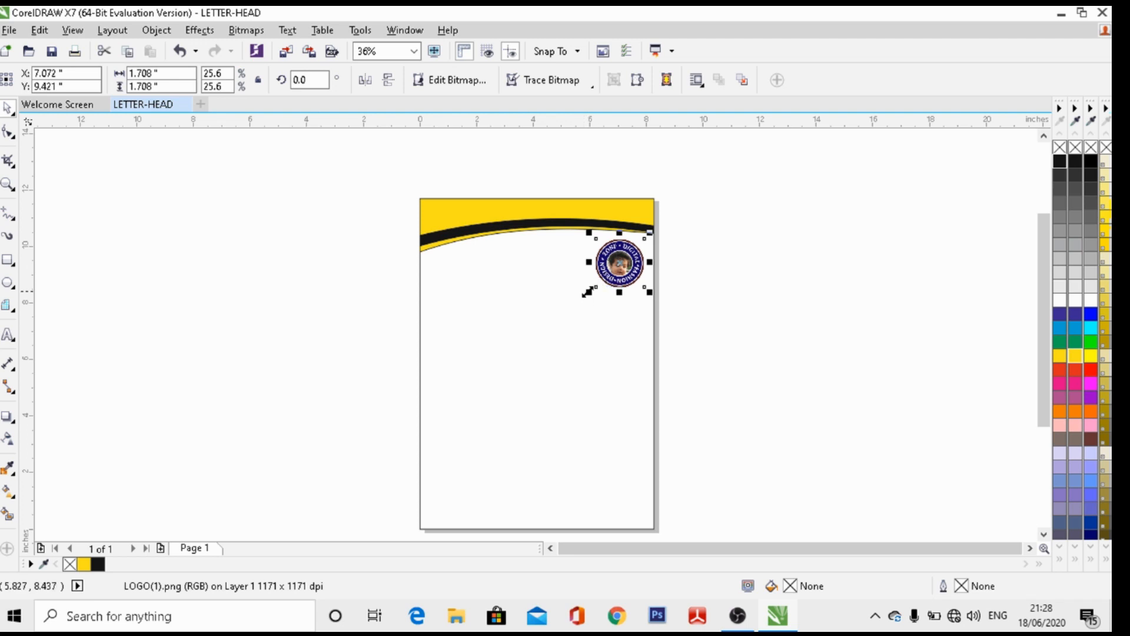
{"action": "left_click_drag", "start_coordinate": [588, 292], "coordinate": [582, 296]}
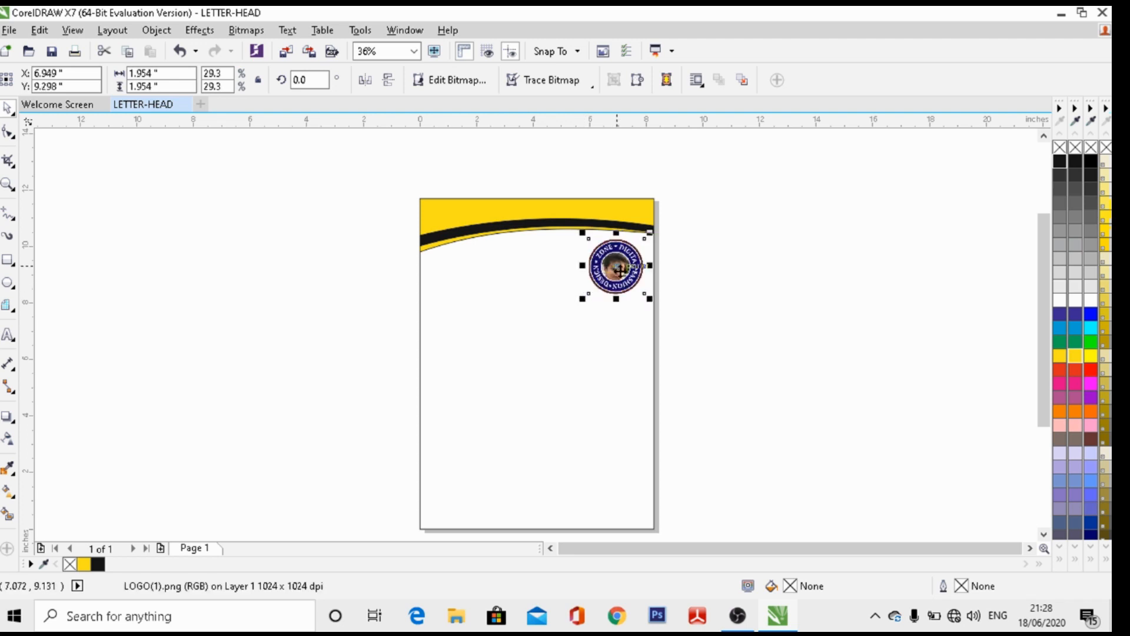
{"action": "left_click_drag", "start_coordinate": [615, 263], "coordinate": [621, 272]}
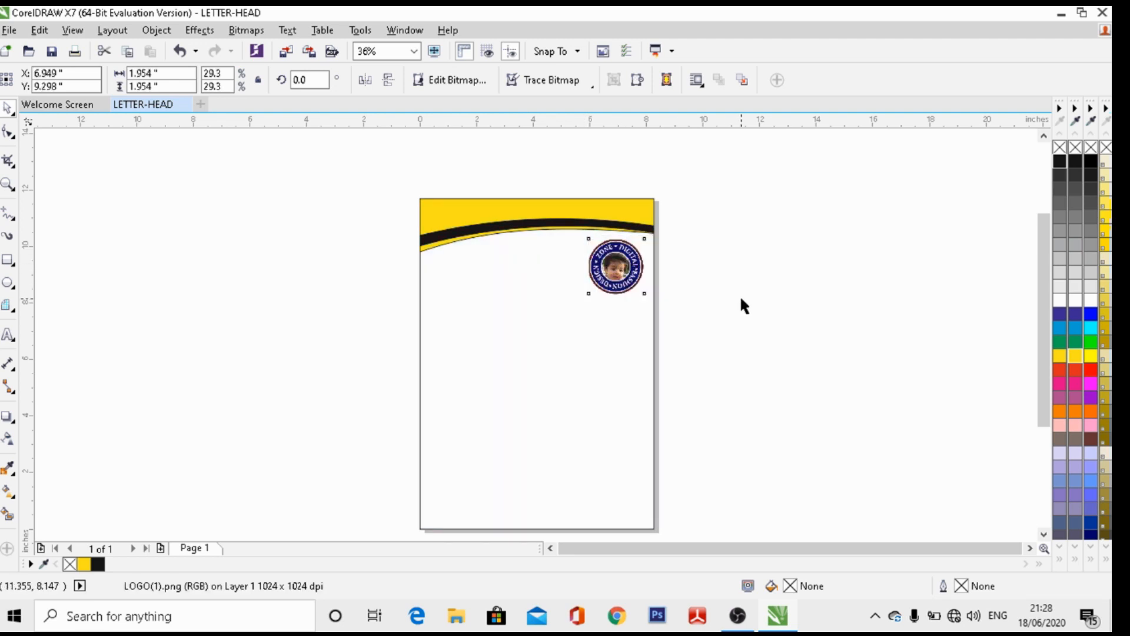
{"action": "left_click", "coordinate": [741, 300]}
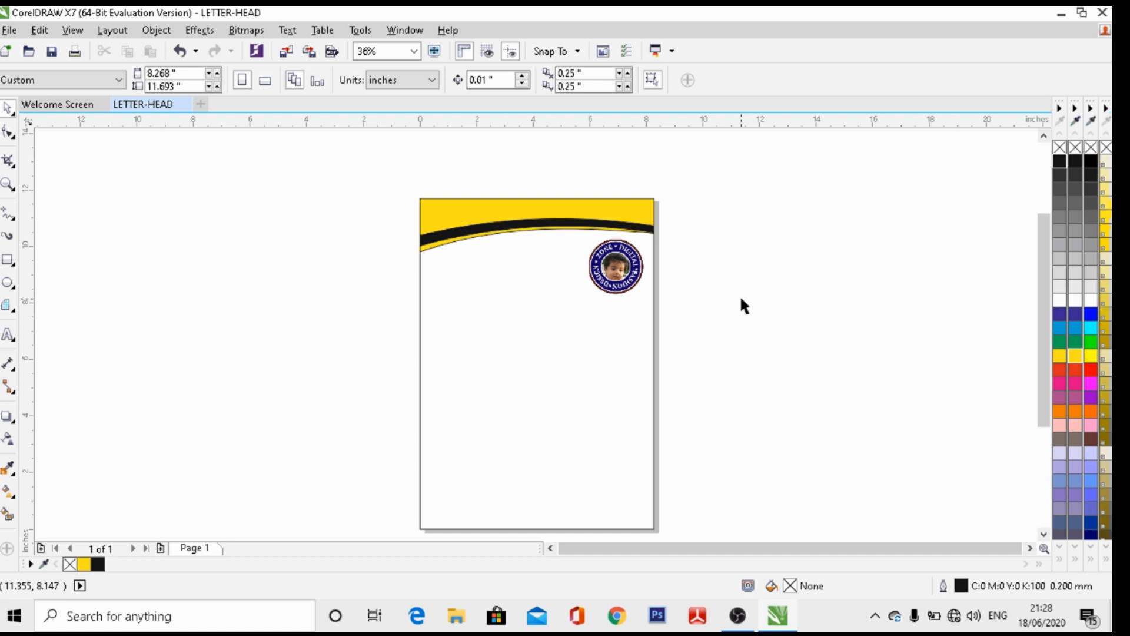
{"action": "left_click", "coordinate": [625, 268]}
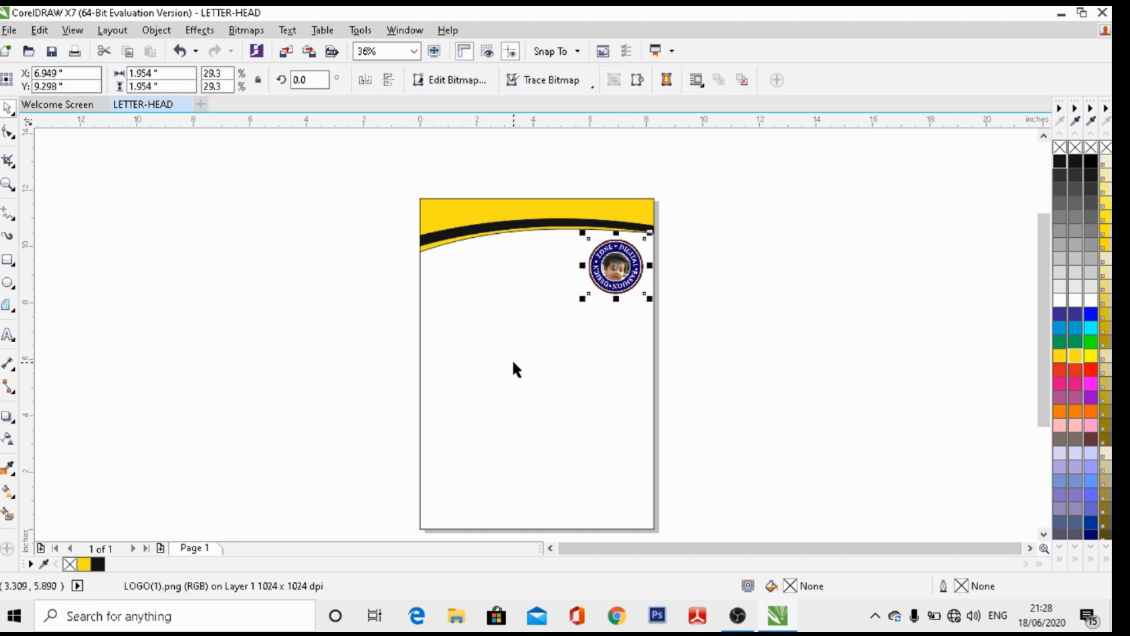
Duplicate the logo, move the copy mid-page and scale it up to 6.176 x 6.176 inches
{"action": "key", "text": "ctrl+d"}
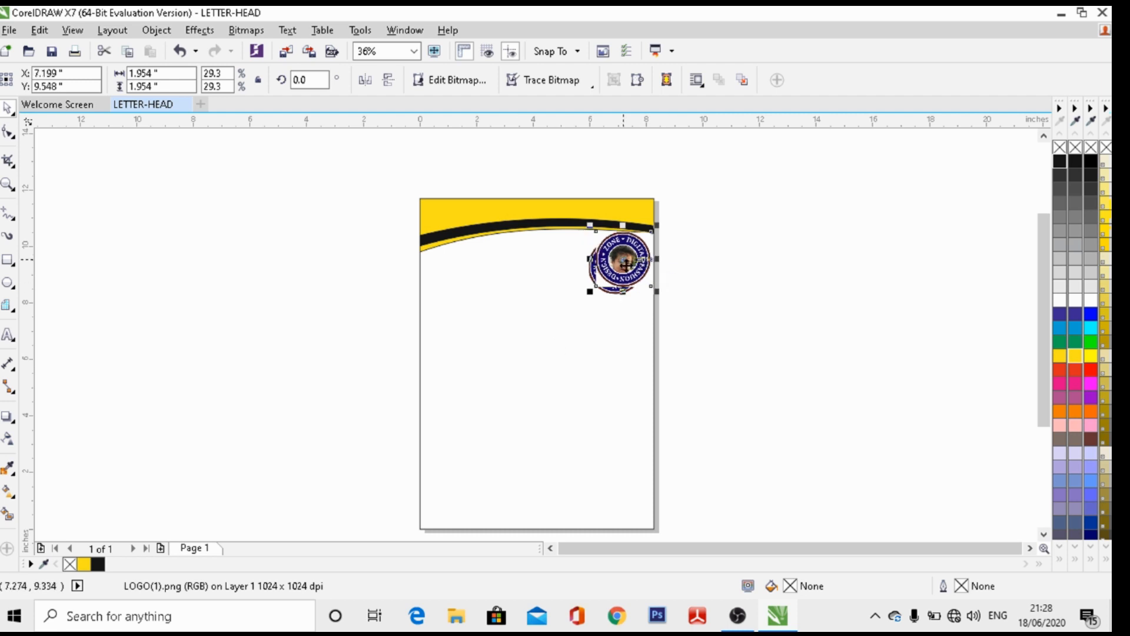
{"action": "left_click_drag", "start_coordinate": [625, 264], "coordinate": [540, 334]}
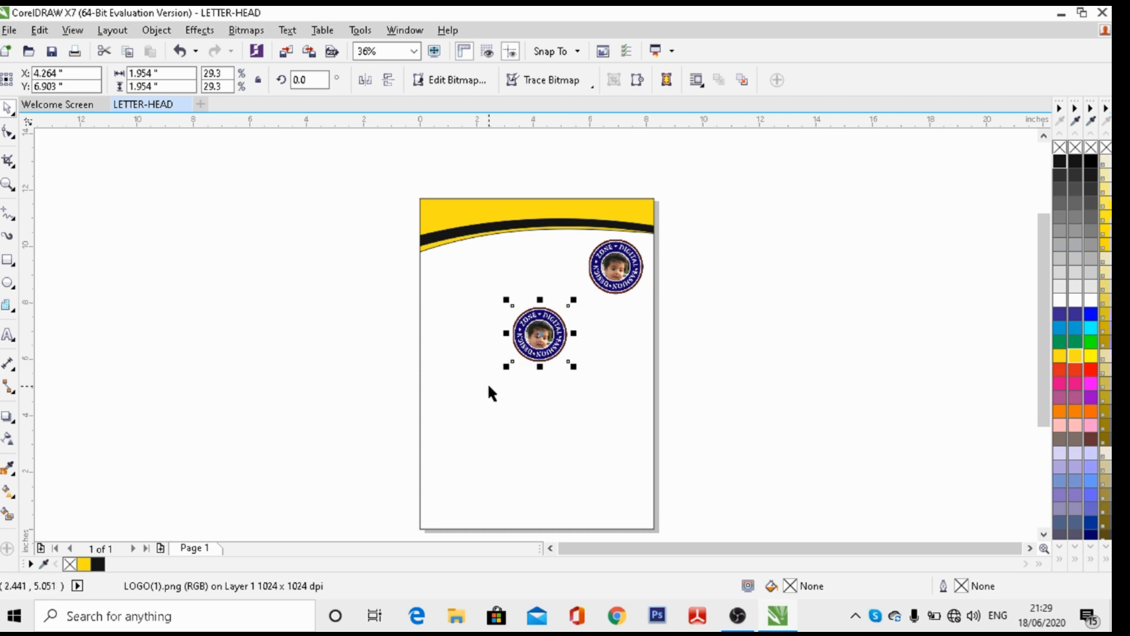
{"action": "left_click_drag", "start_coordinate": [506, 367], "coordinate": [391, 466]}
{"action": "left_click_drag", "start_coordinate": [492, 381], "coordinate": [544, 386]}
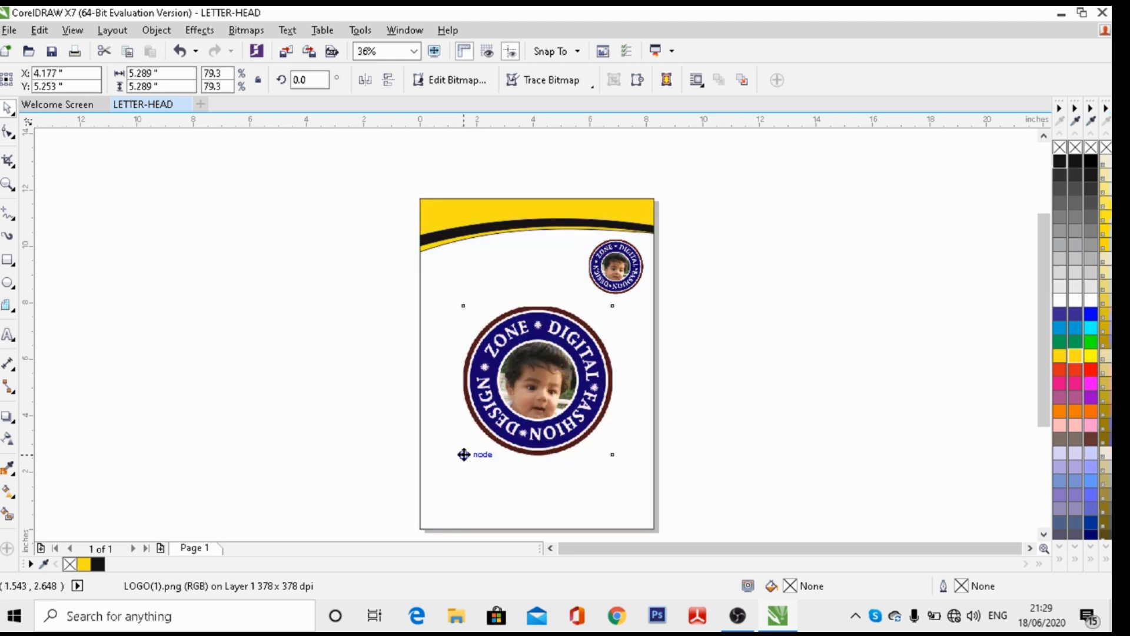
{"action": "left_click_drag", "start_coordinate": [462, 455], "coordinate": [437, 481]}
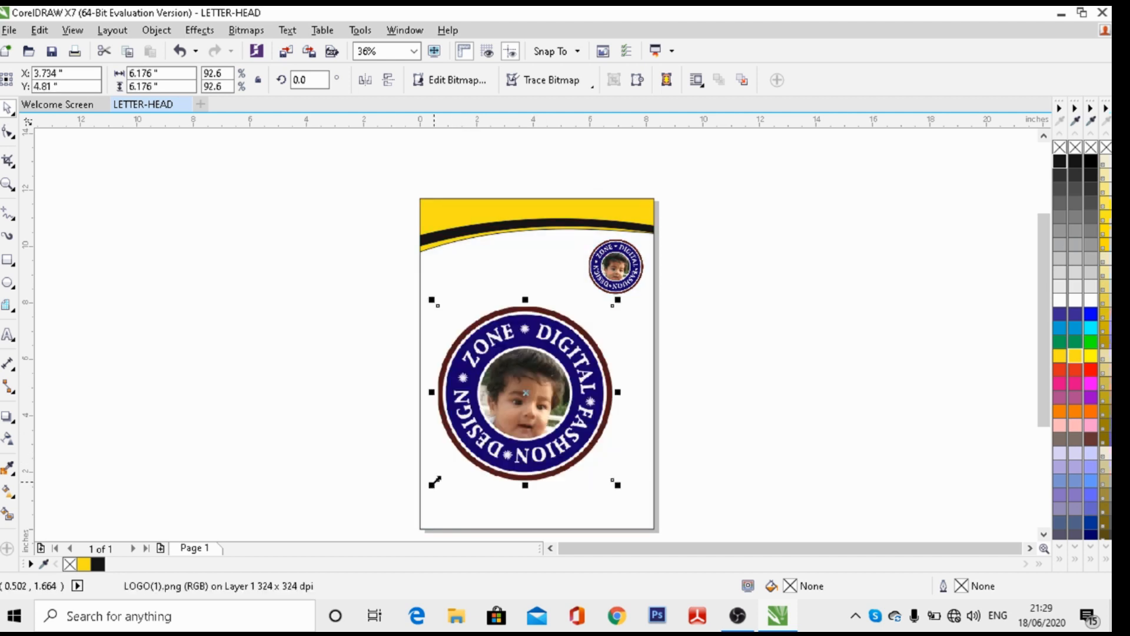
{"action": "mouse_move", "coordinate": [528, 394]}
{"action": "left_mouse_down"}
{"action": "mouse_move", "coordinate": [542, 391]}
{"action": "mouse_move", "coordinate": [531, 396]}
{"action": "left_mouse_up"}
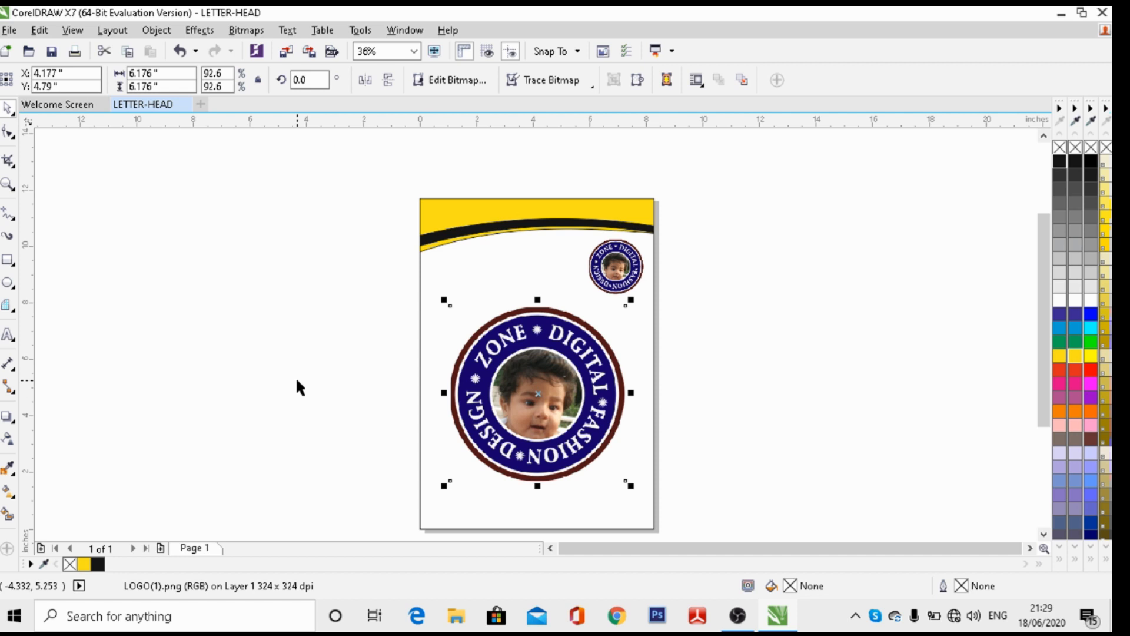
Nudge the large logo up and sideways with the arrow keys until it is centred
{"action": "key", "text": "Up"}
{"action": "key", "text": "Up"}
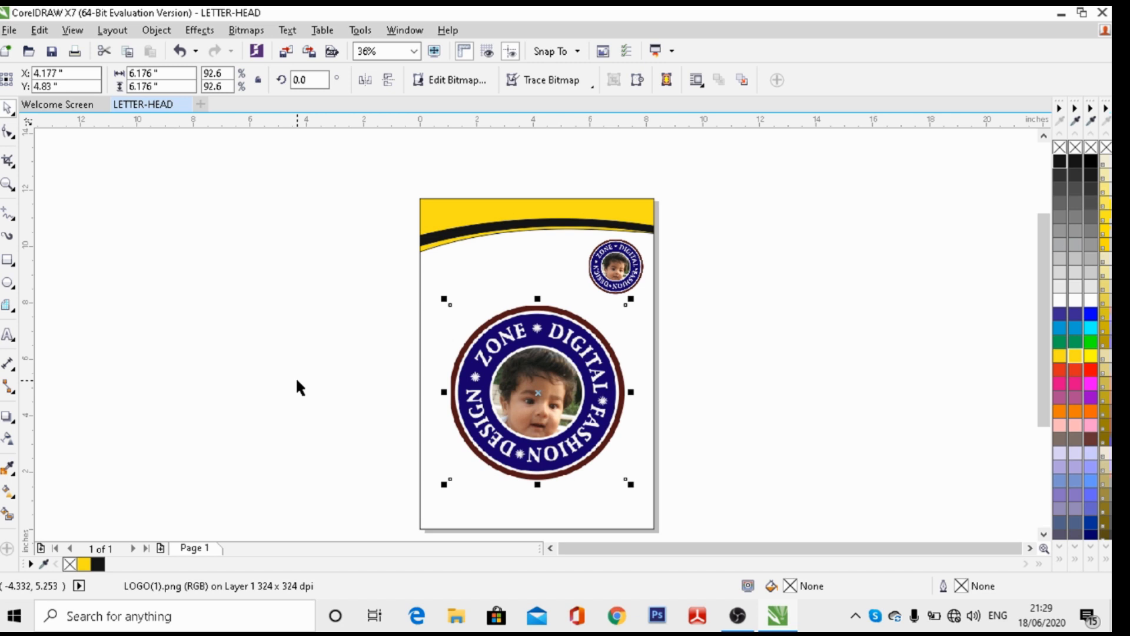
{"action": "key", "text": "Up"}
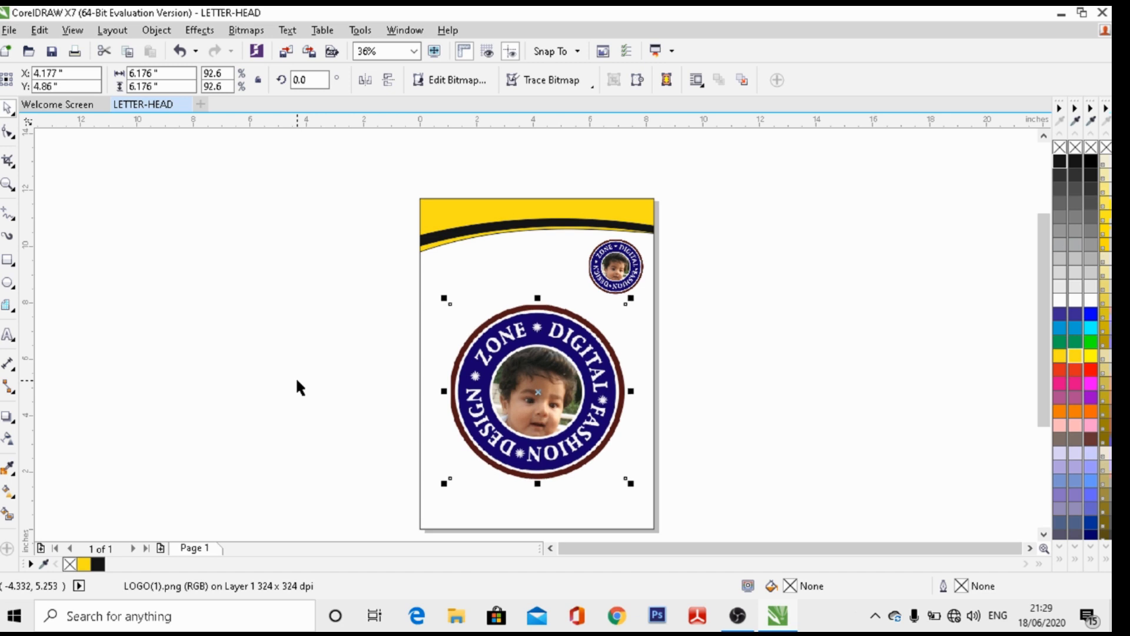
{"action": "key", "text": "Left"}
{"action": "key", "text": "Right"}
{"action": "key", "text": "Up"}
{"action": "key", "text": "Up"}
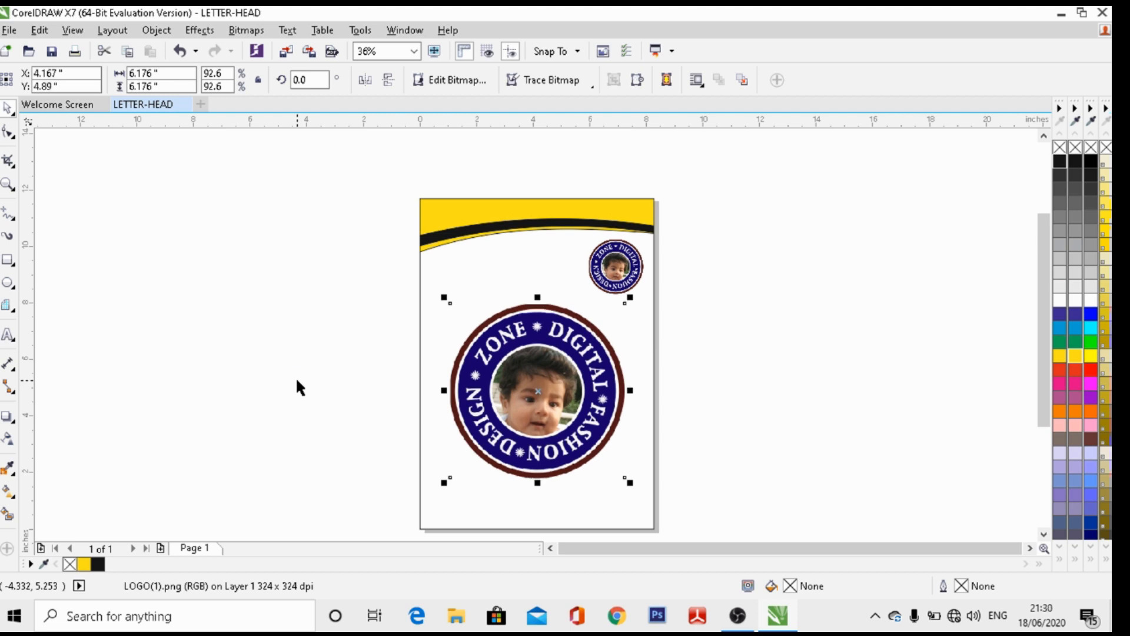
{"action": "key", "text": "Left"}
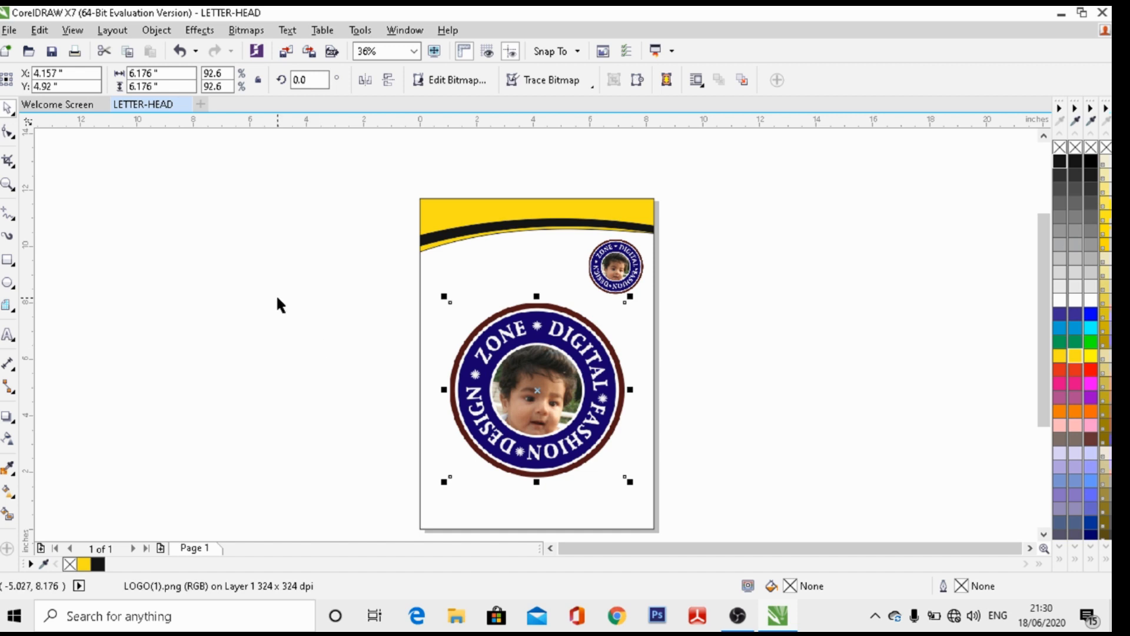
{"action": "left_click", "coordinate": [230, 237]}
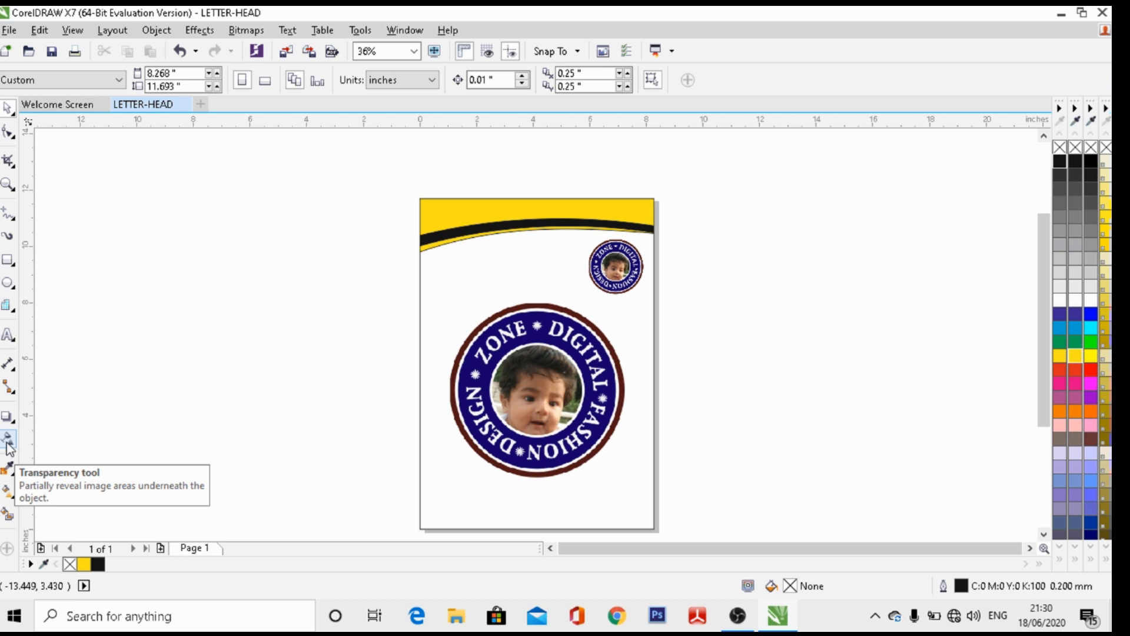
Apply the Transparency tool to the large logo, undoing an accidental shift
{"action": "left_click", "coordinate": [8, 441]}
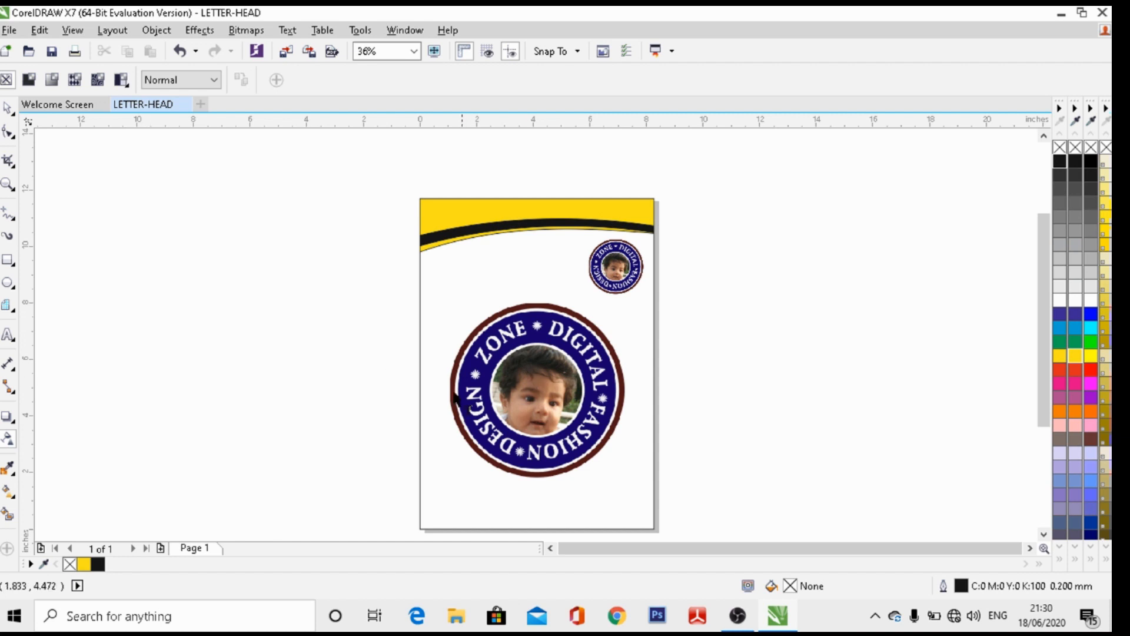
{"action": "left_click", "coordinate": [534, 386]}
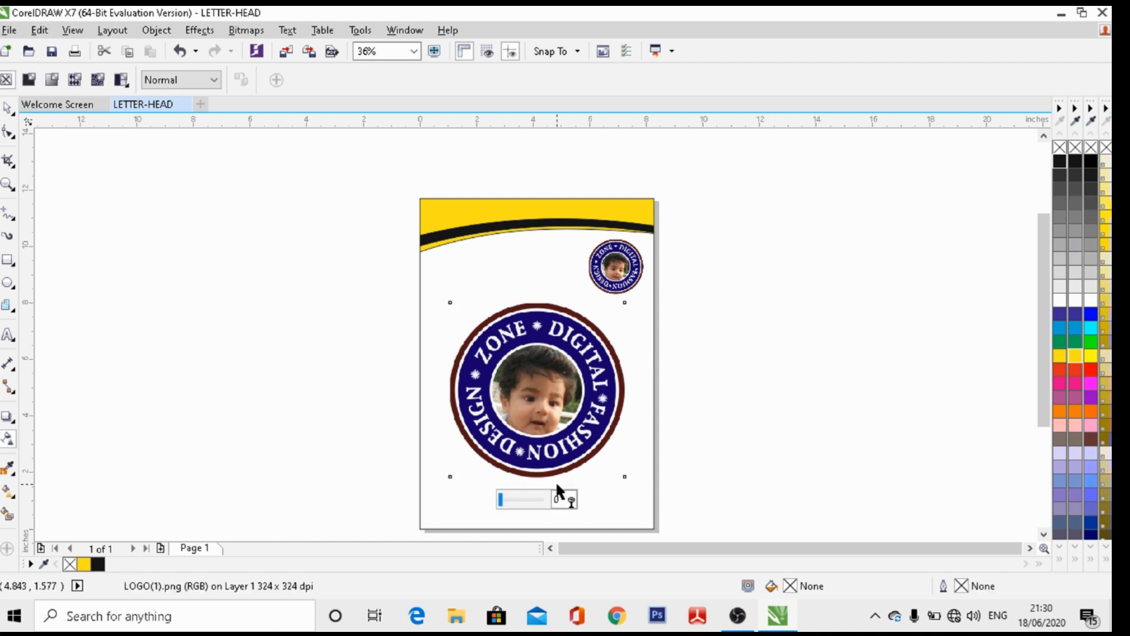
{"action": "left_click_drag", "start_coordinate": [505, 504], "coordinate": [510, 505]}
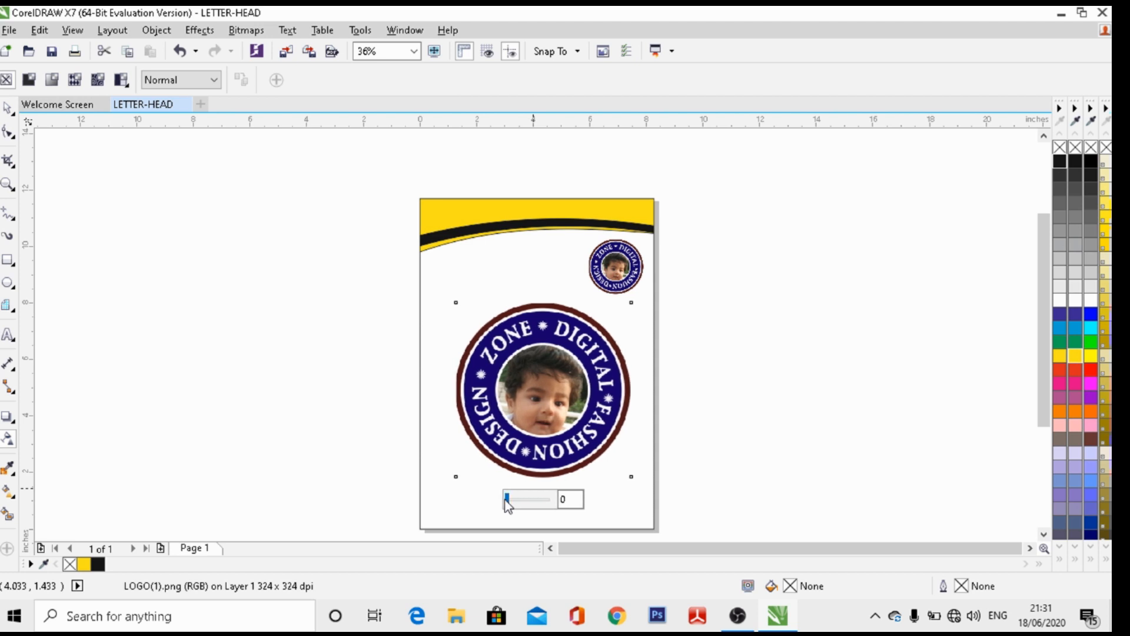
{"action": "key", "text": "ctrl+z"}
{"action": "key", "text": "ctrl+z"}
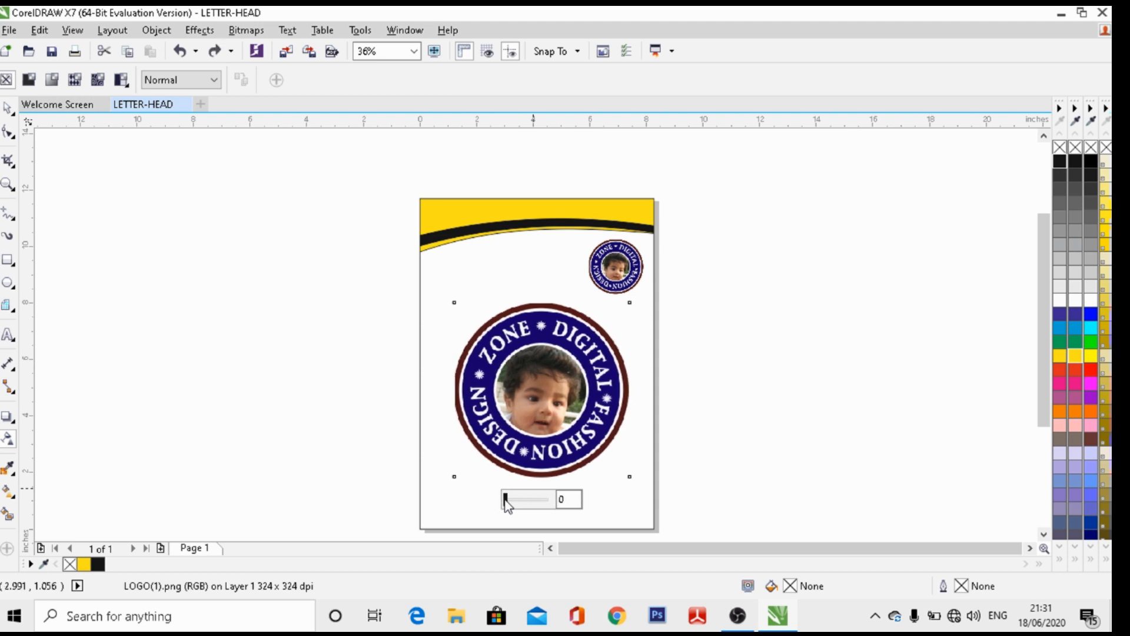
{"action": "key", "text": "ctrl+z"}
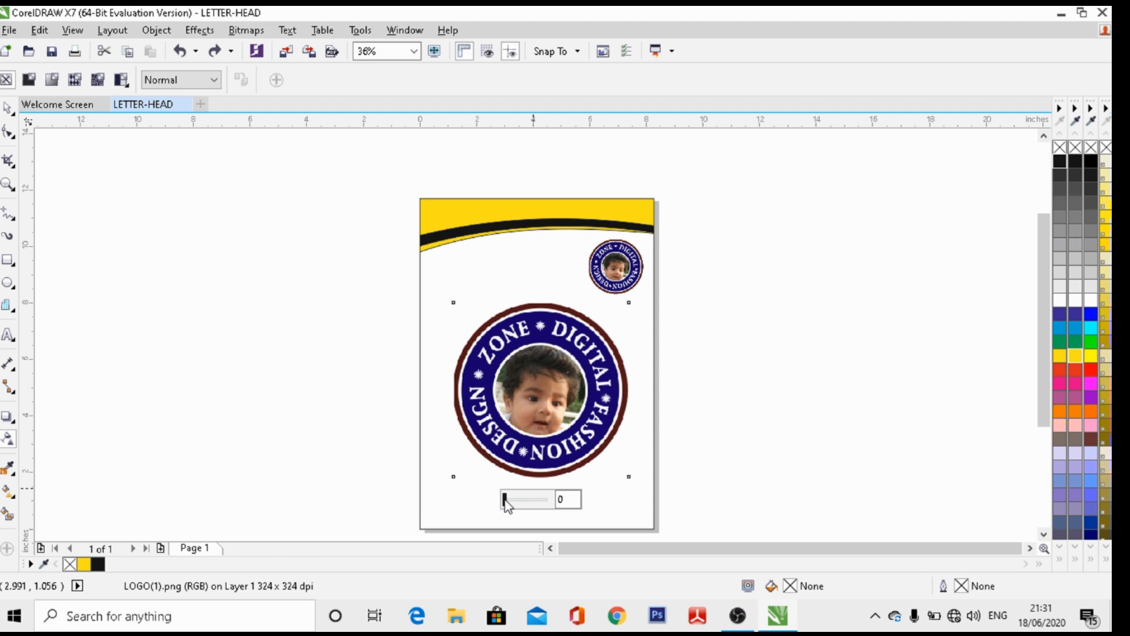
{"action": "key", "text": "ctrl+z"}
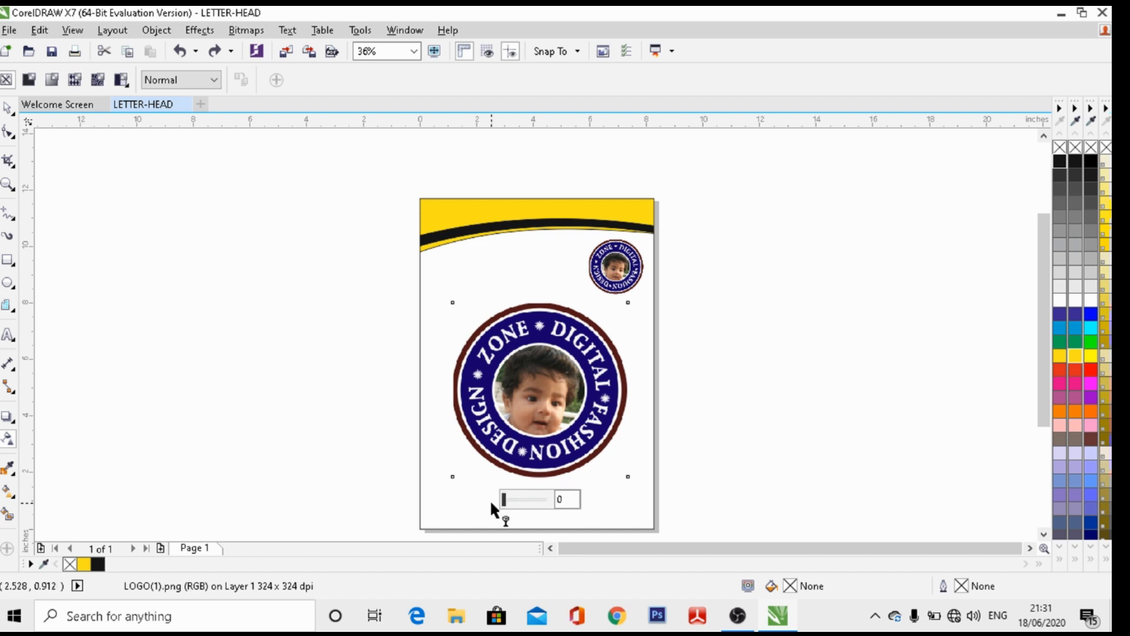
Set the large logo's transparency to 90 so it becomes a faint watermark
{"action": "left_click", "coordinate": [571, 495]}
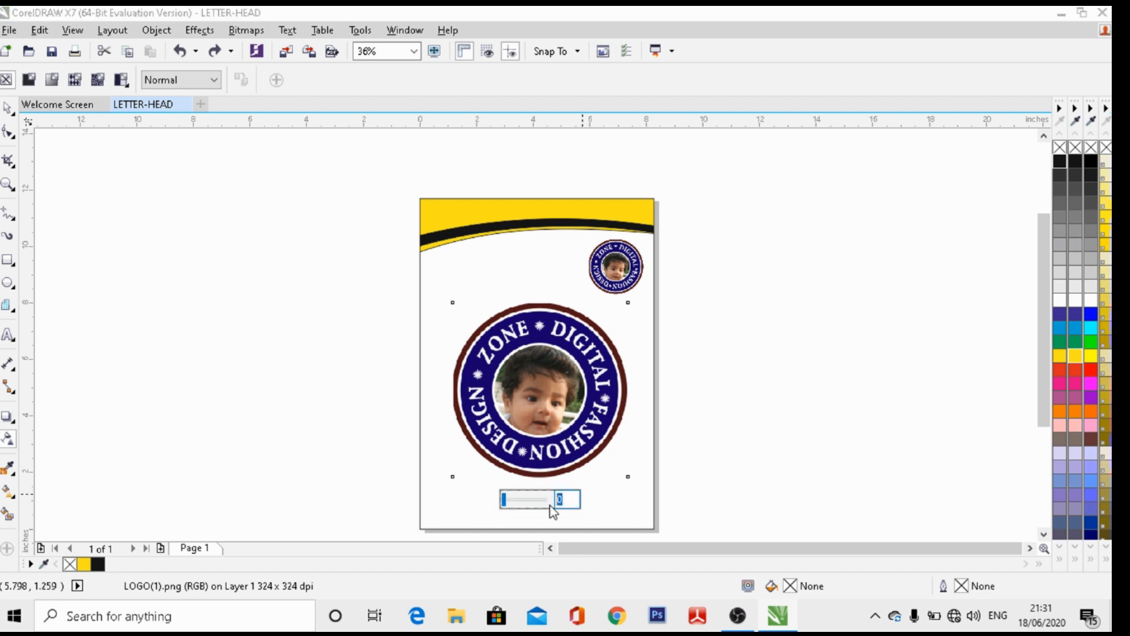
{"action": "type", "text": "90"}
{"action": "key", "text": "Return"}
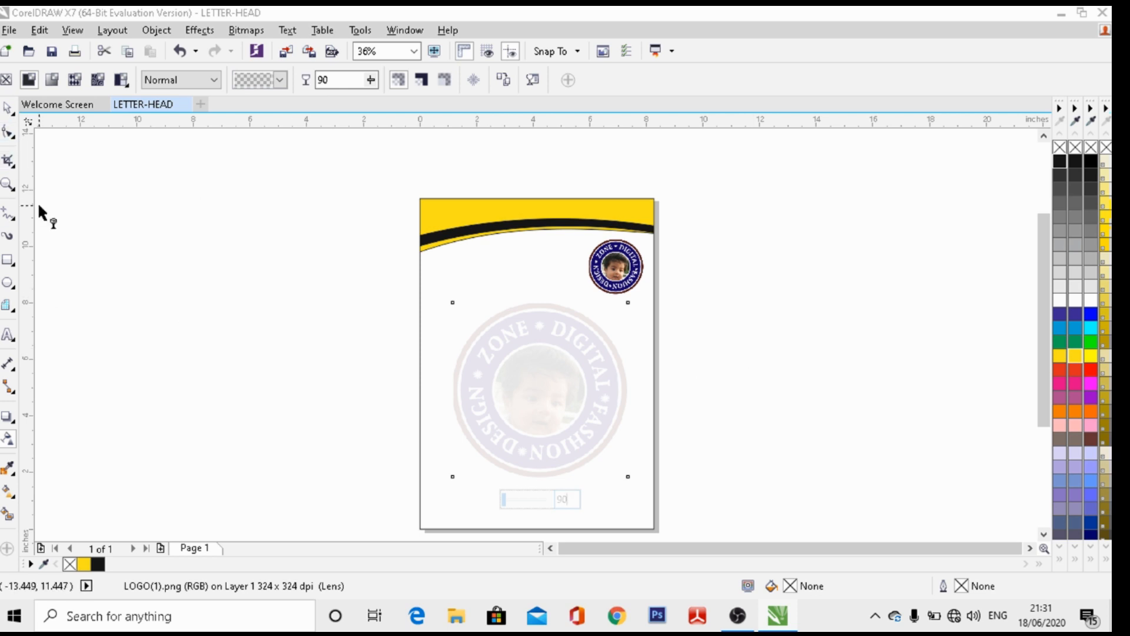
{"action": "key", "text": "ctrl+z"}
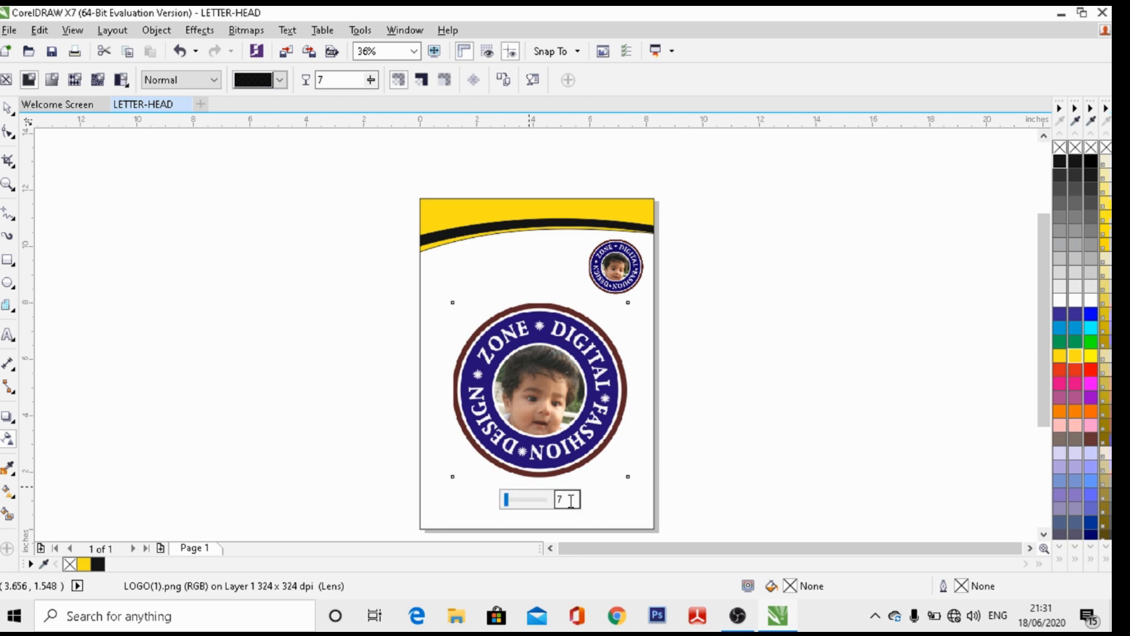
{"action": "double_click", "coordinate": [571, 501]}
{"action": "type", "text": "90"}
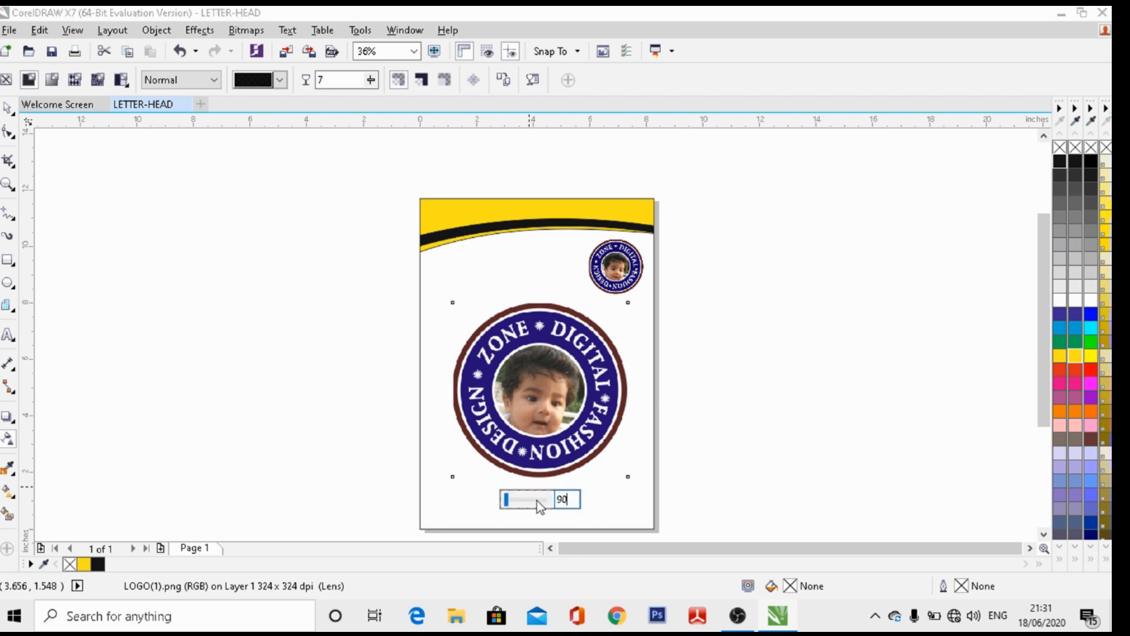
{"action": "key", "text": "Return"}
{"action": "left_click", "coordinate": [296, 366]}
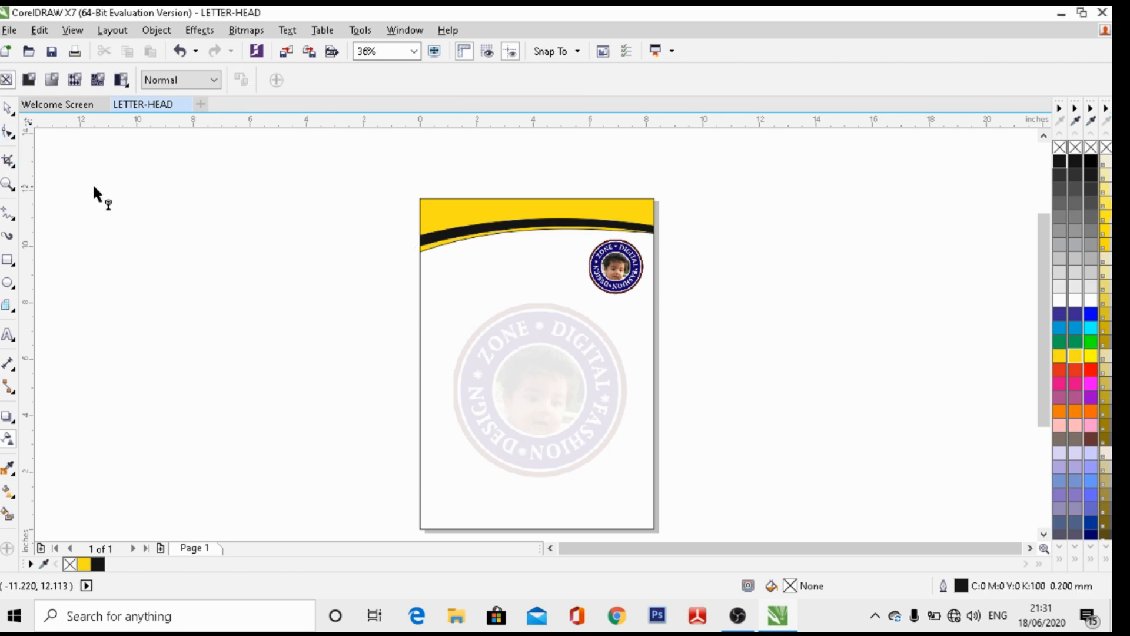
Nudge the faded watermark logo up twice and slightly left
{"action": "left_click", "coordinate": [8, 107]}
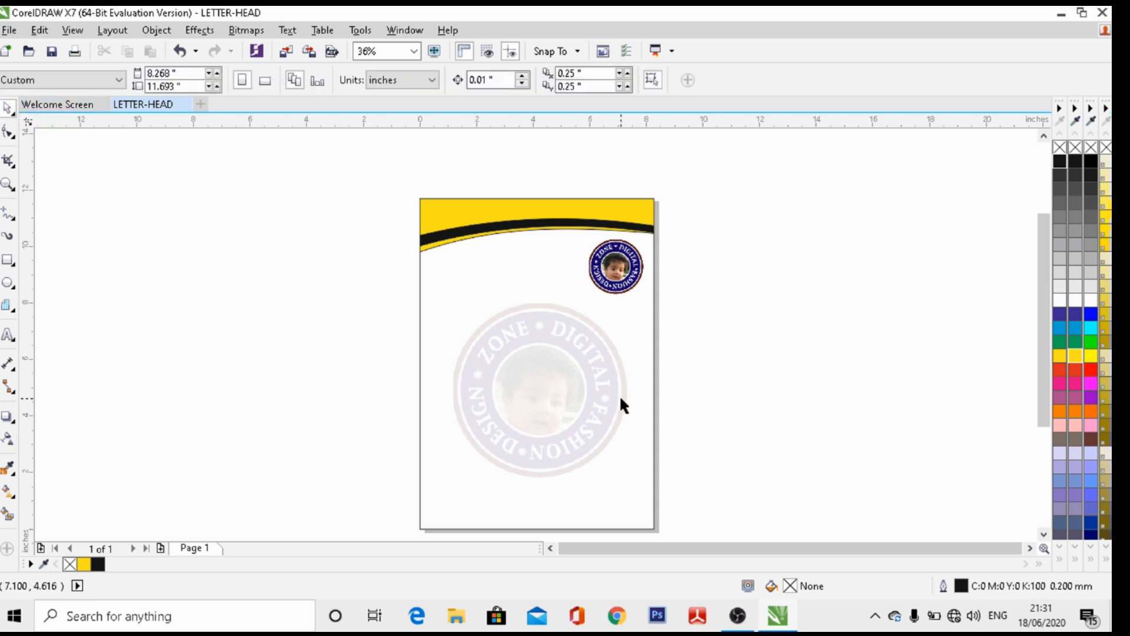
{"action": "left_click", "coordinate": [530, 391]}
{"action": "key", "text": "Up"}
{"action": "key", "text": "Up"}
{"action": "key", "text": "Up"}
{"action": "key", "text": "Up"}
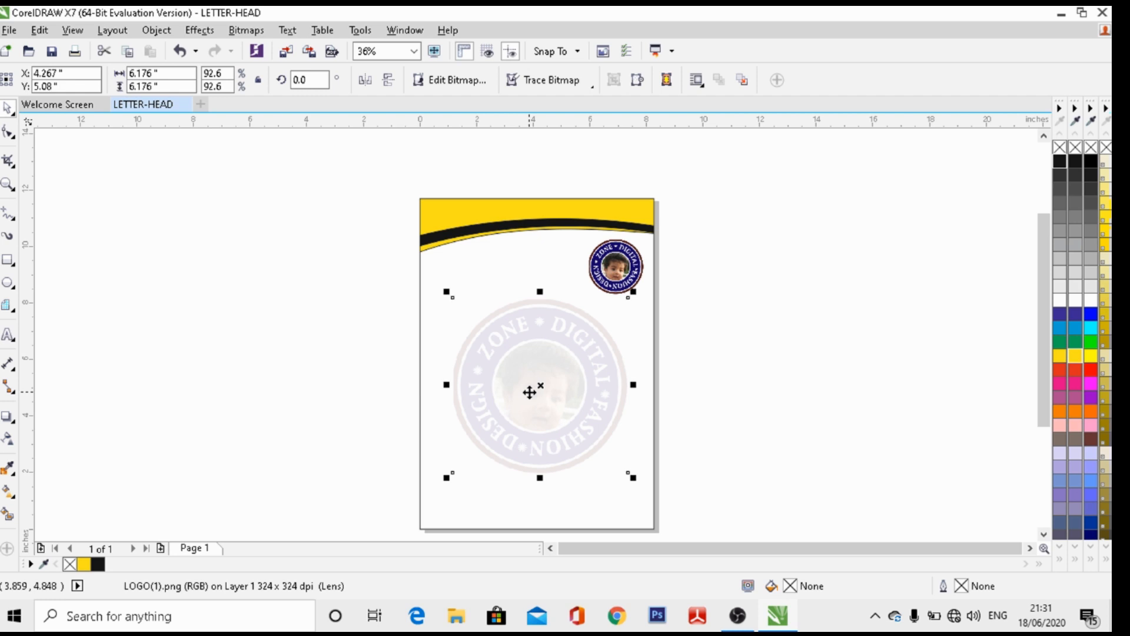
{"action": "key", "text": "Up"}
{"action": "key", "text": "Left"}
{"action": "key", "text": "Left"}
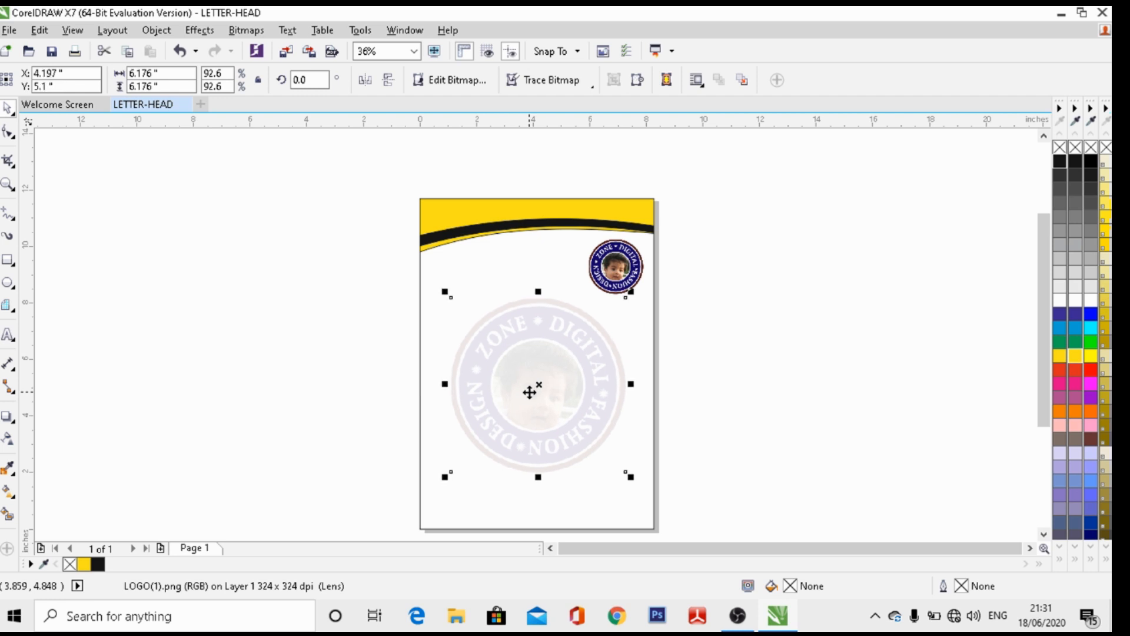
{"action": "left_click", "coordinate": [271, 312]}
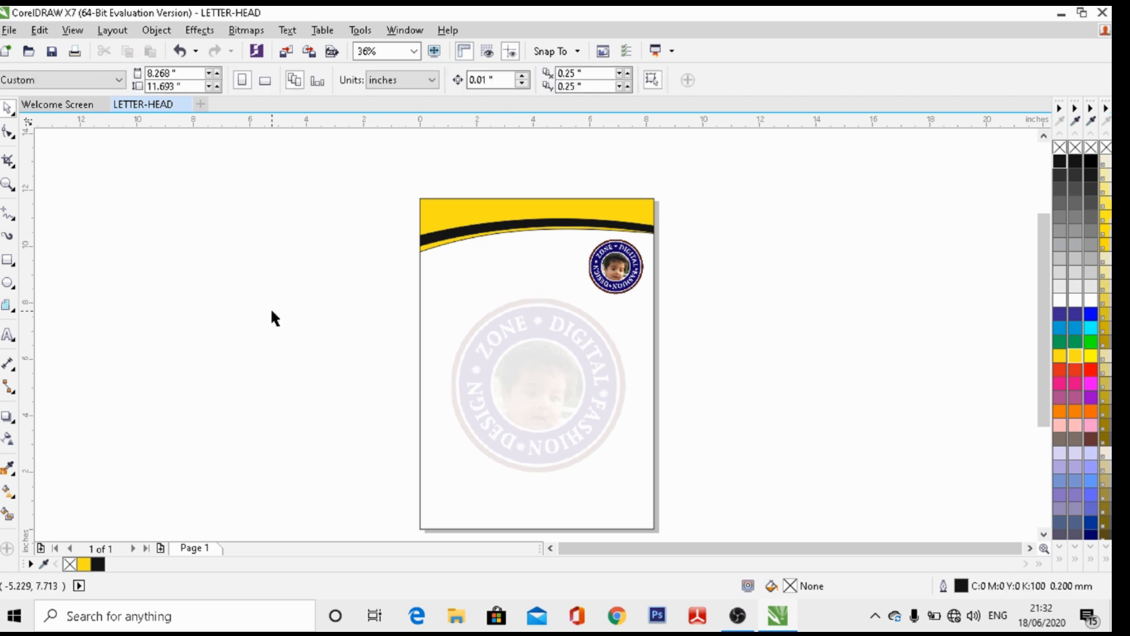
Nudge the watermark four more steps up, then take the Graph Paper tool at 3 columns, 1 row
{"action": "left_click", "coordinate": [532, 365]}
{"action": "key", "text": "Up"}
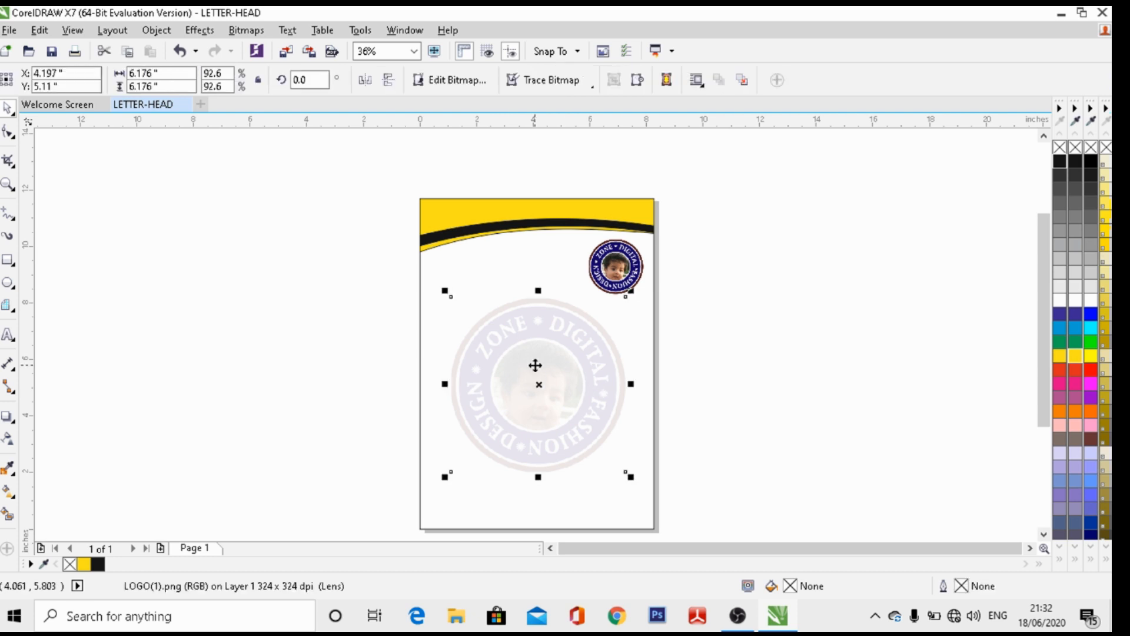
{"action": "key", "text": "Up"}
{"action": "key", "text": "Up"}
{"action": "key", "text": "Up"}
{"action": "key", "text": "Up"}
{"action": "key", "text": "Up"}
{"action": "key", "text": "Up"}
{"action": "key", "text": "Up"}
{"action": "key", "text": "Up"}
{"action": "key", "text": "Up"}
{"action": "key", "text": "Up"}
{"action": "key", "text": "Up"}
{"action": "key", "text": "Up"}
{"action": "key", "text": "Up"}
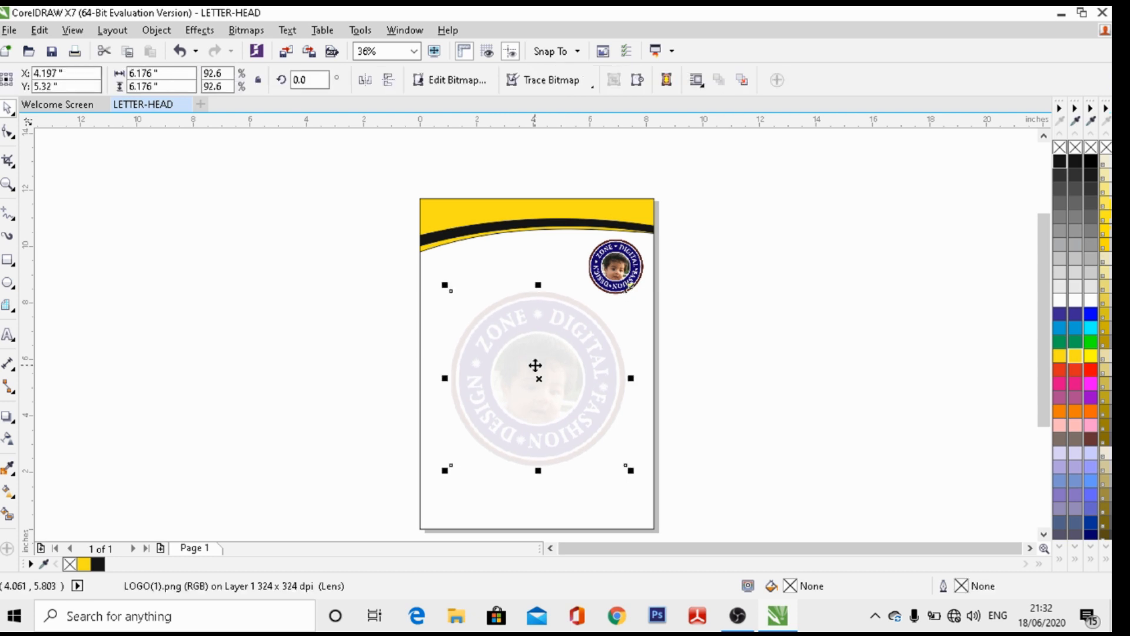
{"action": "key", "text": "Up"}
{"action": "key", "text": "Up"}
{"action": "key", "text": "Up"}
{"action": "key", "text": "Up"}
{"action": "key", "text": "Up"}
{"action": "key", "text": "Up"}
{"action": "key", "text": "Up"}
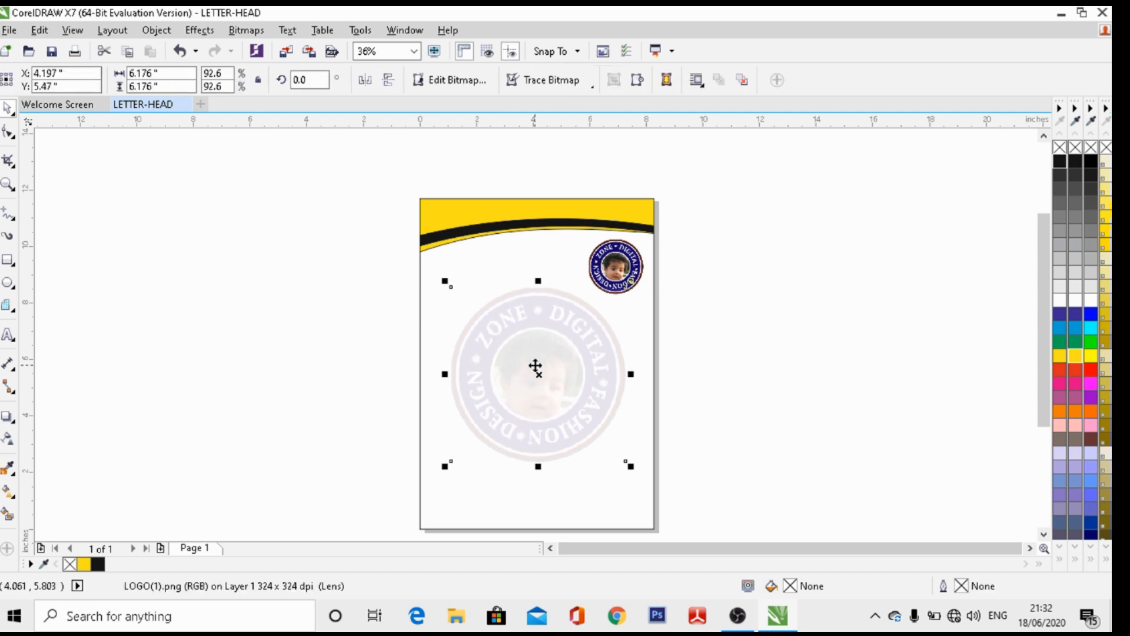
{"action": "key", "text": "Up"}
{"action": "key", "text": "Up"}
{"action": "key", "text": "Up"}
{"action": "key", "text": "Up"}
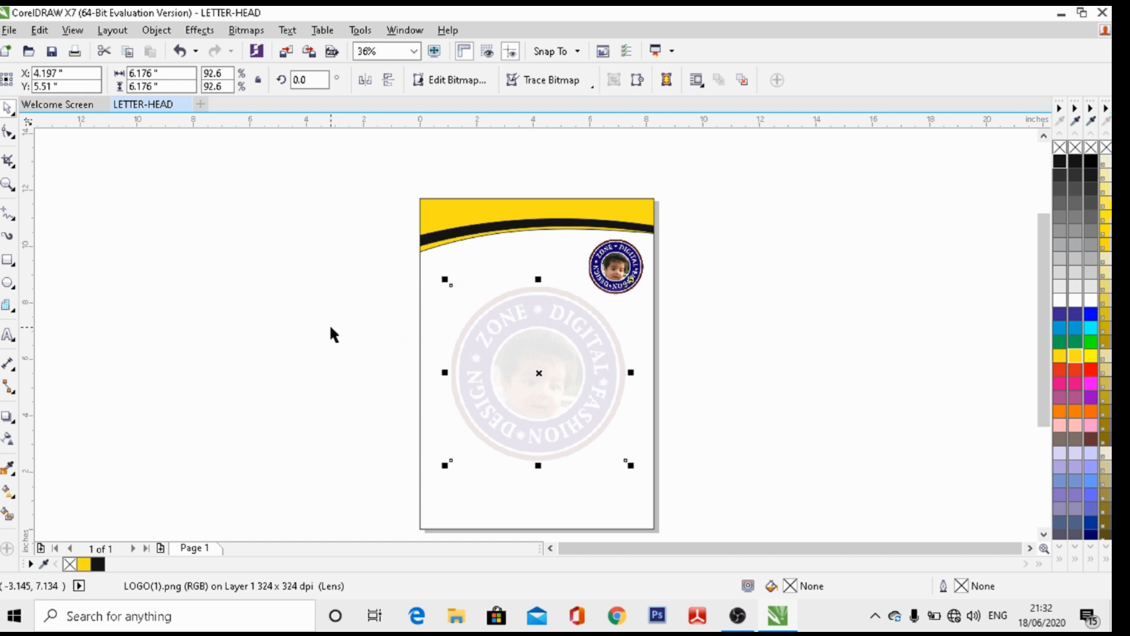
{"action": "left_click", "coordinate": [331, 328]}
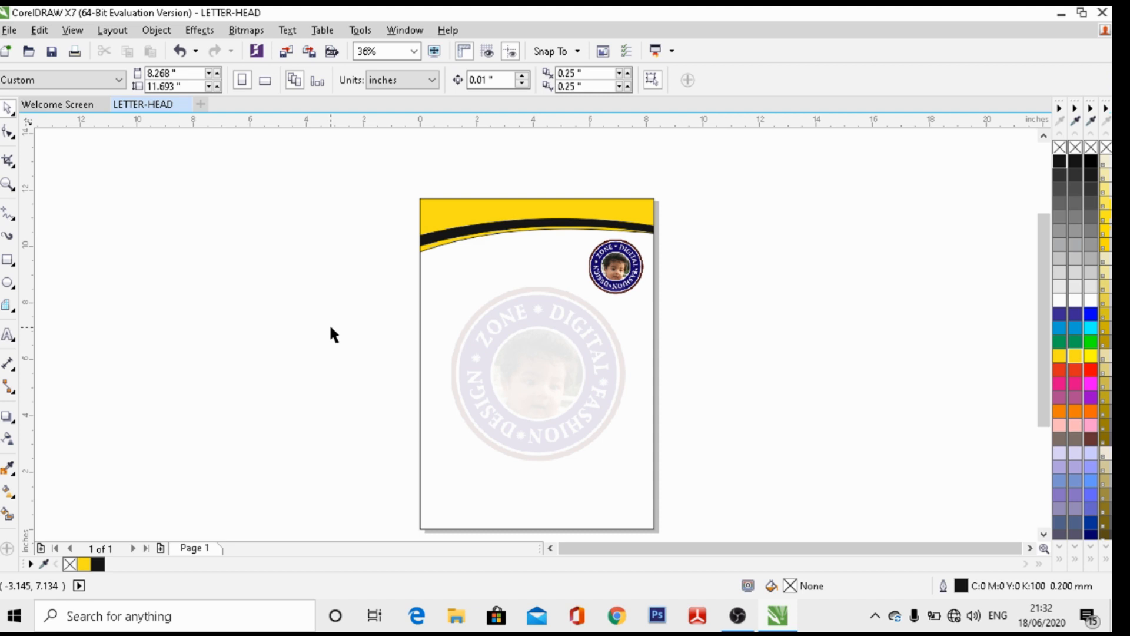
{"action": "left_click", "coordinate": [9, 307]}
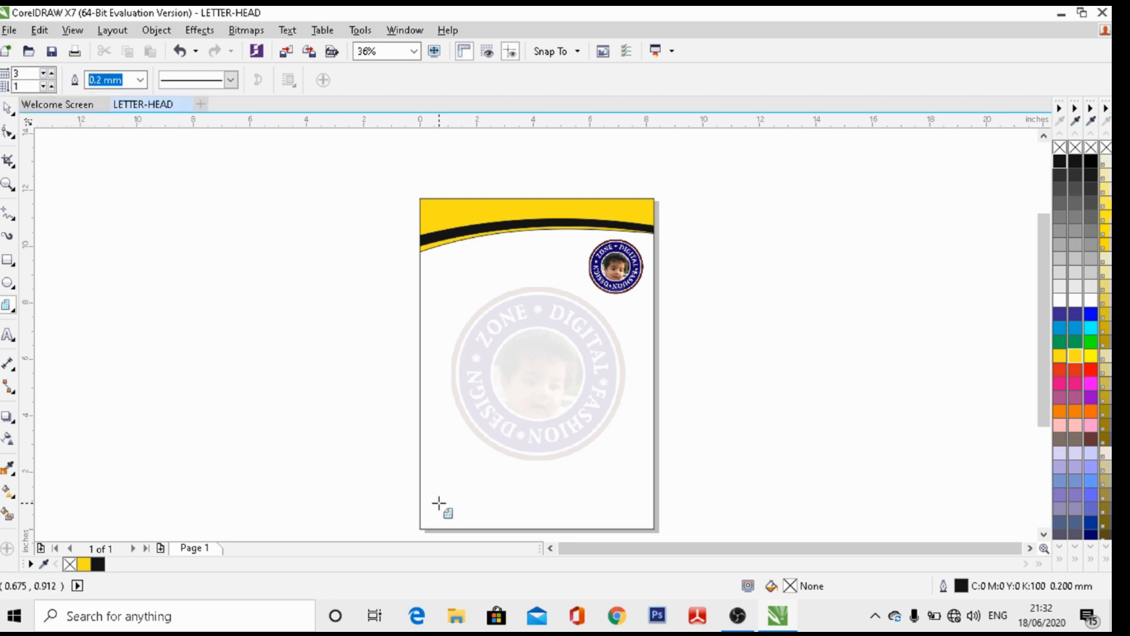
Draw a 3x1 grid across the page bottom, stretched to 8.268 x 1.172 inches
{"action": "left_click_drag", "start_coordinate": [420, 496], "coordinate": [653, 528]}
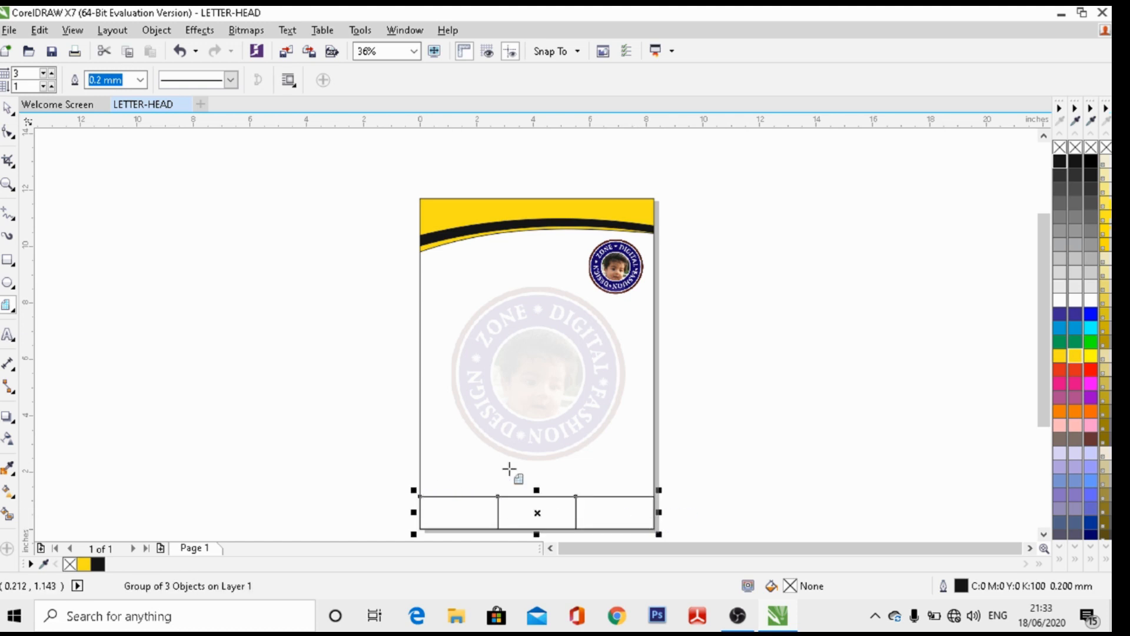
{"action": "left_click_drag", "start_coordinate": [537, 491], "coordinate": [537, 483]}
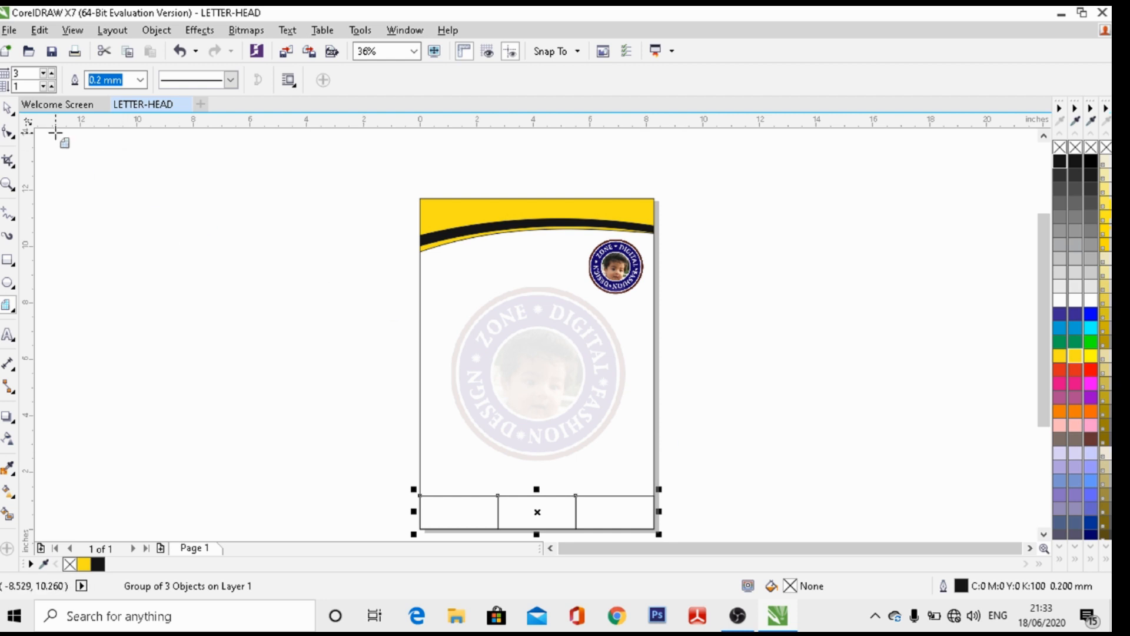
{"action": "left_click", "coordinate": [8, 107]}
{"action": "left_click", "coordinate": [282, 213]}
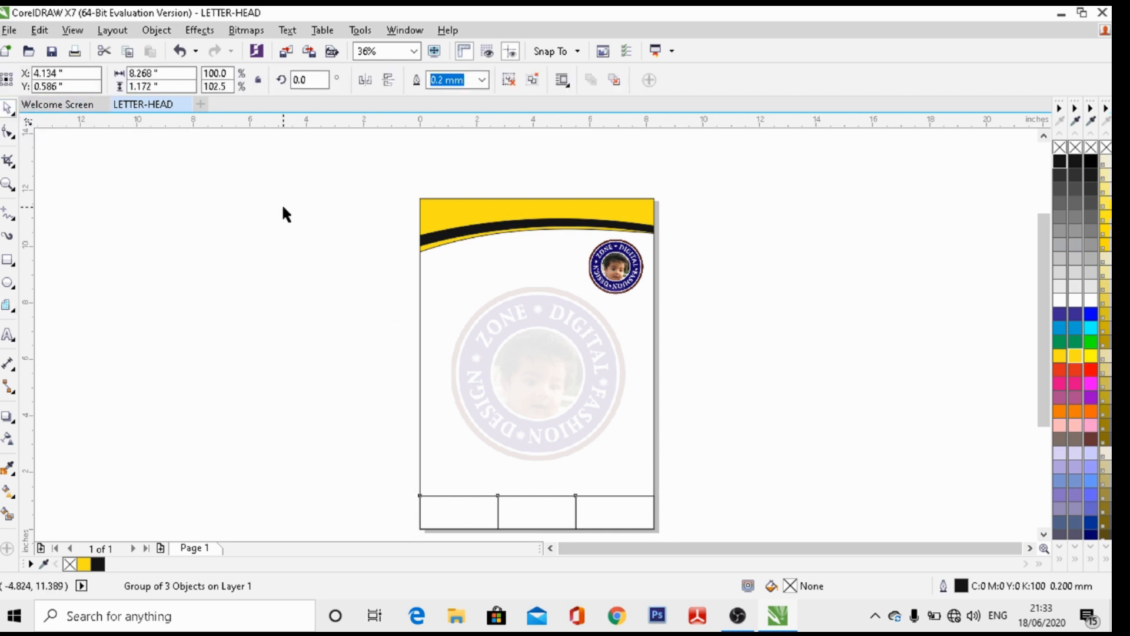
{"action": "left_click", "coordinate": [282, 213]}
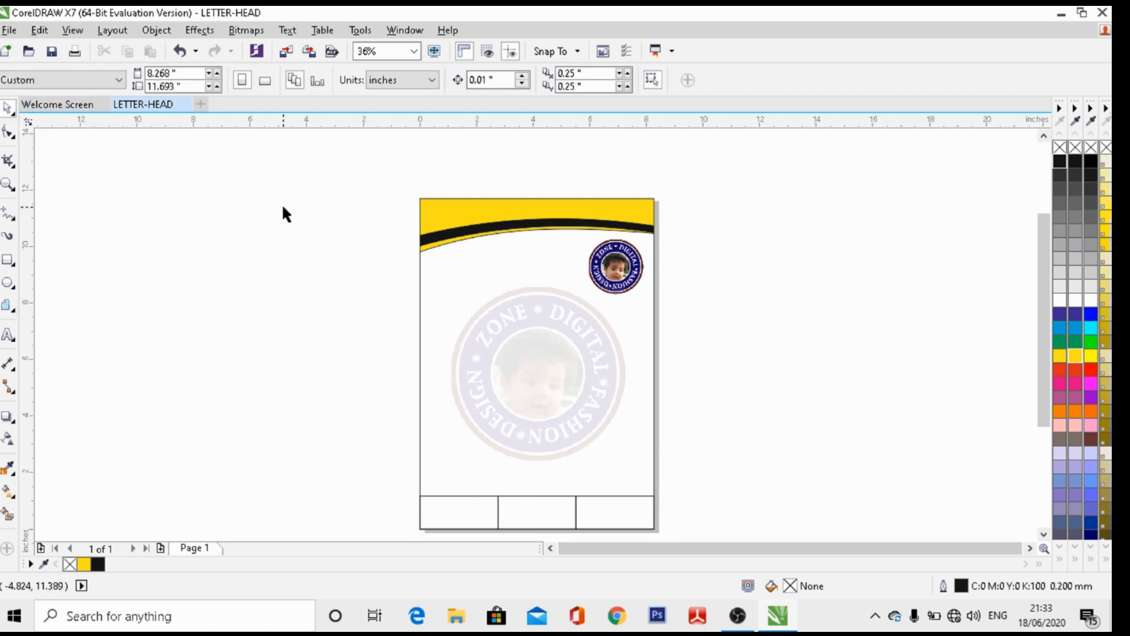
Import CONTECT ICON.png and place the phone icon on the page
{"action": "left_click", "coordinate": [9, 30]}
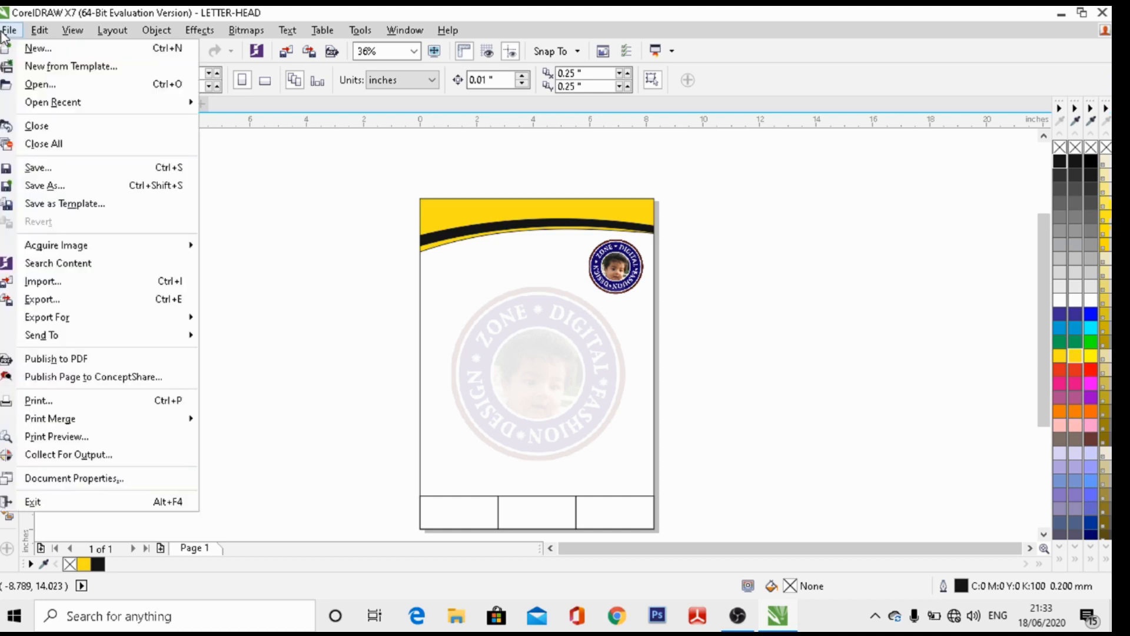
{"action": "left_click", "coordinate": [59, 282]}
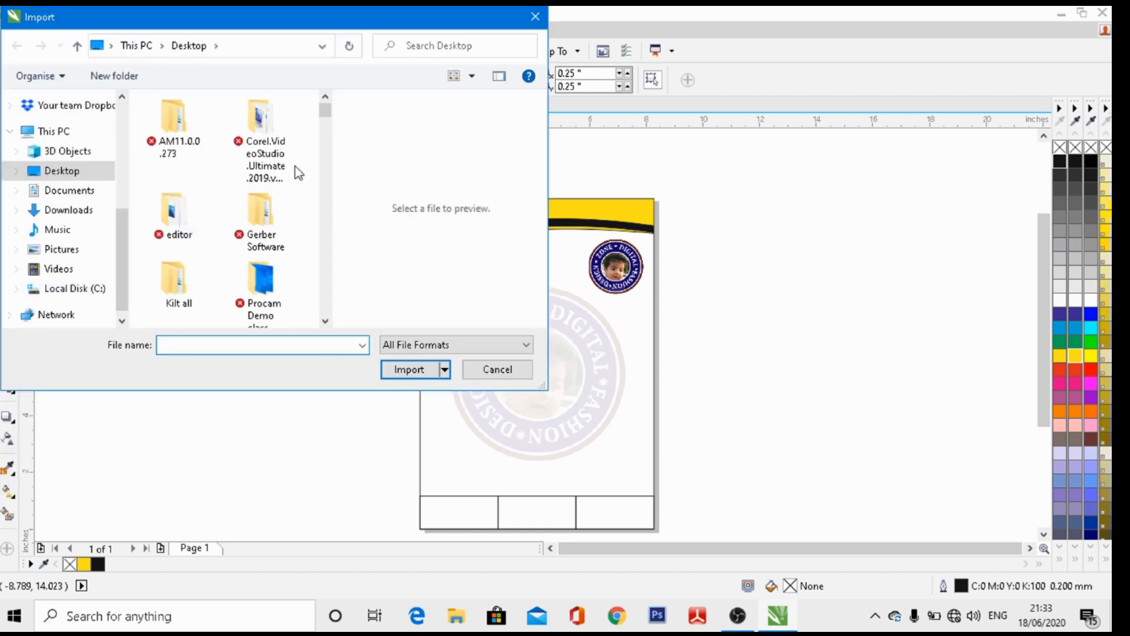
{"action": "left_click_drag", "start_coordinate": [325, 110], "coordinate": [328, 176]}
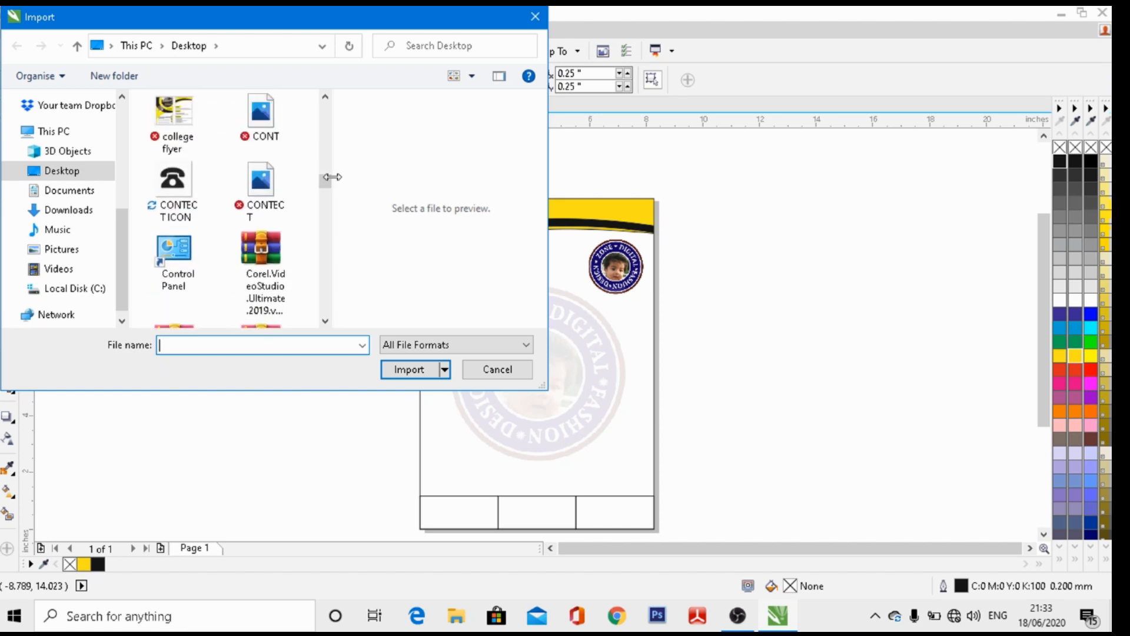
{"action": "left_click", "coordinate": [176, 194]}
{"action": "left_click", "coordinate": [405, 369]}
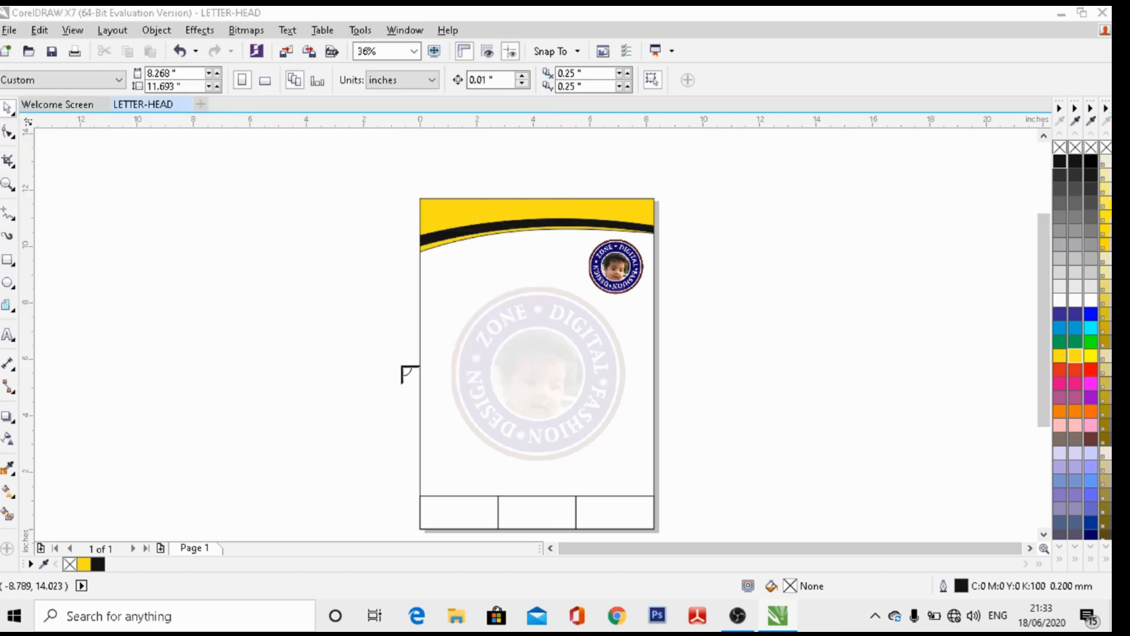
{"action": "left_click", "coordinate": [326, 327]}
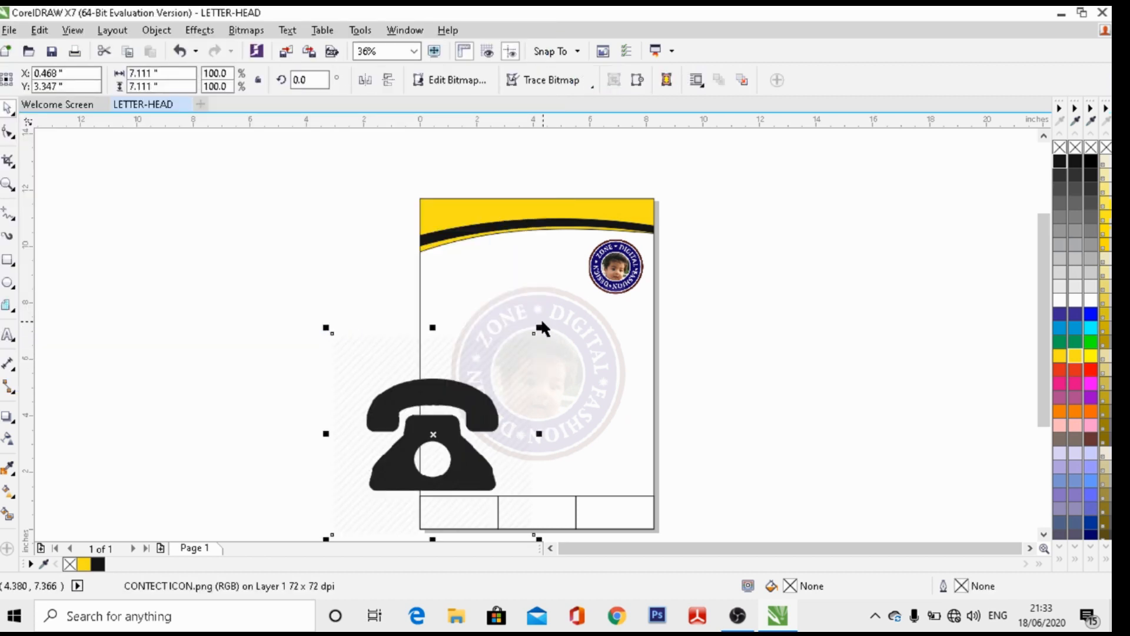
Shrink the phone icon to 0.839 x 0.839 inches and move it into the left footer cell
{"action": "left_click_drag", "start_coordinate": [537, 325], "coordinate": [358, 503]}
{"action": "left_click_drag", "start_coordinate": [343, 524], "coordinate": [436, 511]}
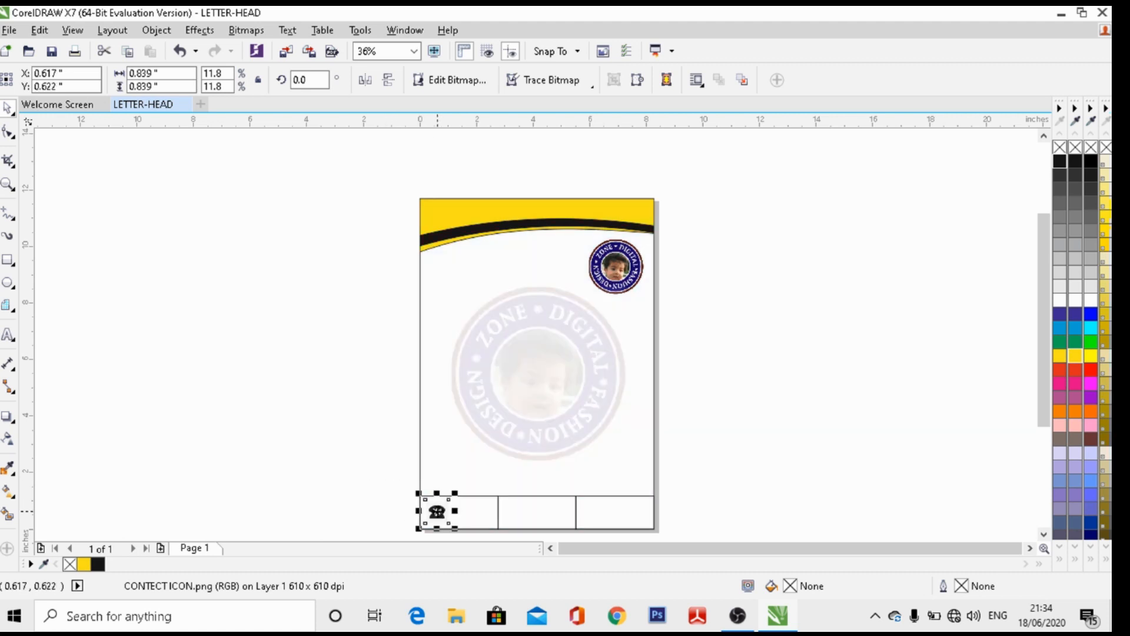
{"action": "left_click", "coordinate": [7, 188]}
{"action": "left_click_drag", "start_coordinate": [356, 468], "coordinate": [728, 498]}
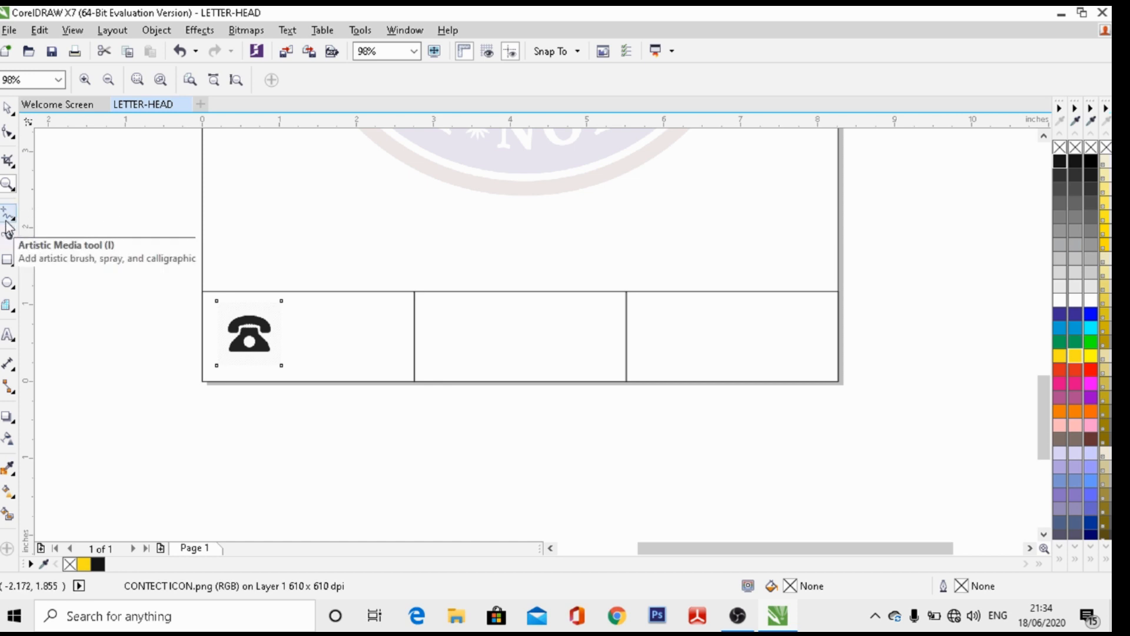
{"action": "left_click", "coordinate": [7, 108]}
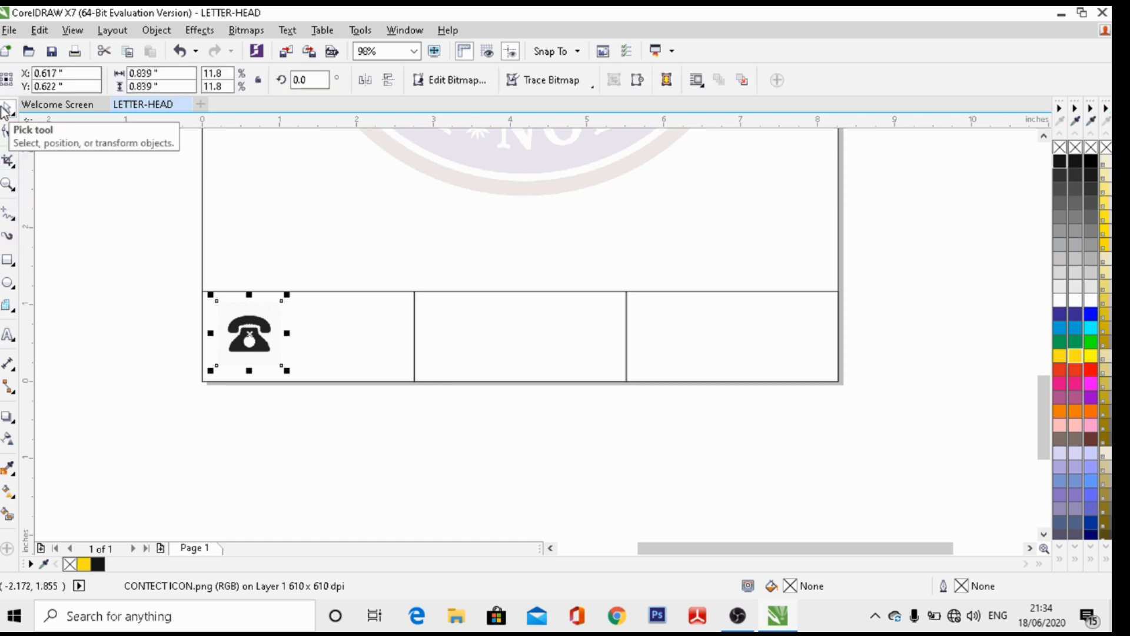
{"action": "left_click", "coordinate": [172, 282]}
{"action": "left_click", "coordinate": [264, 347]}
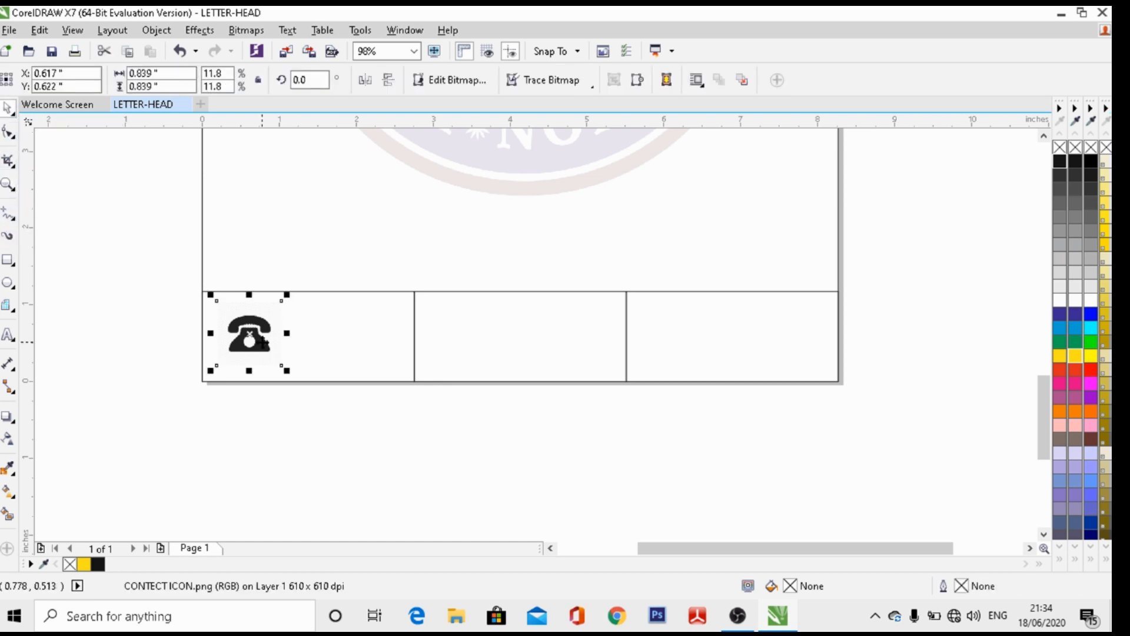
{"action": "left_click", "coordinate": [362, 334]}
{"action": "left_click", "coordinate": [65, 373]}
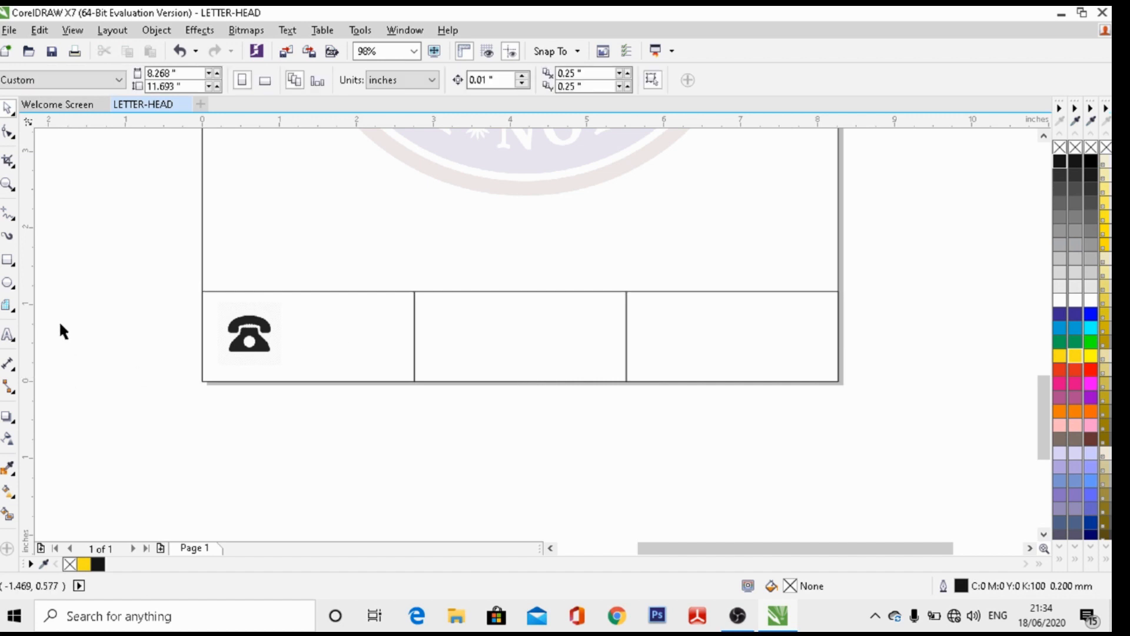
Type the contact phone number at 12 pt beside the phone icon and nudge it into place
{"action": "left_click", "coordinate": [7, 336]}
{"action": "left_click", "coordinate": [292, 333]}
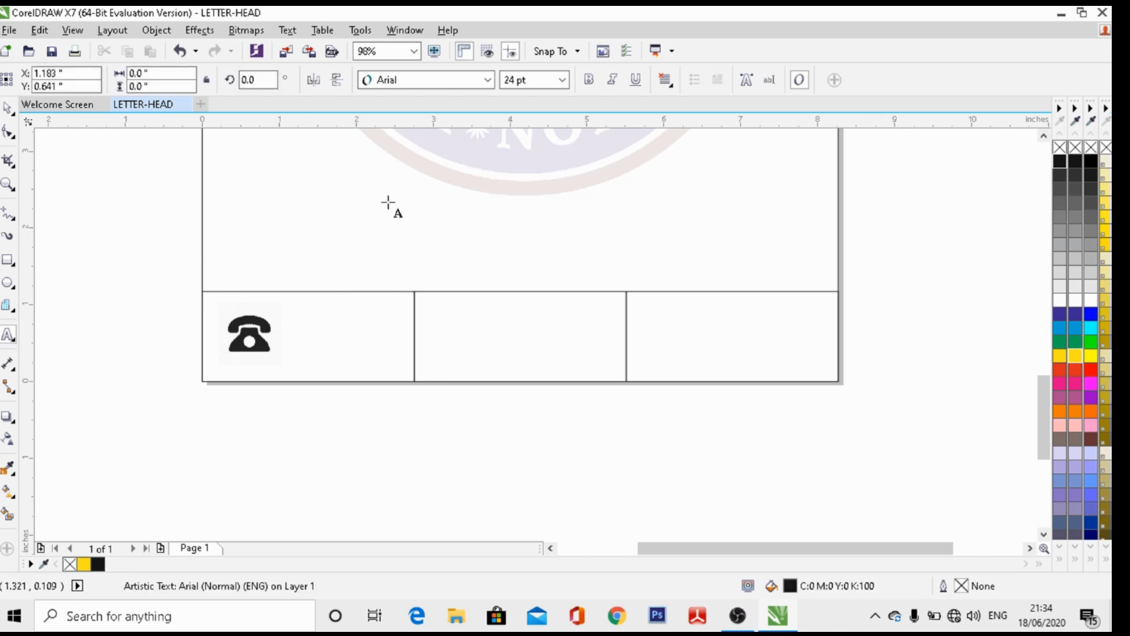
{"action": "left_click", "coordinate": [562, 80]}
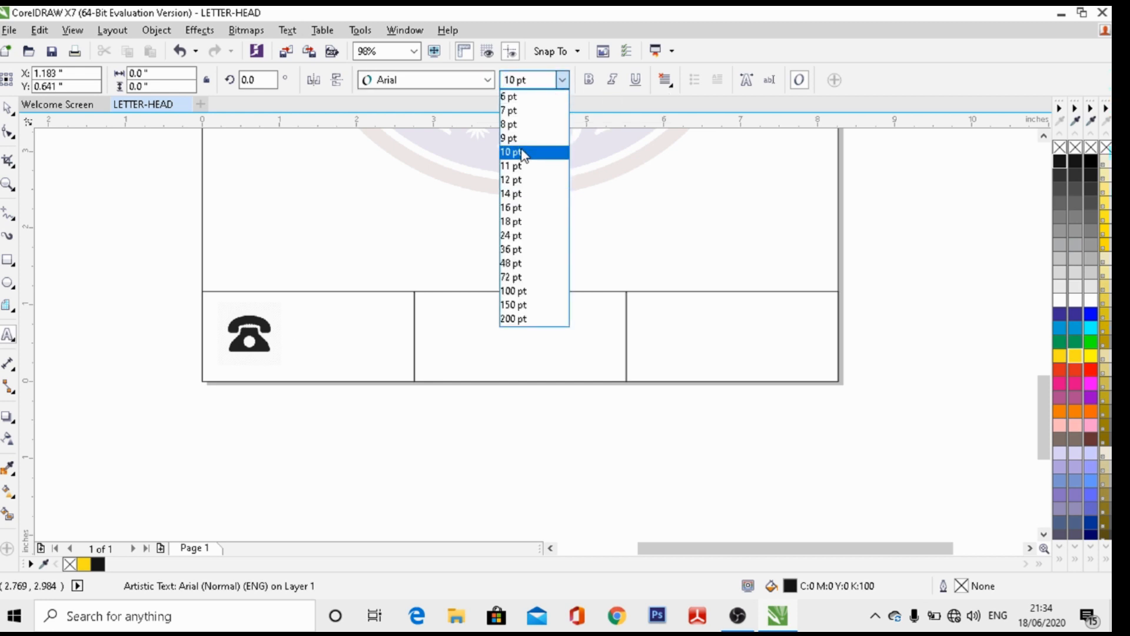
{"action": "left_click", "coordinate": [522, 180]}
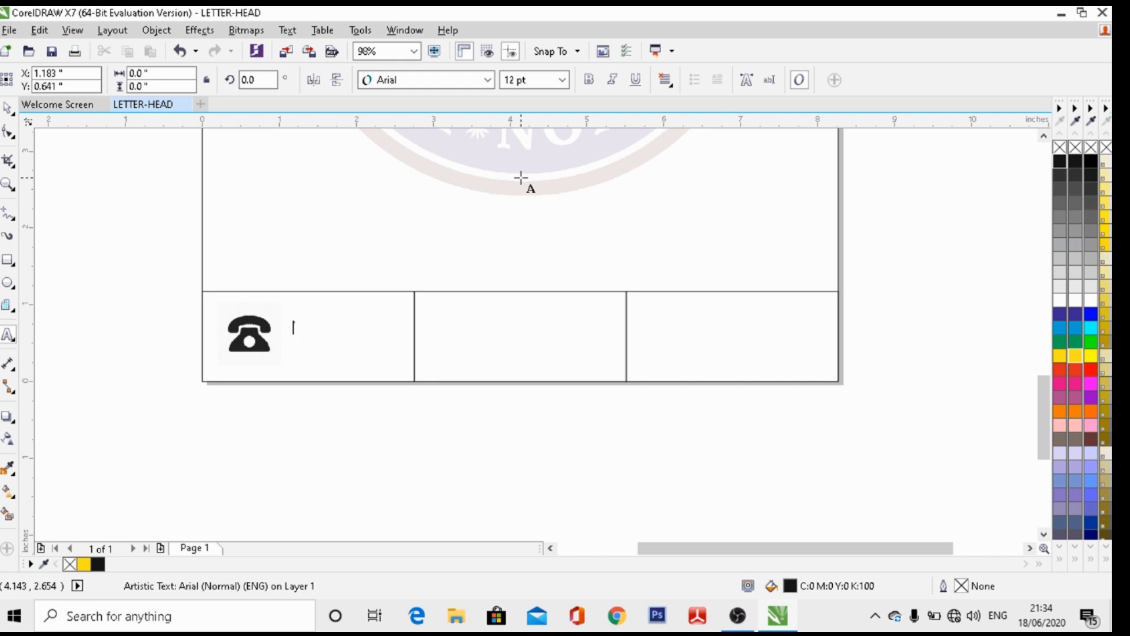
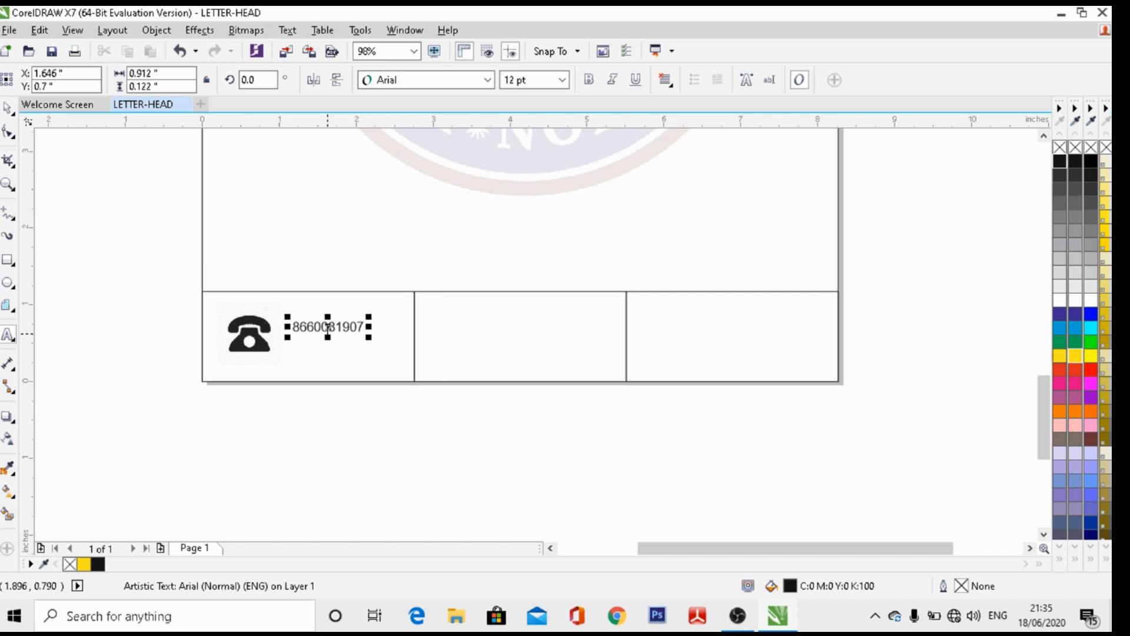
{"action": "left_click_drag", "start_coordinate": [326, 341], "coordinate": [408, 357]}
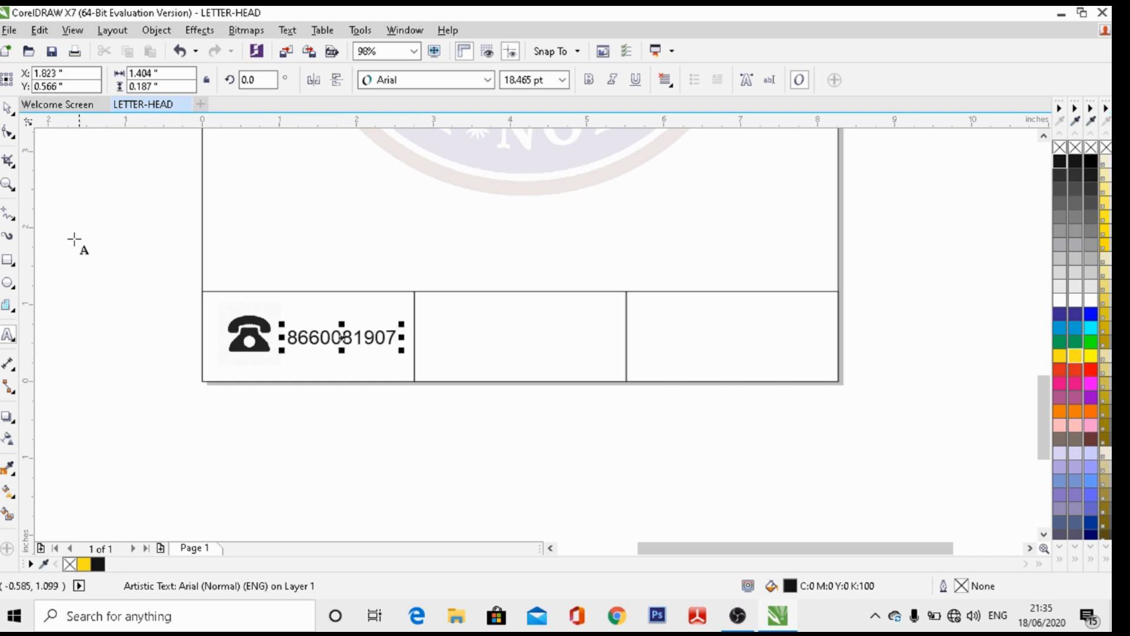
{"action": "left_click", "coordinate": [7, 111]}
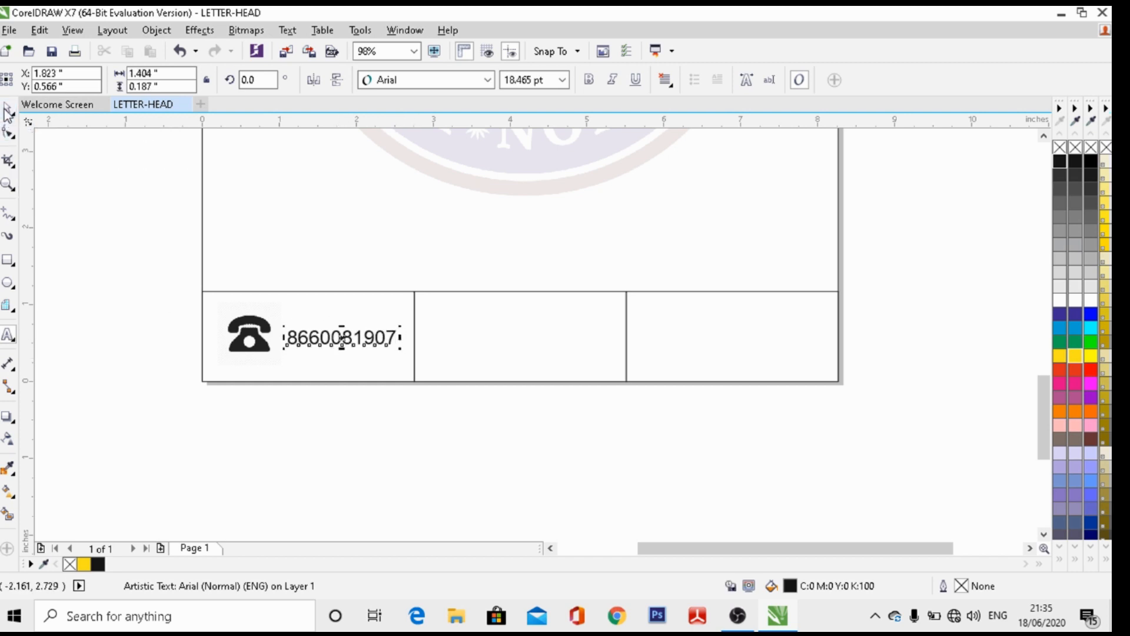
{"action": "left_click", "coordinate": [136, 306]}
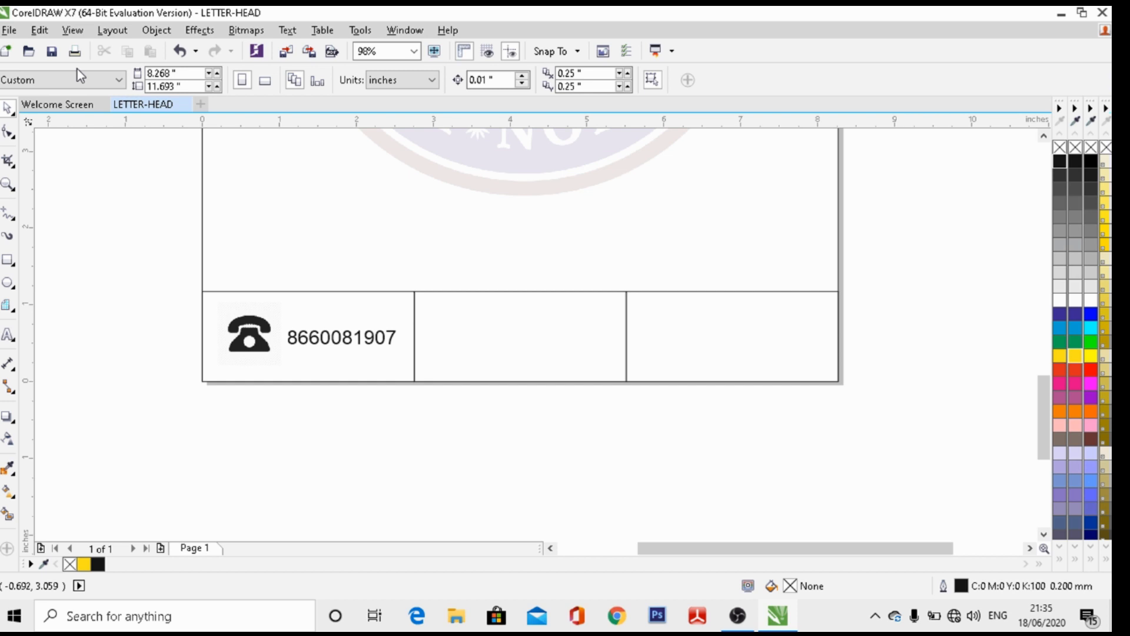
Import ADDRESS ICON.jpg and place the location-pin image on the page
{"action": "left_click", "coordinate": [9, 29]}
{"action": "mouse_move", "coordinate": [81, 252]}
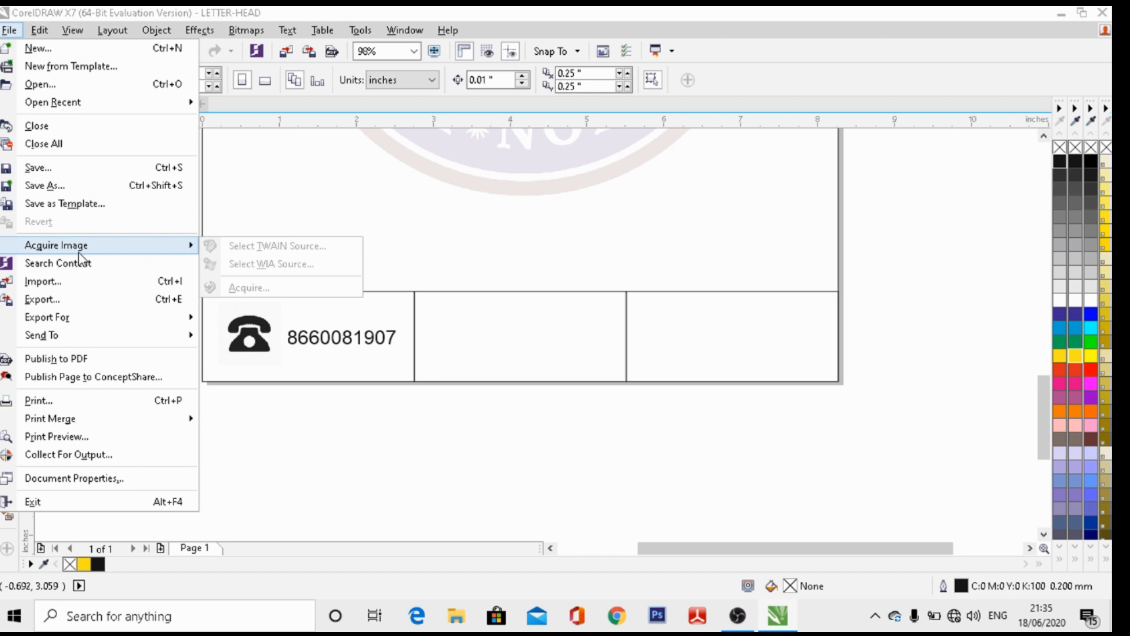
{"action": "left_click", "coordinate": [79, 282]}
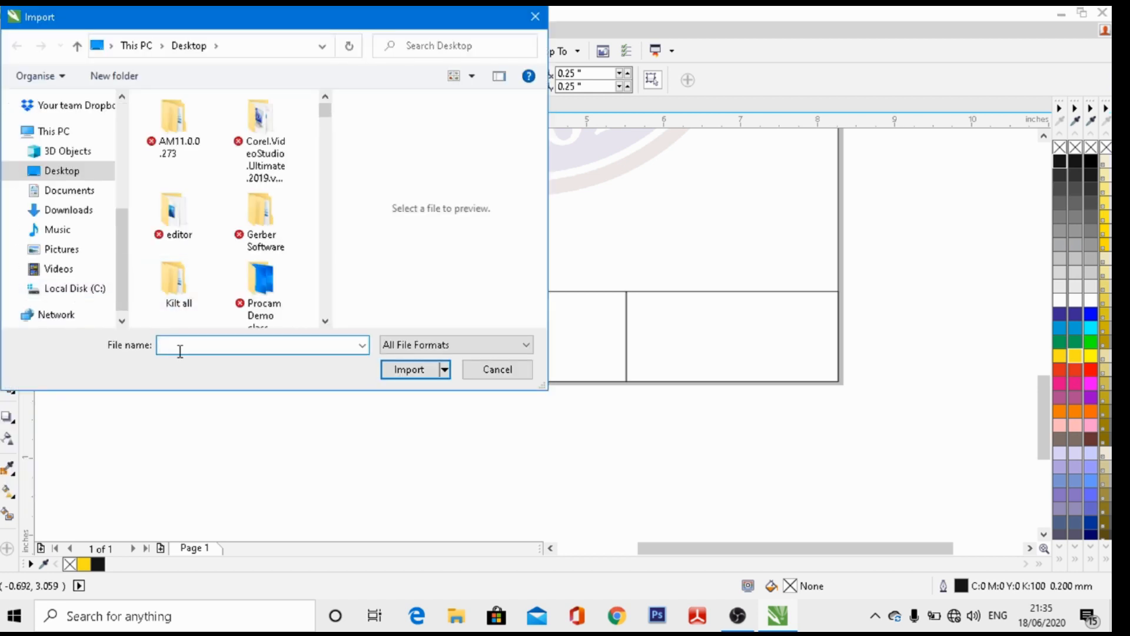
{"action": "type", "text": "ADDRE"}
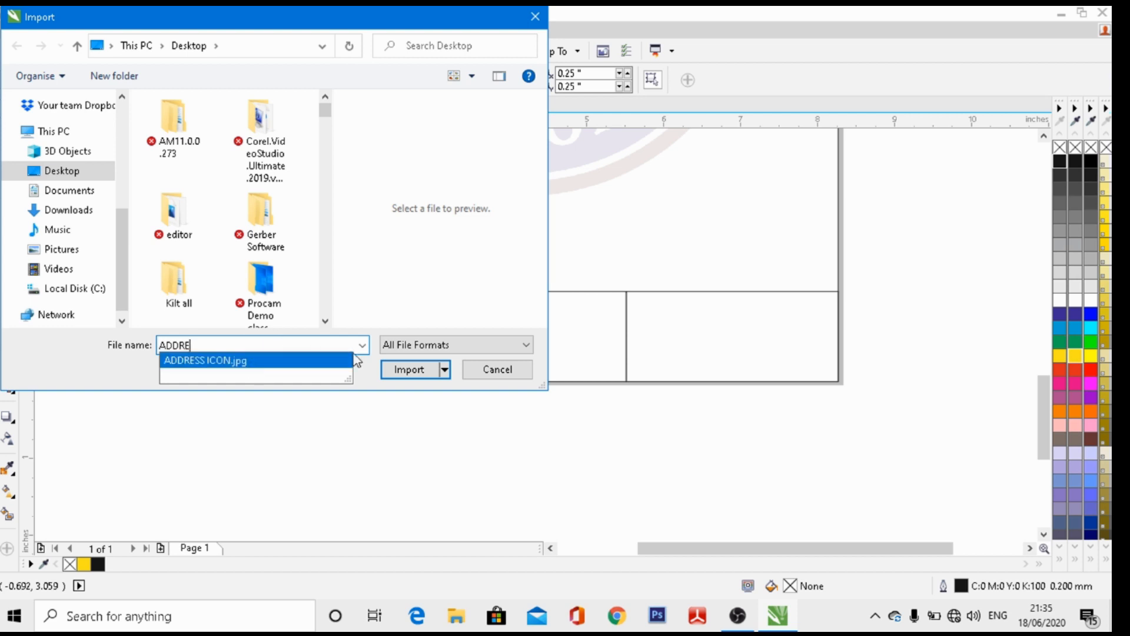
{"action": "left_click", "coordinate": [352, 360]}
{"action": "left_click", "coordinate": [412, 370]}
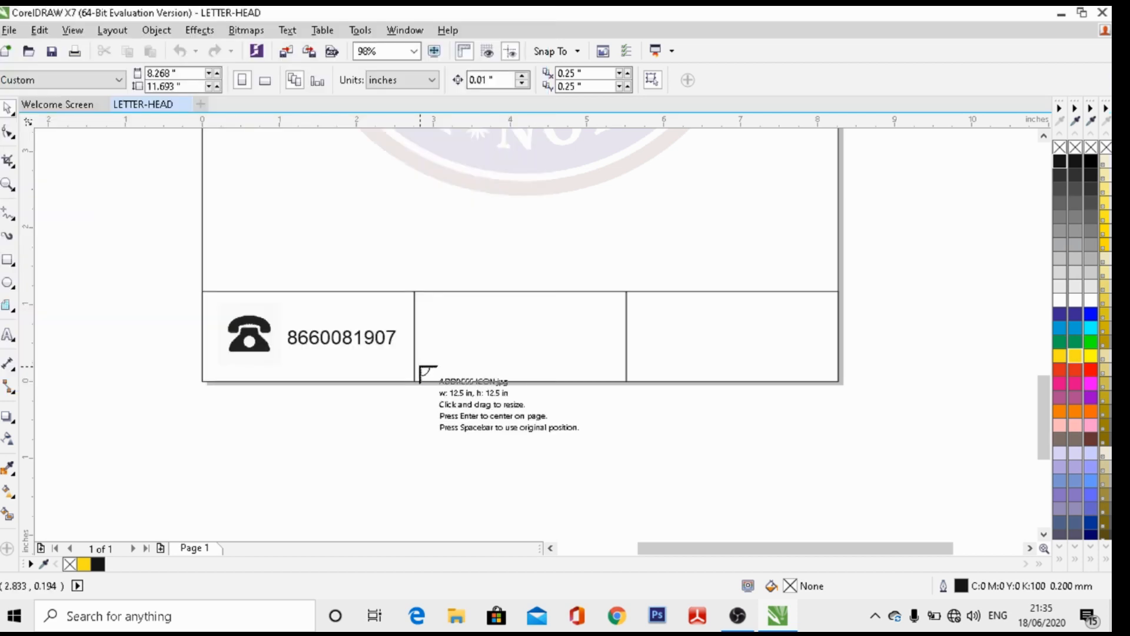
{"action": "left_click", "coordinate": [508, 303]}
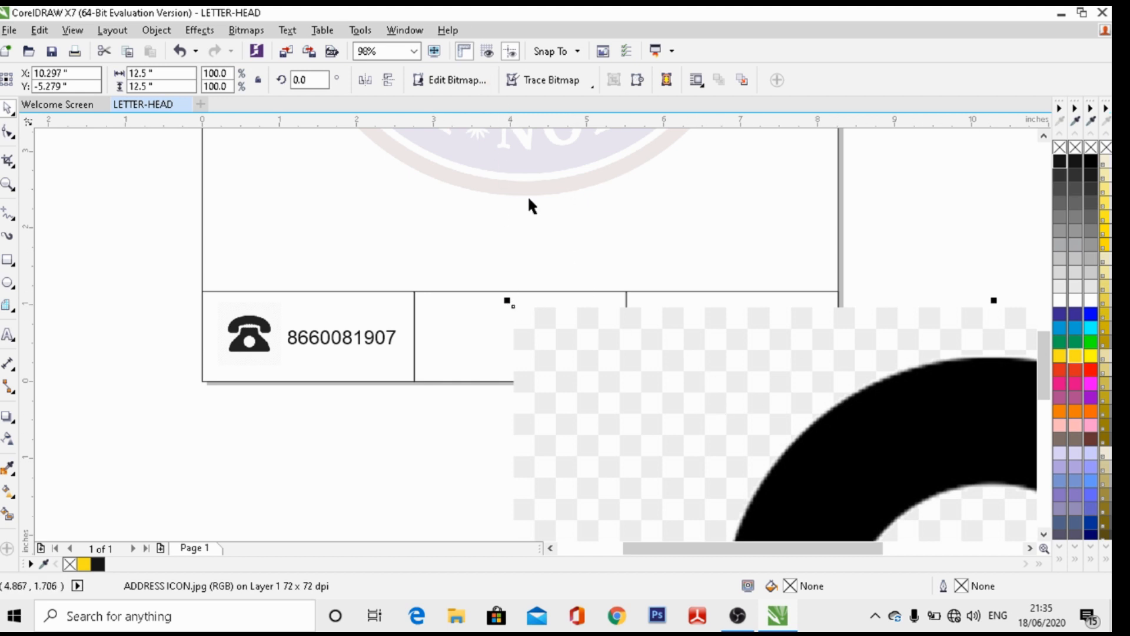
Zoom to the pin image and shrink it to 0.949 x 0.949 inches in the middle cell
{"action": "left_click", "coordinate": [413, 52]}
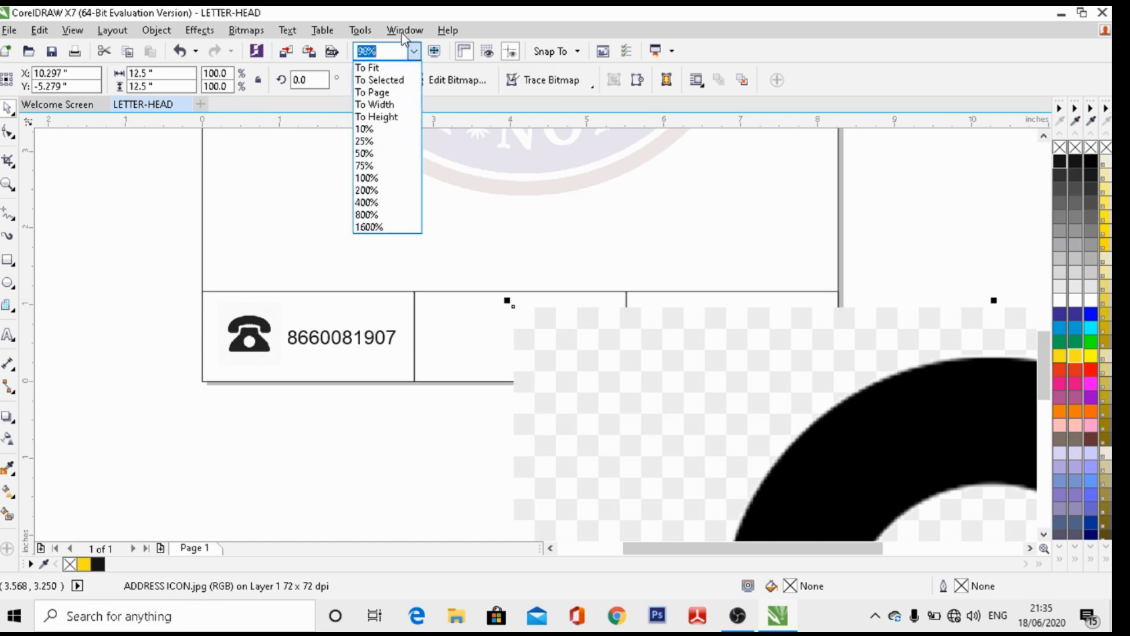
{"action": "left_click", "coordinate": [396, 80]}
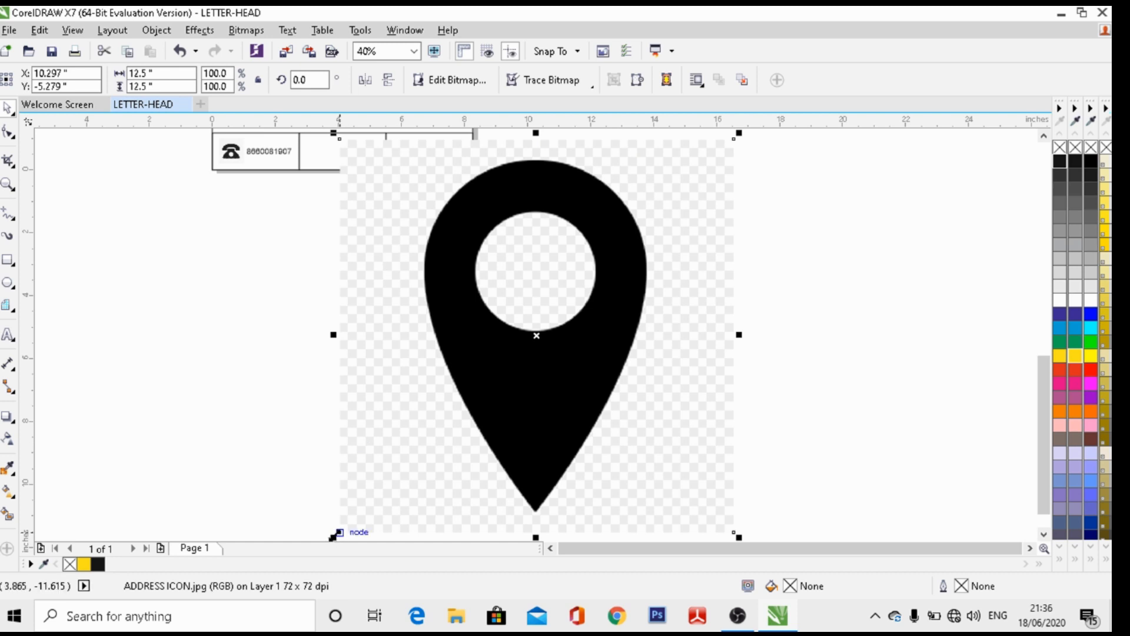
{"action": "left_click_drag", "start_coordinate": [333, 535], "coordinate": [317, 150]}
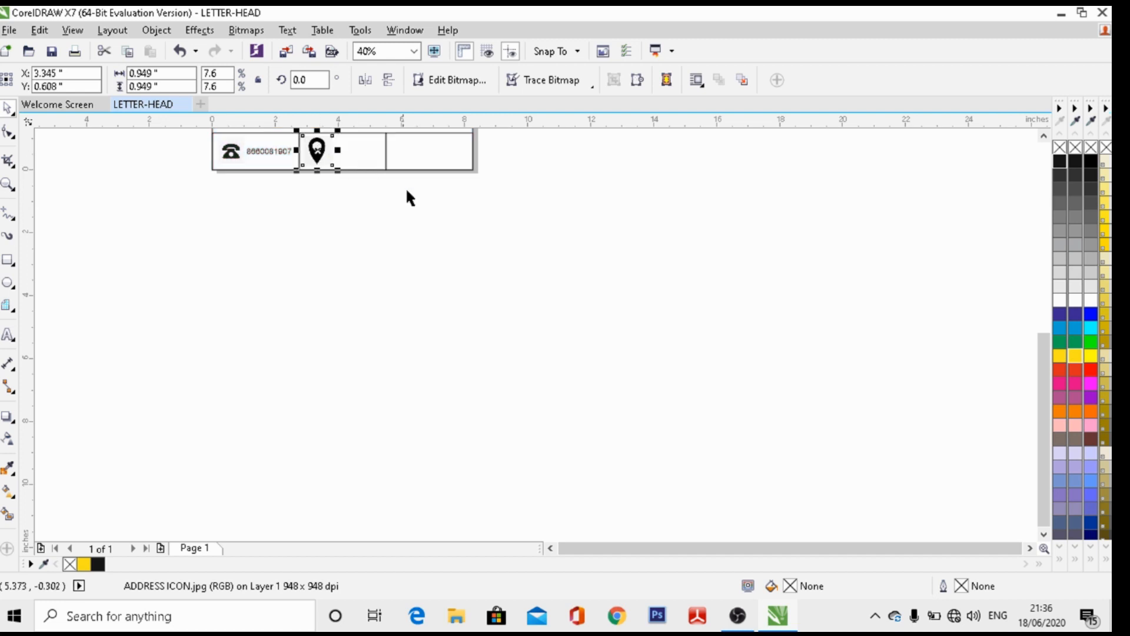
{"action": "left_click", "coordinate": [363, 246]}
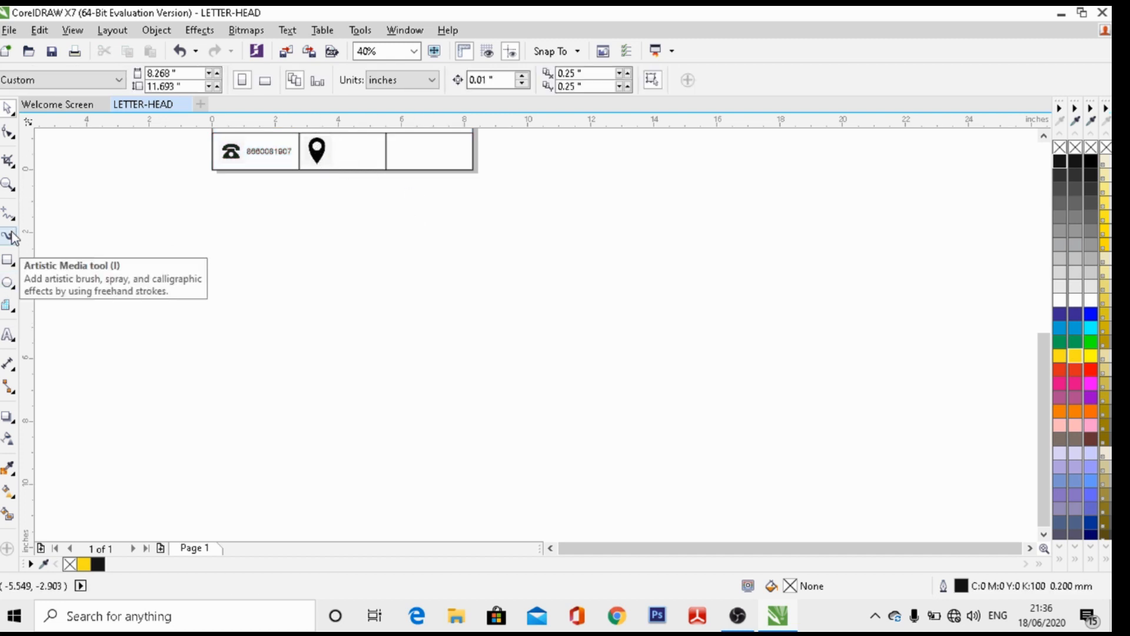
Zoom in on the footer and trim the pin to 0.701 x 0.806 inches at the middle cell's left
{"action": "left_click", "coordinate": [9, 184]}
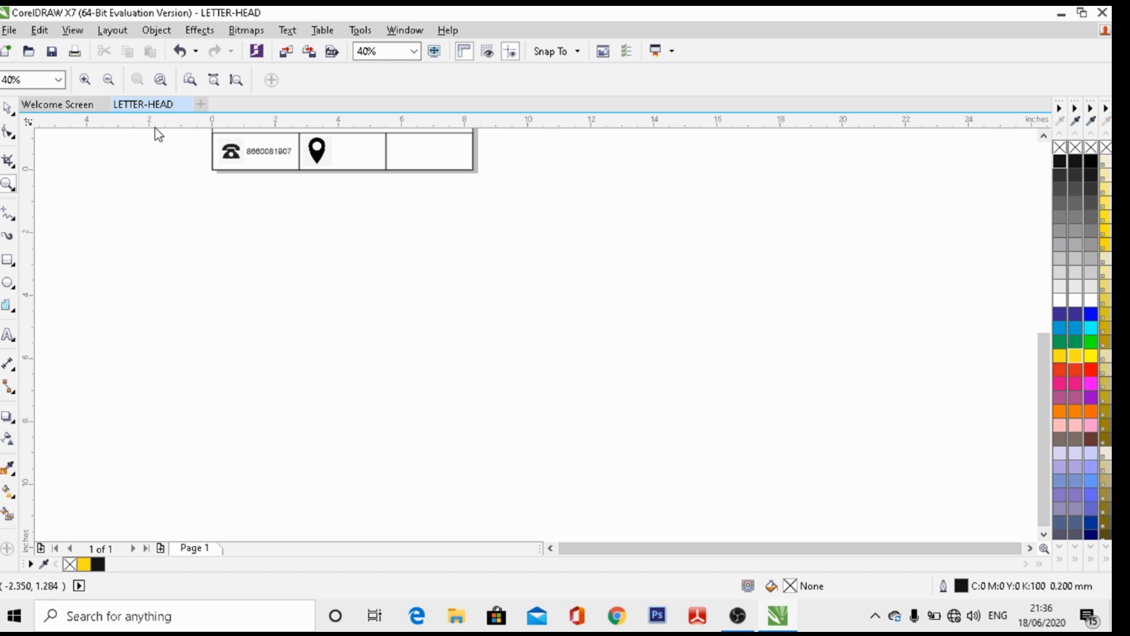
{"action": "left_click_drag", "start_coordinate": [155, 128], "coordinate": [424, 179]}
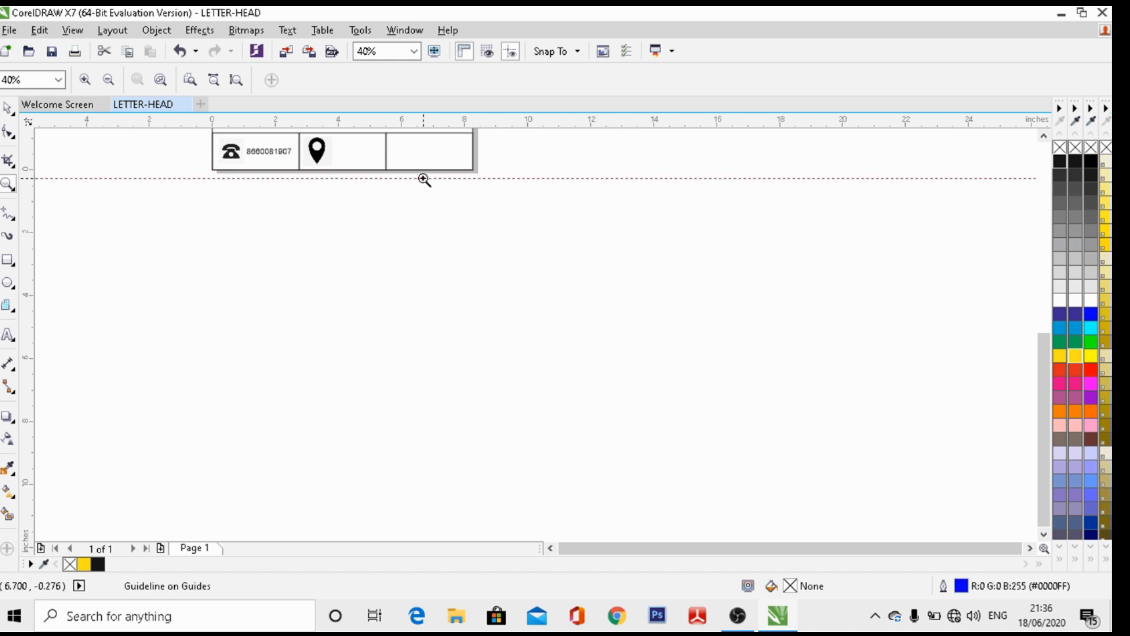
{"action": "left_click", "coordinate": [415, 52]}
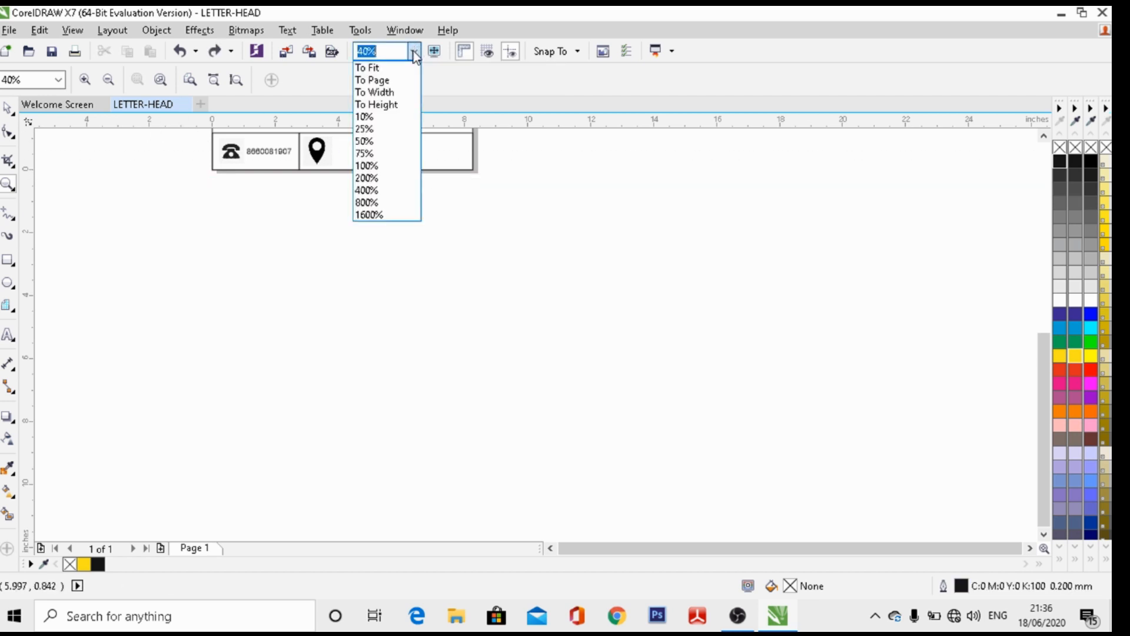
{"action": "left_click", "coordinate": [377, 69]}
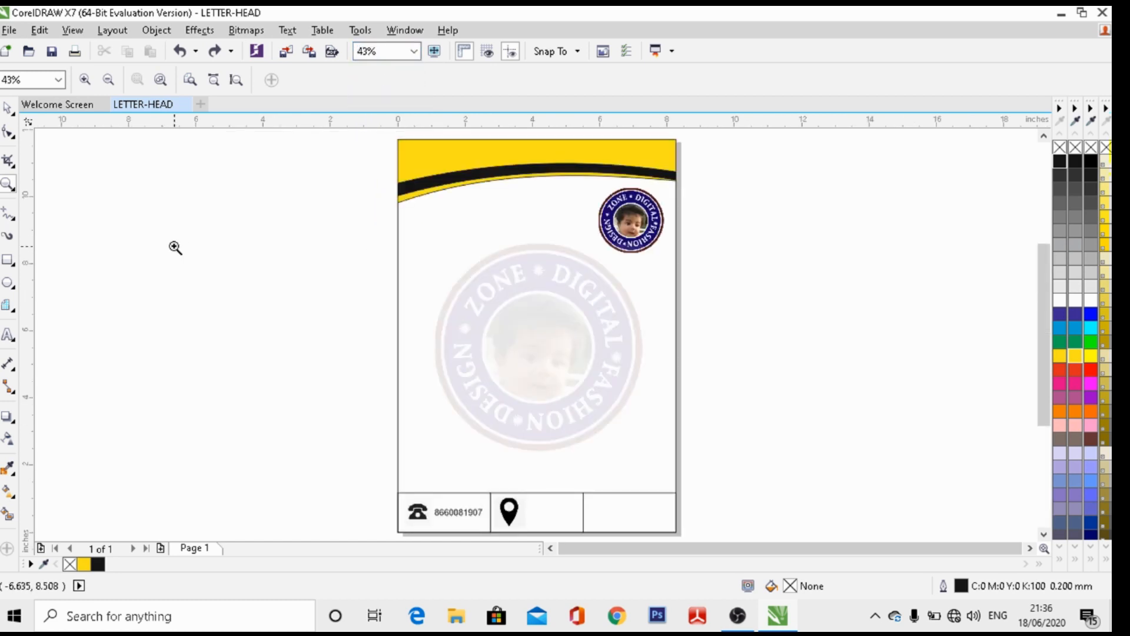
{"action": "left_click_drag", "start_coordinate": [327, 451], "coordinate": [737, 488]}
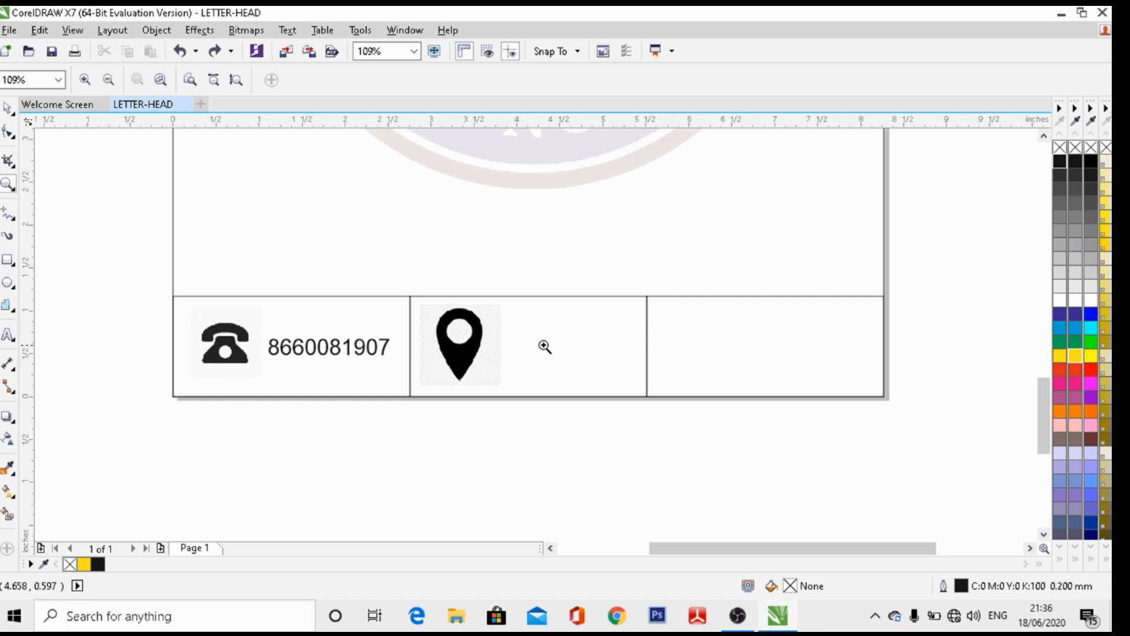
{"action": "left_click", "coordinate": [9, 113]}
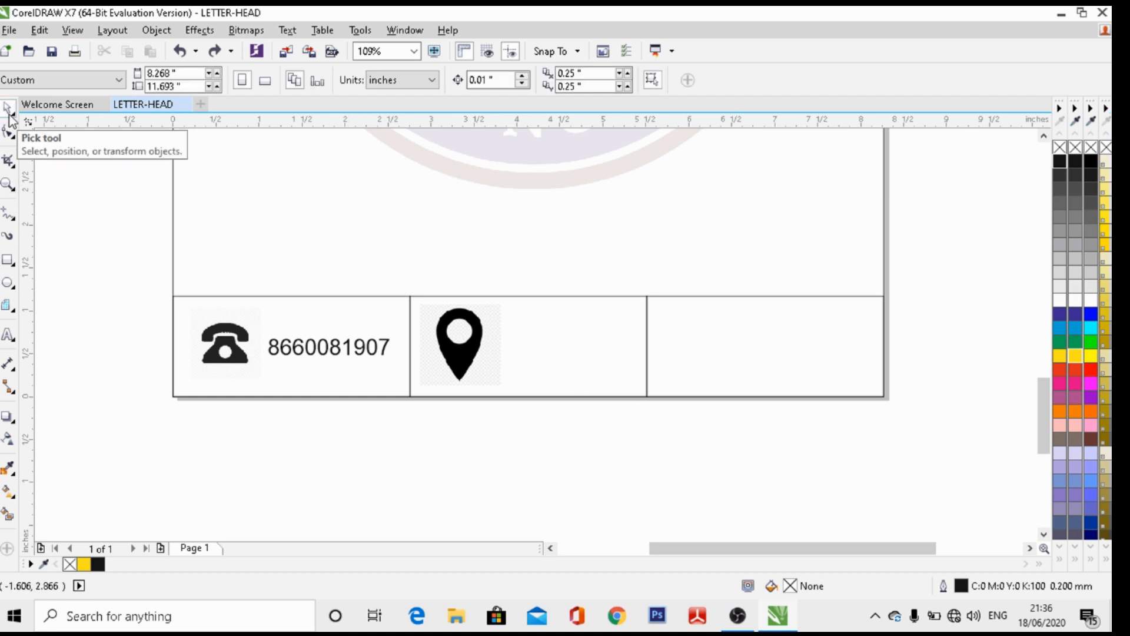
{"action": "left_click", "coordinate": [486, 353]}
{"action": "left_click_drag", "start_coordinate": [501, 303], "coordinate": [493, 310]}
{"action": "left_click_drag", "start_coordinate": [497, 351], "coordinate": [485, 350]}
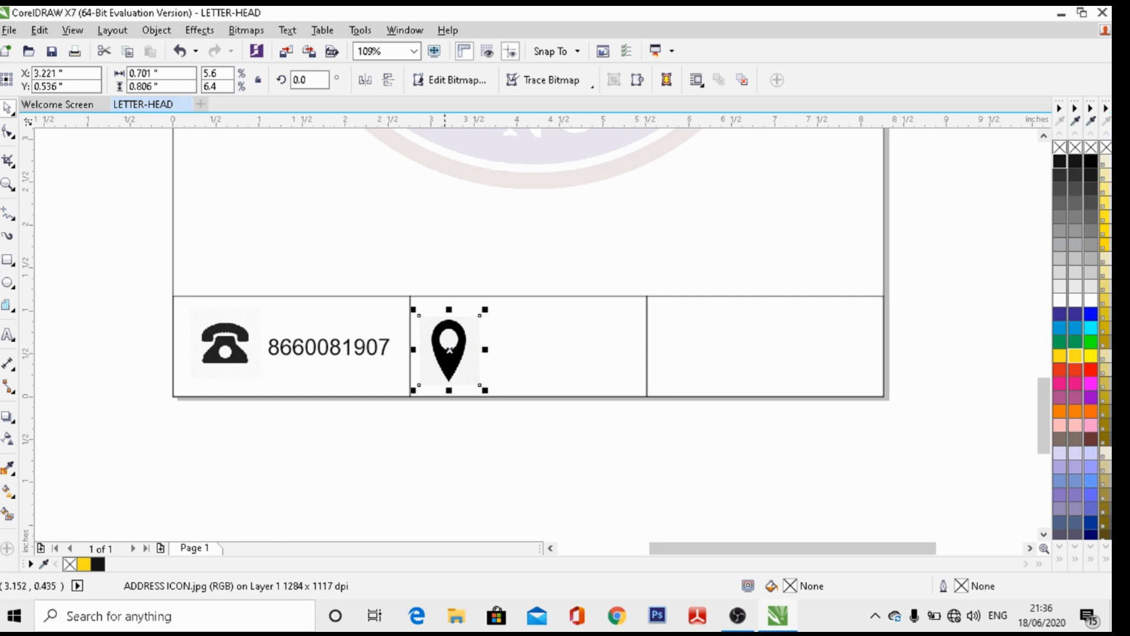
{"action": "left_click_drag", "start_coordinate": [450, 349], "coordinate": [448, 346]}
{"action": "left_click", "coordinate": [540, 425]}
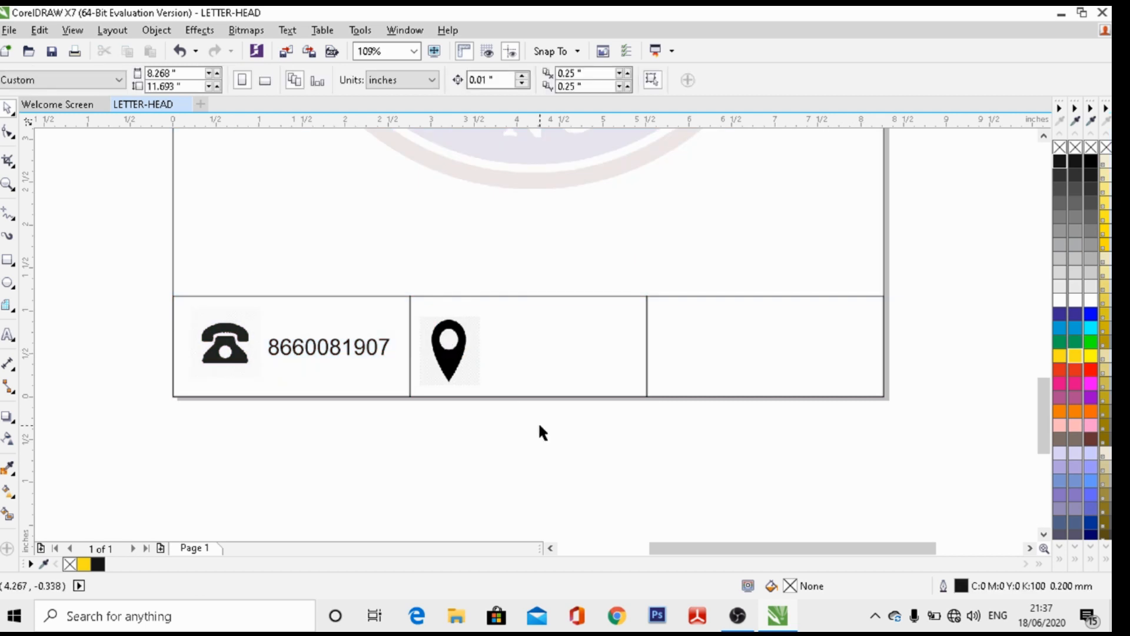
{"action": "left_click", "coordinate": [8, 335]}
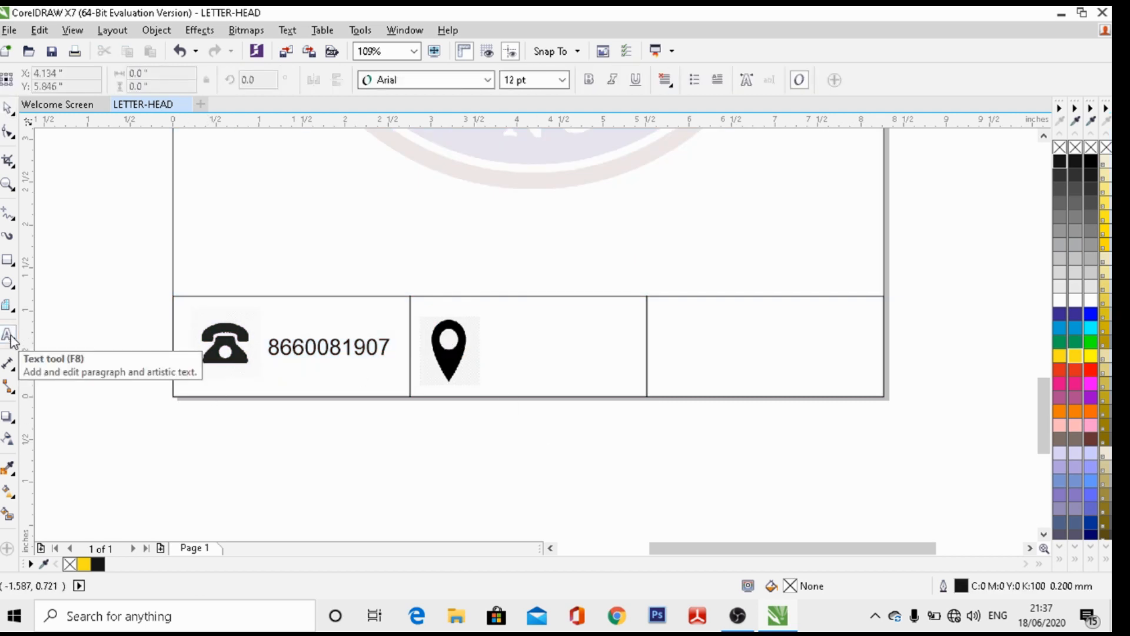
Type the company address beside the pin, with the pin code on a new line
{"action": "left_click", "coordinate": [502, 331]}
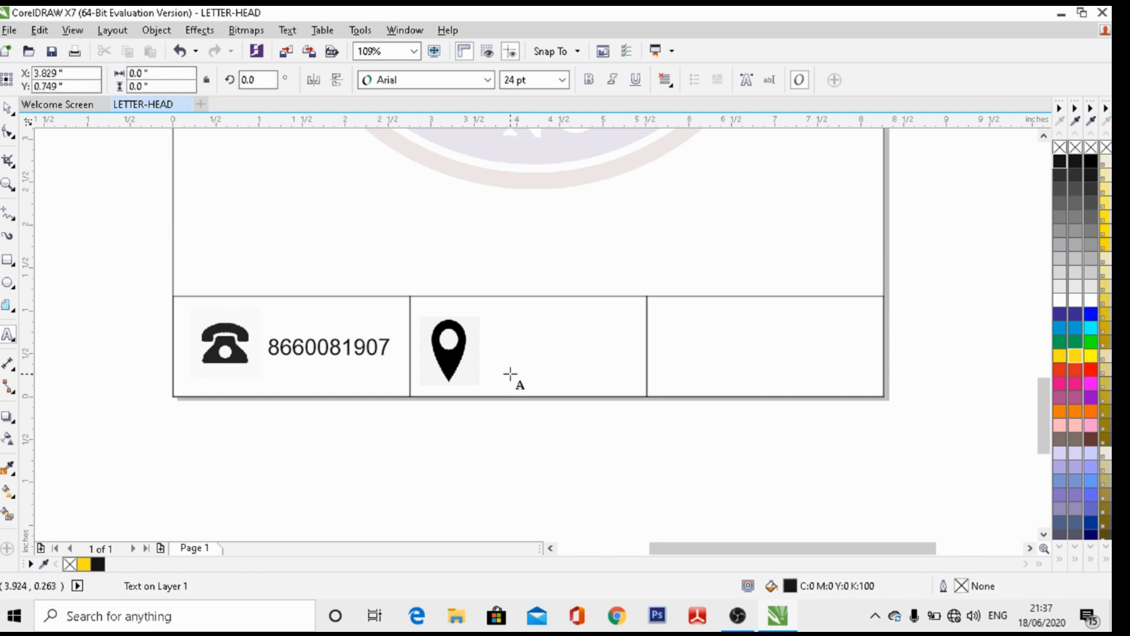
{"action": "type", "text": "DIGI"}
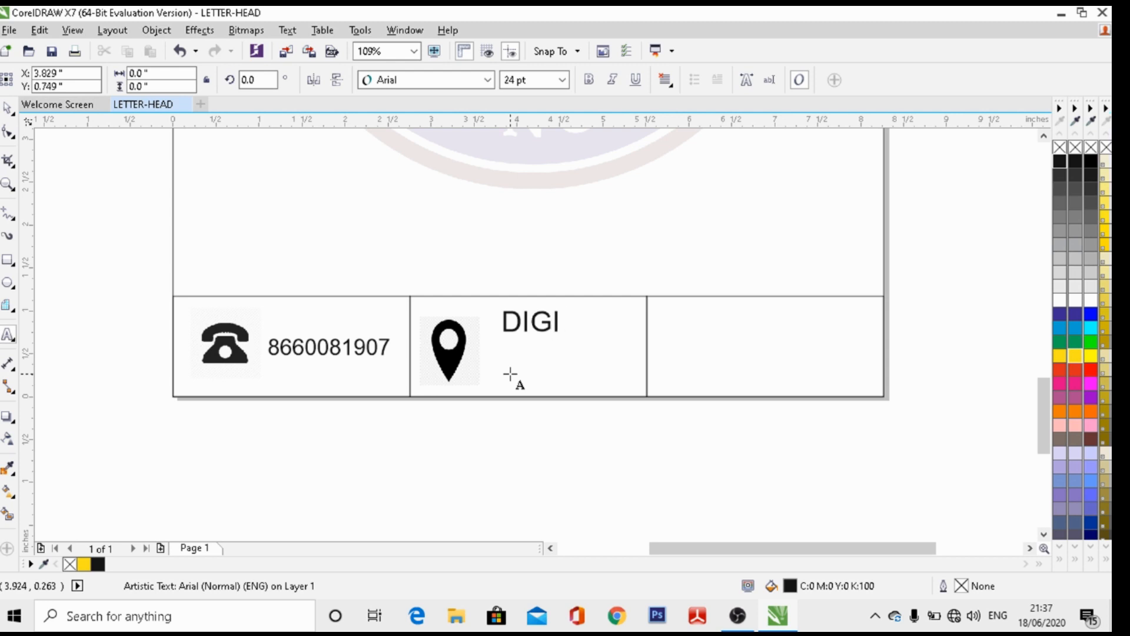
{"action": "type", "text": "TAL FASHIO"}
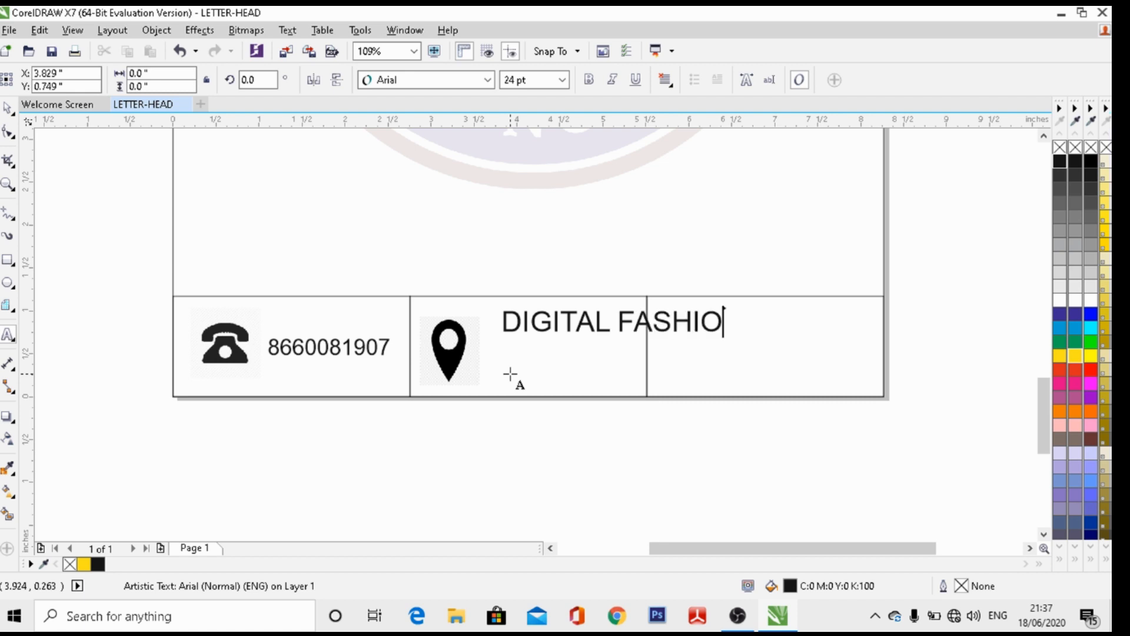
{"action": "type", "text": "N DE"}
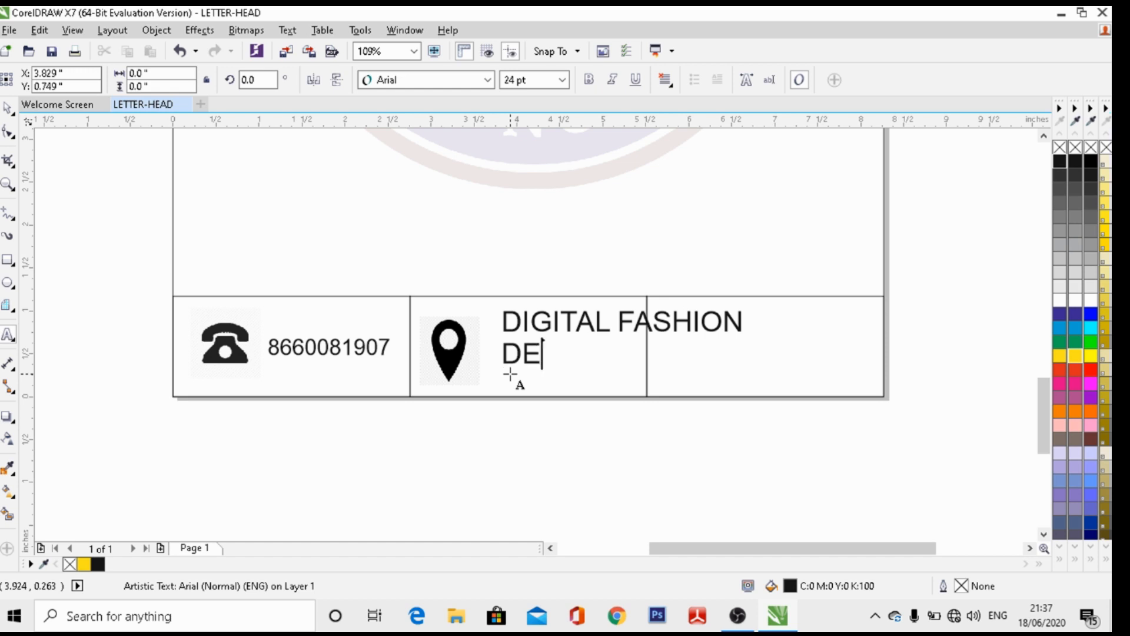
{"action": "type", "text": "SIGN"}
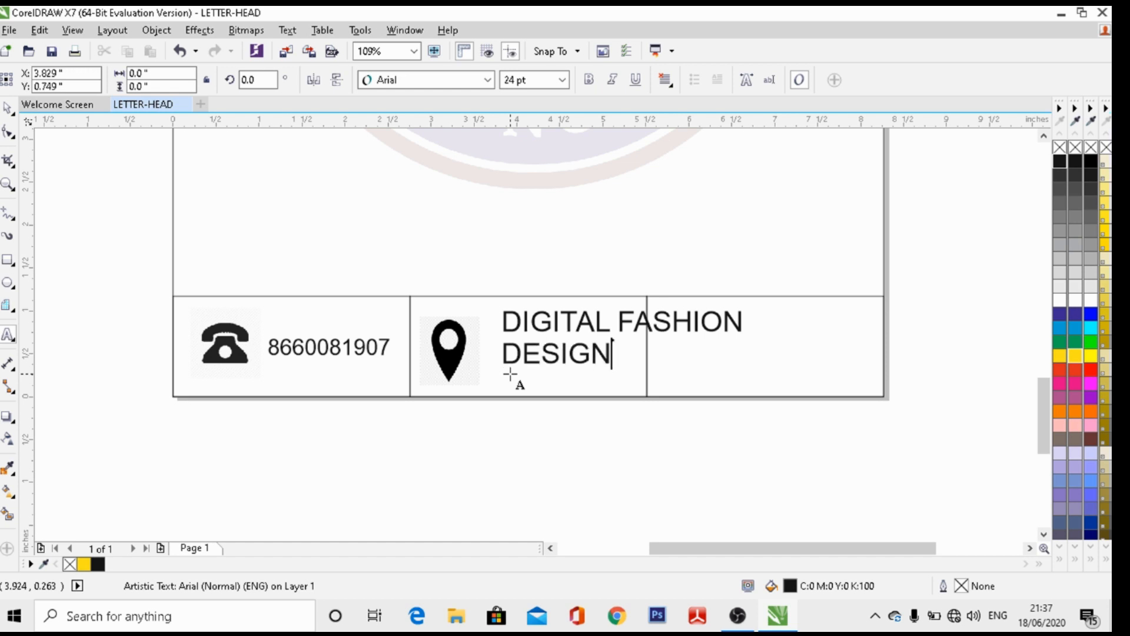
{"action": "type", "text": " ZONE"}
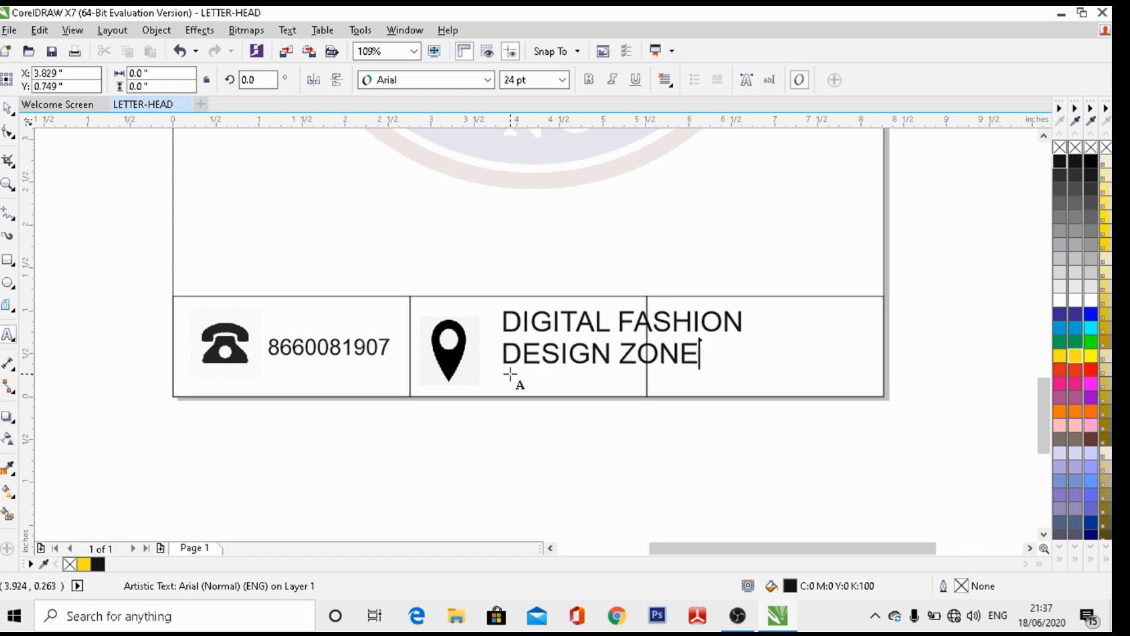
{"action": "type", "text": " BA"}
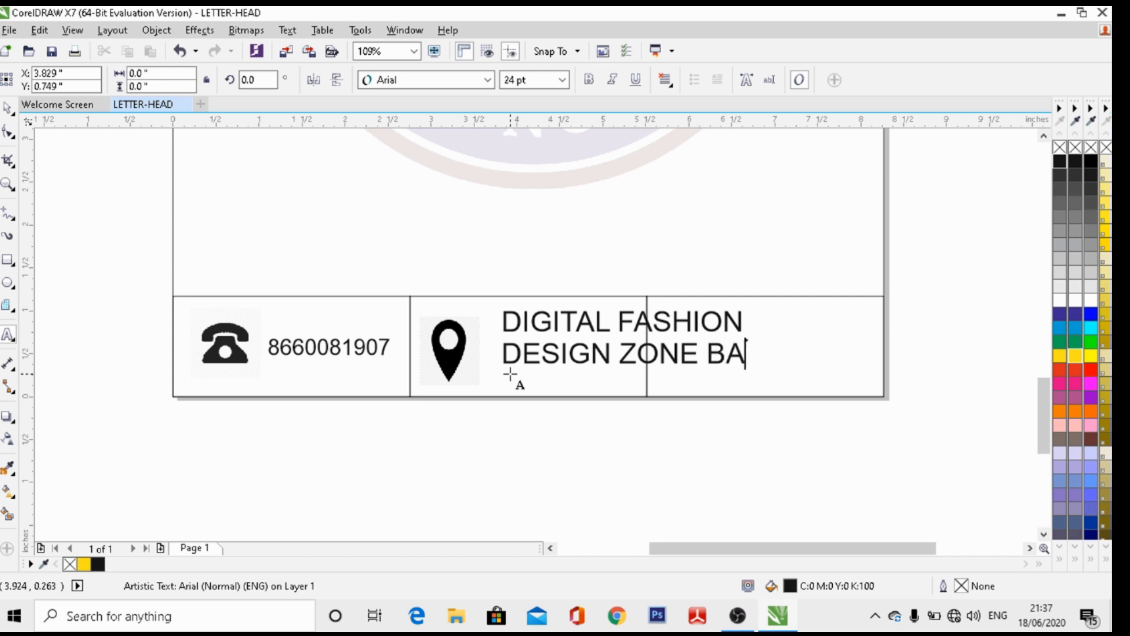
{"action": "type", "text": "NGALORE"}
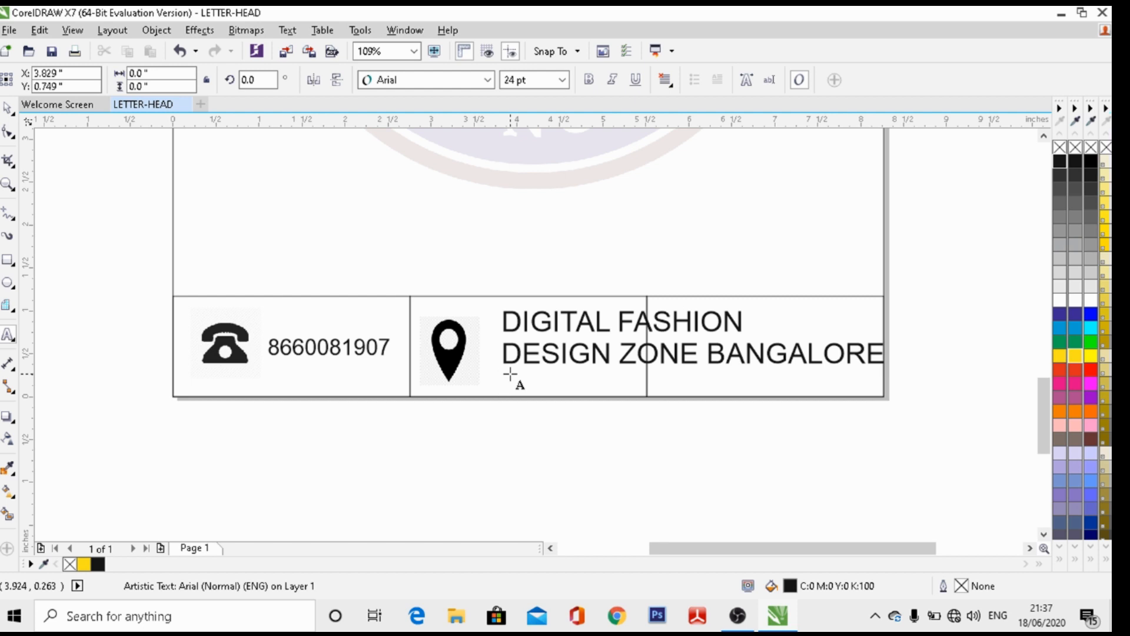
{"action": "type", "text": "-50"}
{"action": "key", "text": "BackSpace"}
{"action": "type", "text": "60110"}
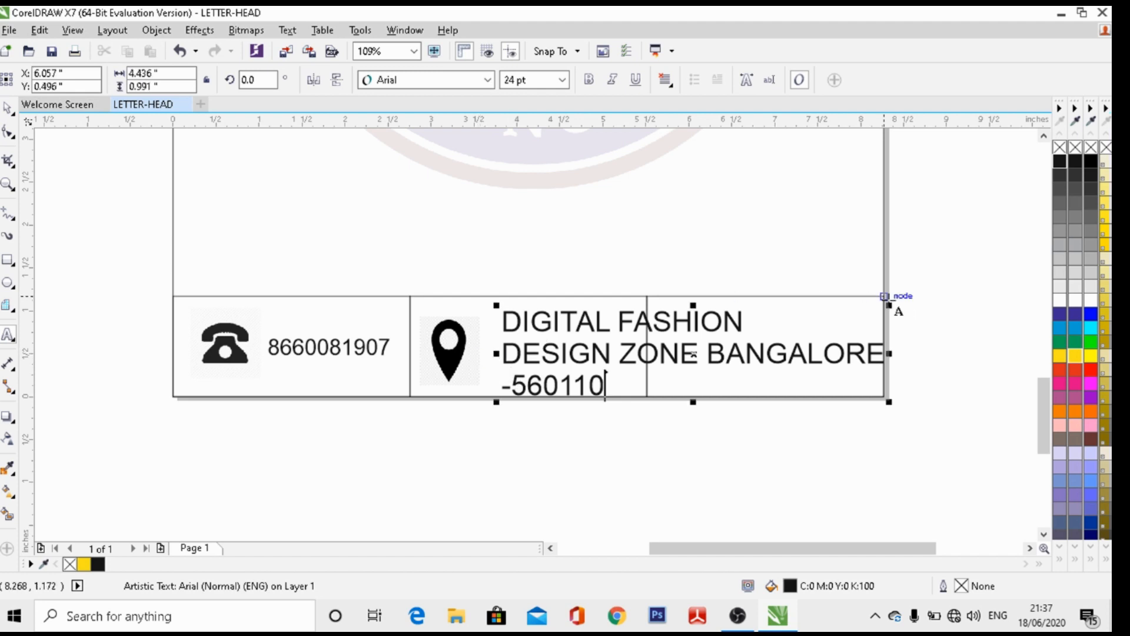
Scale the address text down and move it up into the middle footer cell
{"action": "left_click_drag", "start_coordinate": [894, 299], "coordinate": [661, 313]}
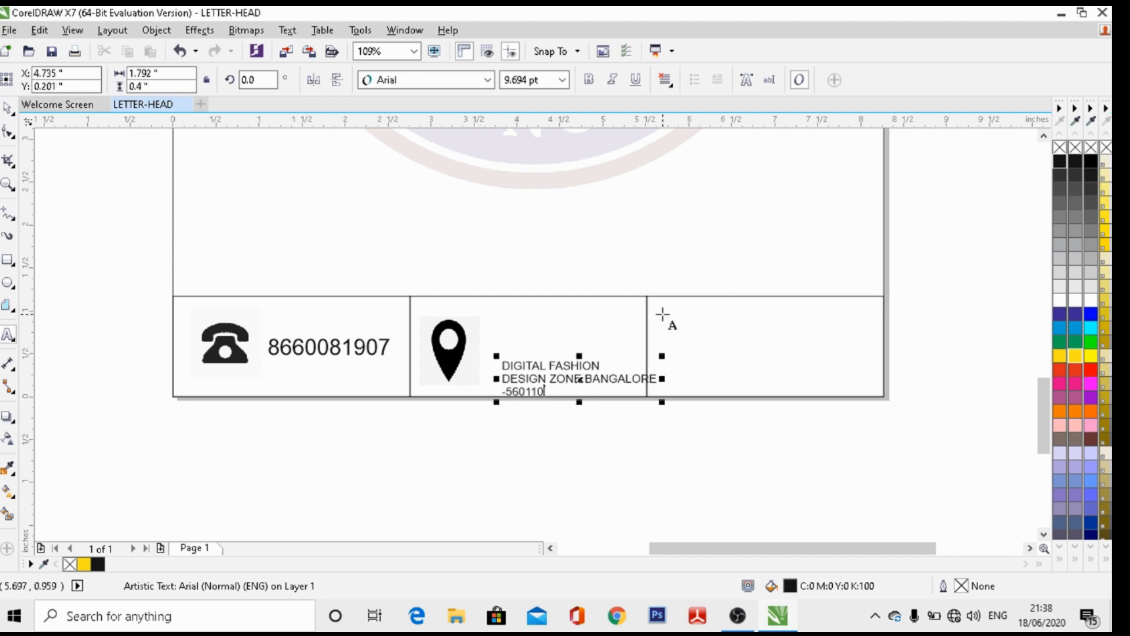
{"action": "left_click_drag", "start_coordinate": [579, 377], "coordinate": [564, 346]}
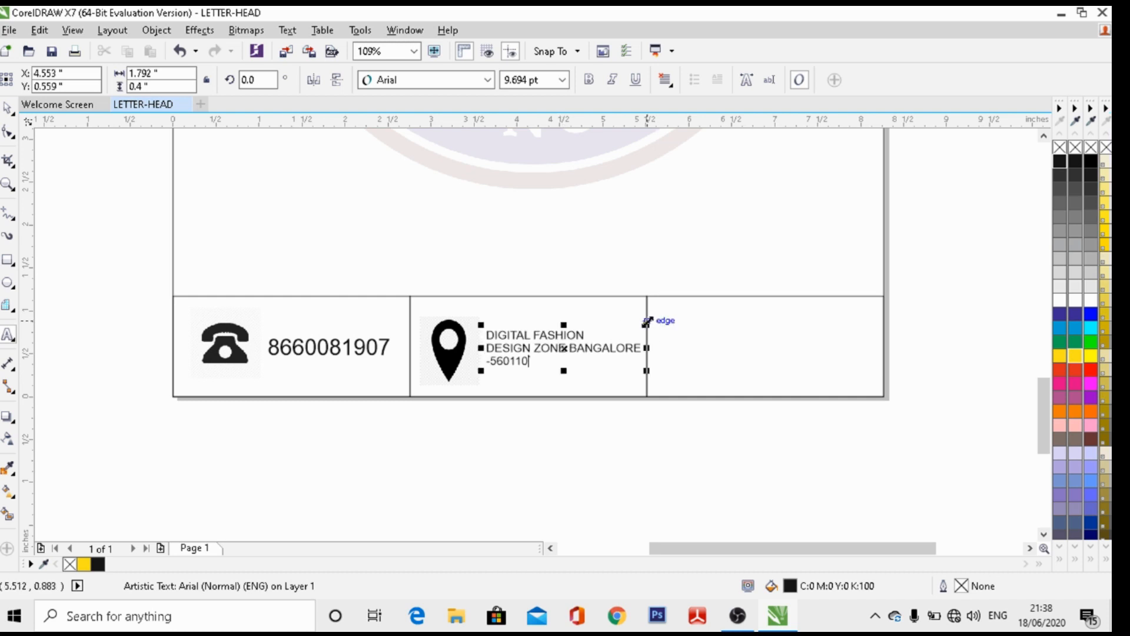
{"action": "left_click_drag", "start_coordinate": [646, 322], "coordinate": [629, 326]}
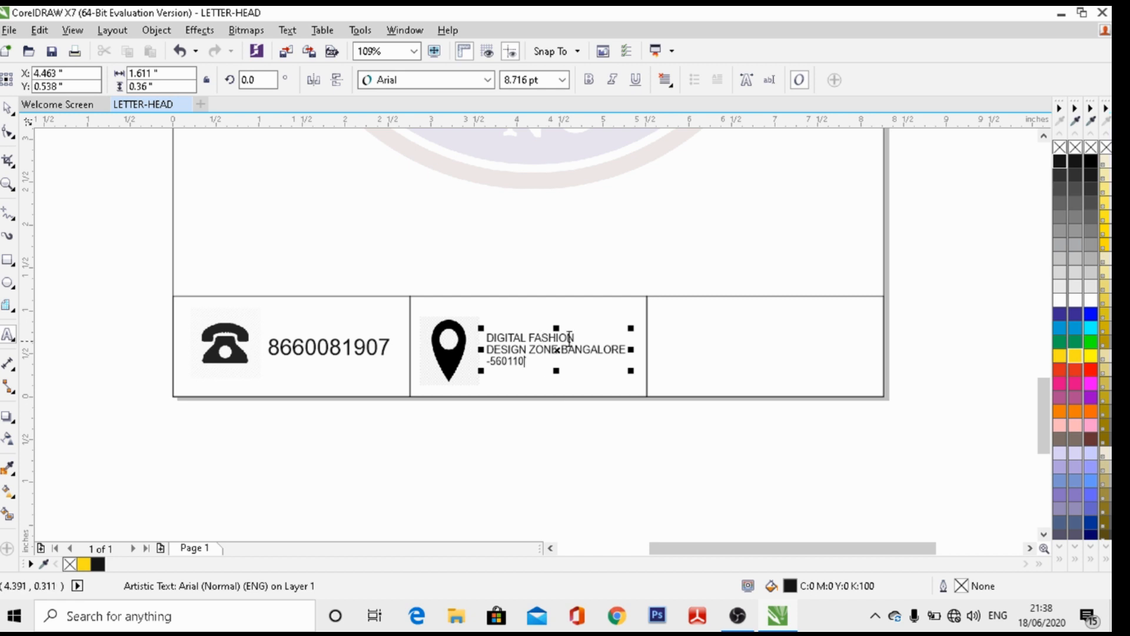
Reflow the address into two lines, joining city and pin code, and refit it at 7.904 pt
{"action": "left_click", "coordinate": [490, 347]}
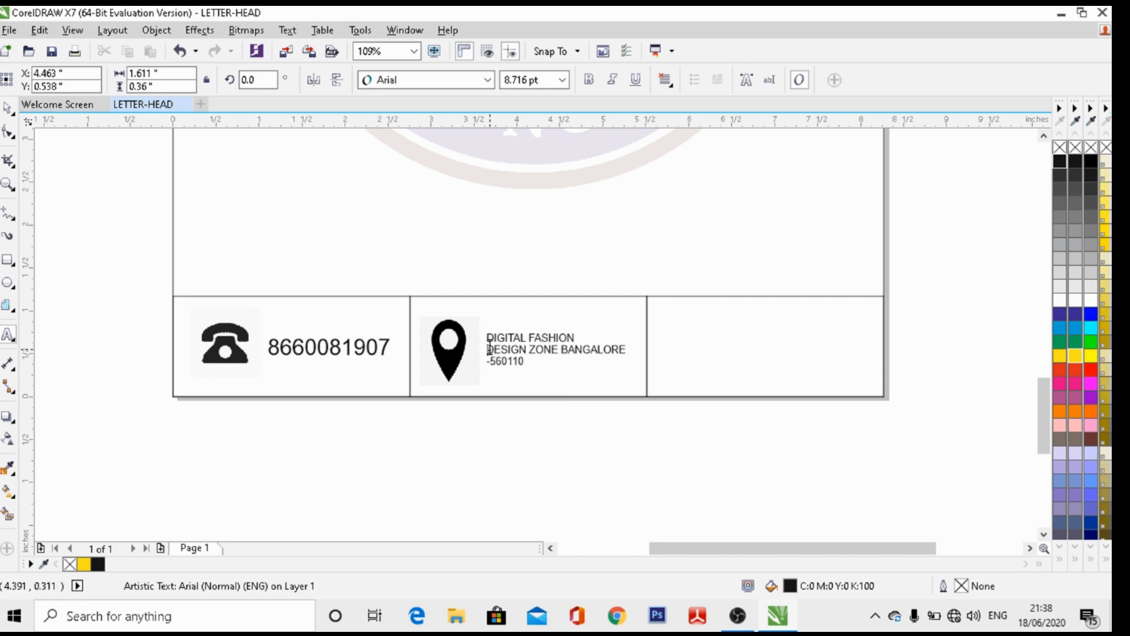
{"action": "key", "text": "BackSpace"}
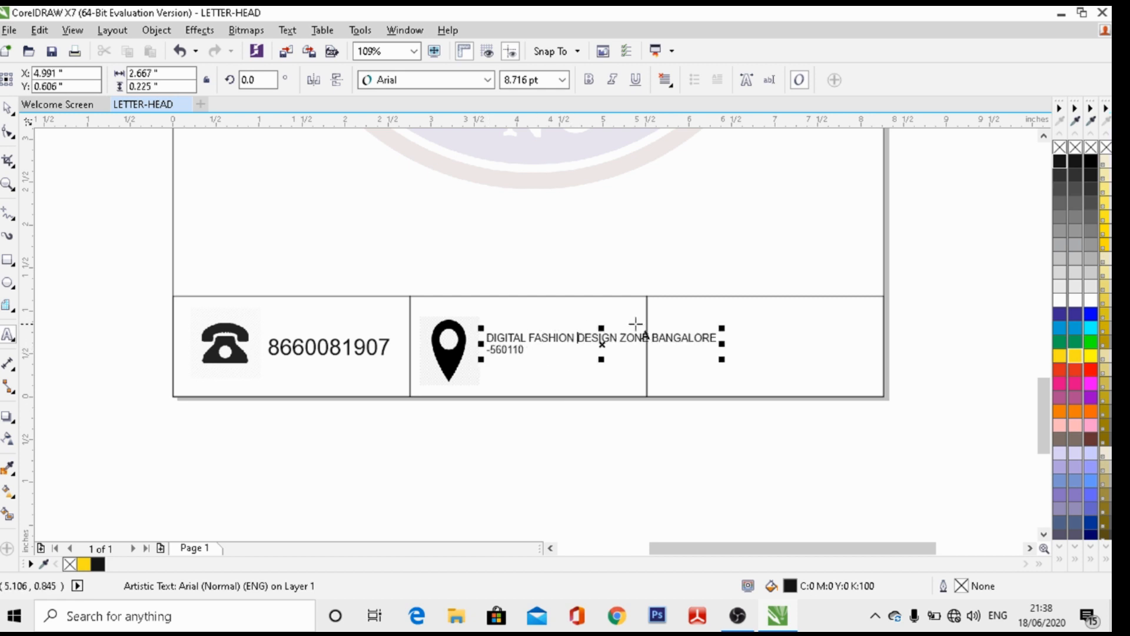
{"action": "left_click", "coordinate": [653, 336]}
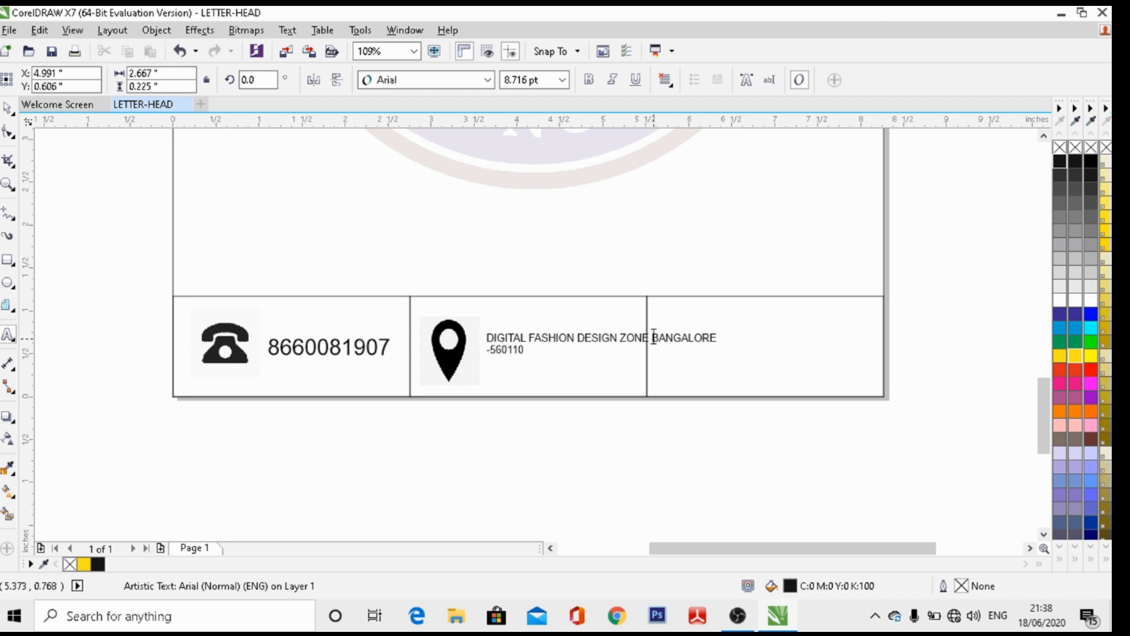
{"action": "key", "text": "Return"}
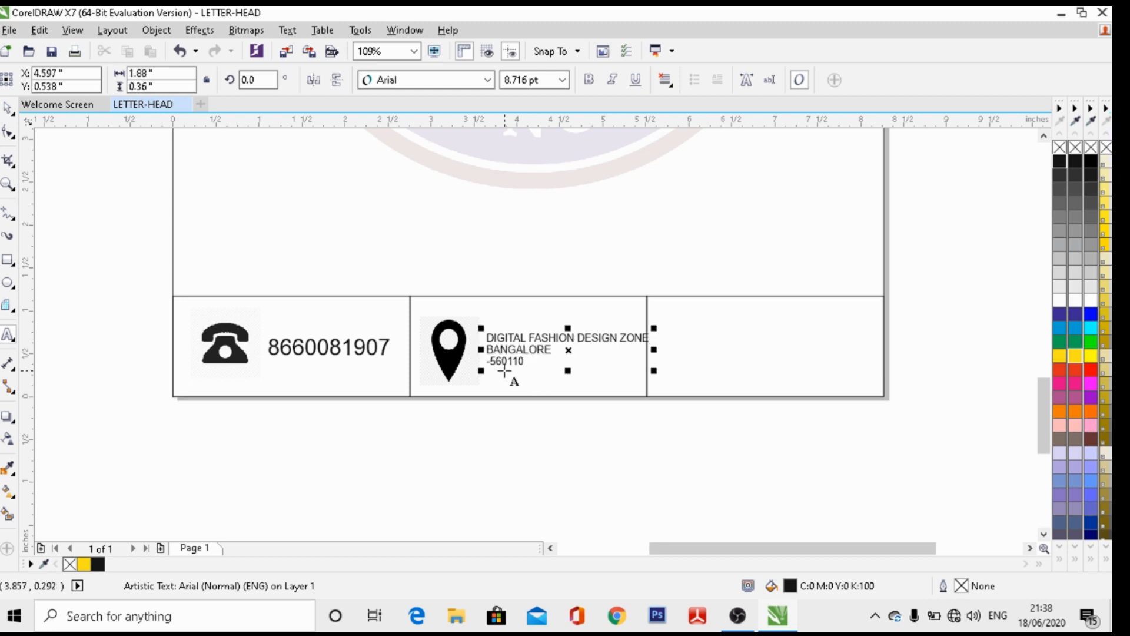
{"action": "left_click", "coordinate": [491, 361]}
{"action": "key", "text": "BackSpace"}
{"action": "key", "text": "BackSpace"}
{"action": "left_click_drag", "start_coordinate": [572, 348], "coordinate": [562, 345]}
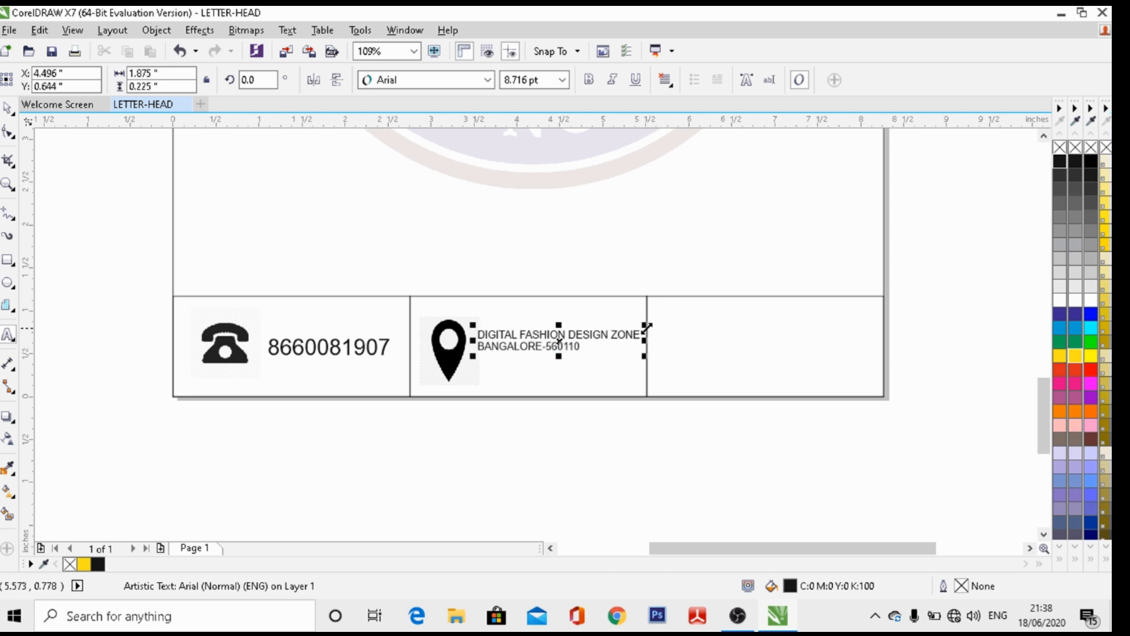
{"action": "mouse_move", "coordinate": [646, 325]}
{"action": "left_mouse_down"}
{"action": "mouse_move", "coordinate": [600, 345]}
{"action": "mouse_move", "coordinate": [579, 335]}
{"action": "mouse_move", "coordinate": [629, 324]}
{"action": "left_mouse_up"}
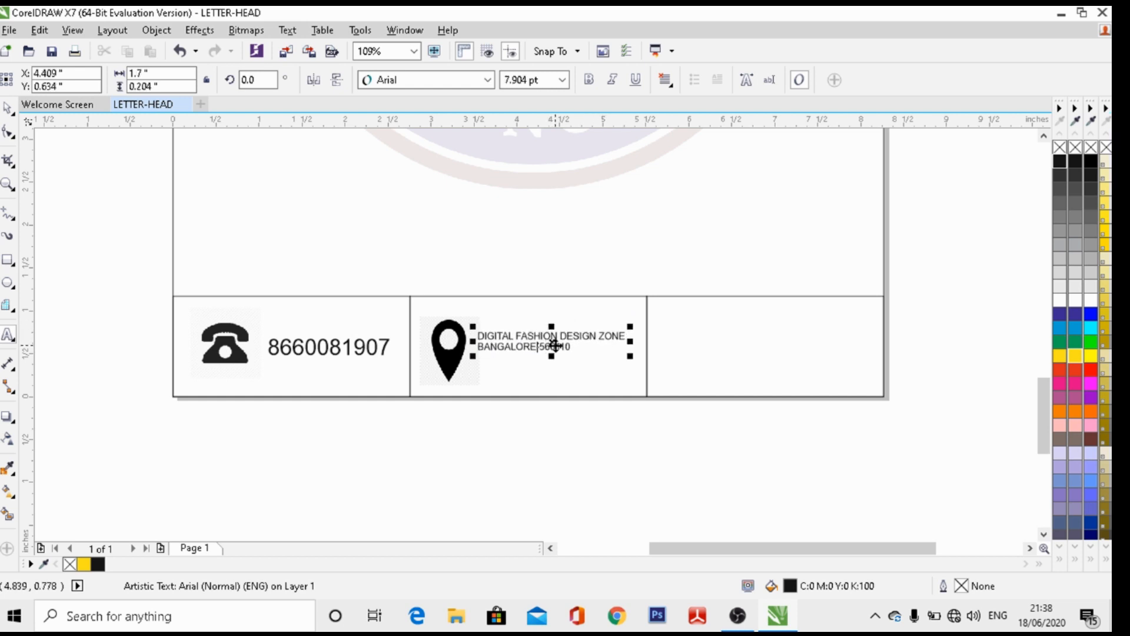
{"action": "left_click_drag", "start_coordinate": [554, 345], "coordinate": [560, 342]}
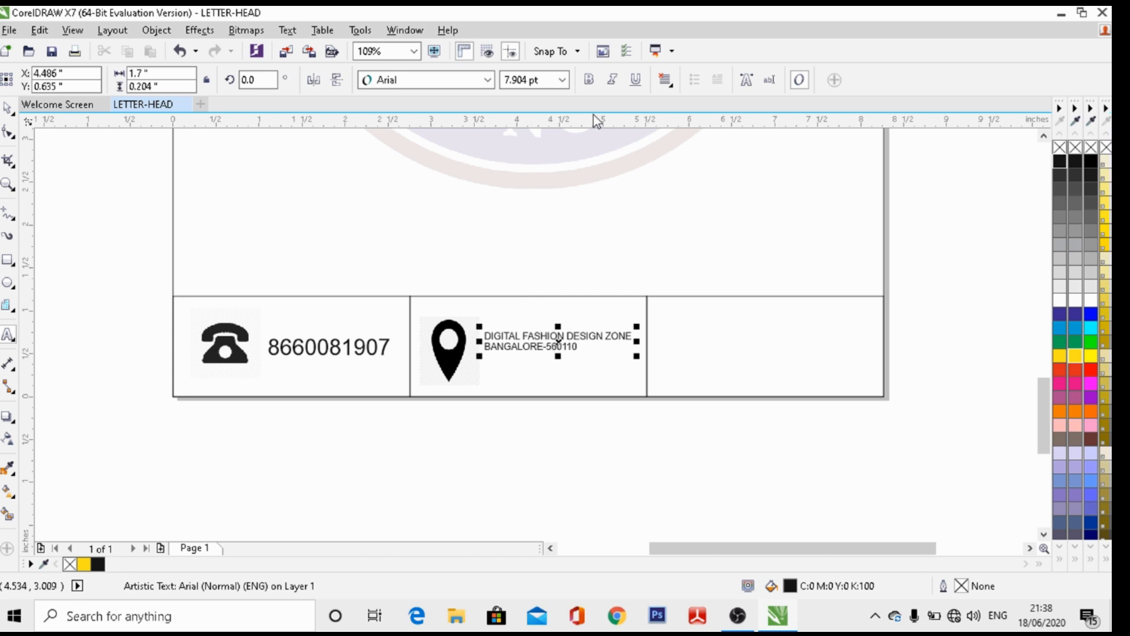
Make the whole address text bold Arial at 10 pt
{"action": "left_click", "coordinate": [590, 81]}
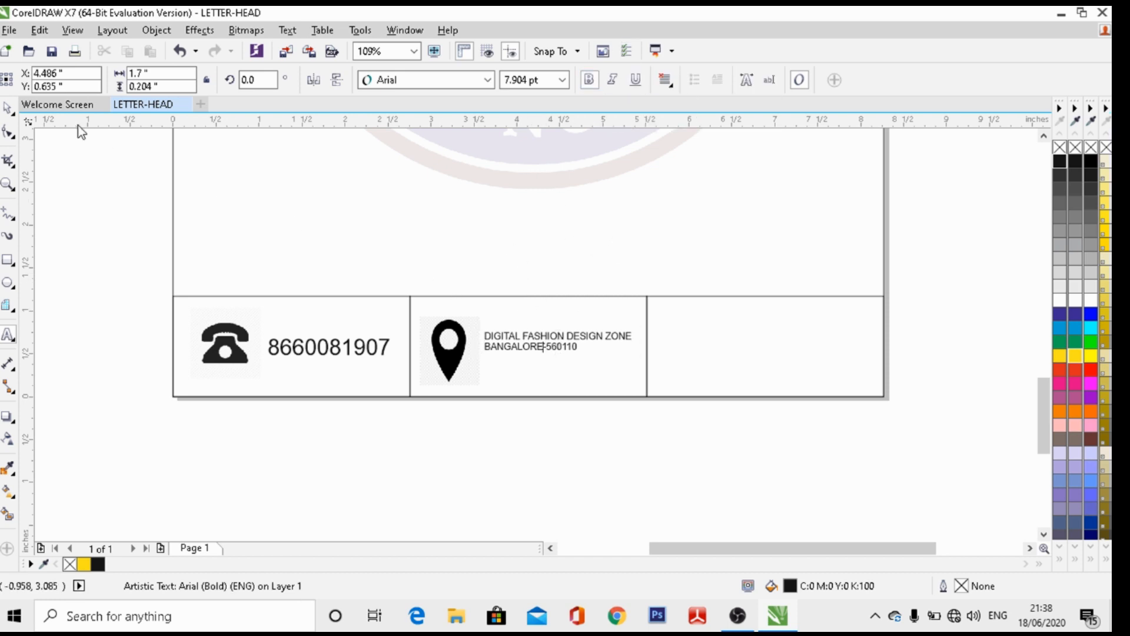
{"action": "left_click", "coordinate": [8, 108]}
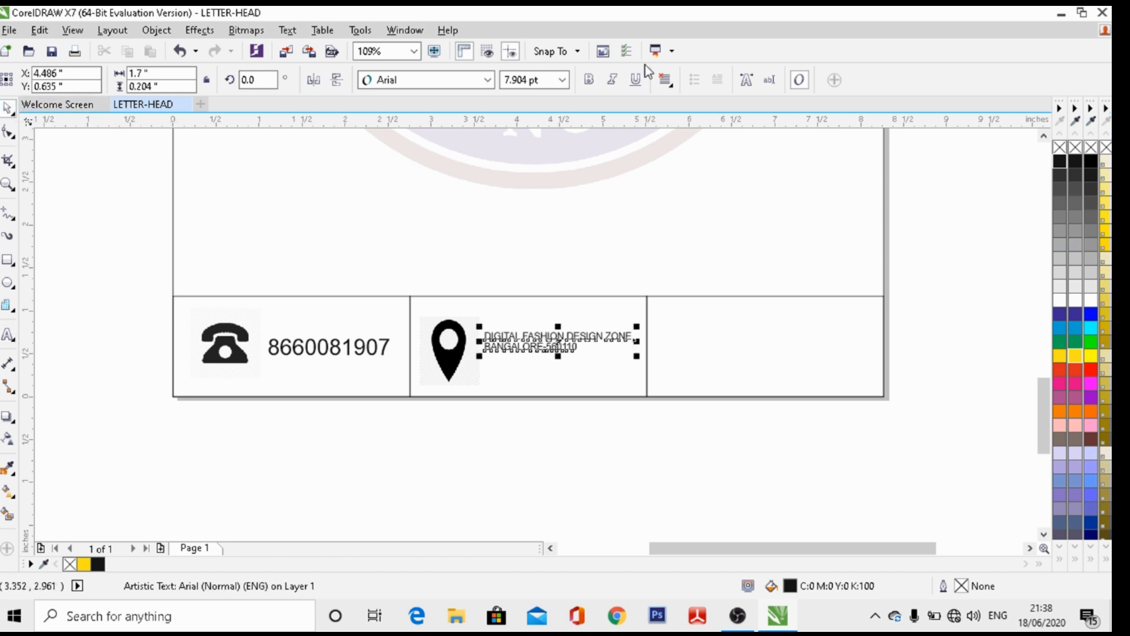
{"action": "left_click", "coordinate": [590, 82]}
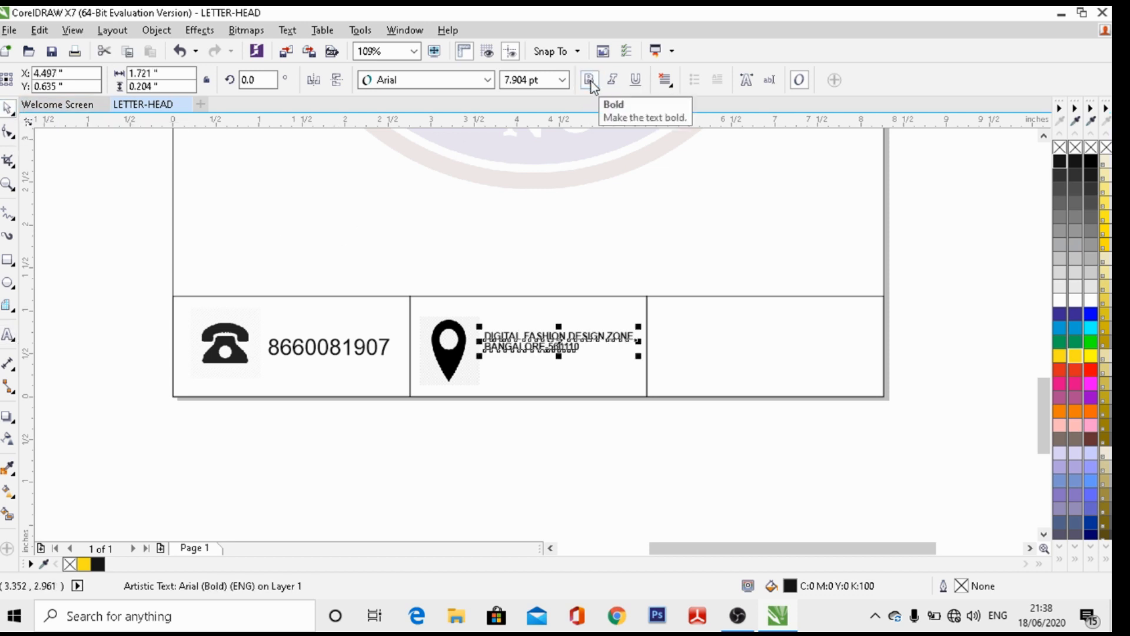
{"action": "left_click", "coordinate": [563, 80]}
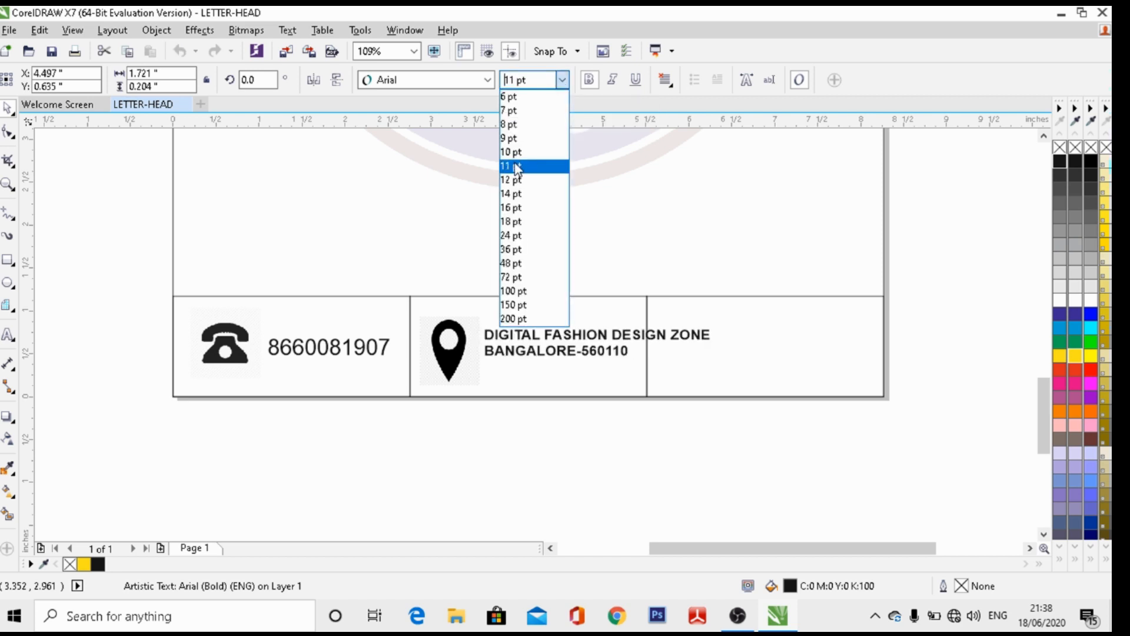
{"action": "left_click", "coordinate": [516, 167]}
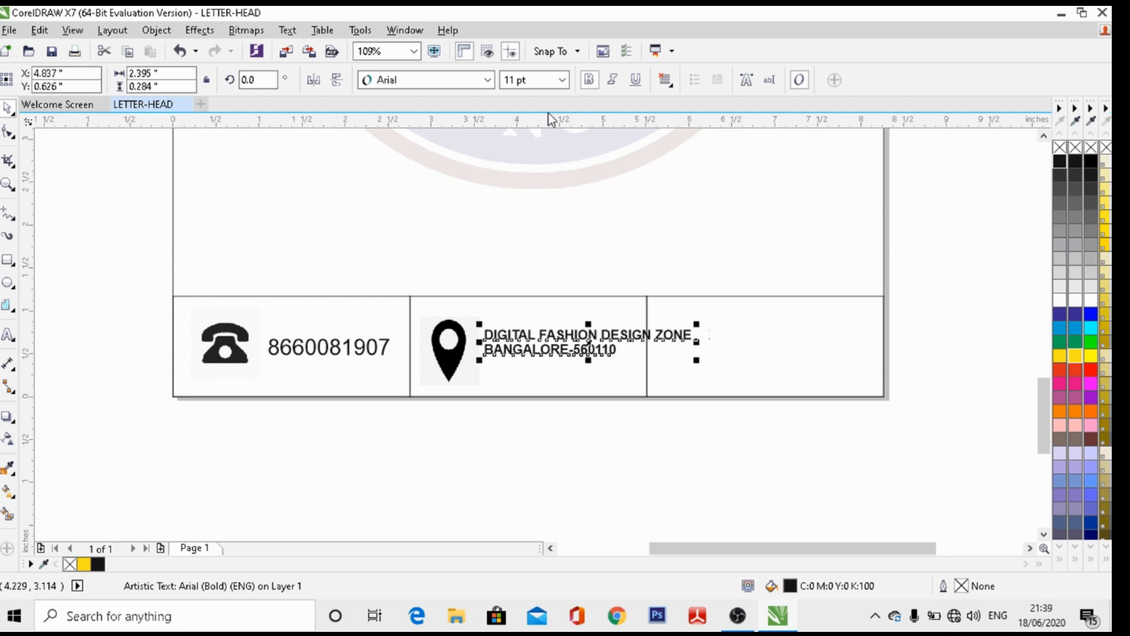
{"action": "left_click", "coordinate": [562, 80]}
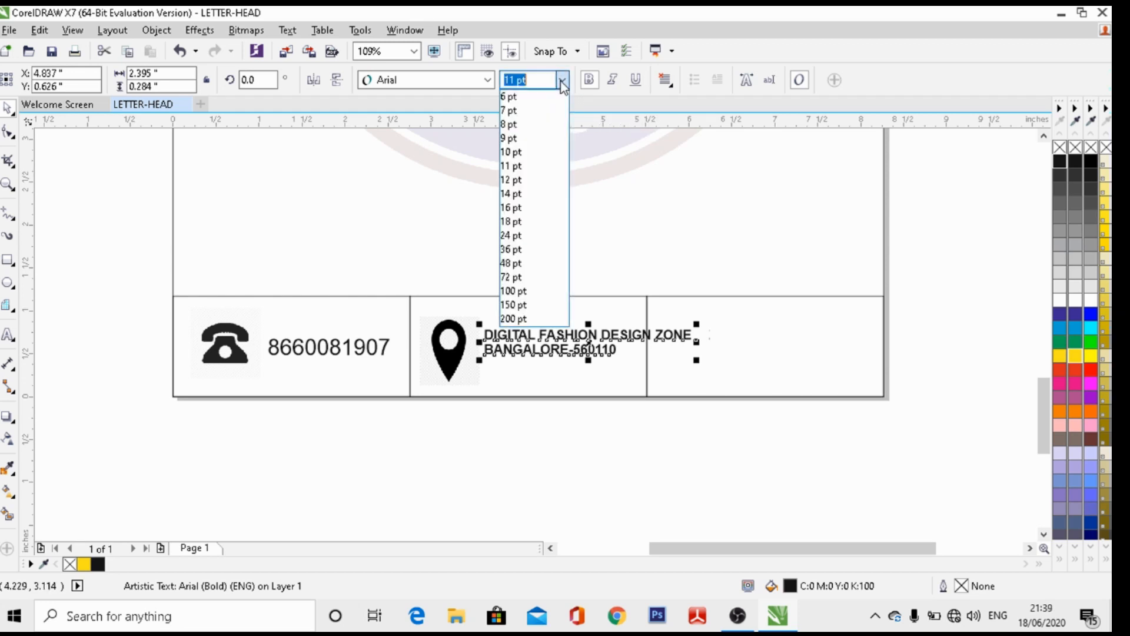
{"action": "left_click", "coordinate": [511, 152]}
{"action": "left_click", "coordinate": [450, 337]}
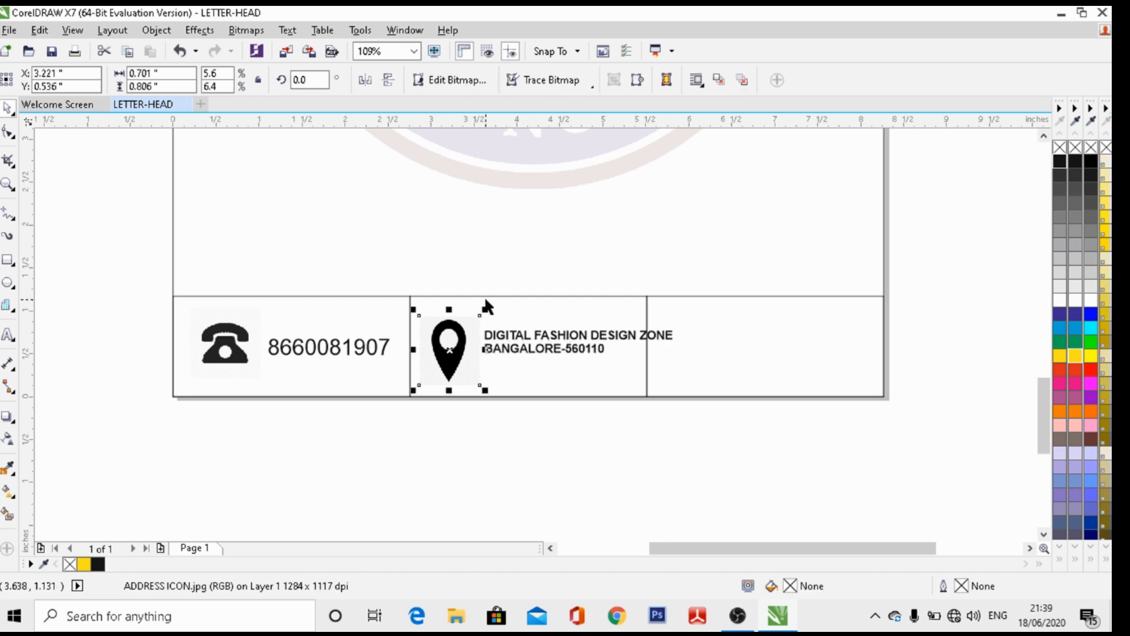
Narrow the pin icon to 0.465 x 0.652 inches and move the address closer beside it
{"action": "left_click_drag", "start_coordinate": [484, 309], "coordinate": [441, 339]}
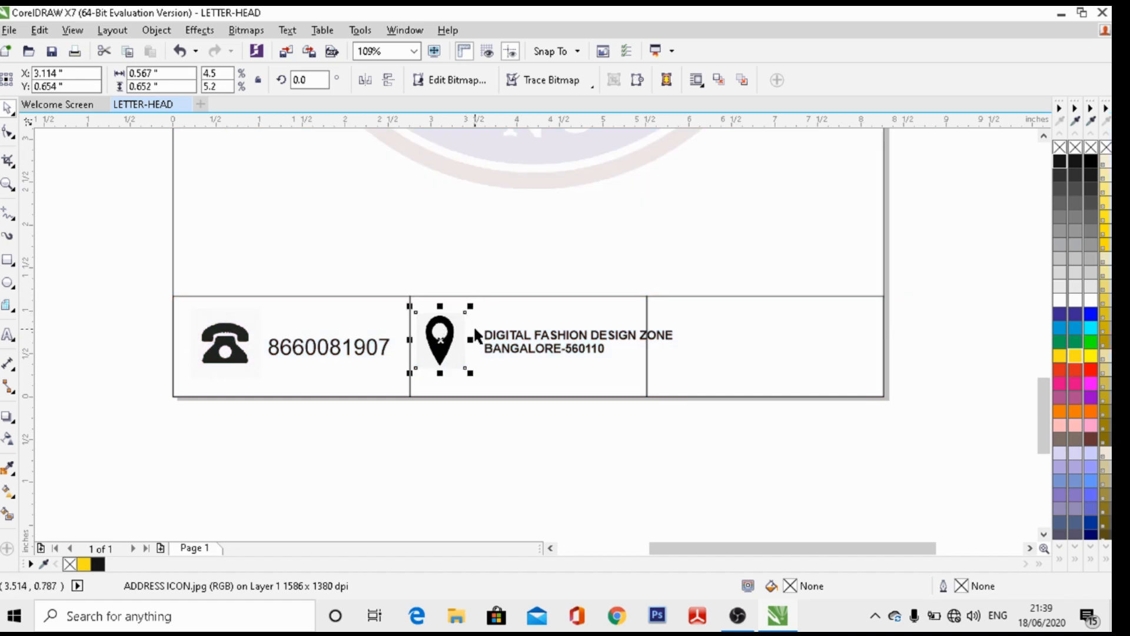
{"action": "left_click_drag", "start_coordinate": [469, 339], "coordinate": [459, 344]}
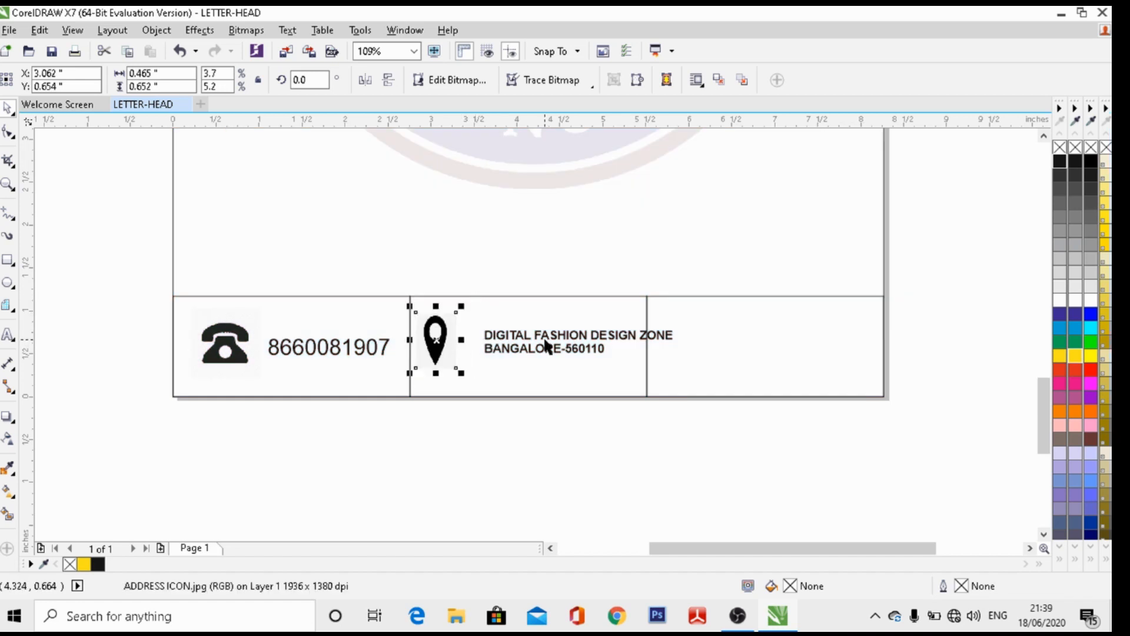
{"action": "left_click", "coordinate": [548, 347]}
{"action": "left_click_drag", "start_coordinate": [566, 338], "coordinate": [539, 338]}
{"action": "left_click", "coordinate": [611, 375]}
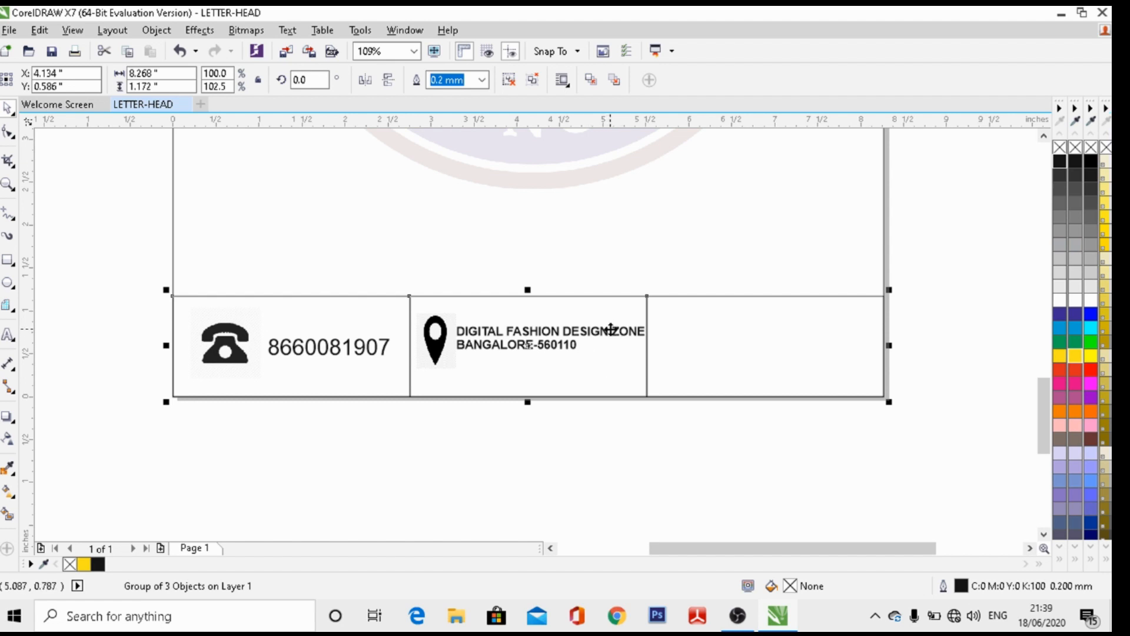
Re-break the address lines so the second line holds the rest of the name with the city and pin code
{"action": "left_click", "coordinate": [9, 335]}
{"action": "left_click", "coordinate": [610, 330]}
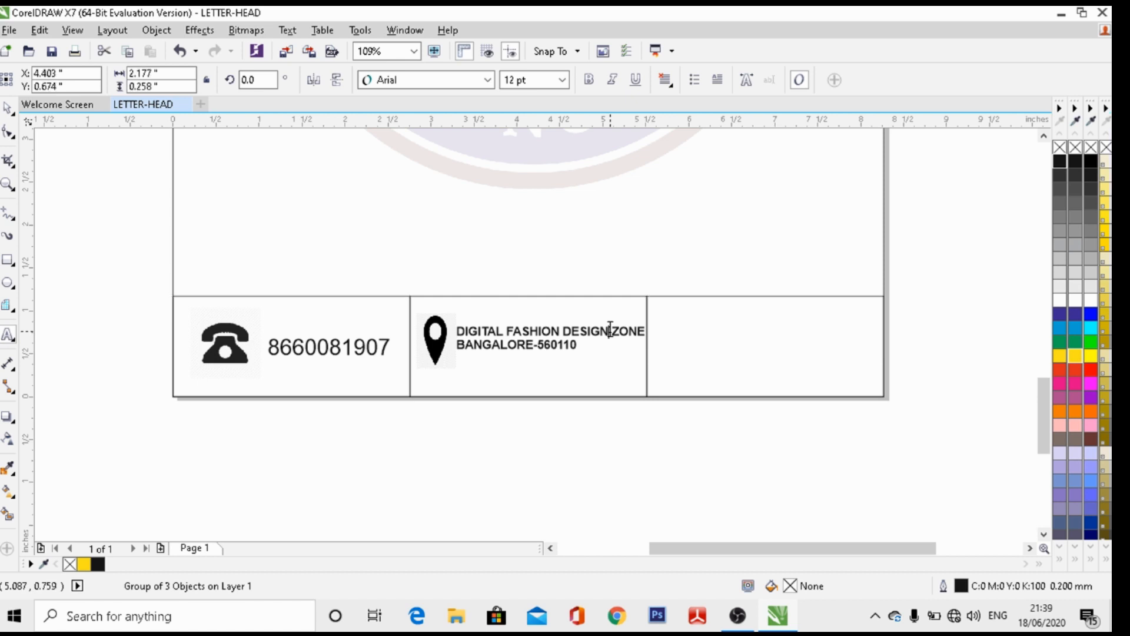
{"action": "key", "text": "Return"}
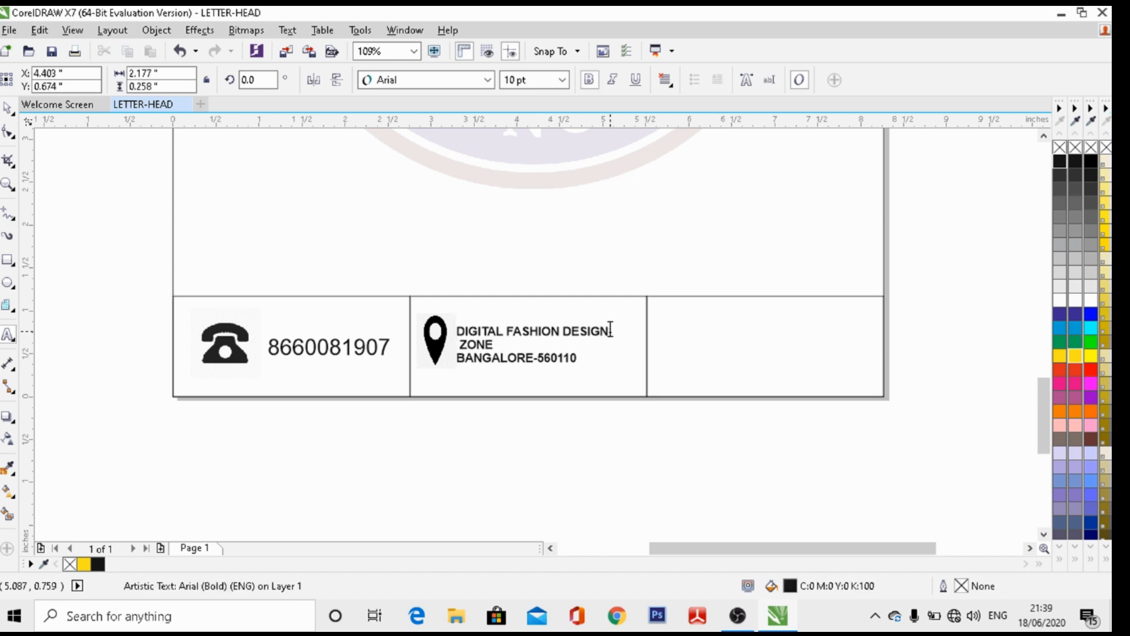
{"action": "key", "text": "Return"}
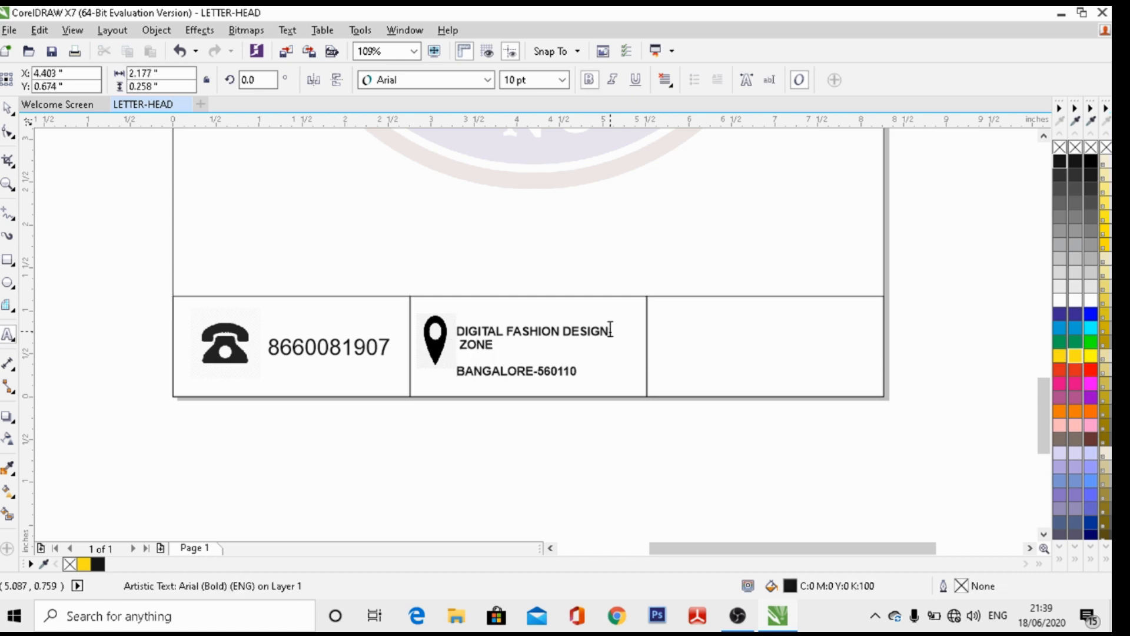
{"action": "key", "text": "BackSpace"}
{"action": "key", "text": "BackSpace"}
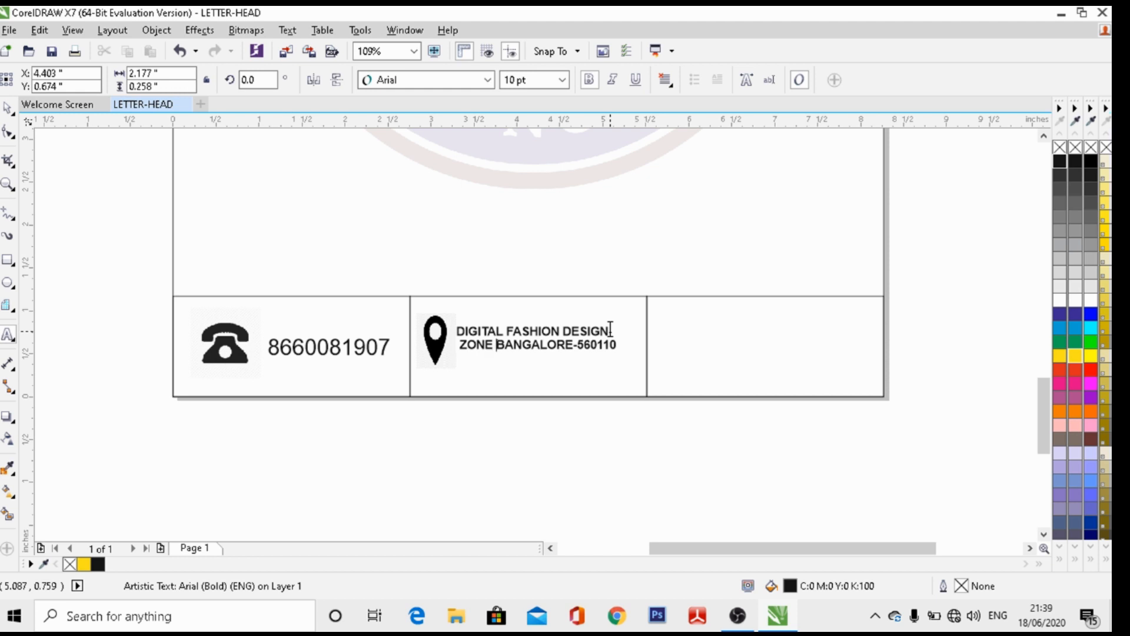
{"action": "key", "text": "Escape"}
{"action": "left_click", "coordinate": [596, 376]}
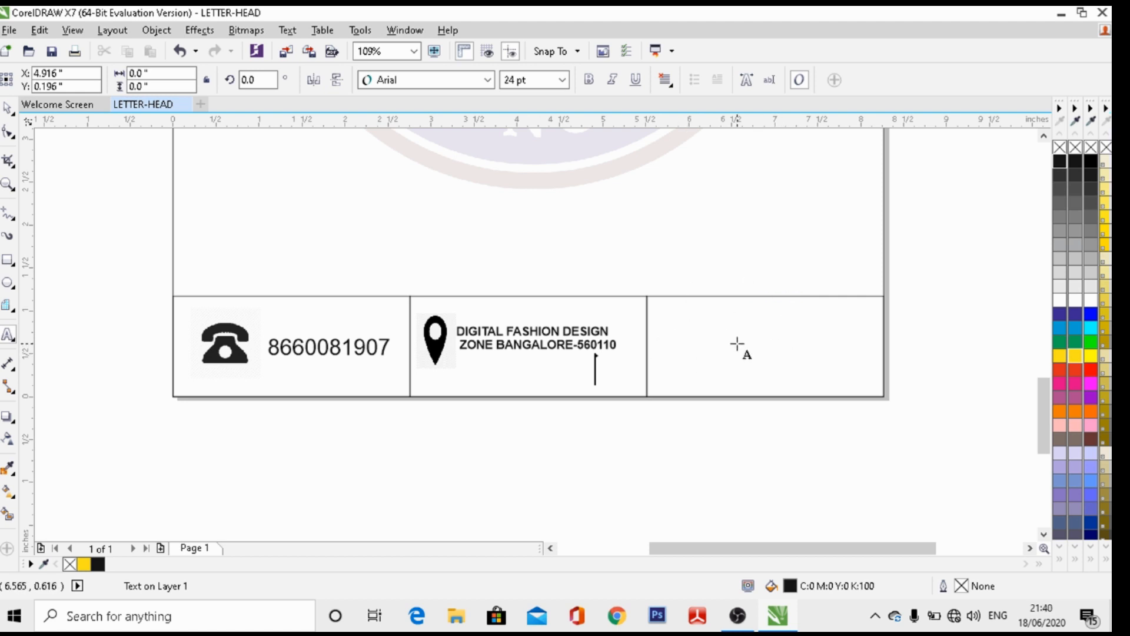
Leave text editing and minimize CorelDRAW to show the desktop
{"action": "key", "text": "ctrl+space"}
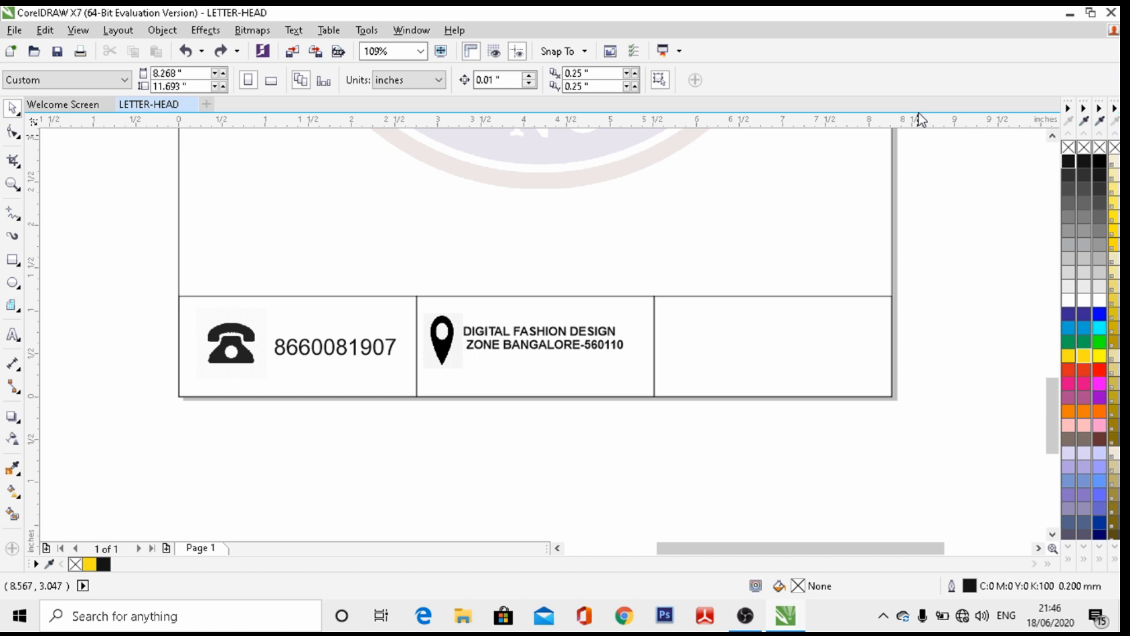
{"action": "left_click", "coordinate": [1065, 16]}
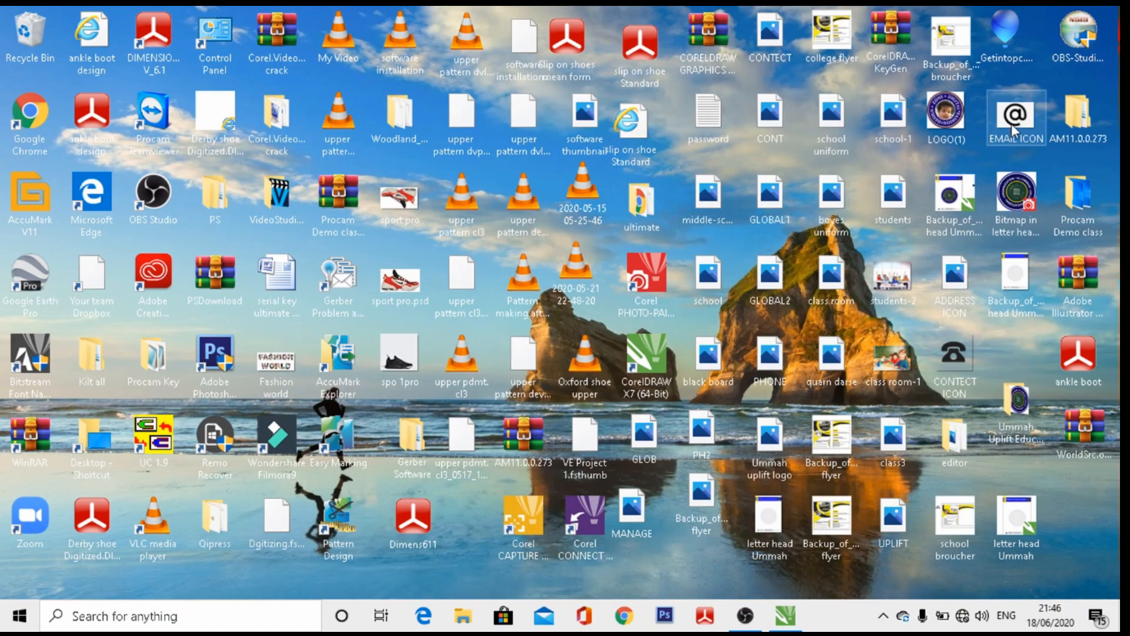
Import the EMAIL ICON @ image and scale it down into the empty right footer cell
{"action": "left_click", "coordinate": [785, 615]}
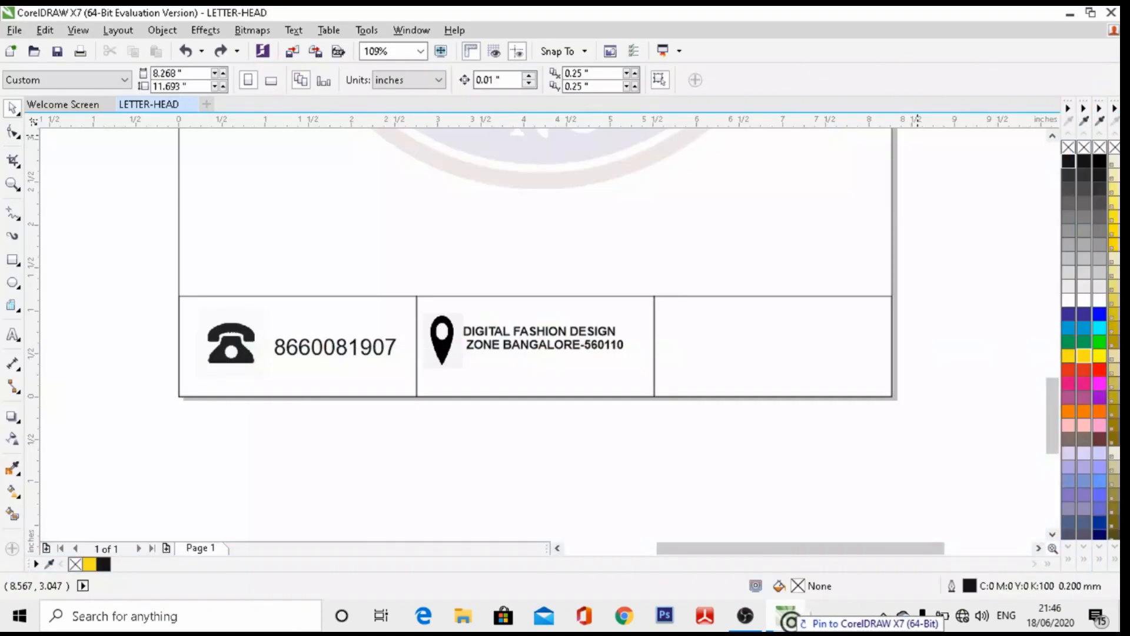
{"action": "left_click_drag", "start_coordinate": [788, 619], "coordinate": [781, 433]}
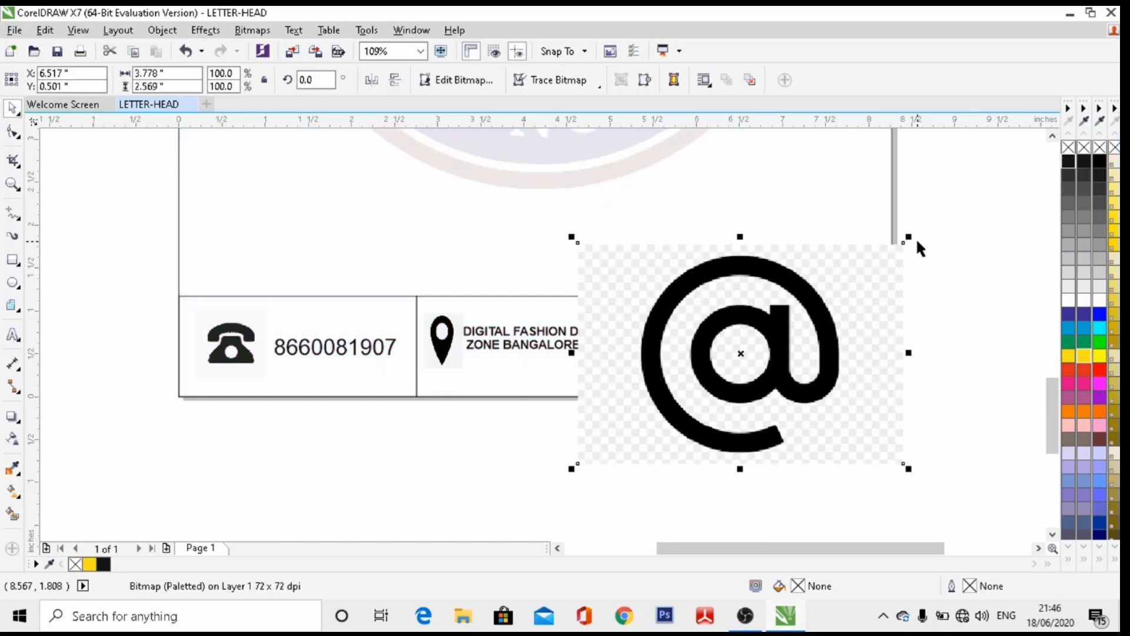
{"action": "left_click_drag", "start_coordinate": [909, 238], "coordinate": [664, 403]}
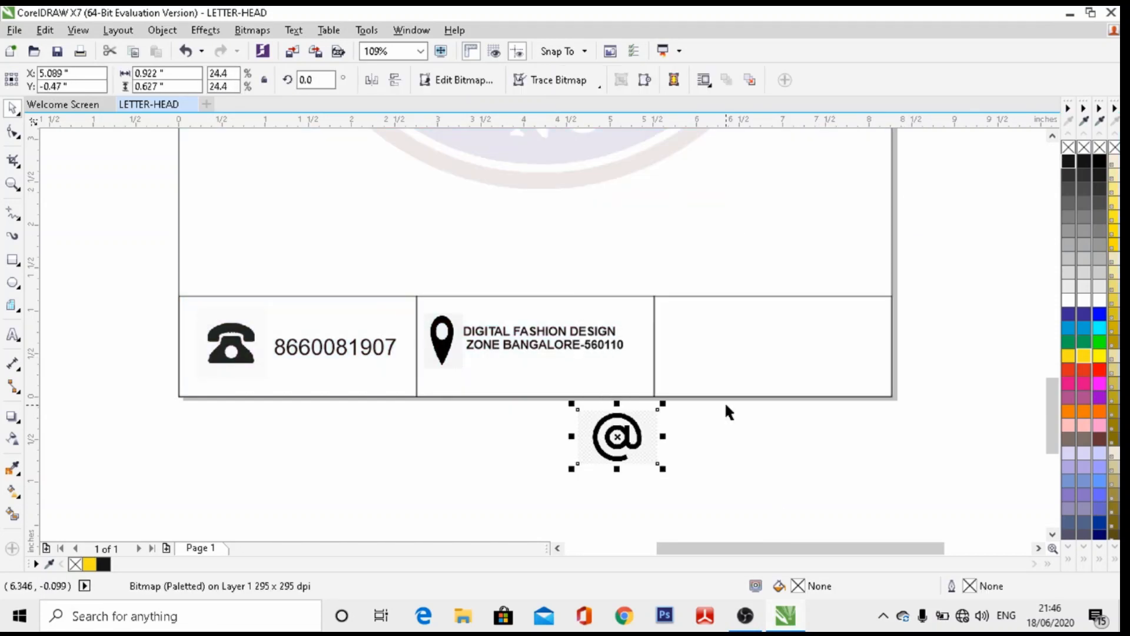
{"action": "left_click_drag", "start_coordinate": [615, 445], "coordinate": [695, 346]}
{"action": "left_click_drag", "start_coordinate": [745, 298], "coordinate": [727, 311]}
{"action": "left_click", "coordinate": [749, 334]}
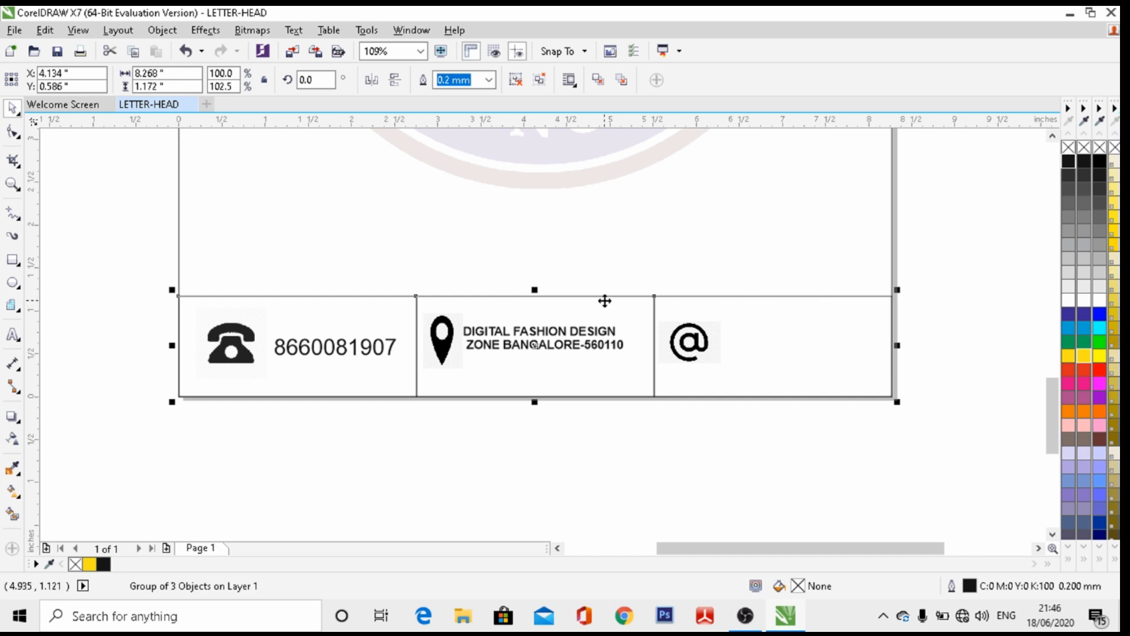
{"action": "left_click", "coordinate": [12, 334]}
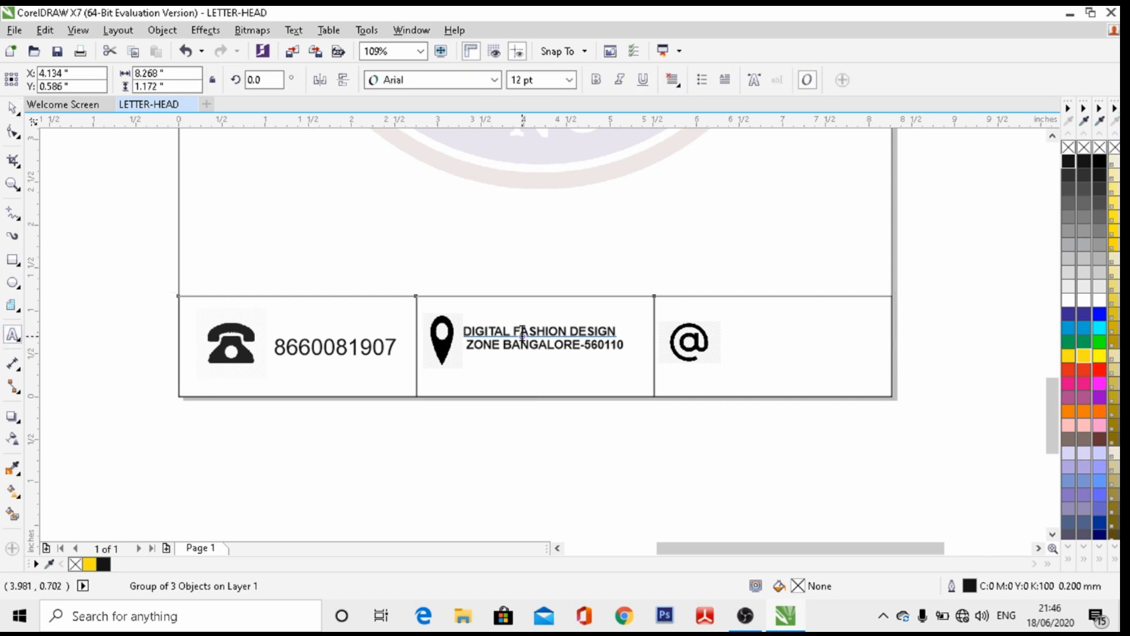
Type the business e-mail address beside the @ icon, replacing a stray trailing comma with .com
{"action": "left_click", "coordinate": [744, 334]}
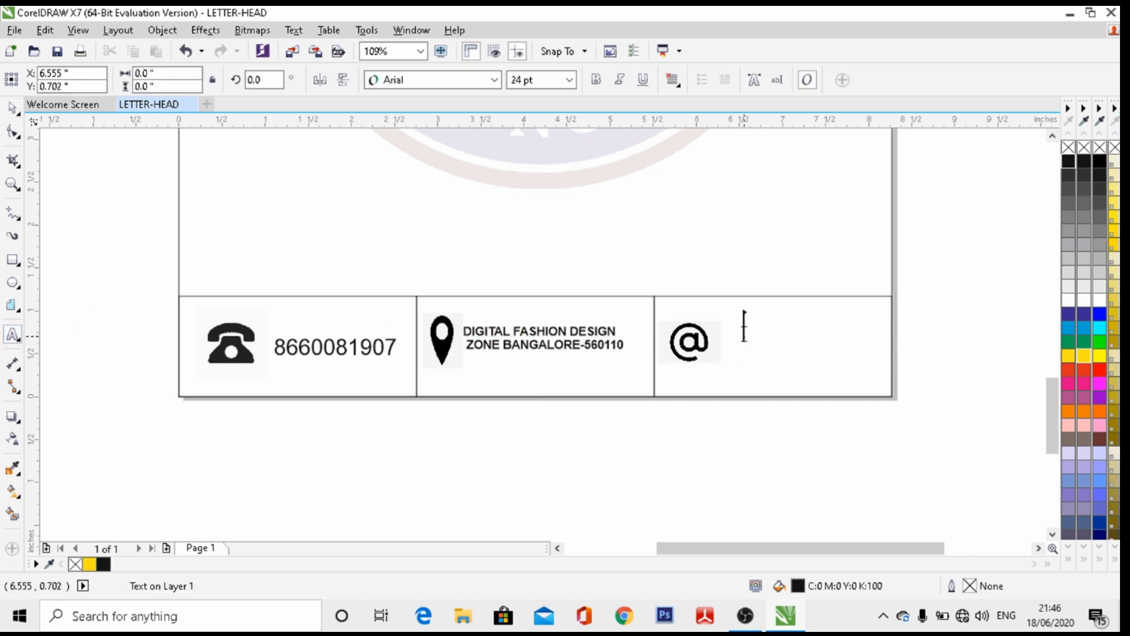
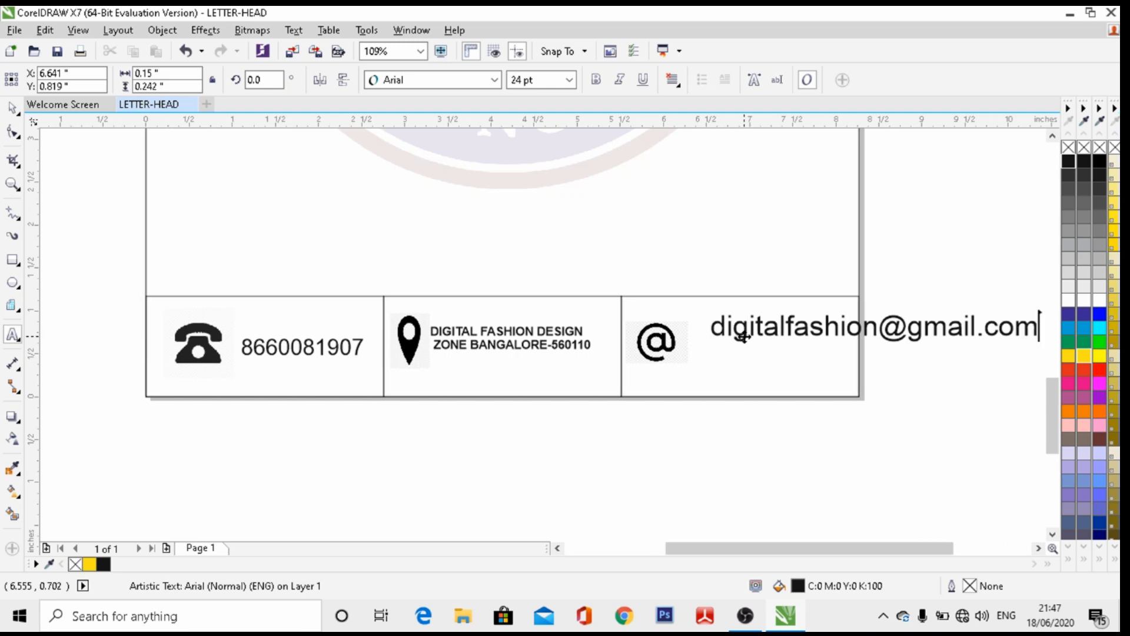
{"action": "left_click", "coordinate": [847, 327]}
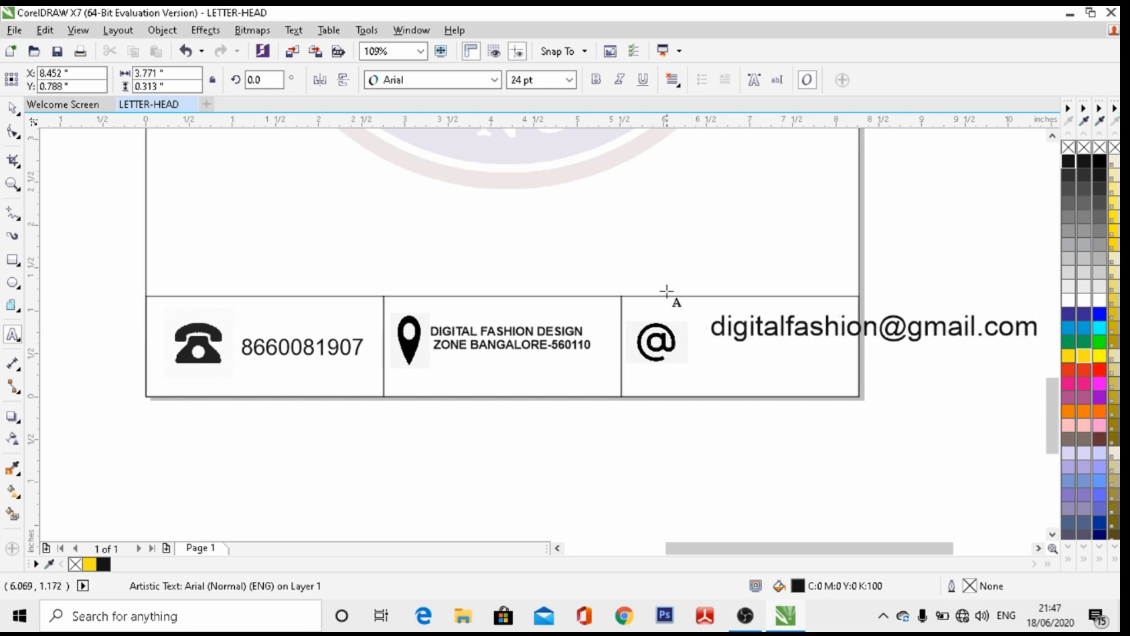
Size the e-mail text from 12 pt down to about 9.7 pt beside the @ icon, and bold it
{"action": "left_click", "coordinate": [12, 108]}
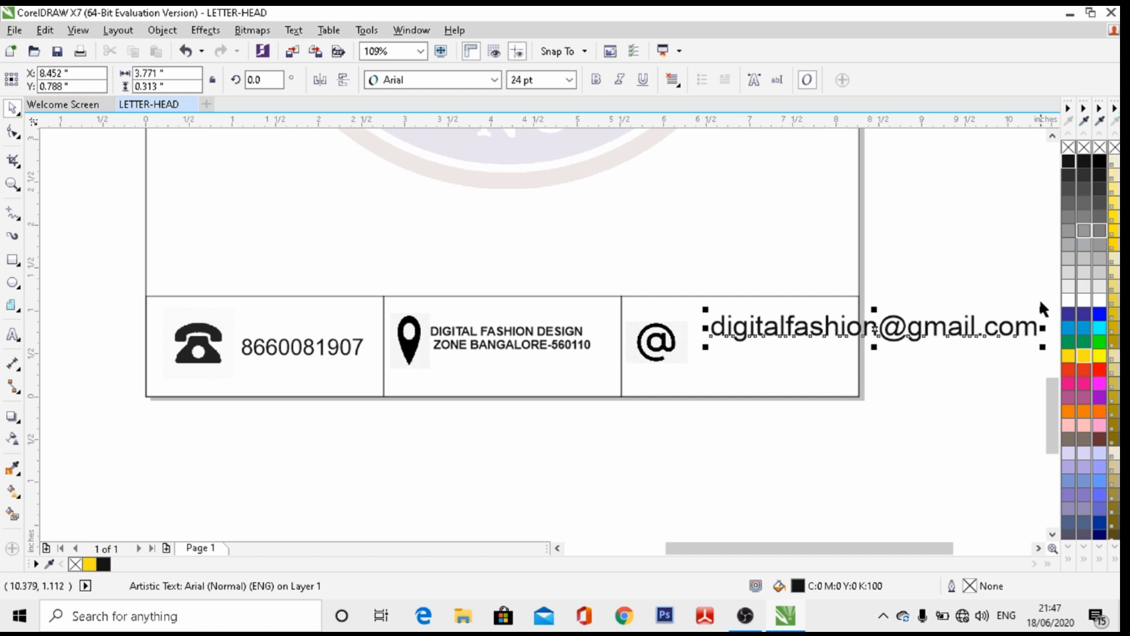
{"action": "left_click_drag", "start_coordinate": [1042, 307], "coordinate": [832, 346]}
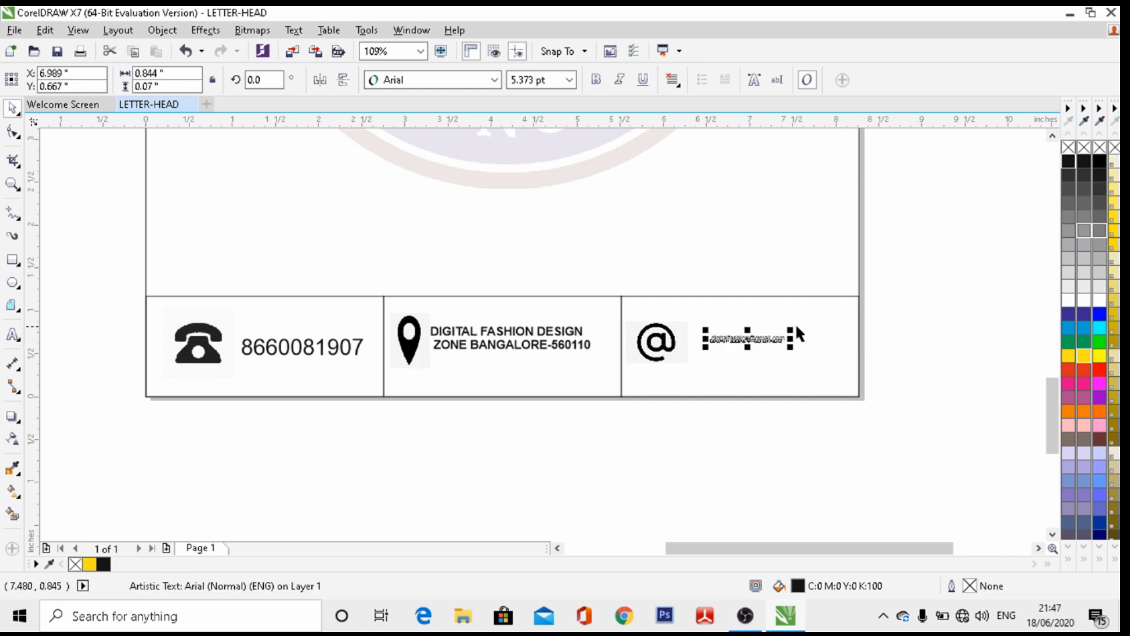
{"action": "left_click", "coordinate": [570, 81]}
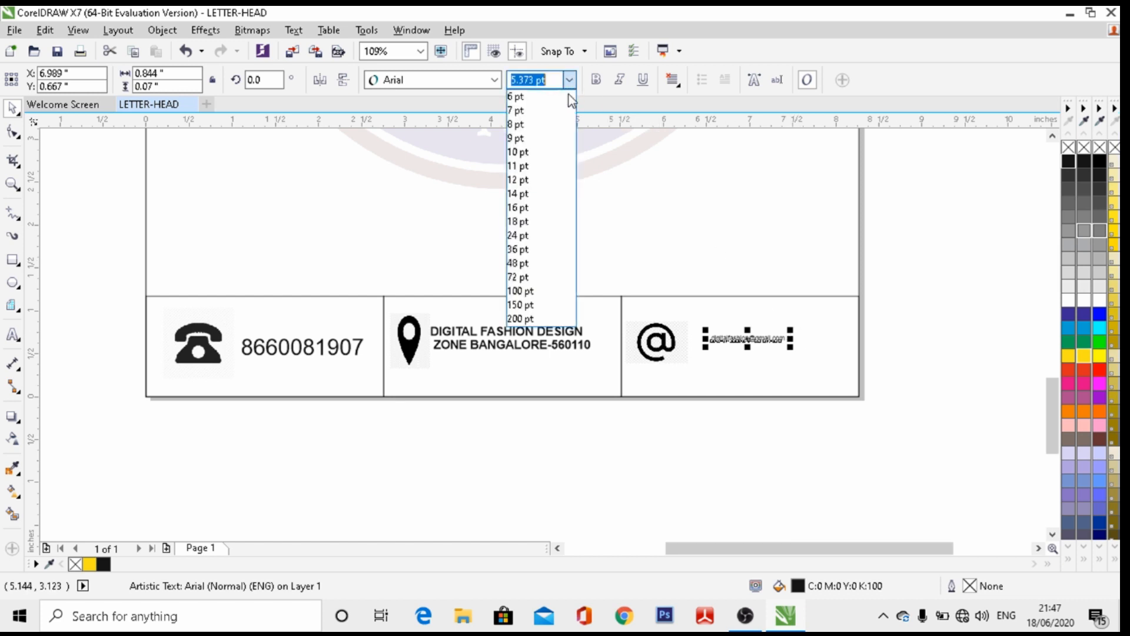
{"action": "left_click", "coordinate": [533, 181]}
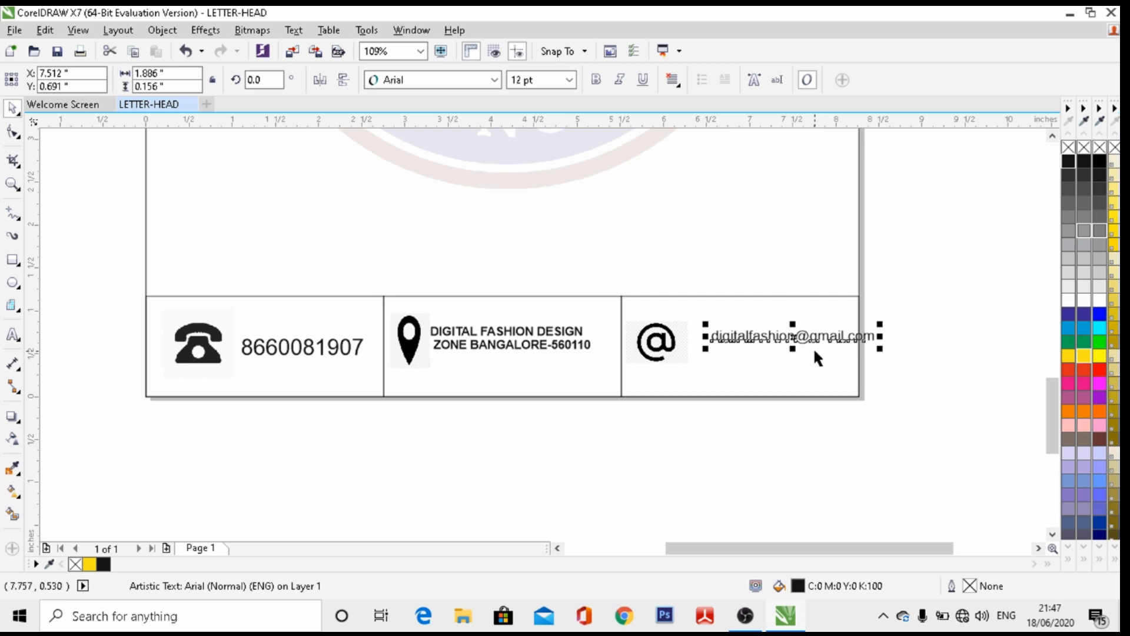
{"action": "left_click_drag", "start_coordinate": [796, 341], "coordinate": [764, 339]}
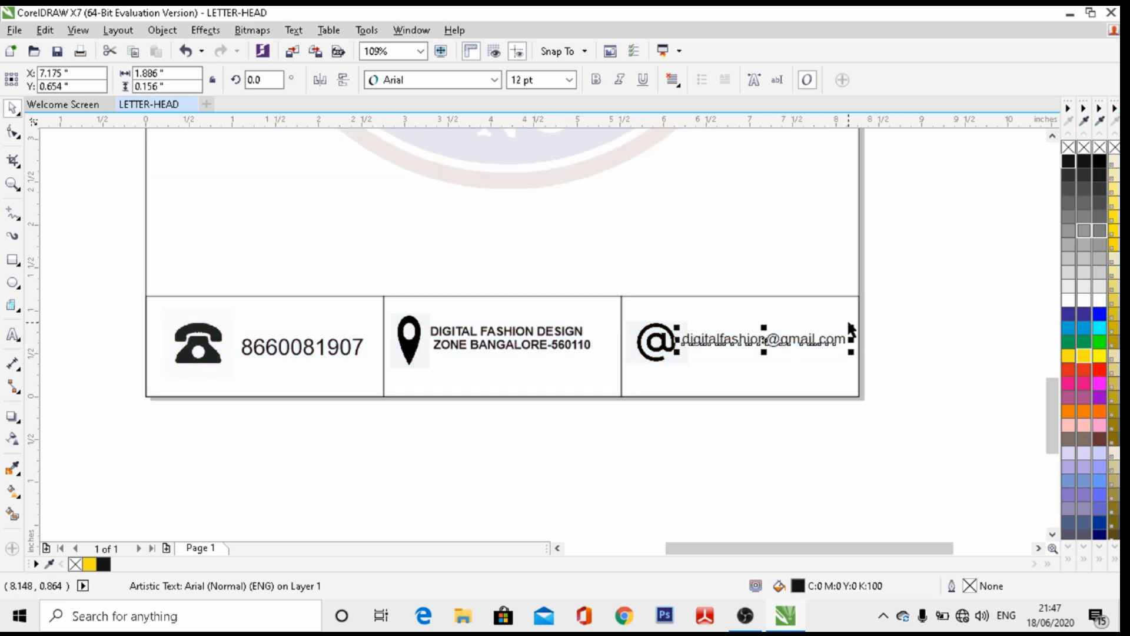
{"action": "left_click_drag", "start_coordinate": [849, 330], "coordinate": [821, 329]}
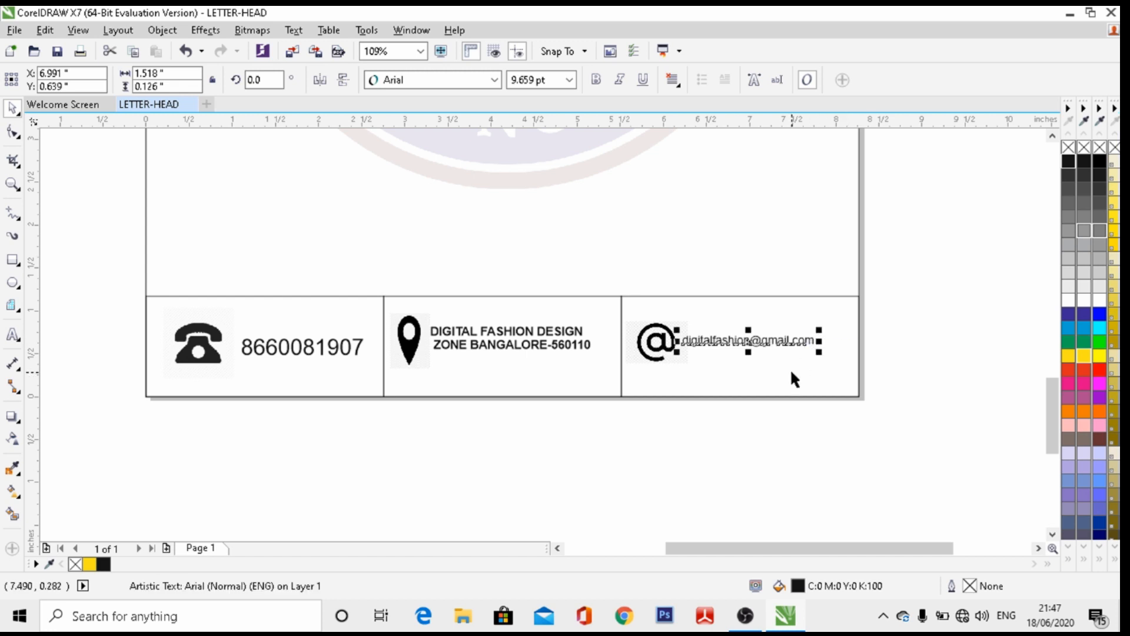
{"action": "key", "text": "Right"}
{"action": "key", "text": "Right"}
{"action": "key", "text": "Right"}
{"action": "key", "text": "Right"}
{"action": "key", "text": "Right"}
{"action": "key", "text": "Right"}
{"action": "key", "text": "Right"}
{"action": "key", "text": "Right"}
{"action": "key", "text": "Right"}
{"action": "key", "text": "Right"}
{"action": "key", "text": "Right"}
{"action": "key", "text": "Right"}
{"action": "key", "text": "Right"}
{"action": "key", "text": "Right"}
{"action": "key", "text": "Right"}
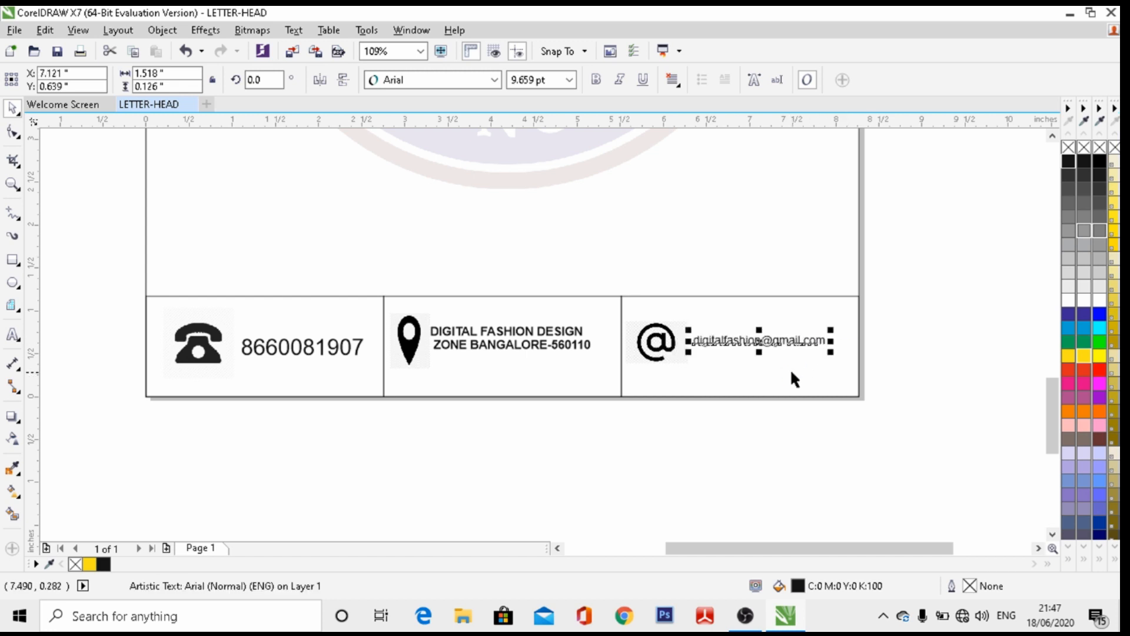
{"action": "left_click", "coordinate": [596, 80]}
Delete the group of outlined boxes framing the footer contact entries
{"action": "left_click", "coordinate": [549, 242]}
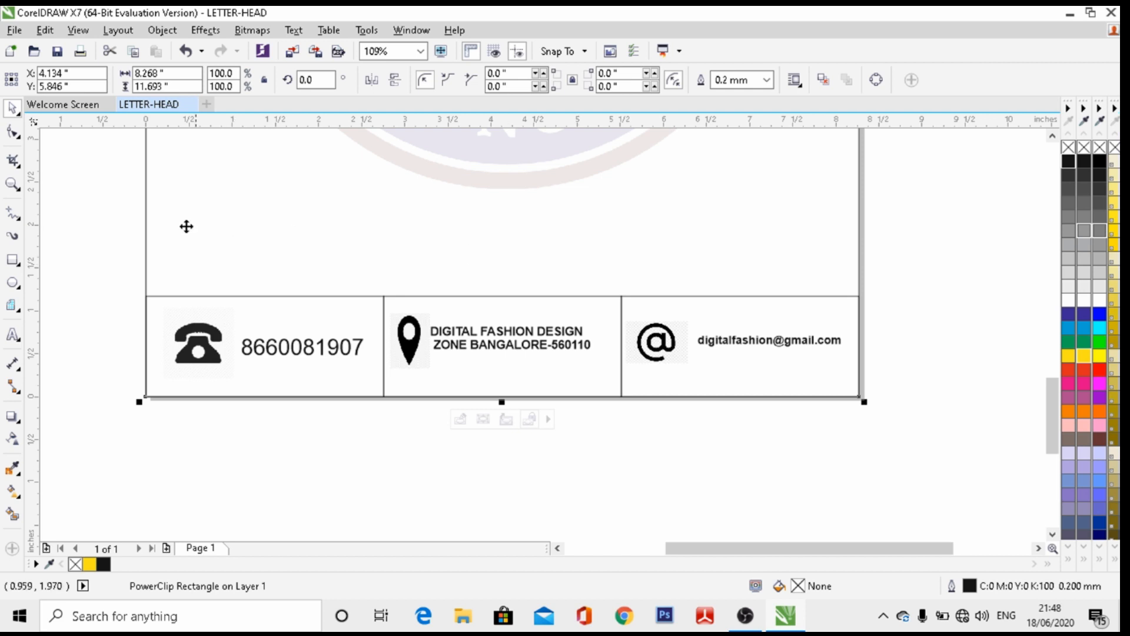
{"action": "left_click", "coordinate": [331, 302]}
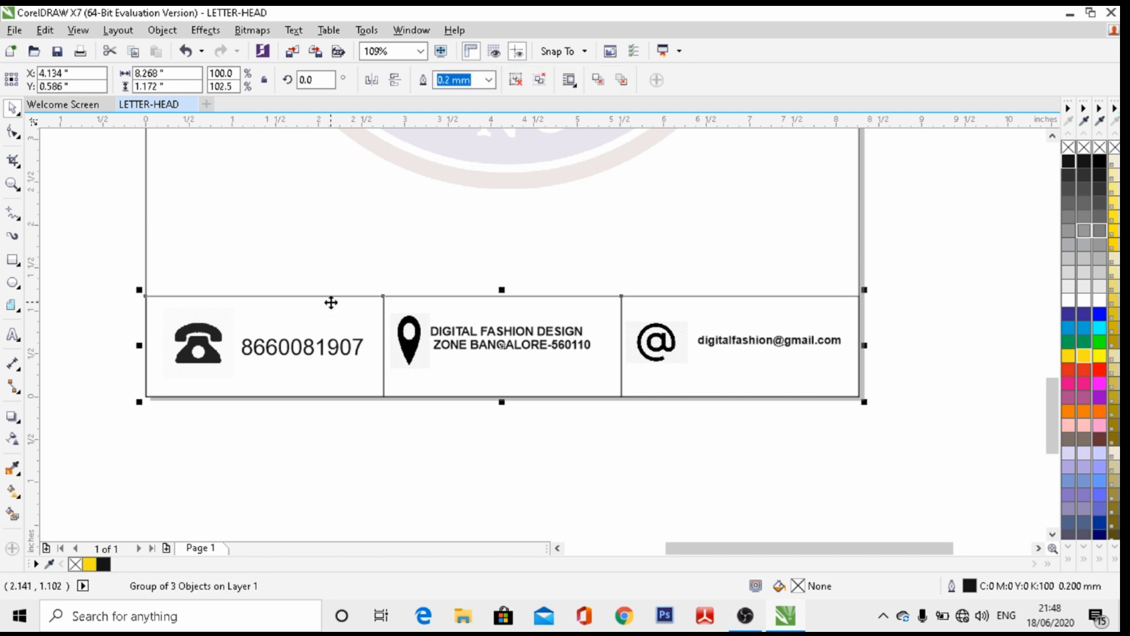
{"action": "key", "text": "Down"}
{"action": "key", "text": "Down"}
{"action": "key", "text": "Down"}
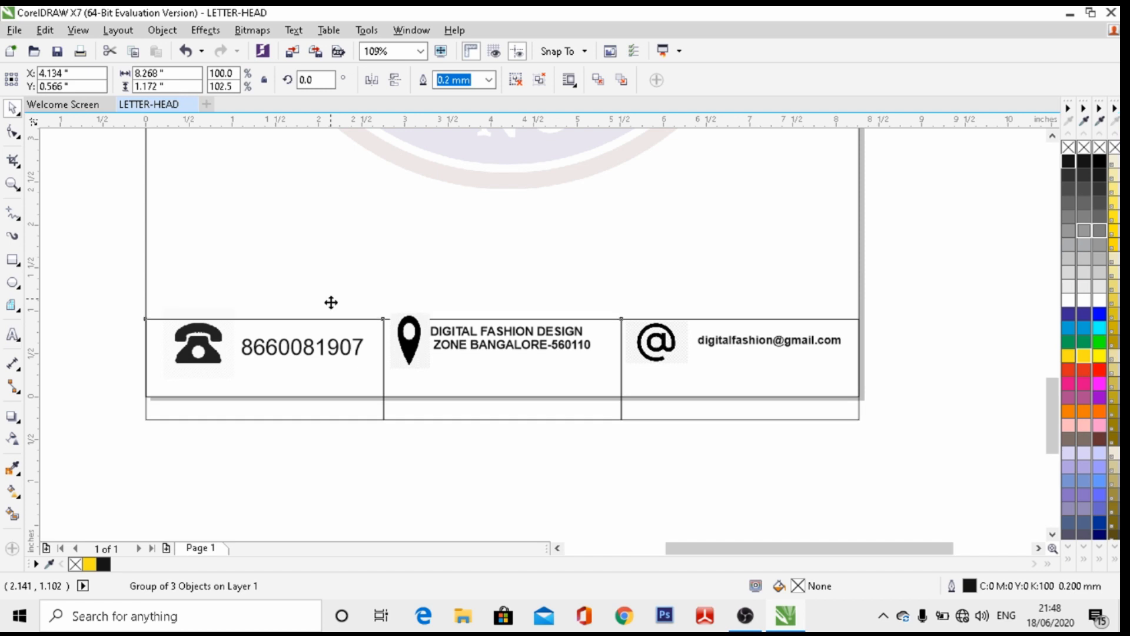
{"action": "key", "text": "Down"}
{"action": "key", "text": "Down"}
{"action": "key", "text": "Down"}
{"action": "key", "text": "Down"}
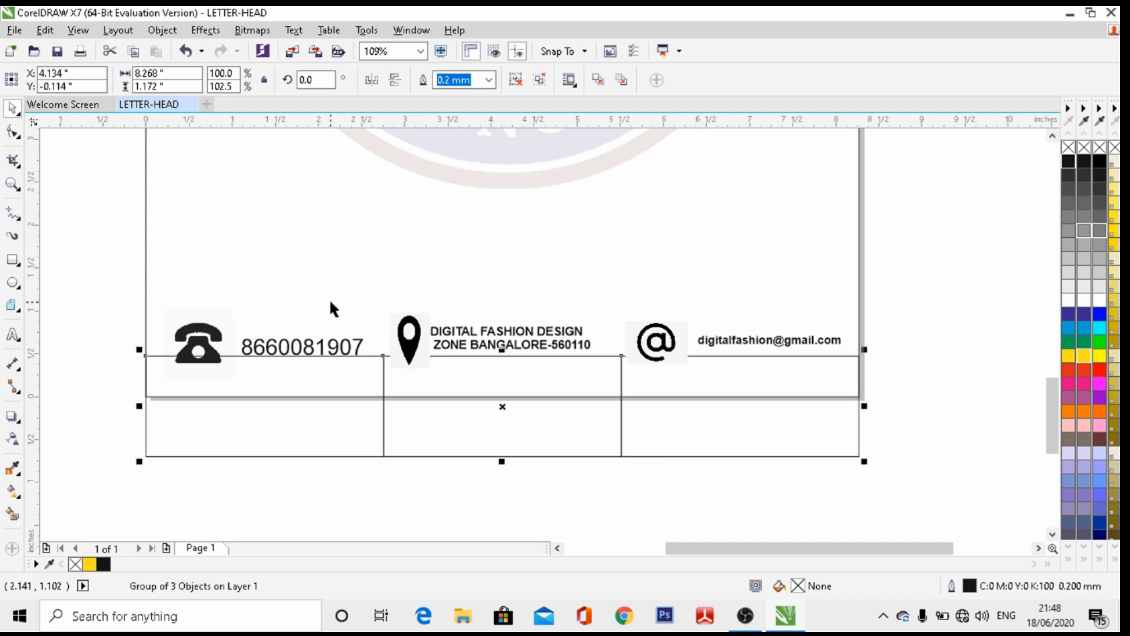
{"action": "key", "text": "Delete"}
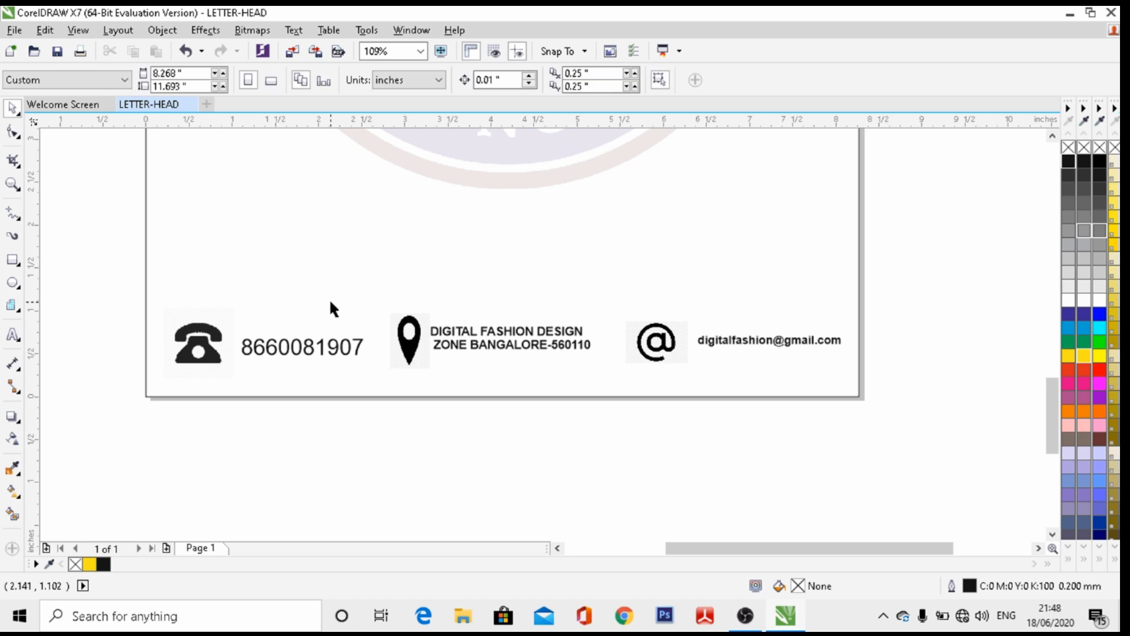
{"action": "left_click", "coordinate": [420, 50]}
Make Bauhaus 93 the default font for artistic text, callouts and dimensions
{"action": "left_click", "coordinate": [400, 72]}
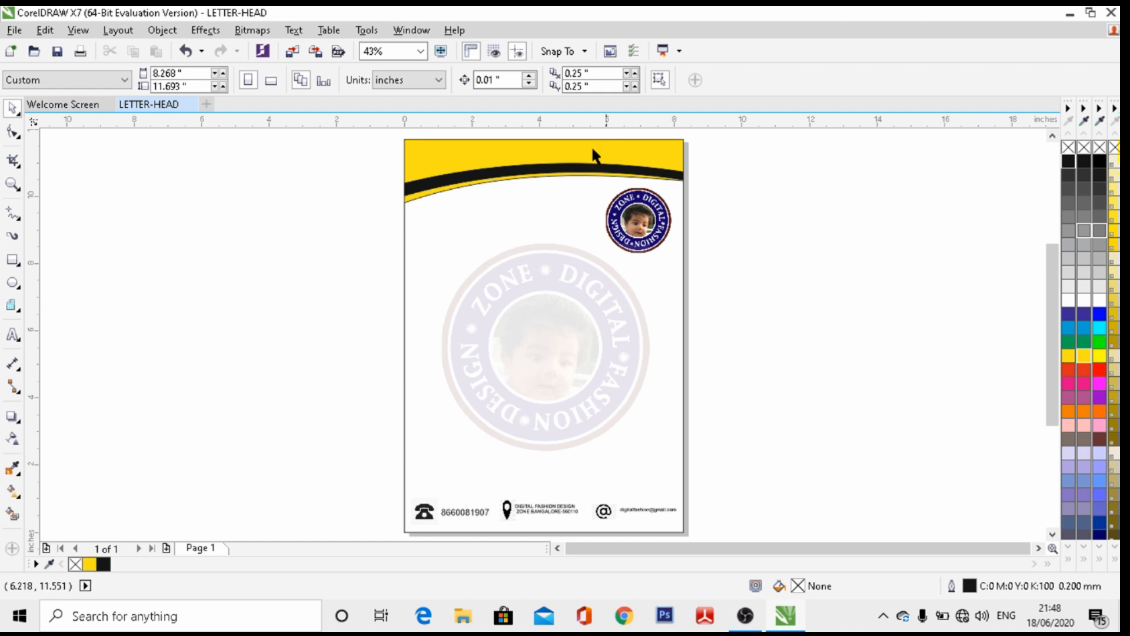
{"action": "left_click", "coordinate": [12, 335]}
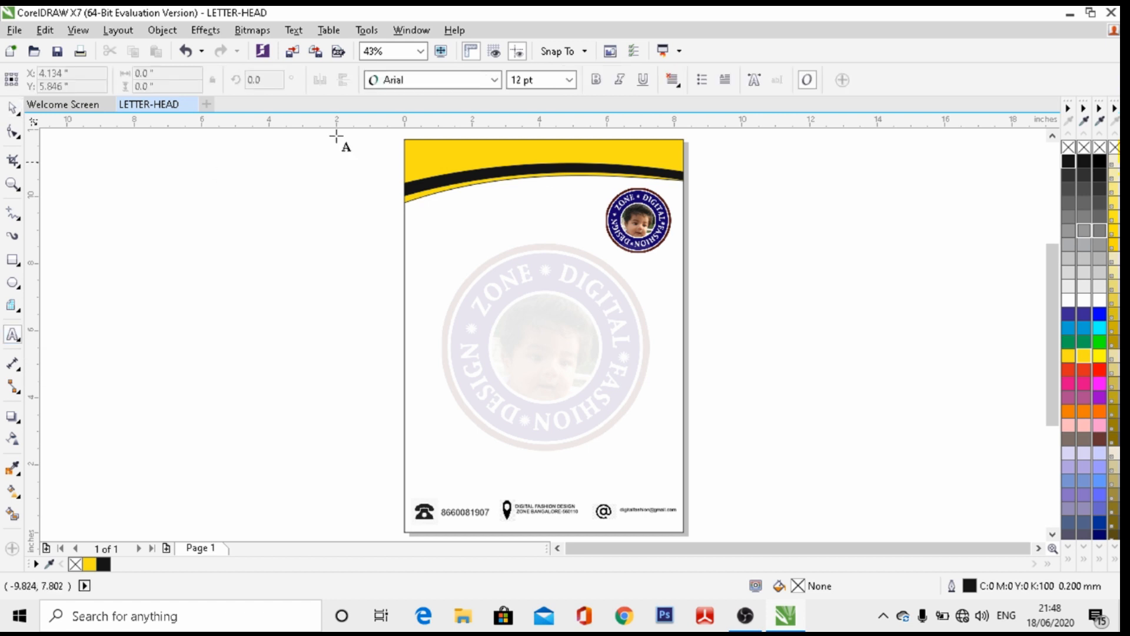
{"action": "left_click", "coordinate": [494, 81]}
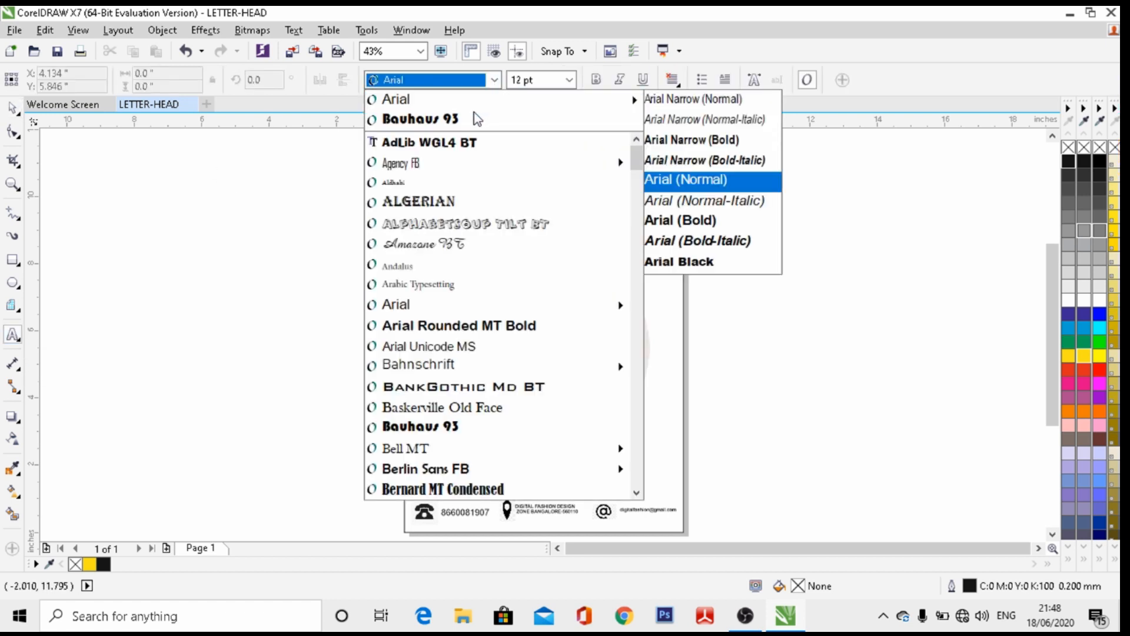
{"action": "left_click", "coordinate": [469, 119]}
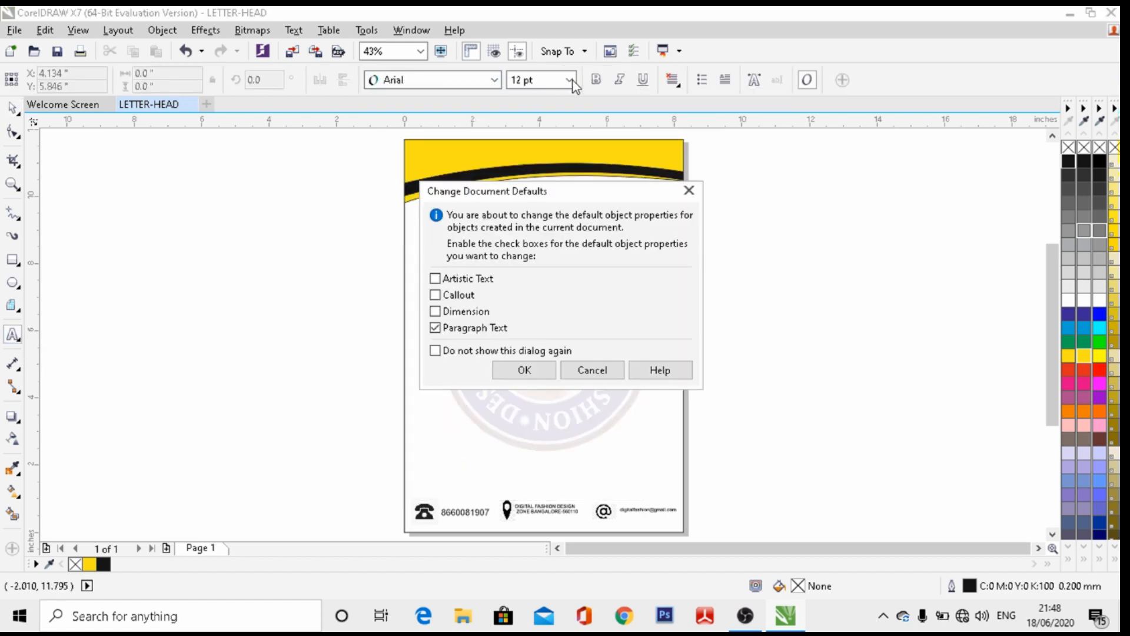
{"action": "left_click", "coordinate": [435, 278]}
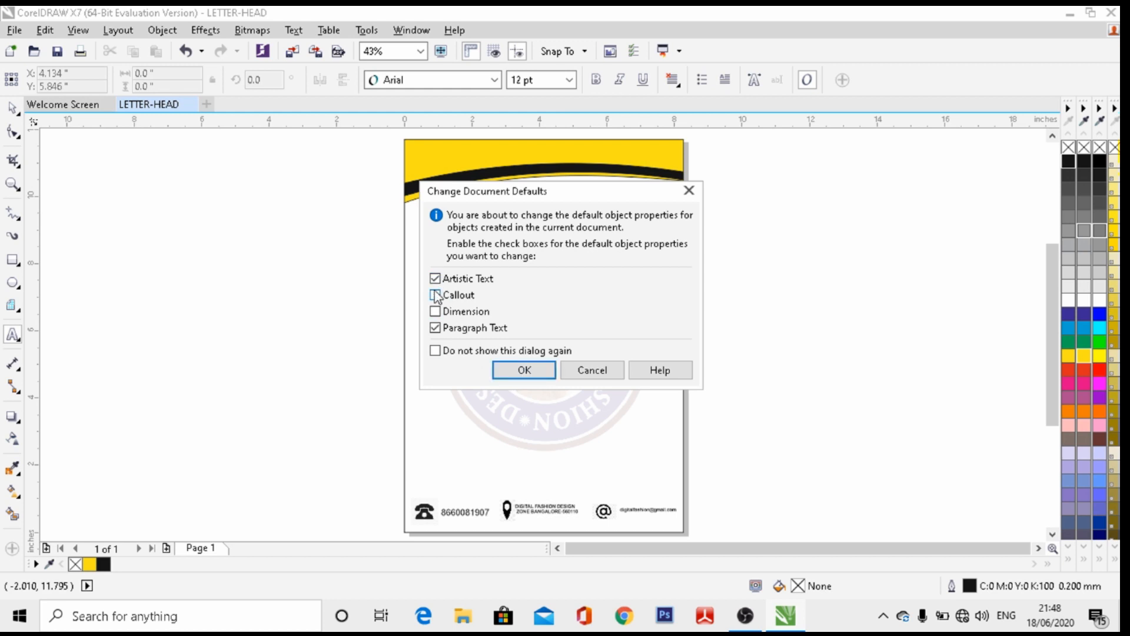
{"action": "left_click", "coordinate": [435, 294]}
{"action": "left_click", "coordinate": [435, 310]}
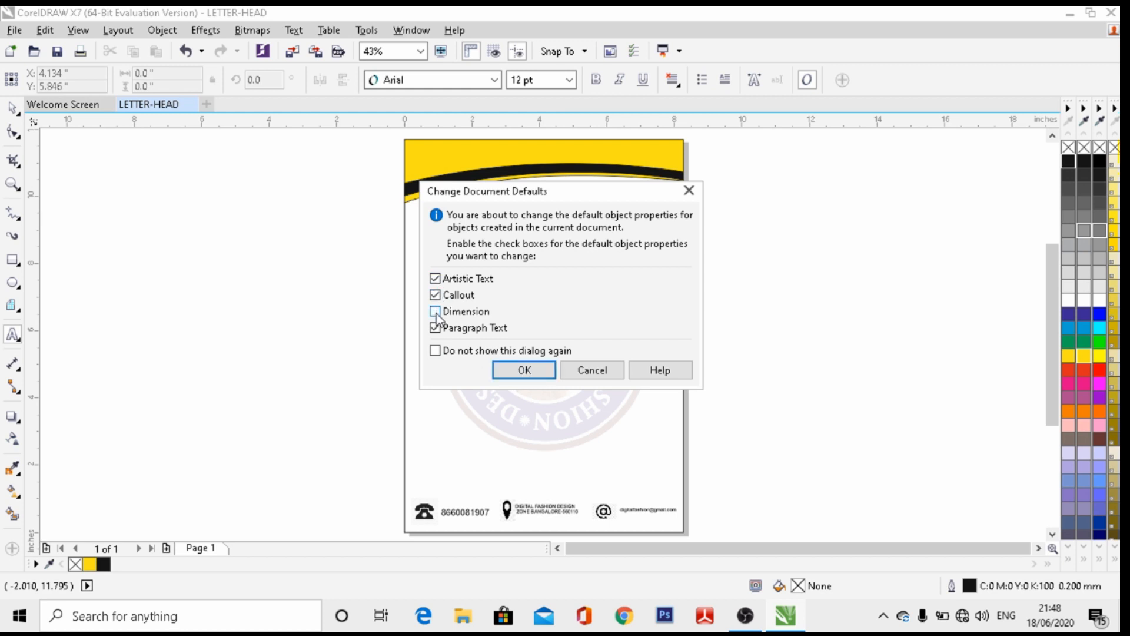
{"action": "left_click", "coordinate": [524, 369]}
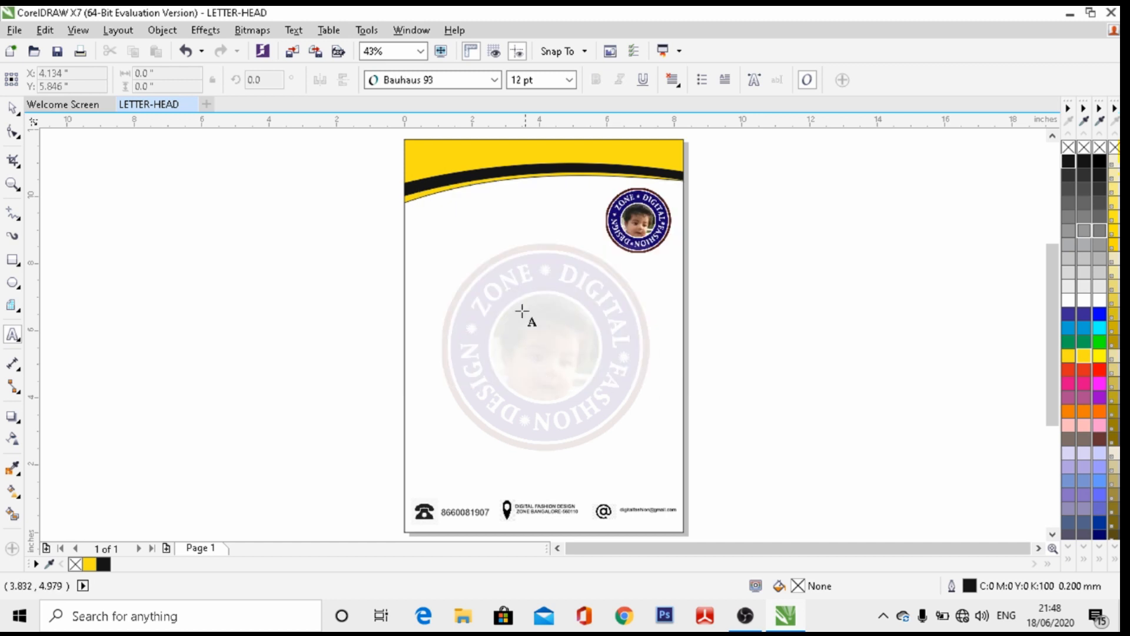
Make 18 pt the default size for all text types and start text in the yellow header
{"action": "left_click", "coordinate": [569, 81]}
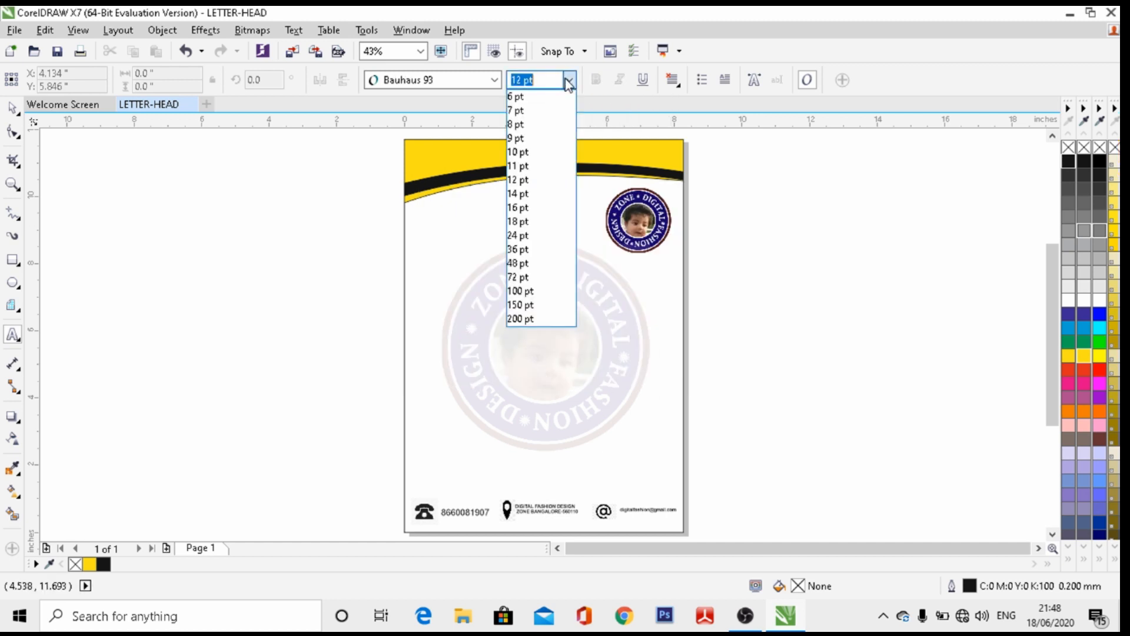
{"action": "left_click", "coordinate": [533, 228]}
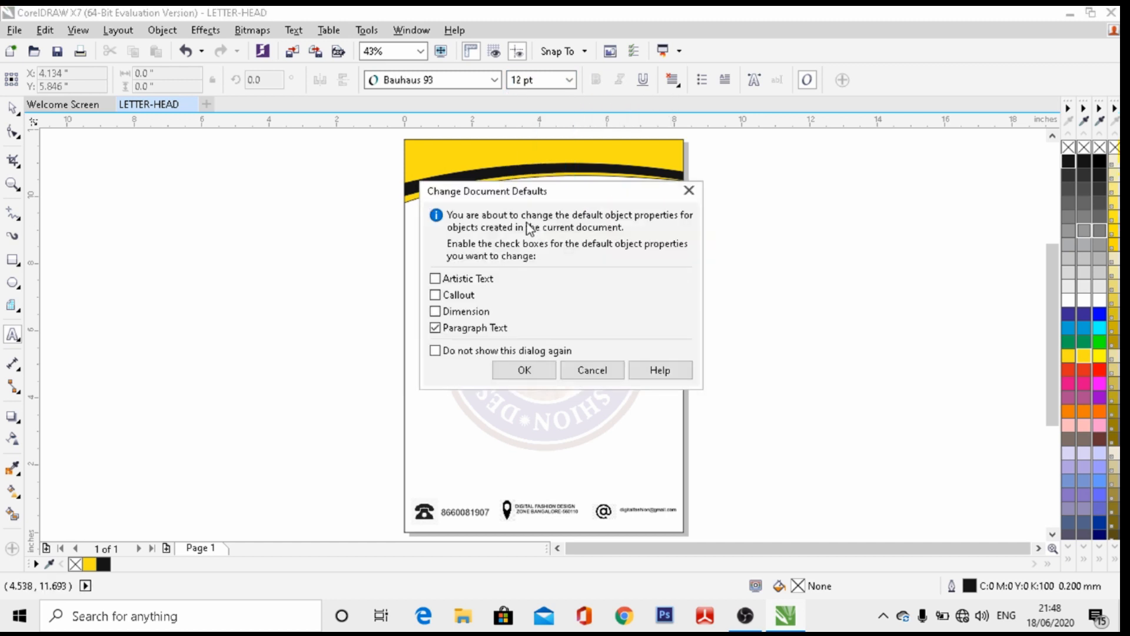
{"action": "left_click", "coordinate": [435, 312]}
{"action": "left_click", "coordinate": [436, 295]}
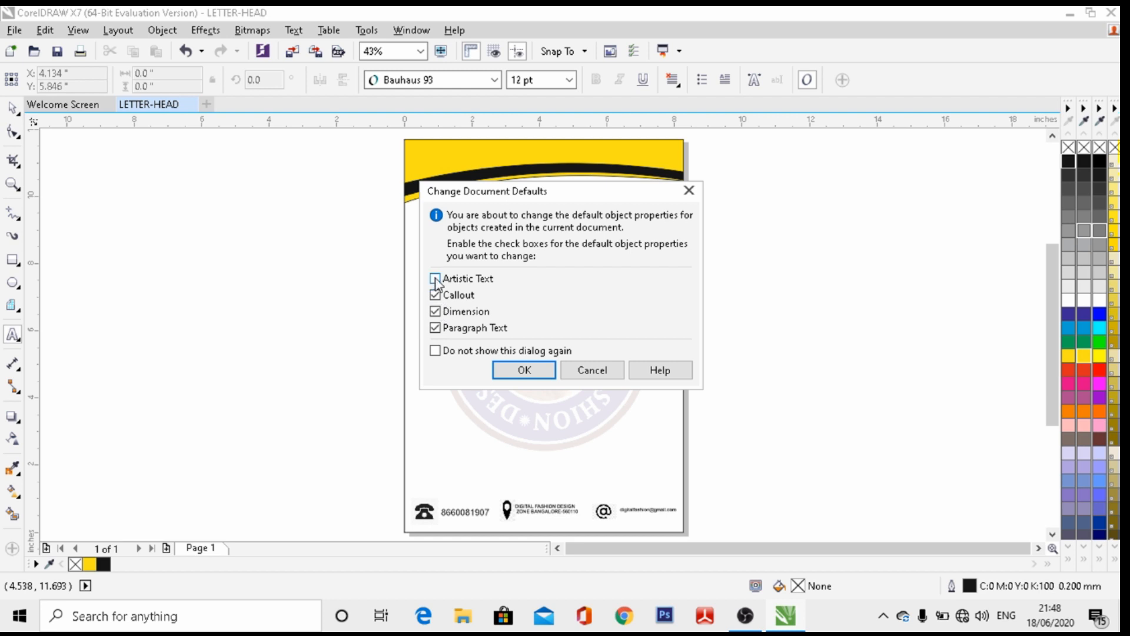
{"action": "left_click", "coordinate": [532, 370]}
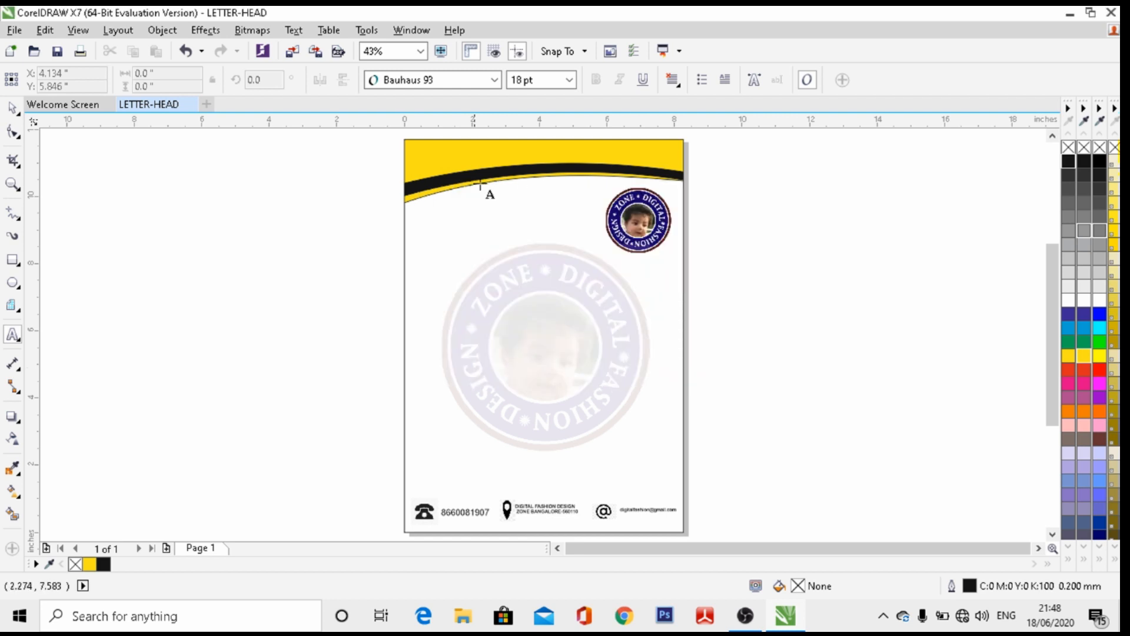
{"action": "left_click", "coordinate": [457, 157]}
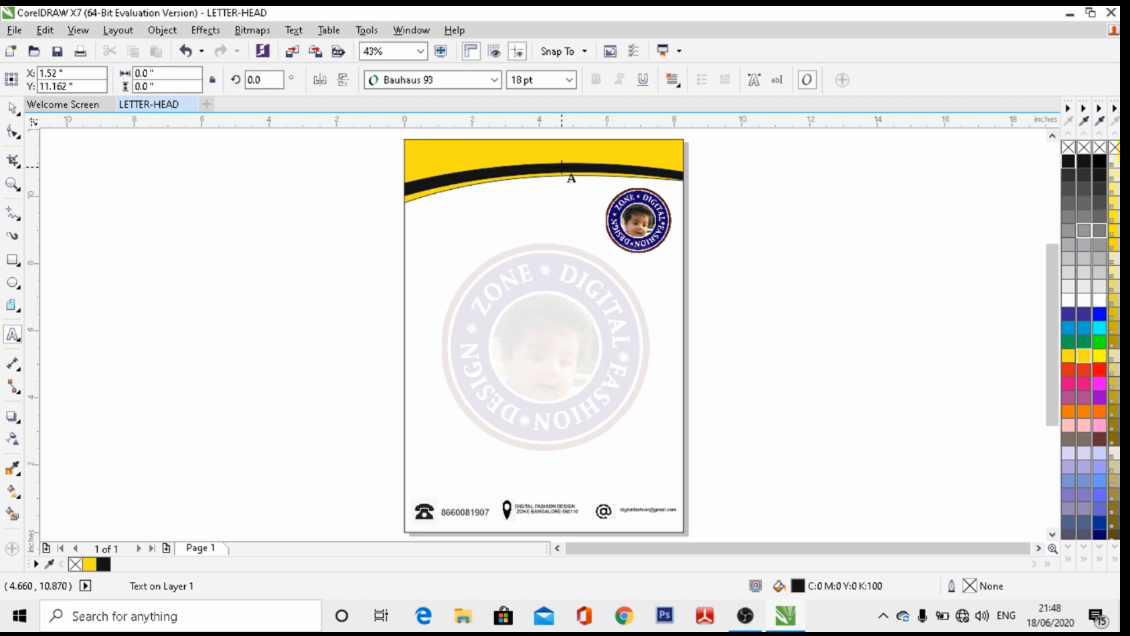
Type the heading 'DIGITAL FASHION DESIGN ZONE' in the header and set it to 36 pt
{"action": "type", "text": "DIGITAL FASHION DESIGN ZONE"}
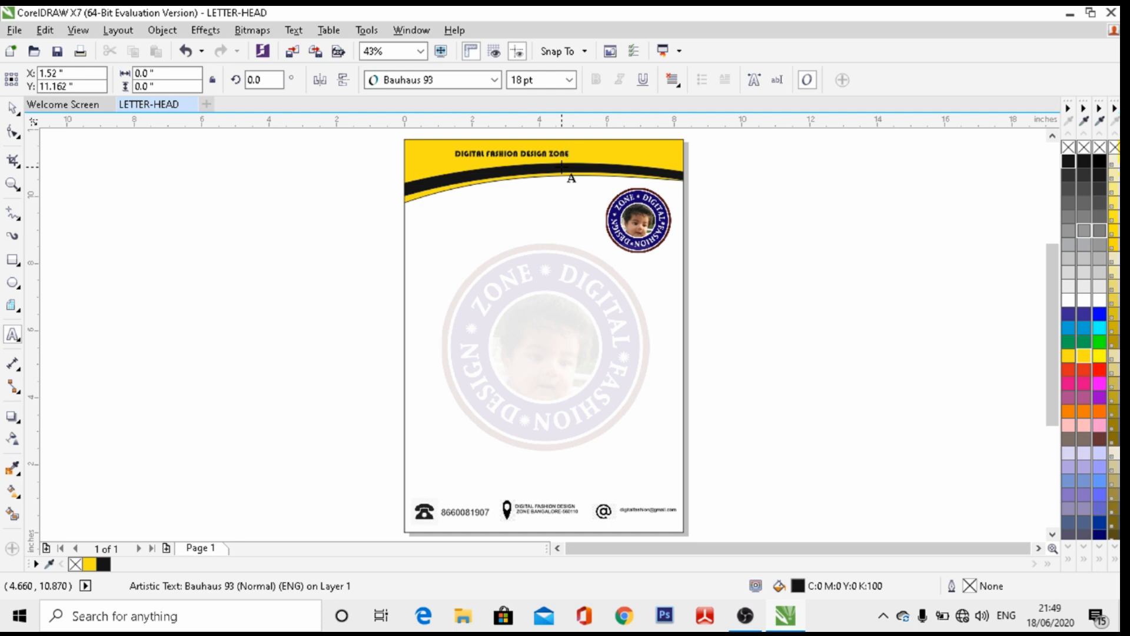
{"action": "left_click", "coordinate": [13, 107]}
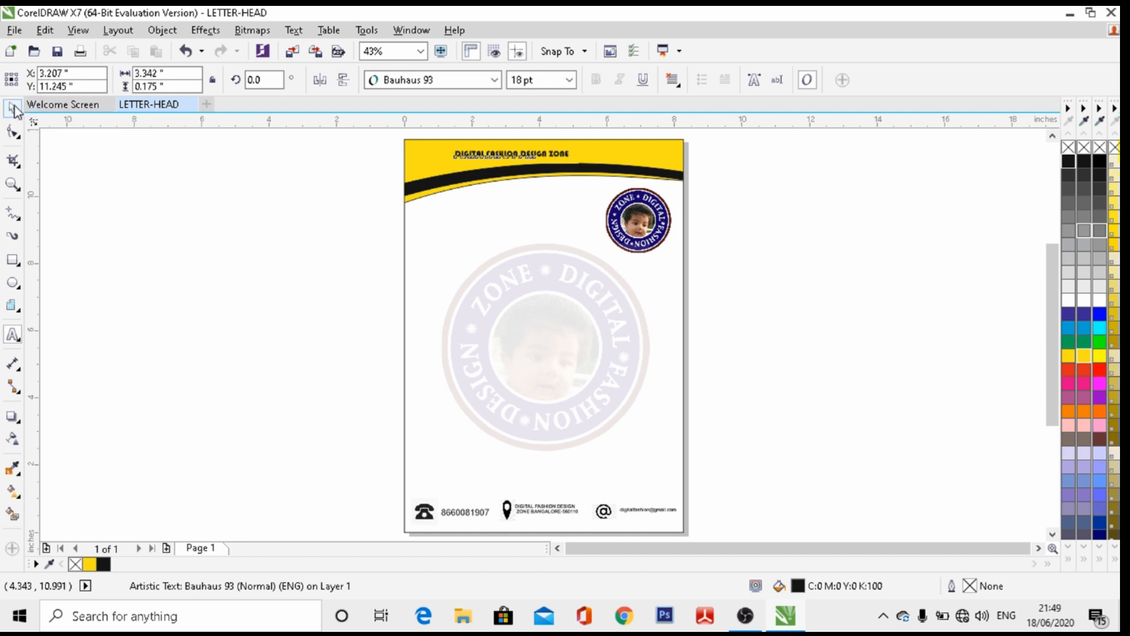
{"action": "left_click", "coordinate": [569, 80]}
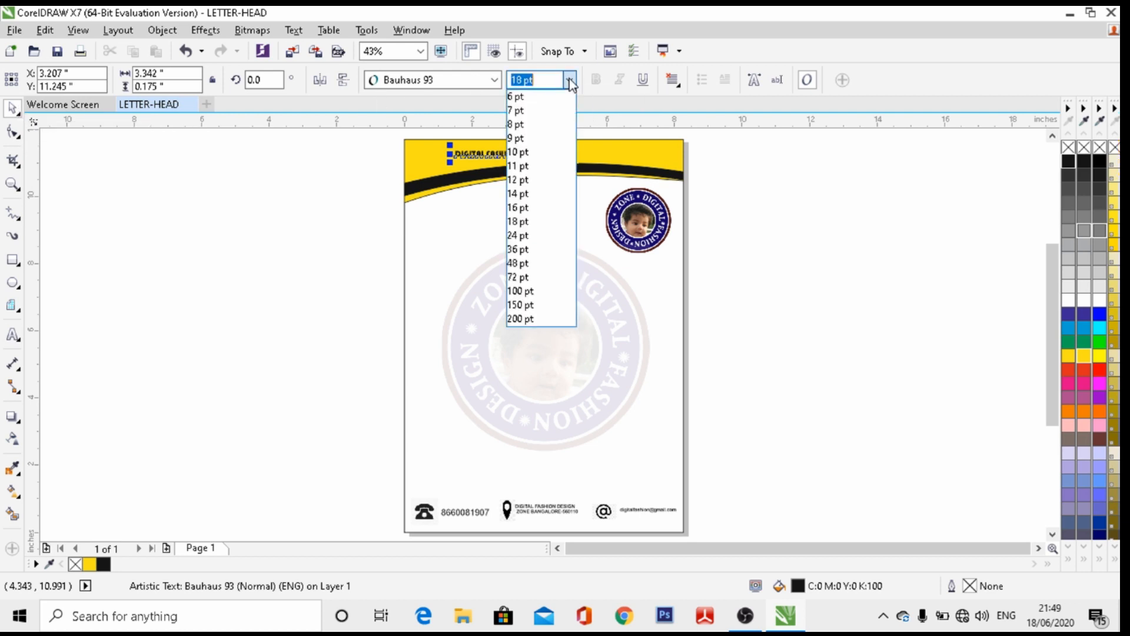
{"action": "left_click", "coordinate": [540, 249]}
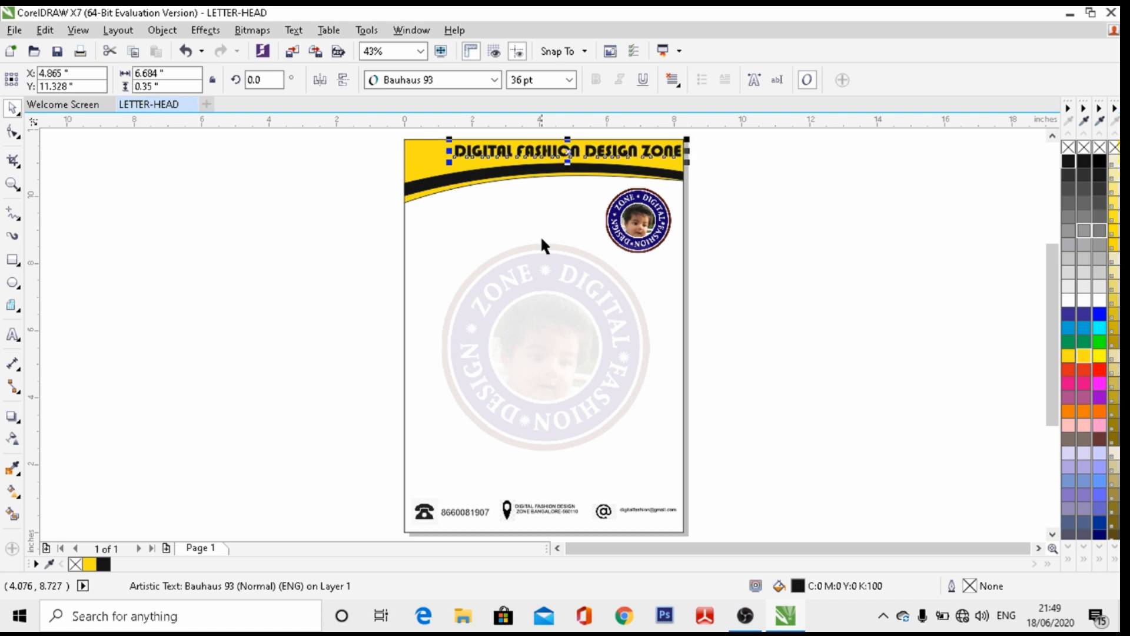
{"action": "key", "text": "Left"}
{"action": "key", "text": "Left"}
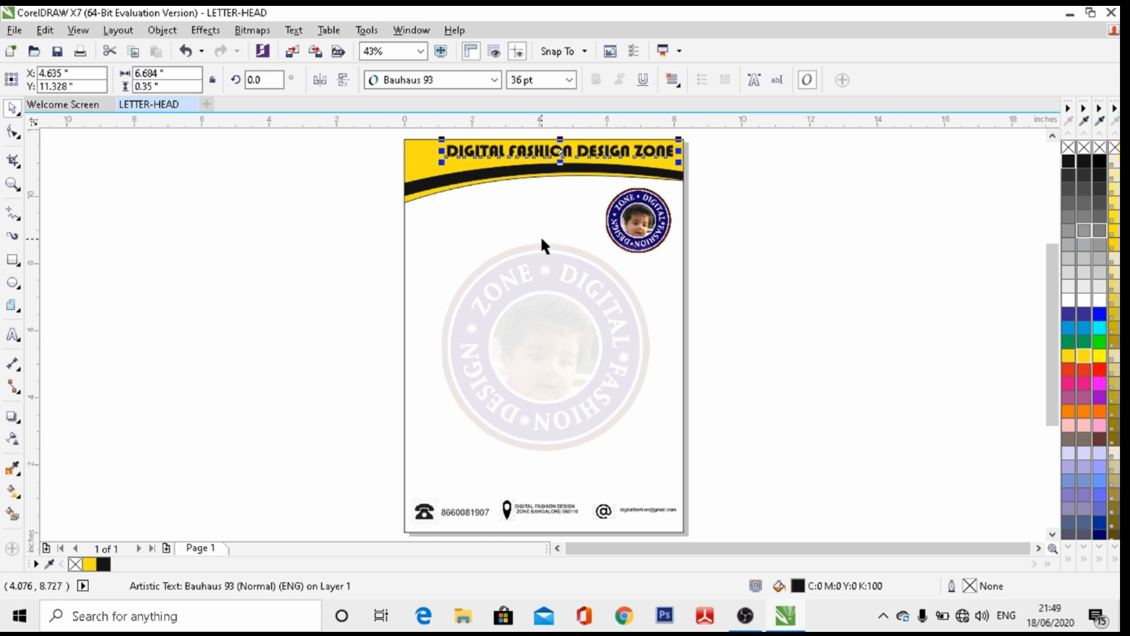
{"action": "key", "text": "Left"}
{"action": "key", "text": "Left"}
{"action": "key", "text": "Left"}
{"action": "key", "text": "Left"}
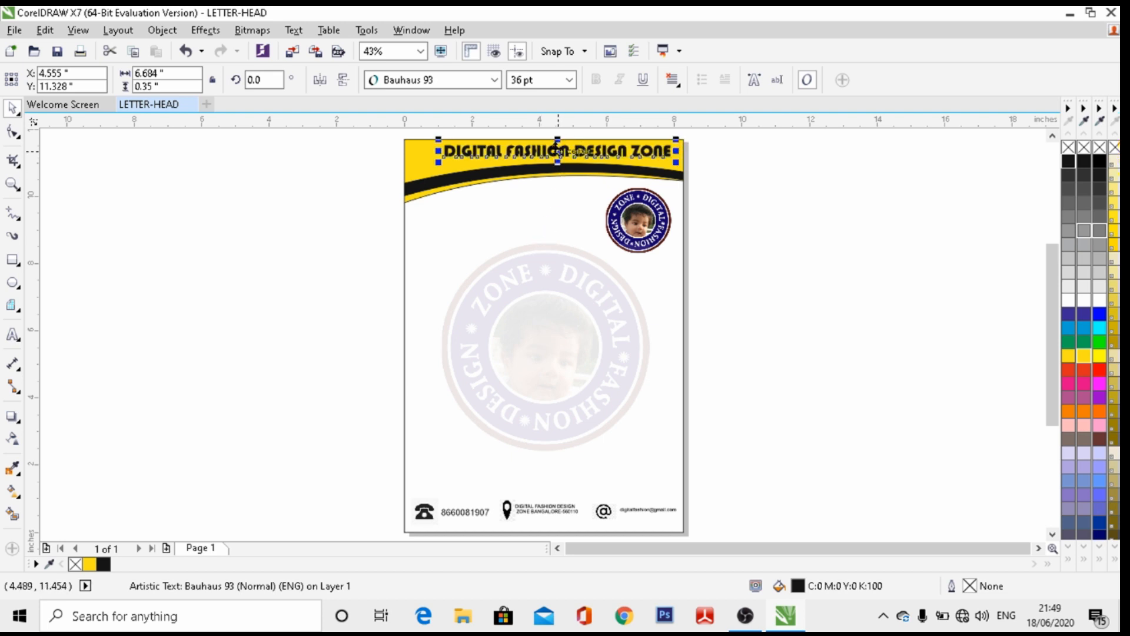
Move the heading left within the header, trying 24 pt before returning to 36 pt
{"action": "left_click_drag", "start_coordinate": [558, 152], "coordinate": [540, 154]}
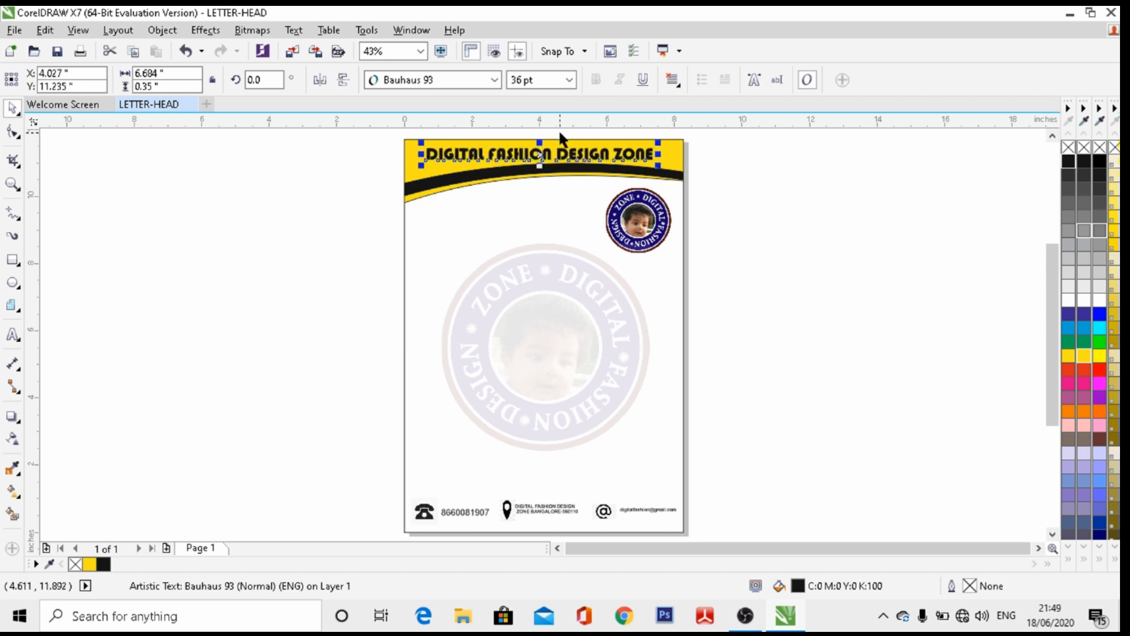
{"action": "left_click", "coordinate": [569, 84]}
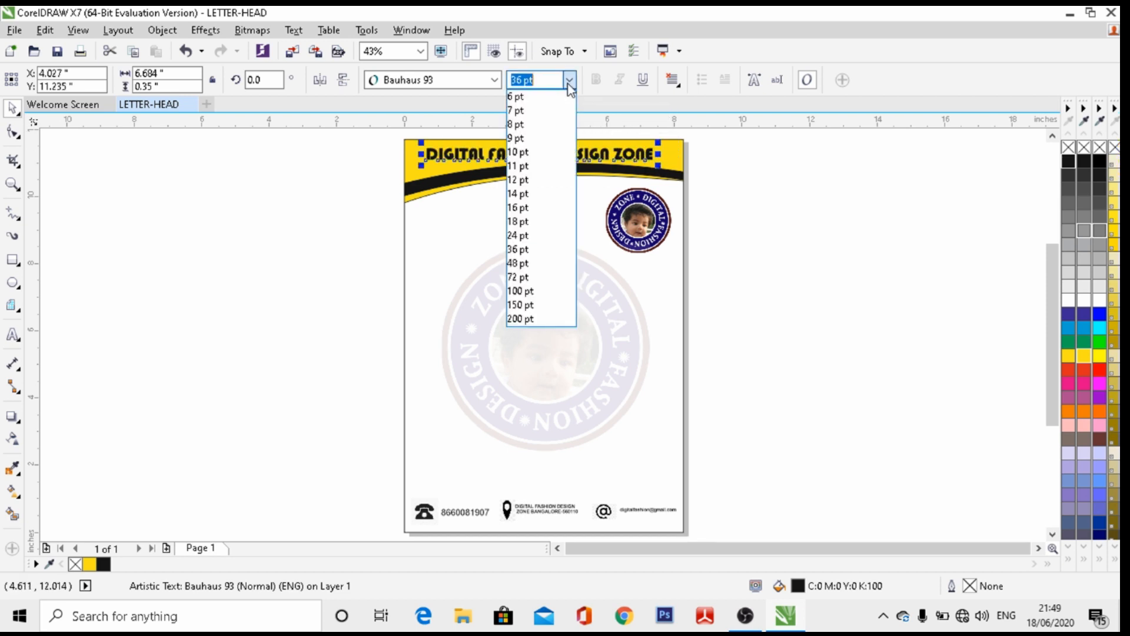
{"action": "left_click", "coordinate": [542, 235]}
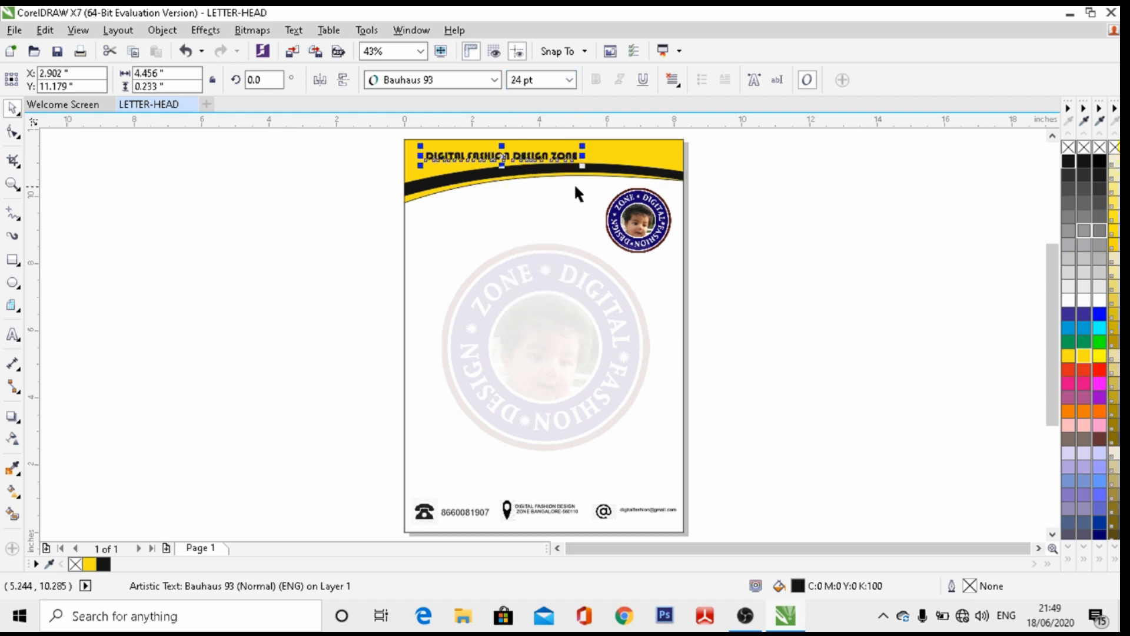
{"action": "left_click", "coordinate": [569, 84]}
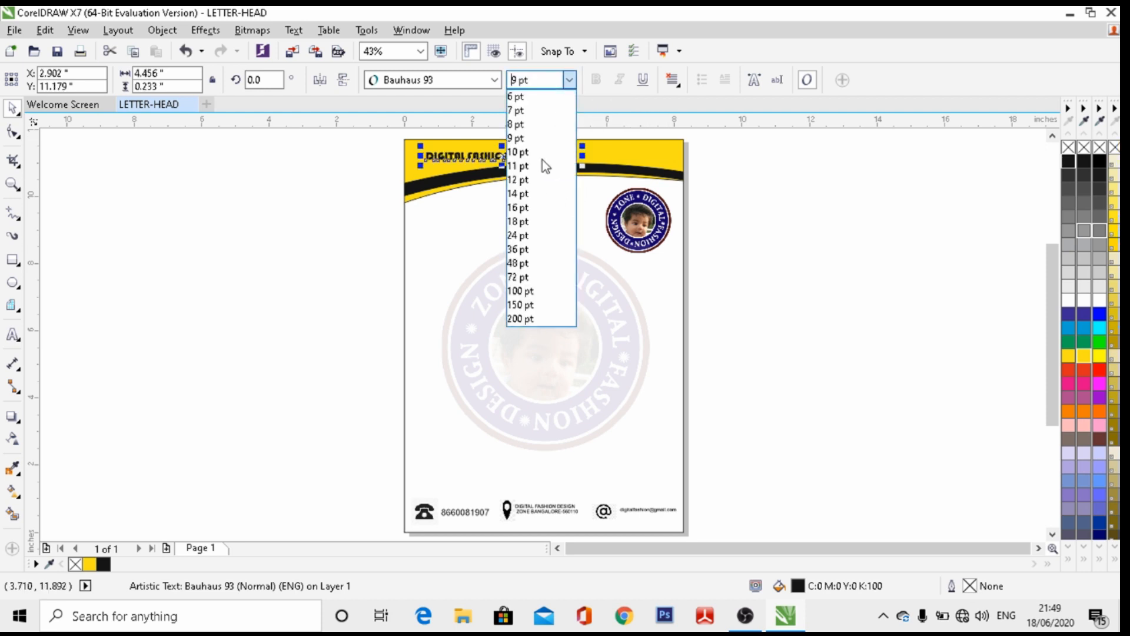
{"action": "left_click", "coordinate": [525, 249]}
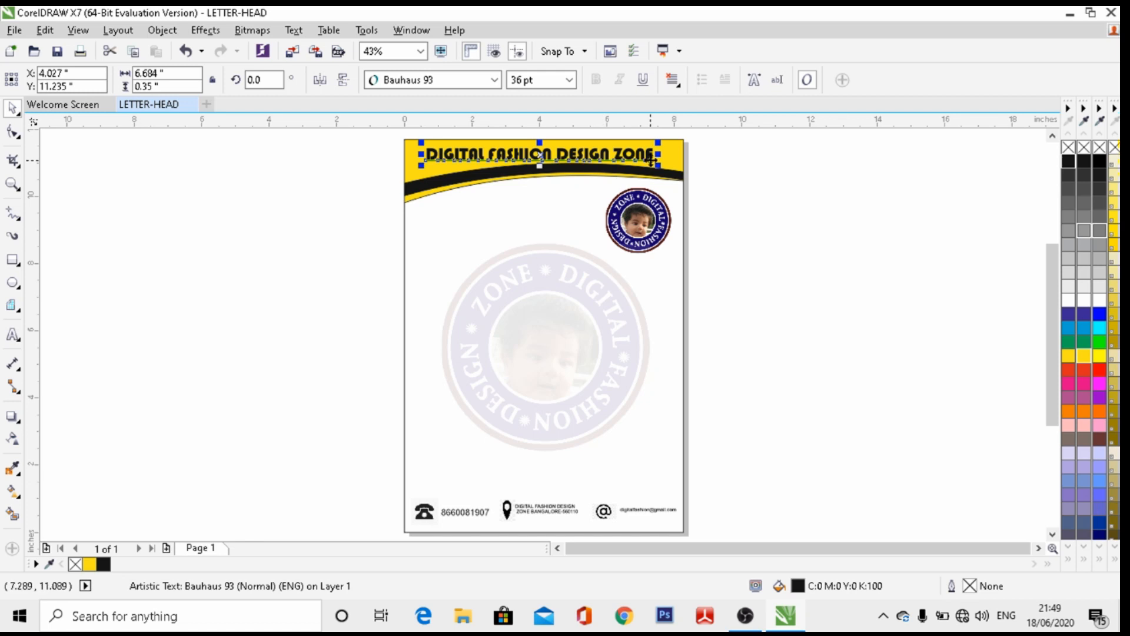
{"action": "left_click", "coordinate": [12, 184]}
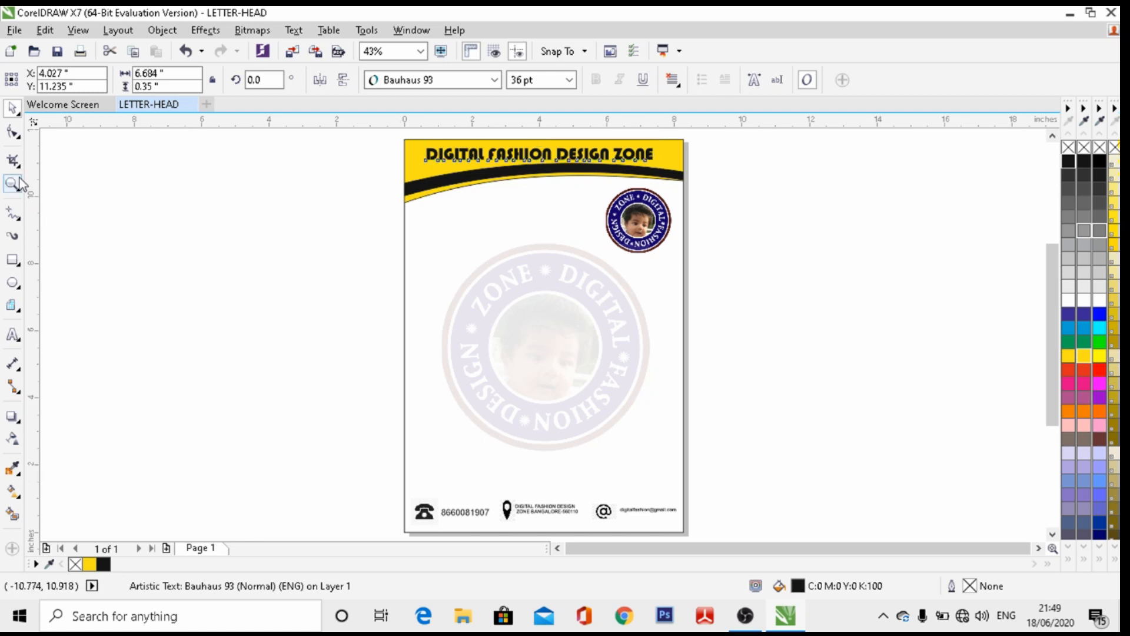
Tilt the heading about 0.8° to follow the header curve, nudge it into place, and make it white
{"action": "left_click_drag", "start_coordinate": [364, 141], "coordinate": [739, 193]}
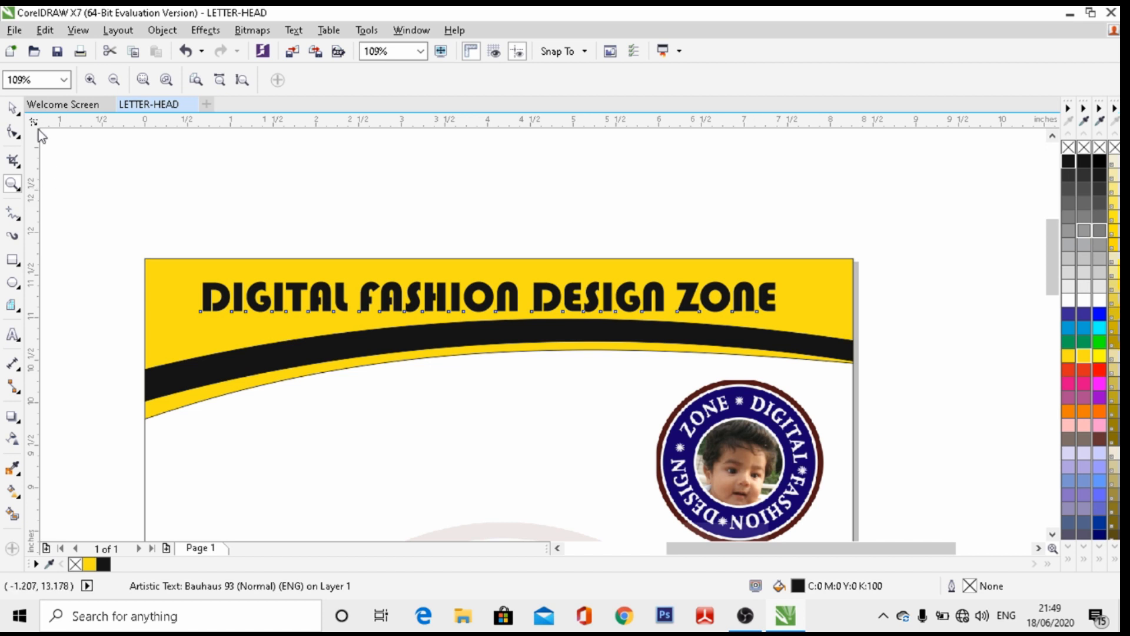
{"action": "left_click", "coordinate": [12, 109]}
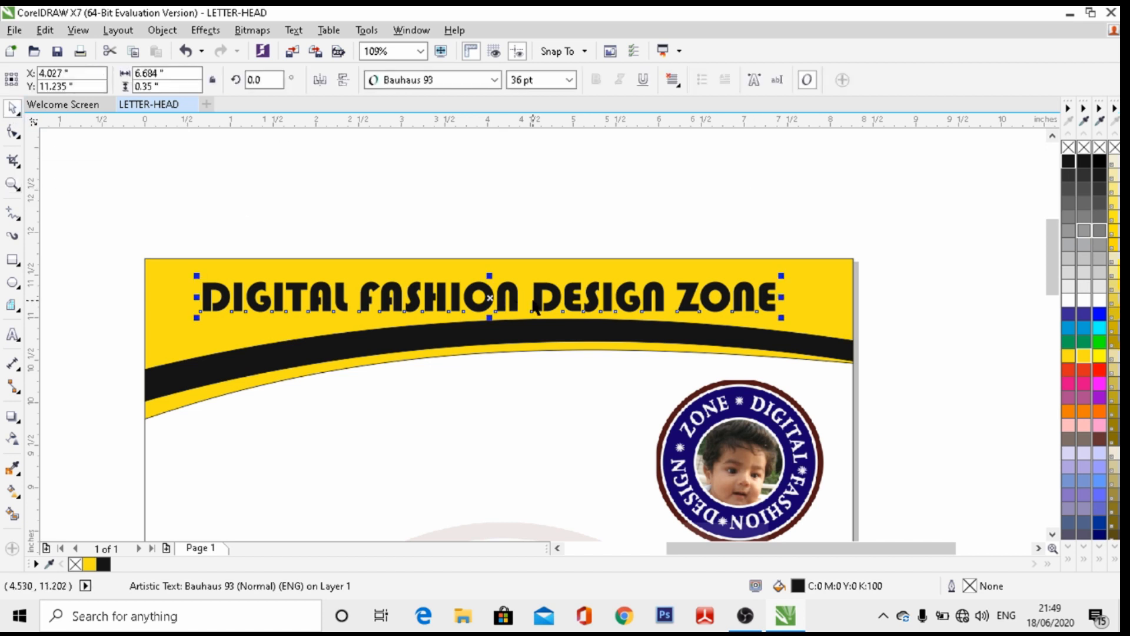
{"action": "left_click", "coordinate": [490, 298]}
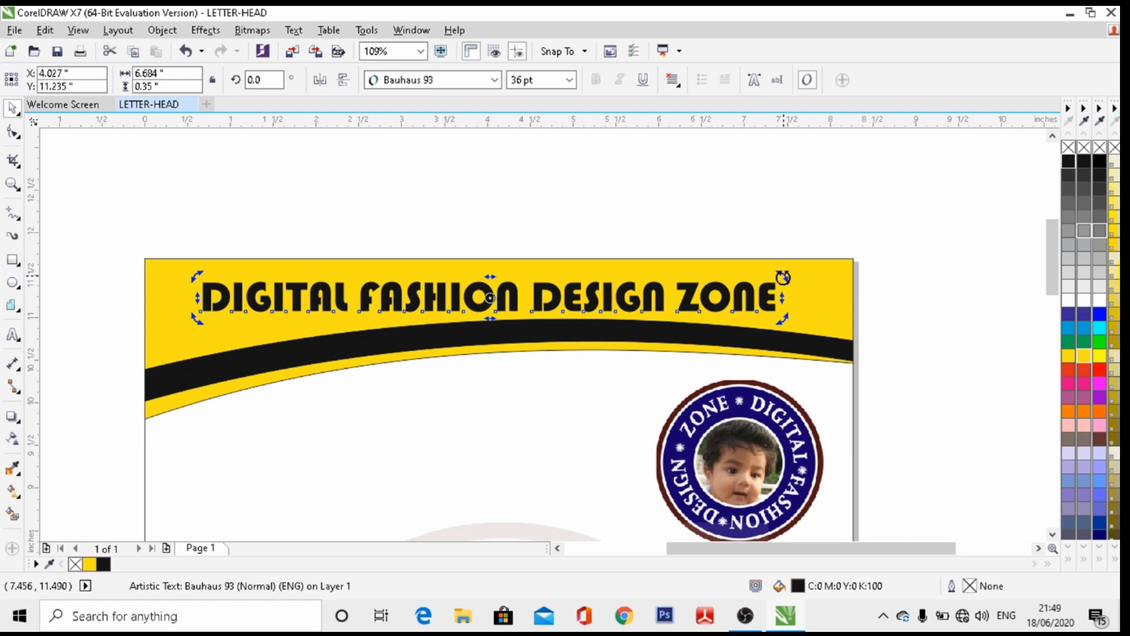
{"action": "left_click_drag", "start_coordinate": [782, 276], "coordinate": [783, 275]}
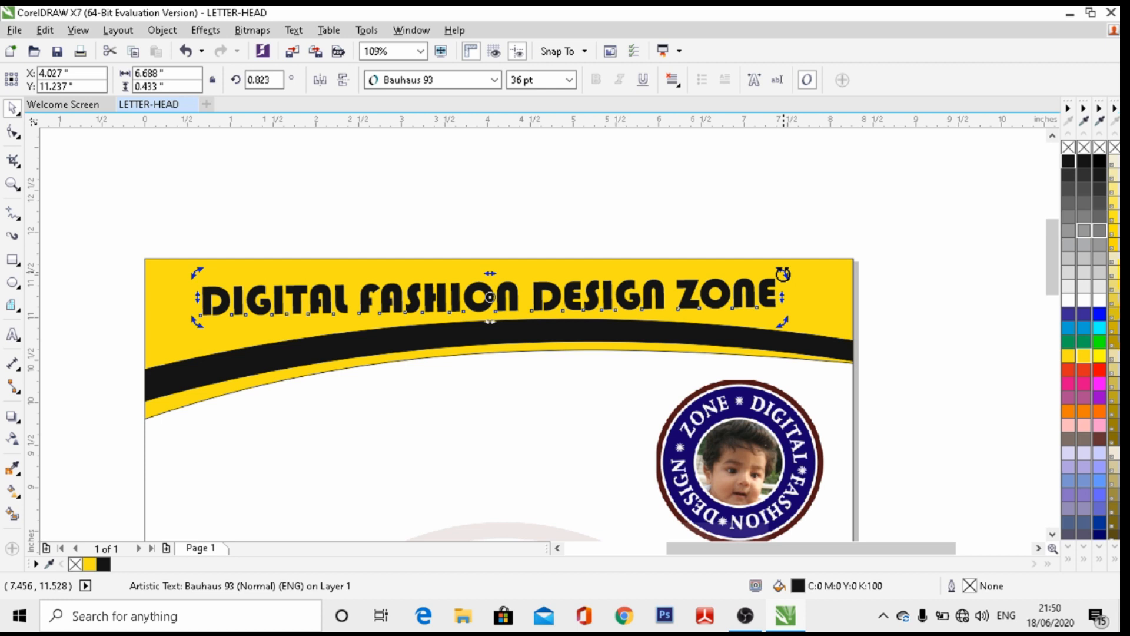
{"action": "key", "text": "Right"}
{"action": "key", "text": "Right"}
{"action": "key", "text": "Right"}
{"action": "key", "text": "Right"}
{"action": "key", "text": "Right"}
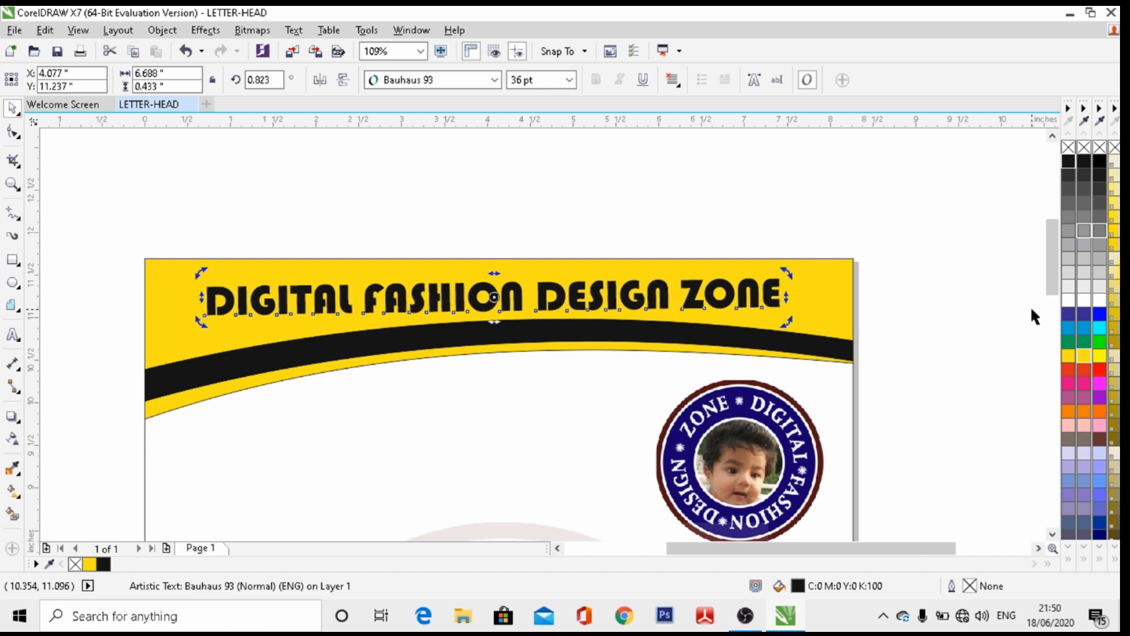
{"action": "left_click", "coordinate": [1068, 300]}
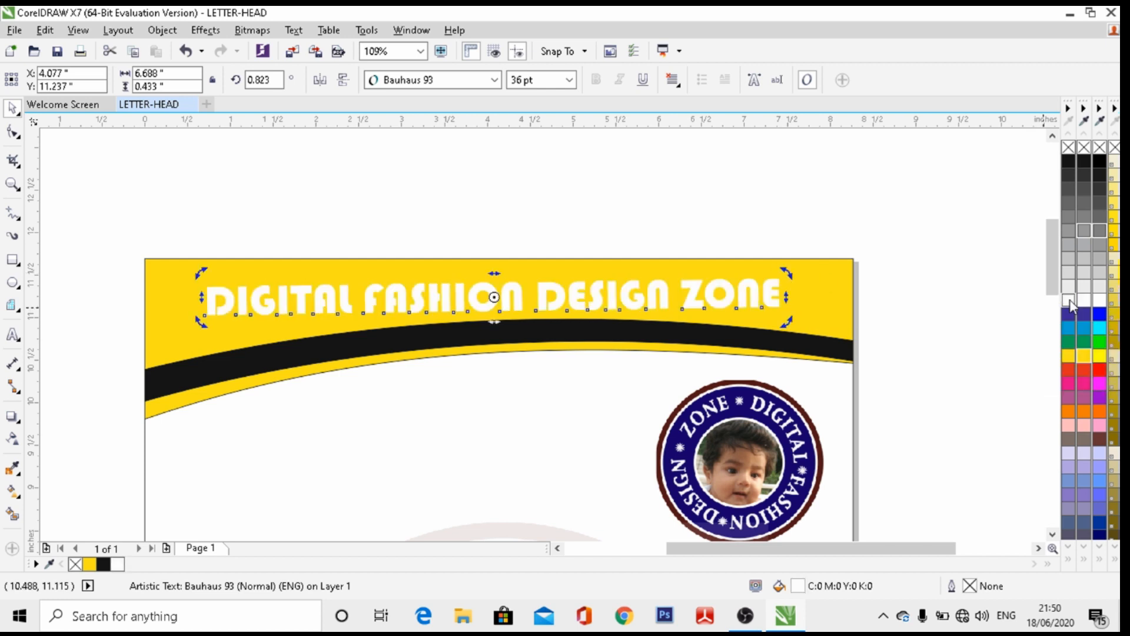
{"action": "key", "text": "Up"}
{"action": "key", "text": "Up"}
{"action": "key", "text": "Up"}
{"action": "key", "text": "Up"}
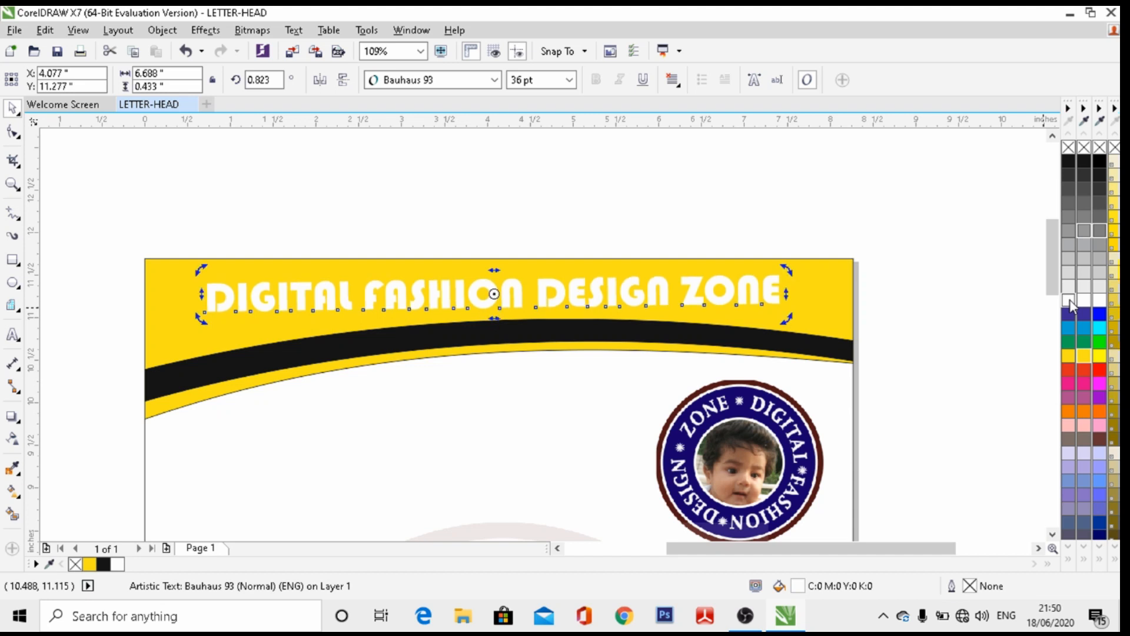
{"action": "left_click", "coordinate": [924, 274]}
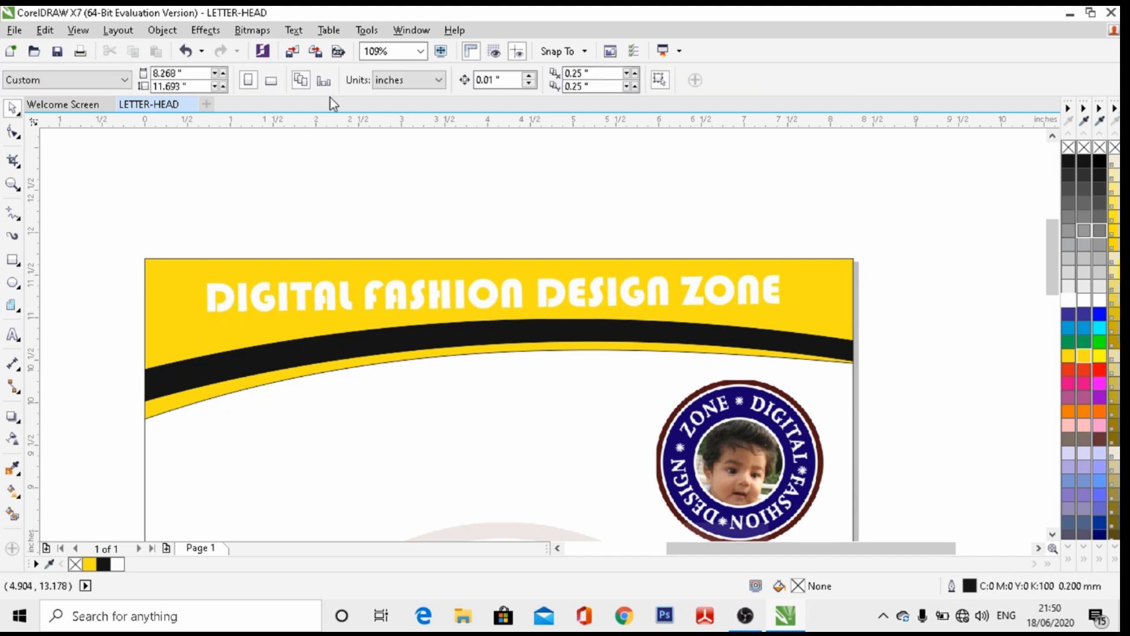
Zoom to the whole page and show the letterhead in Full-screen Preview
{"action": "left_click", "coordinate": [420, 51]}
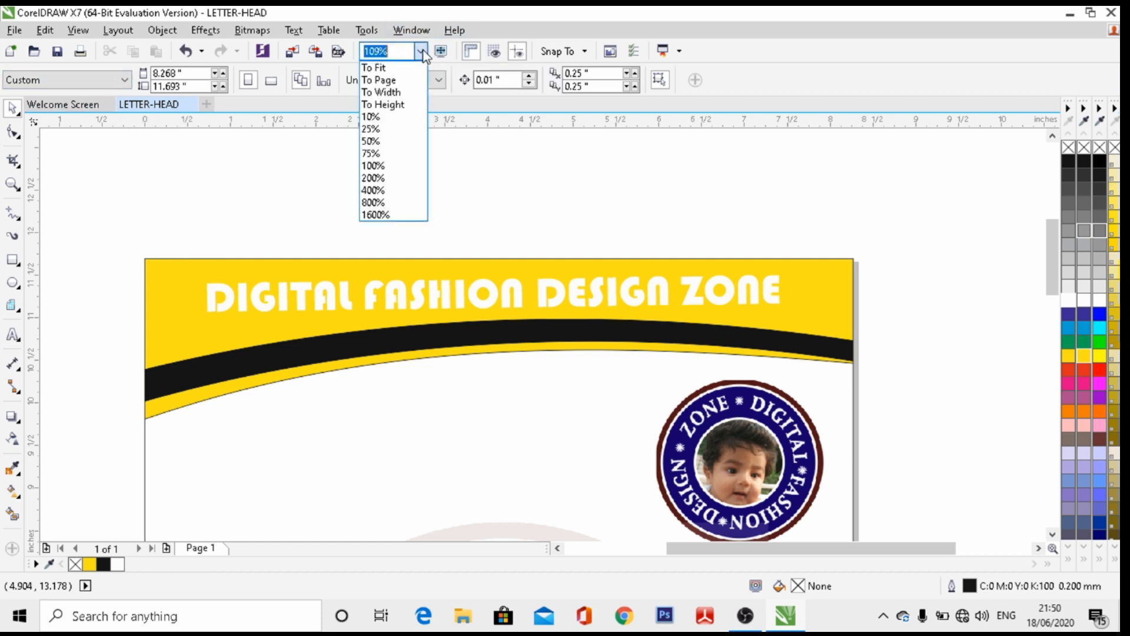
{"action": "left_click", "coordinate": [391, 79]}
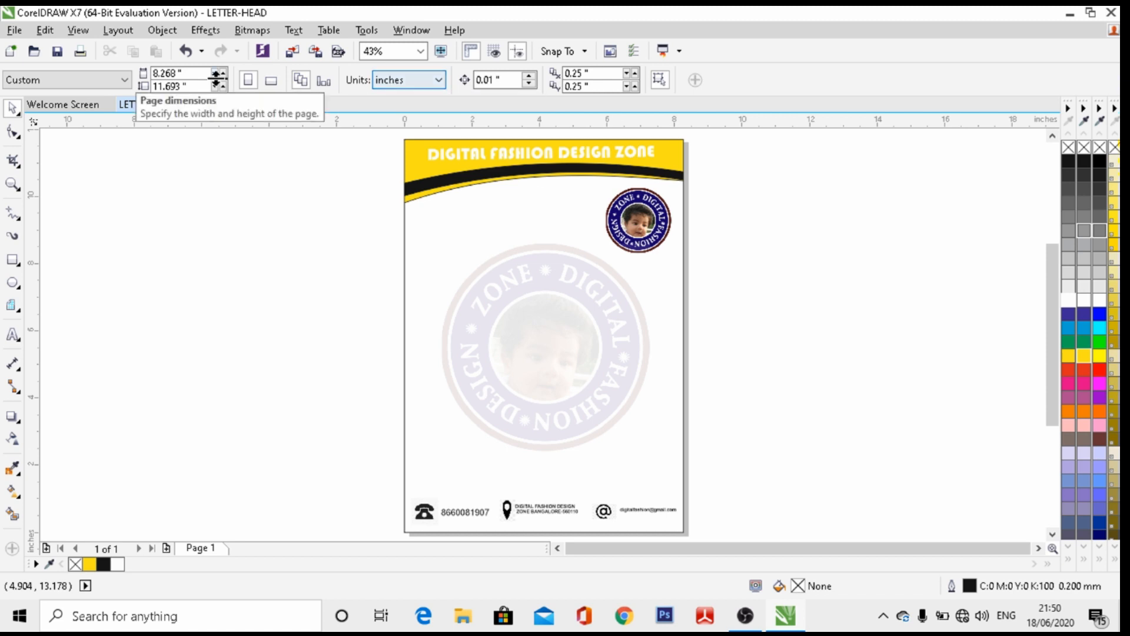
{"action": "left_click", "coordinate": [116, 33]}
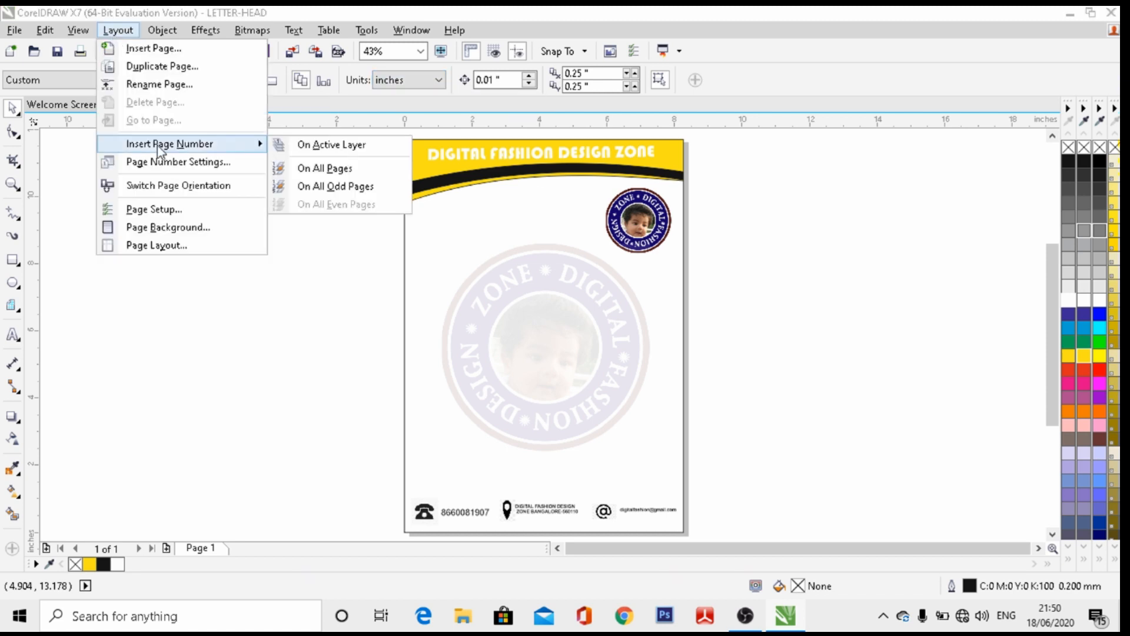
{"action": "left_click", "coordinate": [79, 33]}
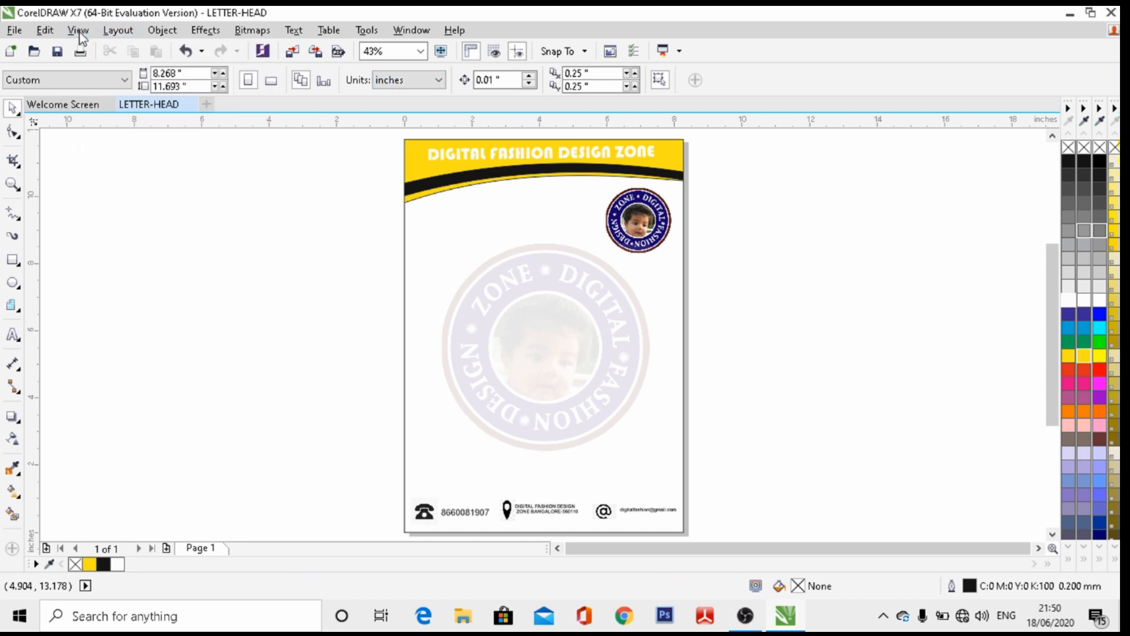
{"action": "left_click", "coordinate": [79, 32]}
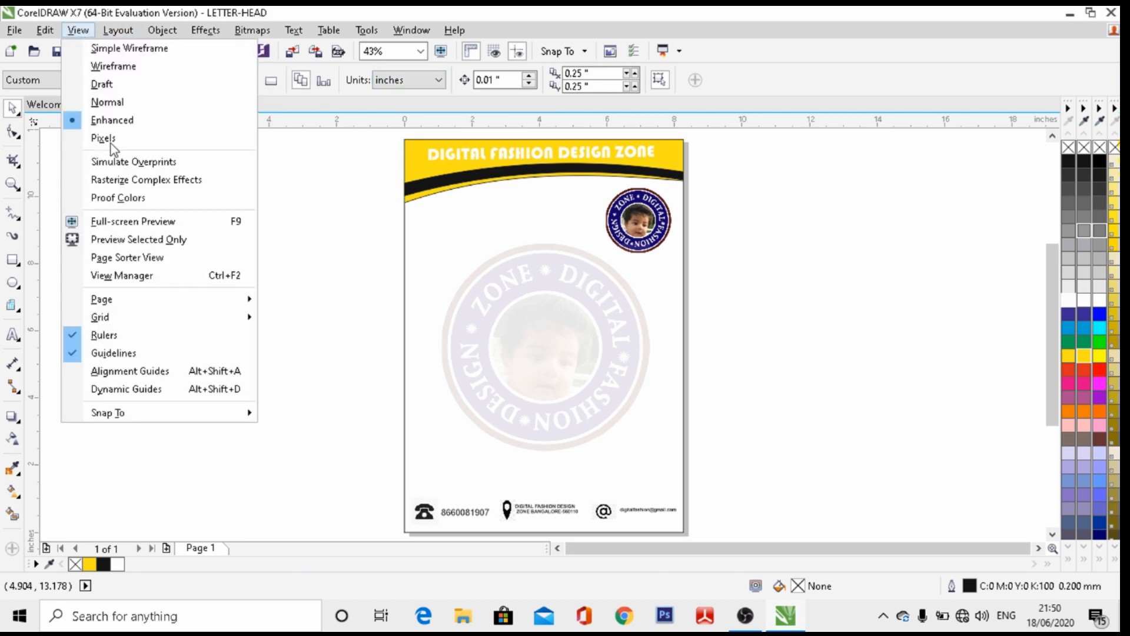
{"action": "left_click", "coordinate": [140, 221]}
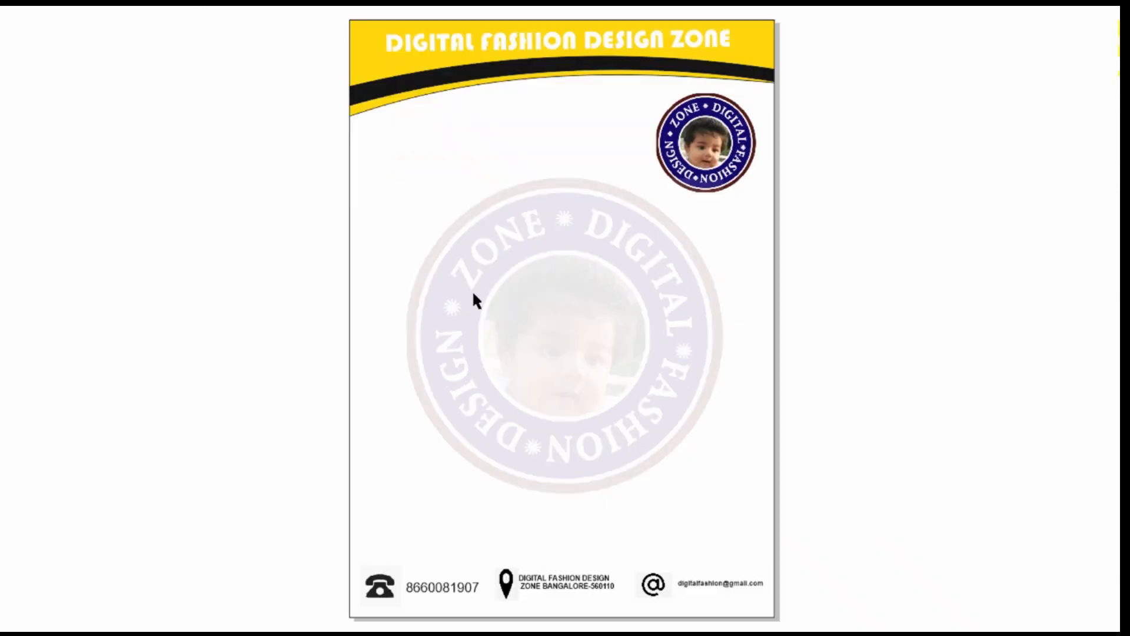